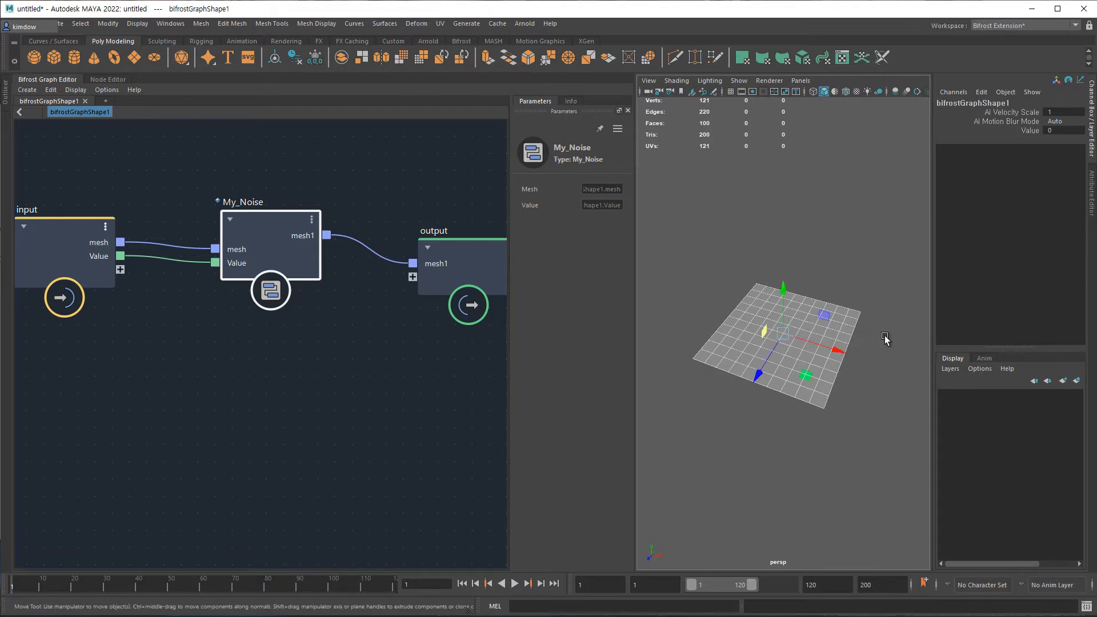
- Move the noise mesh about 11 cm along X, beside the original plane, and set its Value to 2.1
{"action": "left_click_drag", "start_coordinate": [834, 343], "coordinate": [1010, 314]}
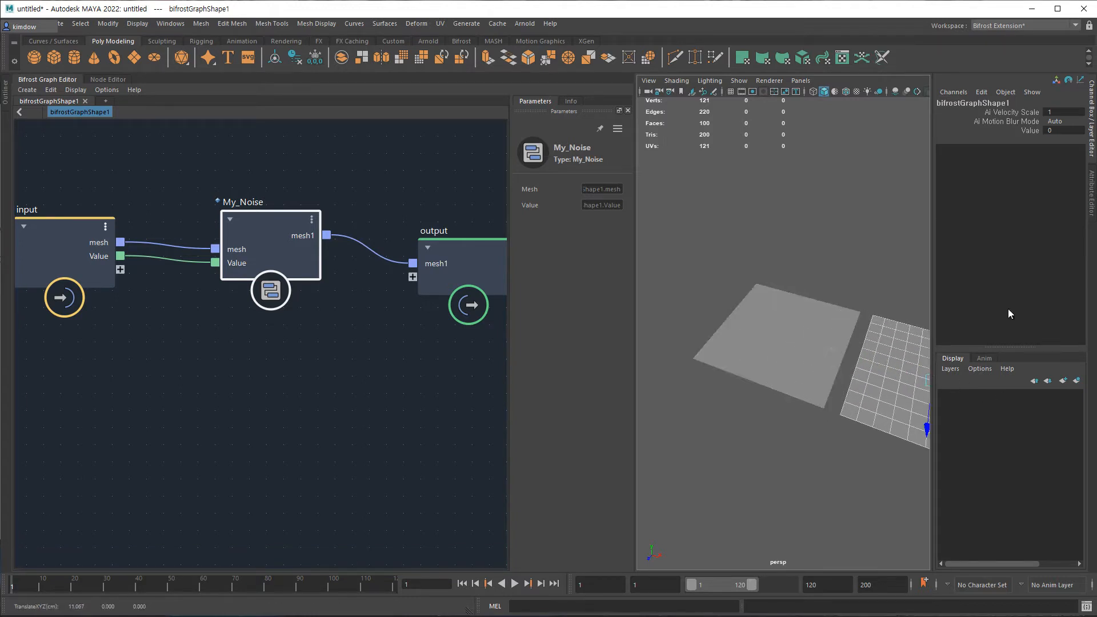
{"action": "left_click", "coordinate": [1028, 130]}
{"action": "middle_click_drag", "start_coordinate": [874, 183], "coordinate": [886, 182]}
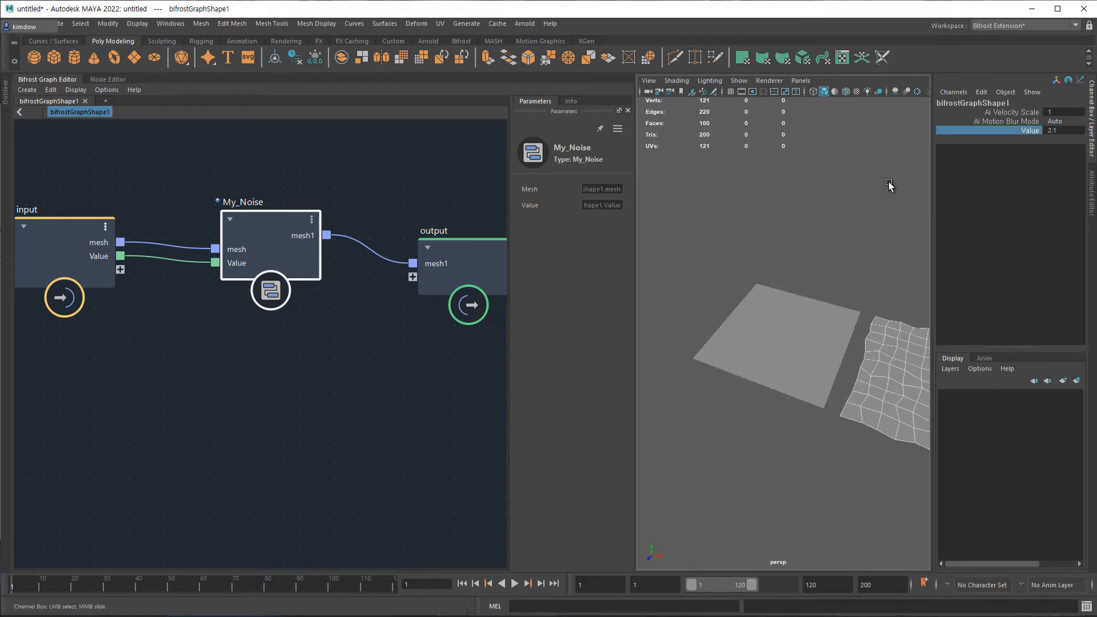
- Frame both planes in the viewport, turn on wireframe on shaded, and deselect the mesh
{"action": "key", "text": "a"}
{"action": "scroll", "coordinate": [785, 350], "scroll_direction": "up", "scroll_amount": 3}
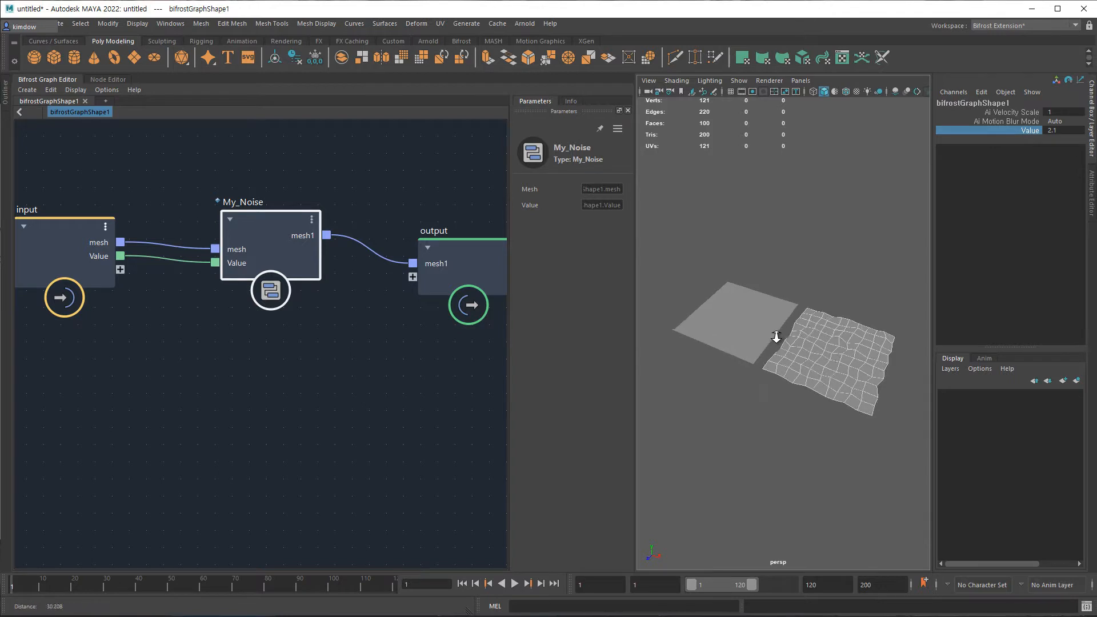
{"action": "left_click", "coordinate": [846, 91]}
{"action": "left_click", "coordinate": [842, 237]}
- Reposition the input, My_Noise and output nodes into a looser row in the graph
{"action": "left_click_drag", "start_coordinate": [252, 227], "coordinate": [248, 199]}
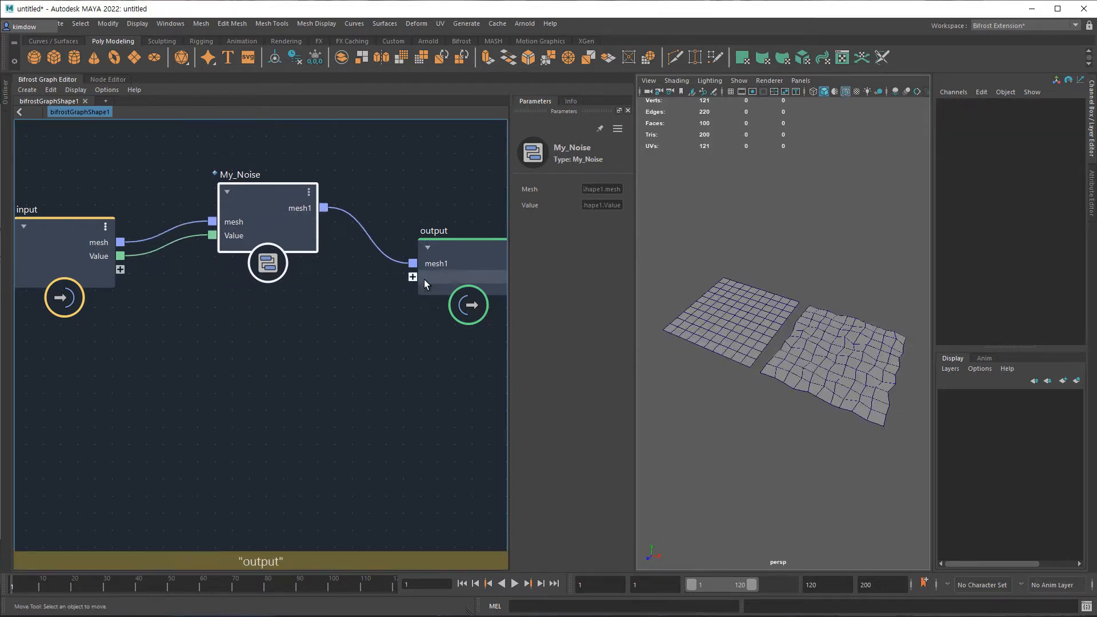
{"action": "left_click", "coordinate": [461, 242]}
{"action": "left_click_drag", "start_coordinate": [461, 242], "coordinate": [462, 209]}
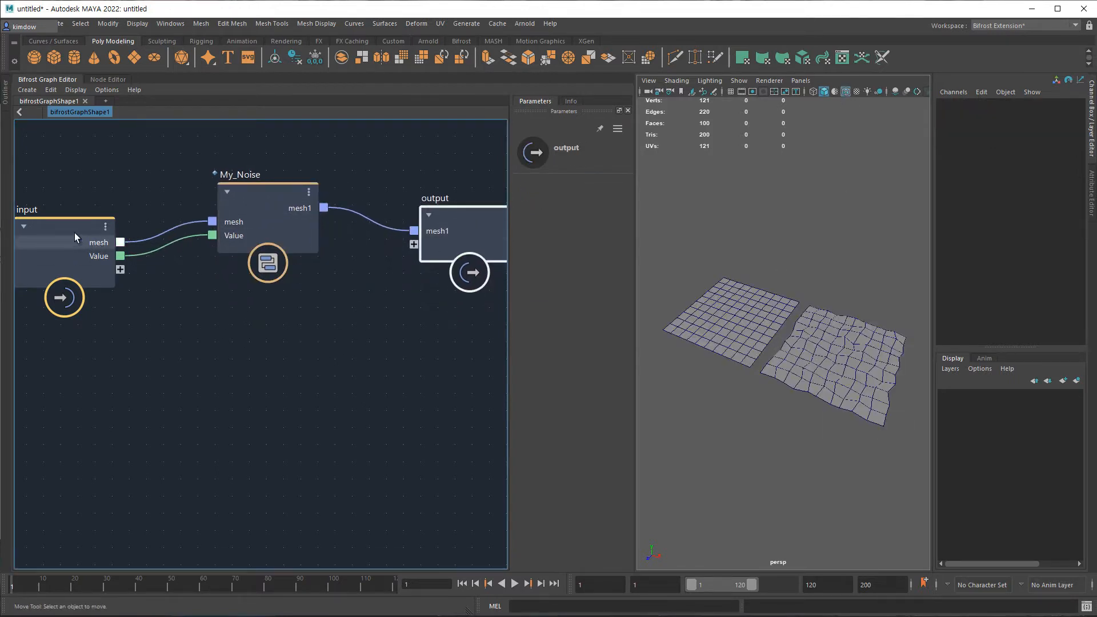
{"action": "left_click_drag", "start_coordinate": [82, 235], "coordinate": [47, 208]}
{"action": "left_click_drag", "start_coordinate": [259, 189], "coordinate": [232, 182]}
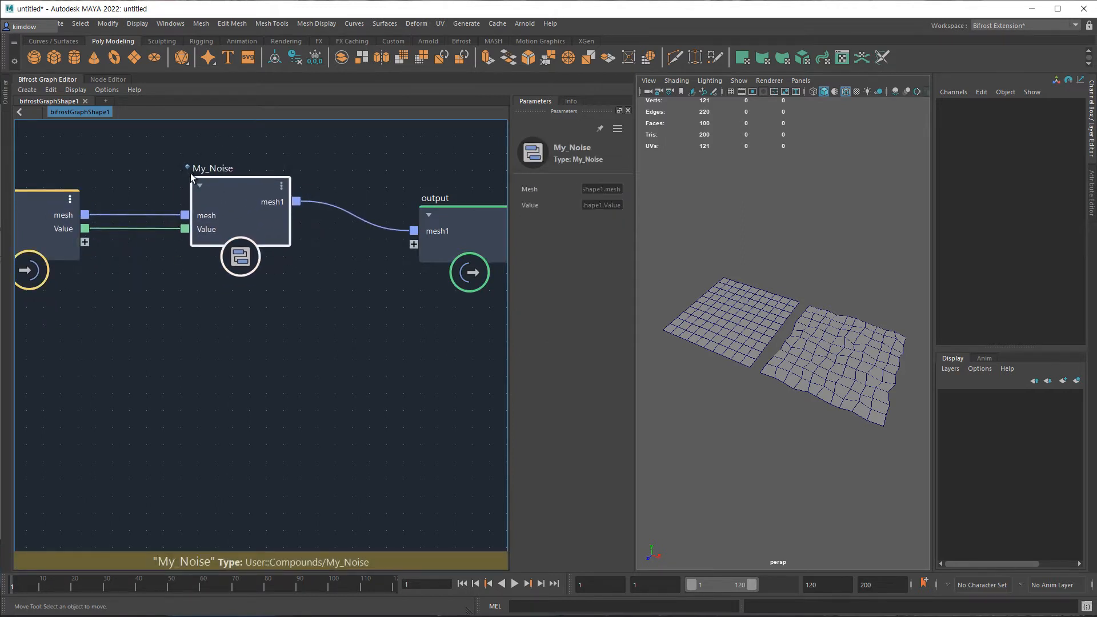
- Explode the My_Noise compound into its component nodes and frame the whole graph
{"action": "right_click", "coordinate": [249, 187]}
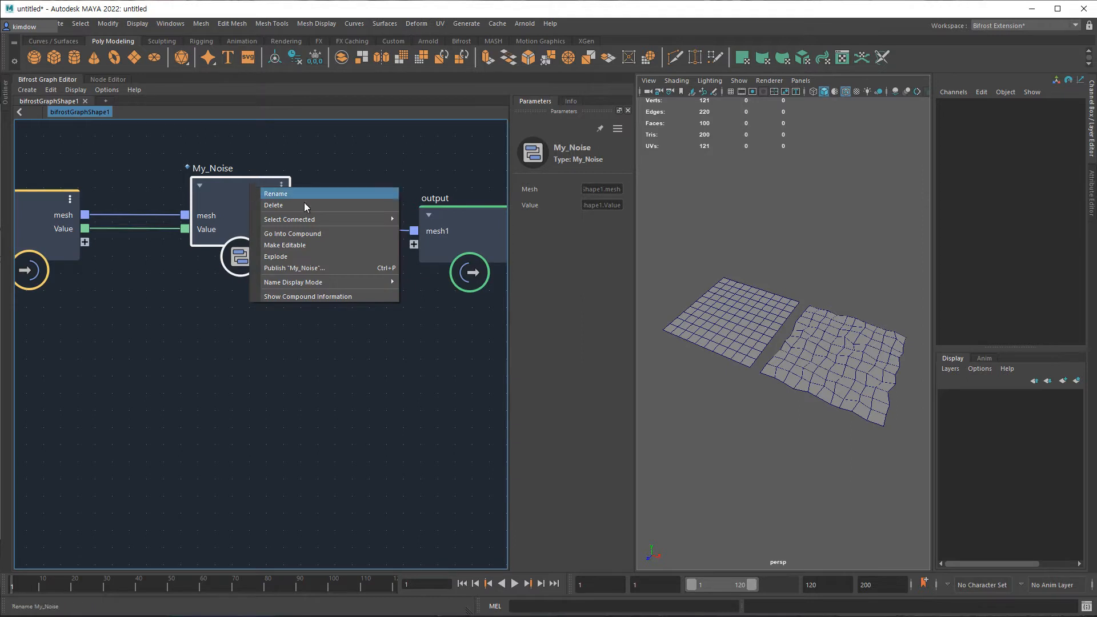
{"action": "left_click", "coordinate": [306, 258]}
{"action": "key", "text": "a"}
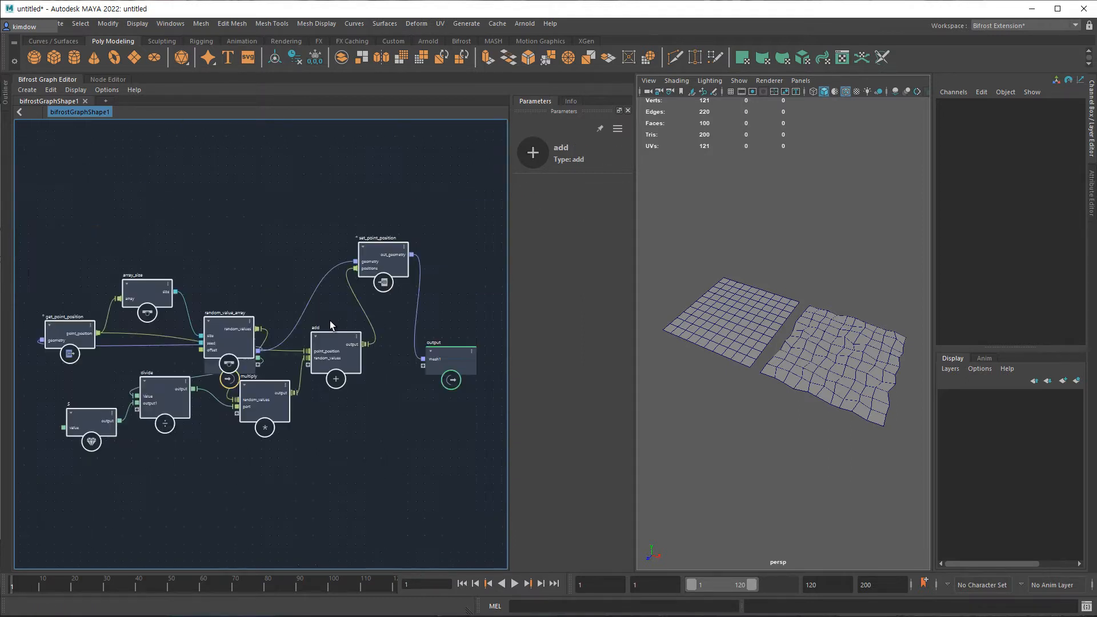
- Move the input node ahead of get_point_position and the output node after set_point_position
{"action": "left_click_drag", "start_coordinate": [76, 324], "coordinate": [71, 254]}
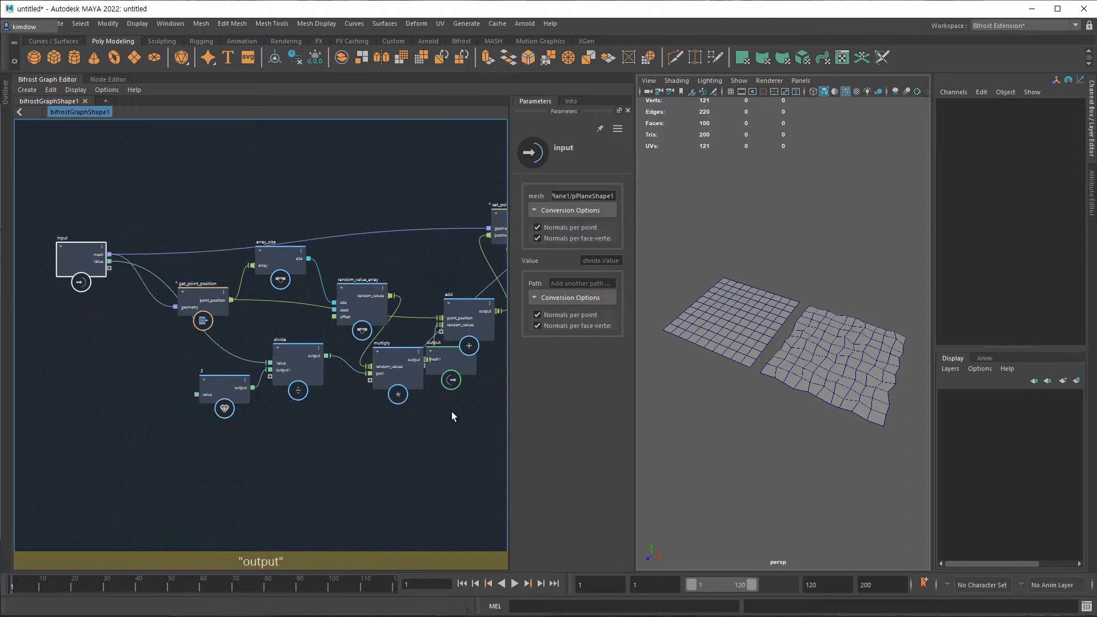
{"action": "middle_click_drag", "start_coordinate": [456, 366], "coordinate": [324, 386], "text": "alt"}
{"action": "left_click", "coordinate": [314, 373]}
{"action": "left_click_drag", "start_coordinate": [314, 374], "coordinate": [469, 234]}
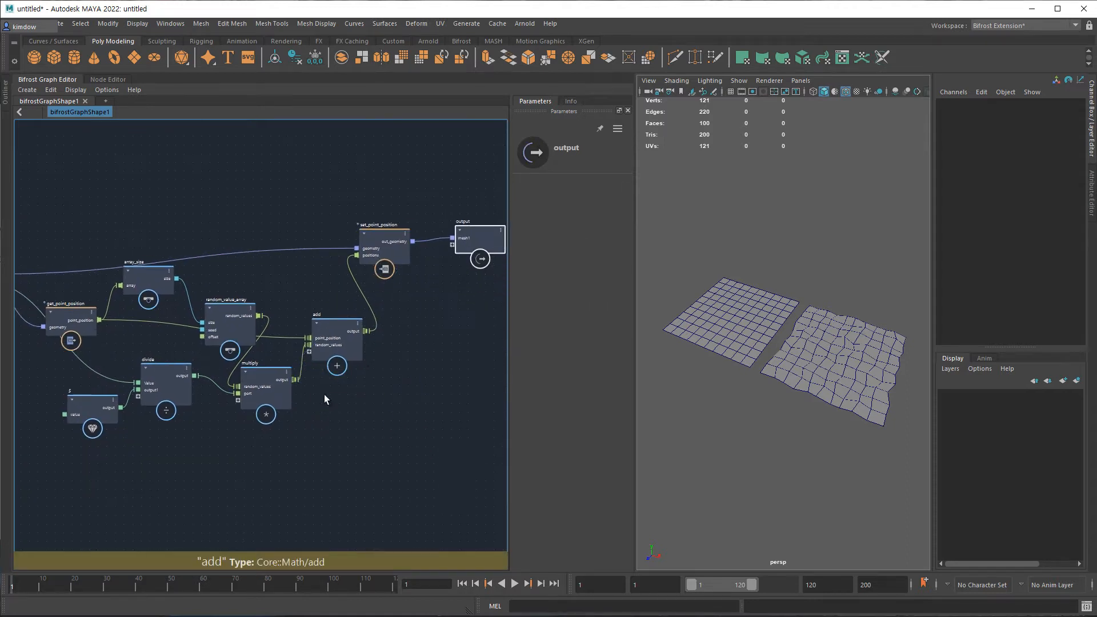
{"action": "middle_click_drag", "start_coordinate": [318, 398], "coordinate": [395, 383], "text": "alt"}
{"action": "mouse_move", "coordinate": [349, 399]}
{"action": "right_mouse_down", "text": "alt"}
{"action": "mouse_move", "coordinate": [385, 399]}
{"action": "mouse_move", "coordinate": [356, 398]}
{"action": "right_mouse_up", "text": "alt"}
{"action": "middle_click_drag", "start_coordinate": [255, 422], "coordinate": [293, 418], "text": "alt"}
- Refine the placement of the input, output and set_point_position nodes along the top of the network
{"action": "left_click_drag", "start_coordinate": [47, 249], "coordinate": [83, 233]}
{"action": "middle_click_drag", "start_coordinate": [307, 230], "coordinate": [165, 229], "text": "alt"}
{"action": "left_click_drag", "start_coordinate": [336, 169], "coordinate": [486, 231]}
{"action": "left_click_drag", "start_coordinate": [457, 203], "coordinate": [420, 211]}
{"action": "middle_click_drag", "start_coordinate": [338, 306], "coordinate": [426, 281], "text": "alt"}
{"action": "right_click_drag", "start_coordinate": [292, 294], "coordinate": [346, 293], "text": "alt"}
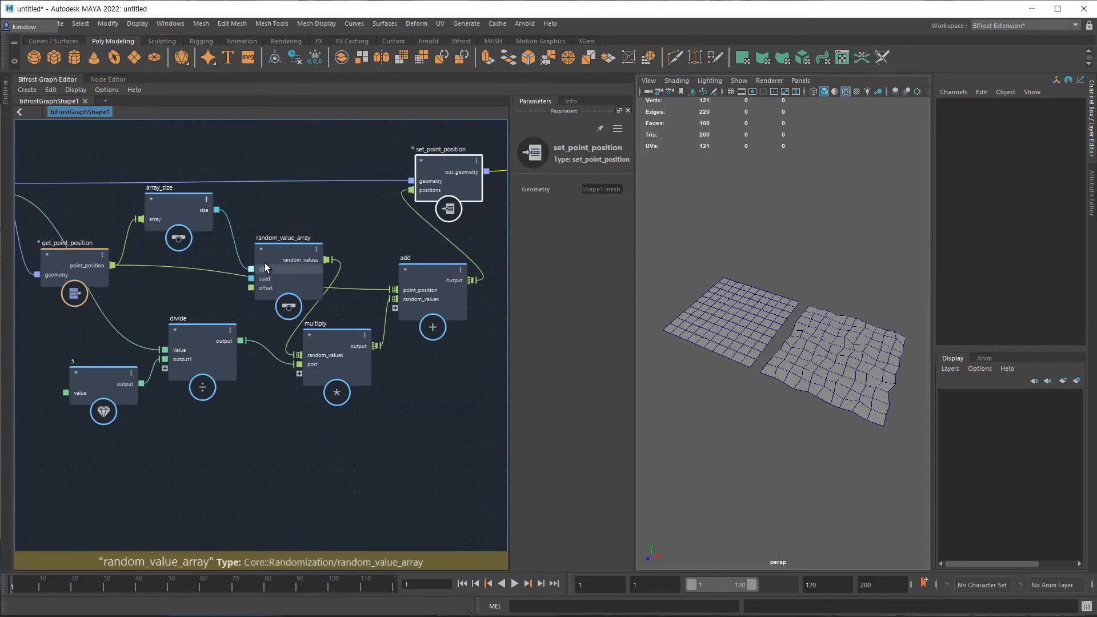
- Line up get_point_position and add with set_point_position, and gather the random-value nodes in a group below them
{"action": "left_click_drag", "start_coordinate": [173, 198], "coordinate": [186, 269]}
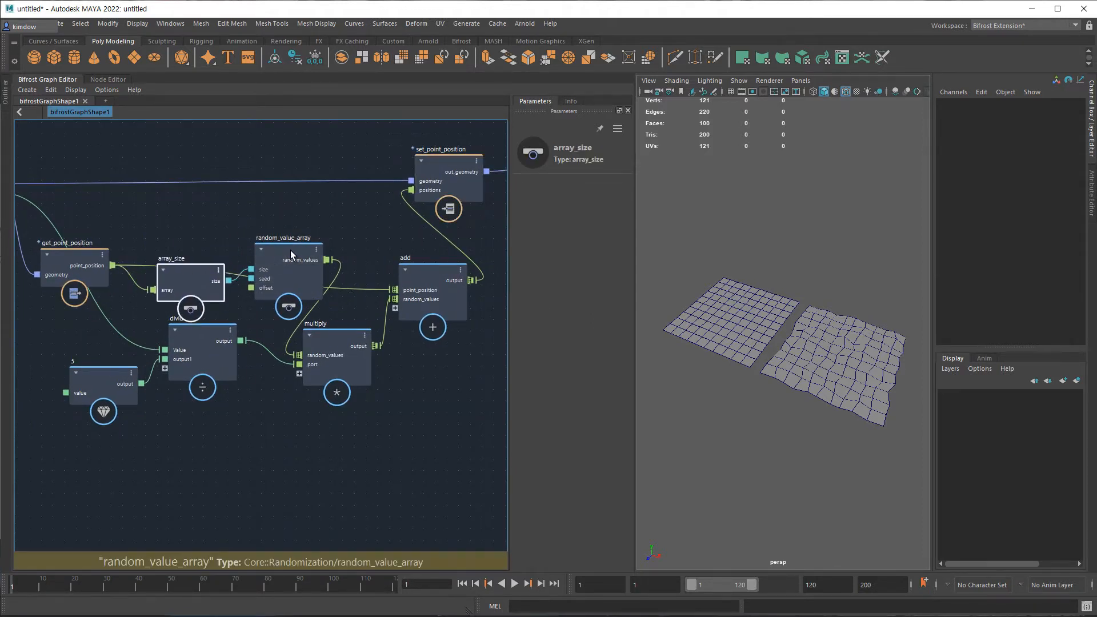
{"action": "left_click_drag", "start_coordinate": [290, 250], "coordinate": [292, 266]}
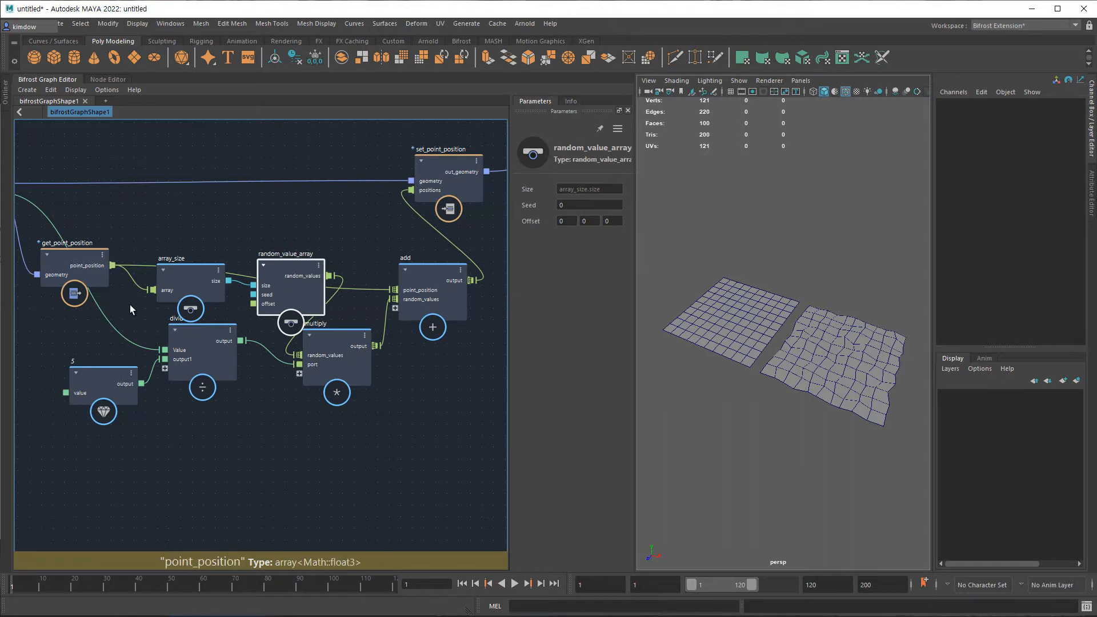
{"action": "left_click_drag", "start_coordinate": [123, 297], "coordinate": [371, 403]}
{"action": "left_click_drag", "start_coordinate": [295, 273], "coordinate": [301, 372]}
{"action": "left_click_drag", "start_coordinate": [421, 264], "coordinate": [326, 173]}
{"action": "left_click_drag", "start_coordinate": [82, 253], "coordinate": [162, 163]}
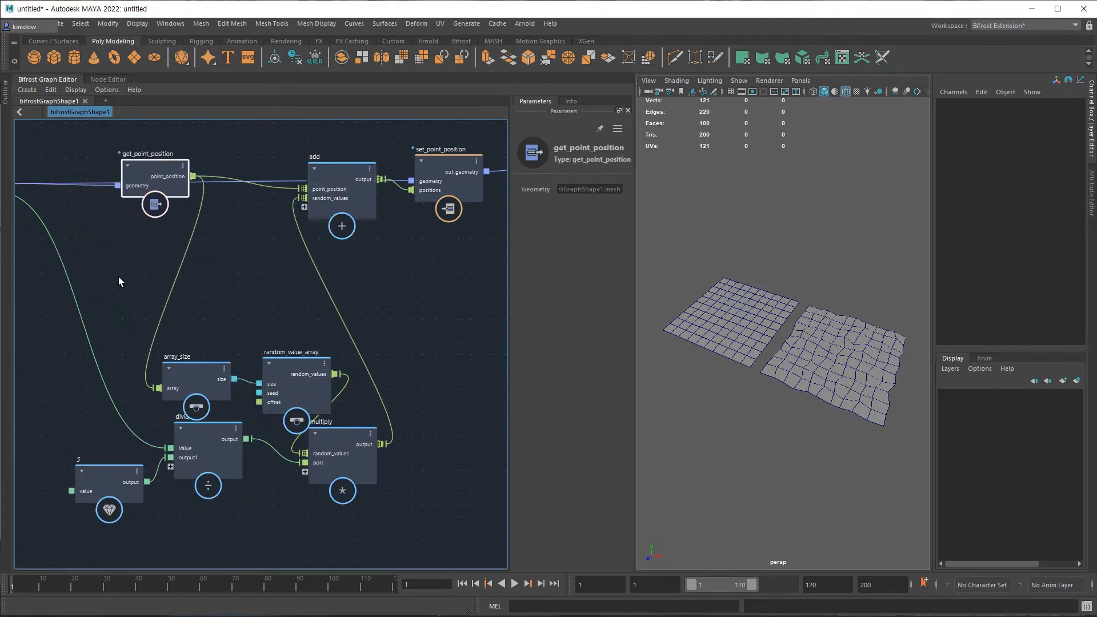
- Delete the array_size, random_value_array, divide, multiply and value 5 nodes from the graph
{"action": "left_click_drag", "start_coordinate": [70, 300], "coordinate": [405, 525]}
{"action": "left_click_drag", "start_coordinate": [292, 366], "coordinate": [289, 272]}
{"action": "middle_click_drag", "start_coordinate": [351, 307], "coordinate": [413, 331], "text": "alt"}
{"action": "right_click_drag", "start_coordinate": [413, 332], "coordinate": [422, 337], "text": "alt"}
{"action": "middle_click_drag", "start_coordinate": [423, 337], "coordinate": [399, 333], "text": "alt"}
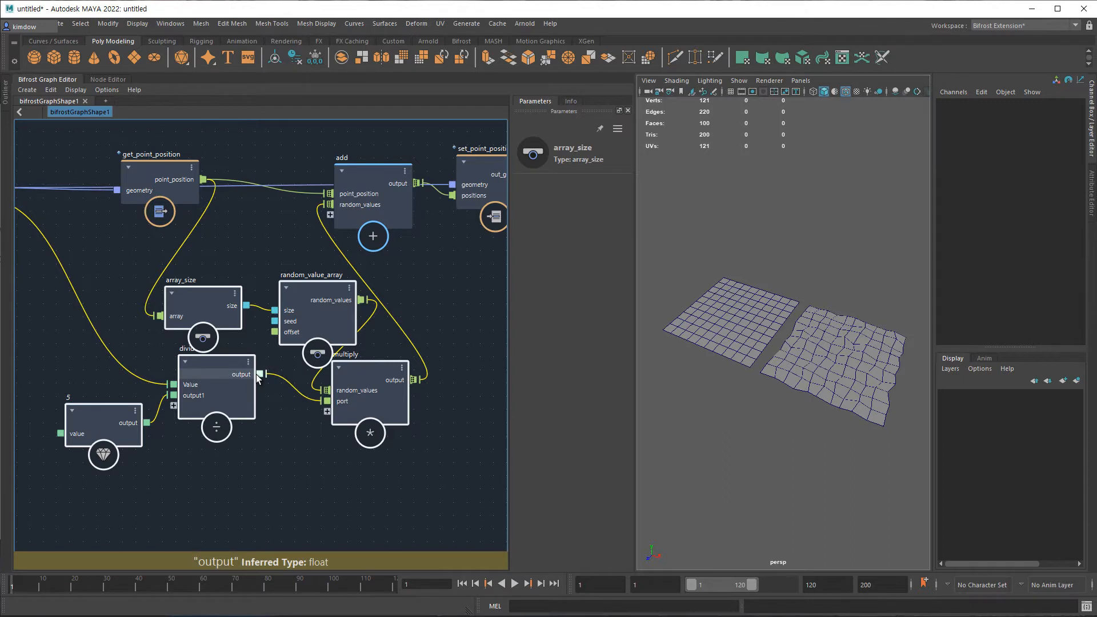
{"action": "key", "text": "Delete"}
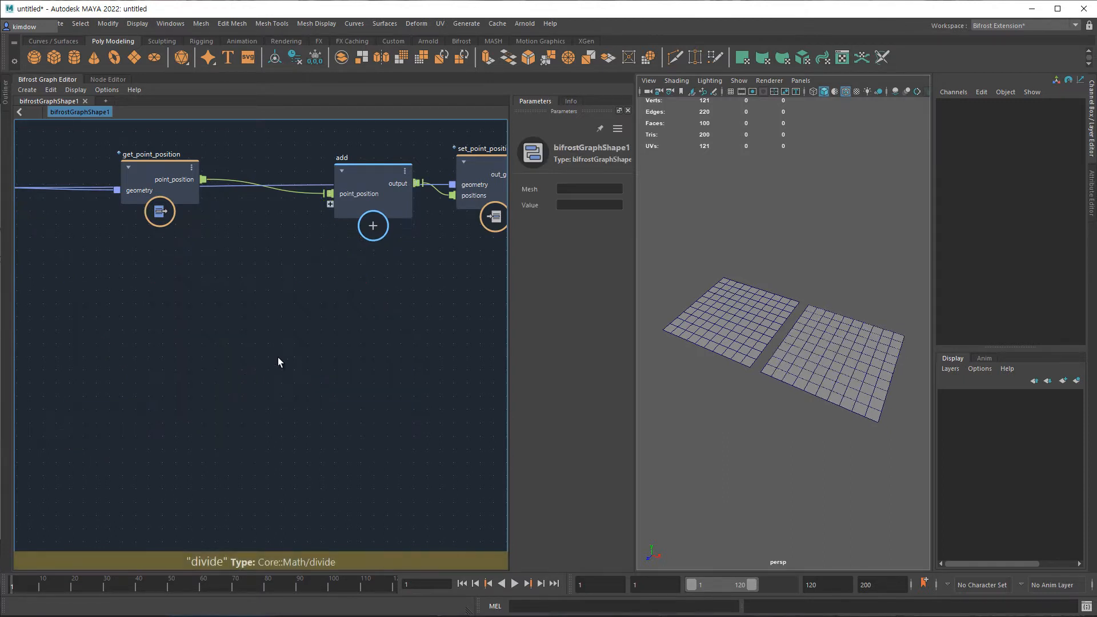
- Add a curl_noise node and place it below the connection between get_point_position and add
{"action": "left_click_drag", "start_coordinate": [163, 164], "coordinate": [163, 136]}
{"action": "key", "text": "Tab"}
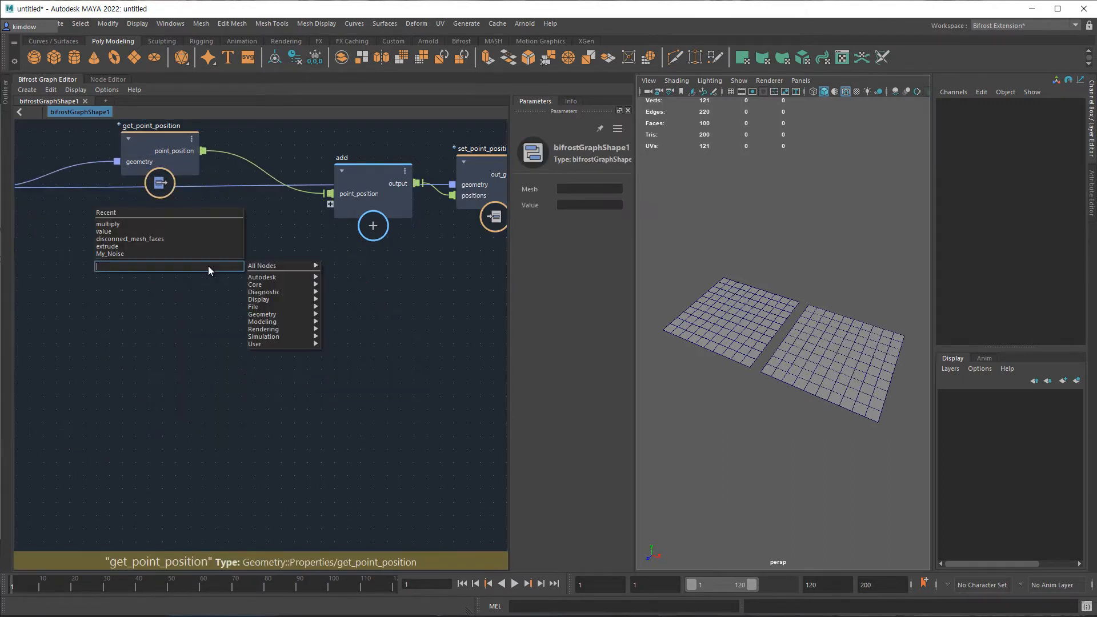
{"action": "type", "text": "noise"}
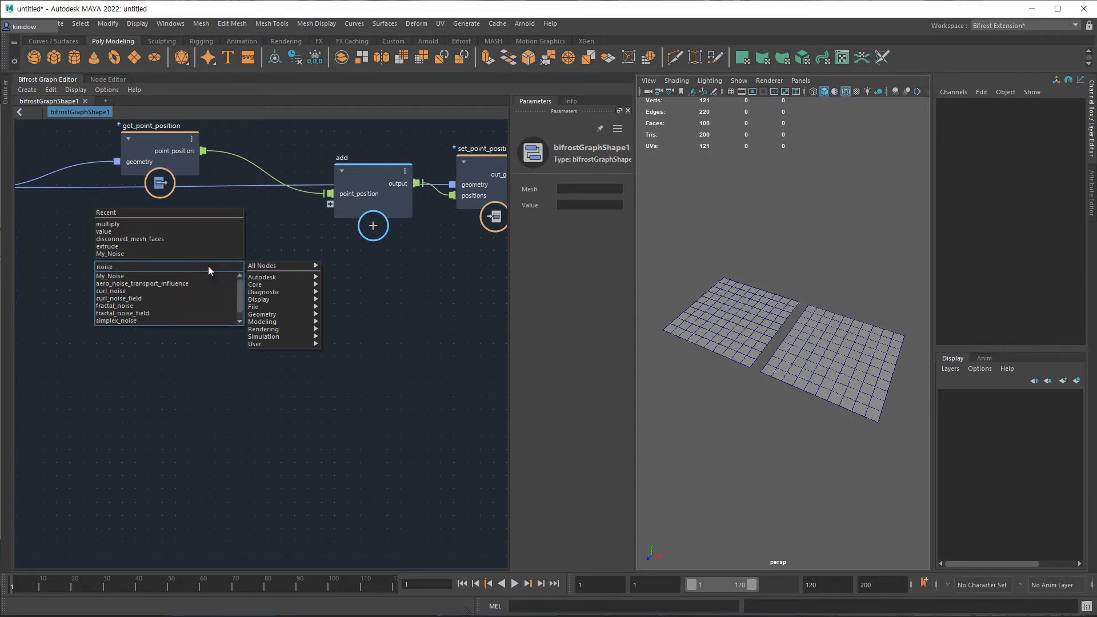
{"action": "left_click", "coordinate": [141, 291]}
{"action": "left_click_drag", "start_coordinate": [213, 272], "coordinate": [262, 248]}
{"action": "middle_click_drag", "start_coordinate": [301, 336], "coordinate": [339, 379]}
{"action": "scroll", "coordinate": [320, 377], "scroll_direction": "up", "scroll_amount": 1}
- Reposition get_point_position and connect its point_position output to the curl_noise position input
{"action": "left_click_drag", "start_coordinate": [202, 183], "coordinate": [141, 174]}
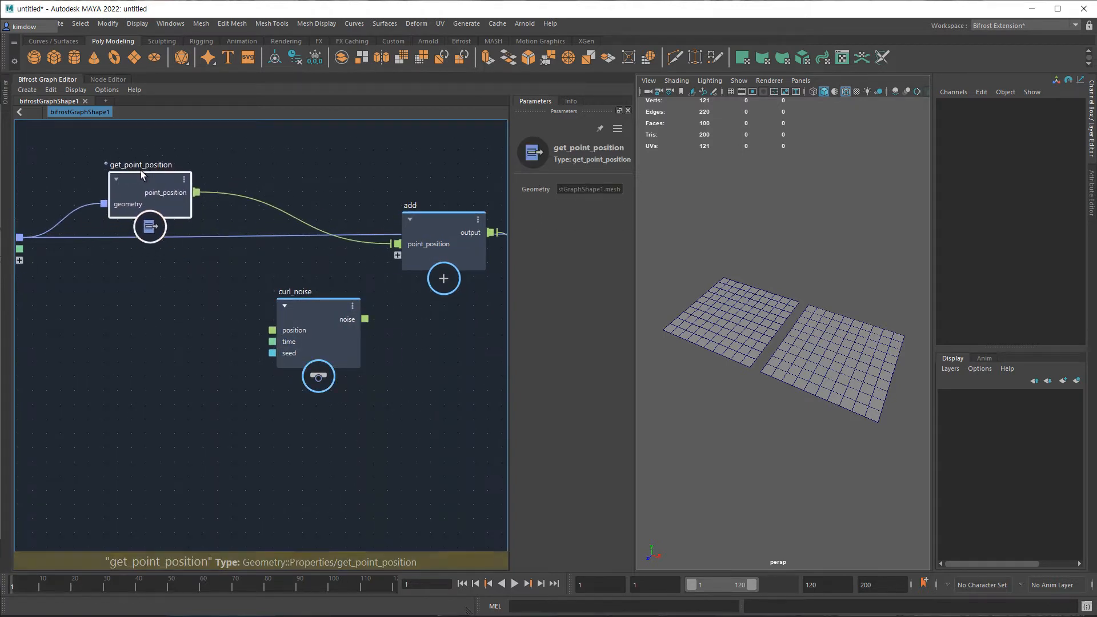
{"action": "left_click_drag", "start_coordinate": [145, 177], "coordinate": [146, 190]}
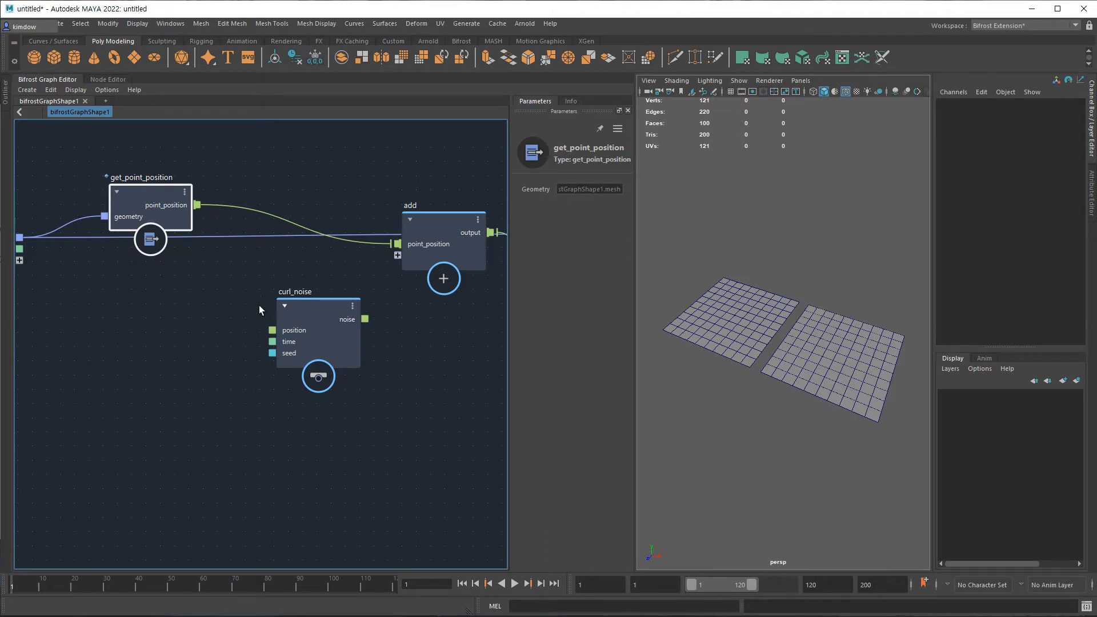
{"action": "left_click_drag", "start_coordinate": [197, 205], "coordinate": [269, 331]}
- Rearrange the set_point_position, add and curl_noise nodes, and connect the curl_noise output to a new input on add
{"action": "middle_click_drag", "start_coordinate": [293, 280], "coordinate": [165, 294]}
{"action": "left_click", "coordinate": [432, 211]}
{"action": "left_click_drag", "start_coordinate": [432, 211], "coordinate": [403, 153]}
{"action": "left_click_drag", "start_coordinate": [307, 231], "coordinate": [289, 228]}
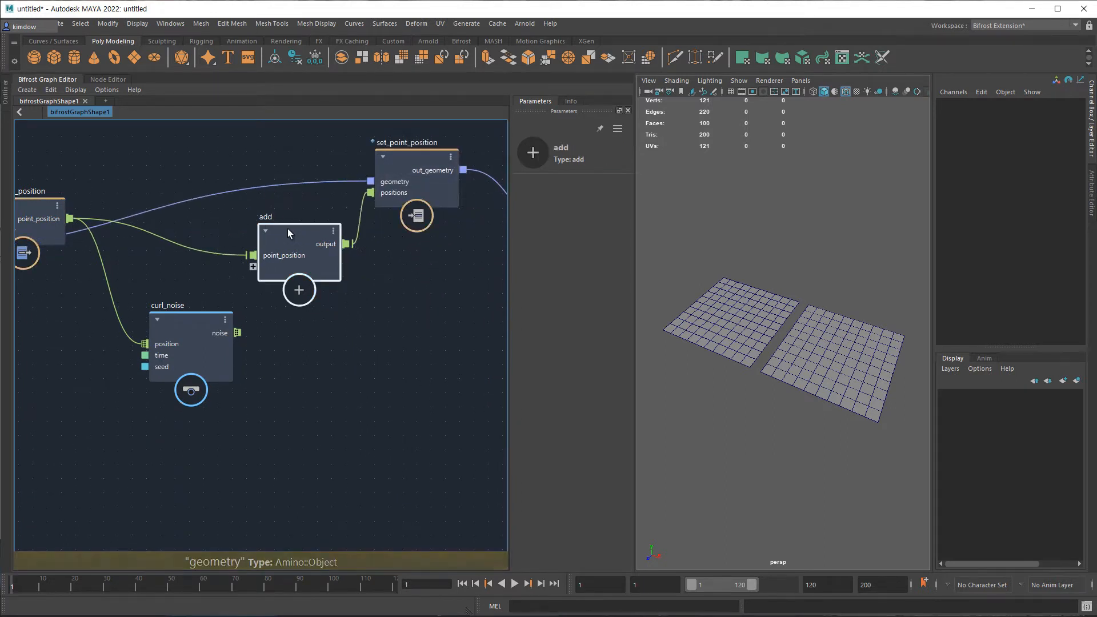
{"action": "left_click", "coordinate": [189, 317]}
{"action": "left_click_drag", "start_coordinate": [190, 319], "coordinate": [155, 325]}
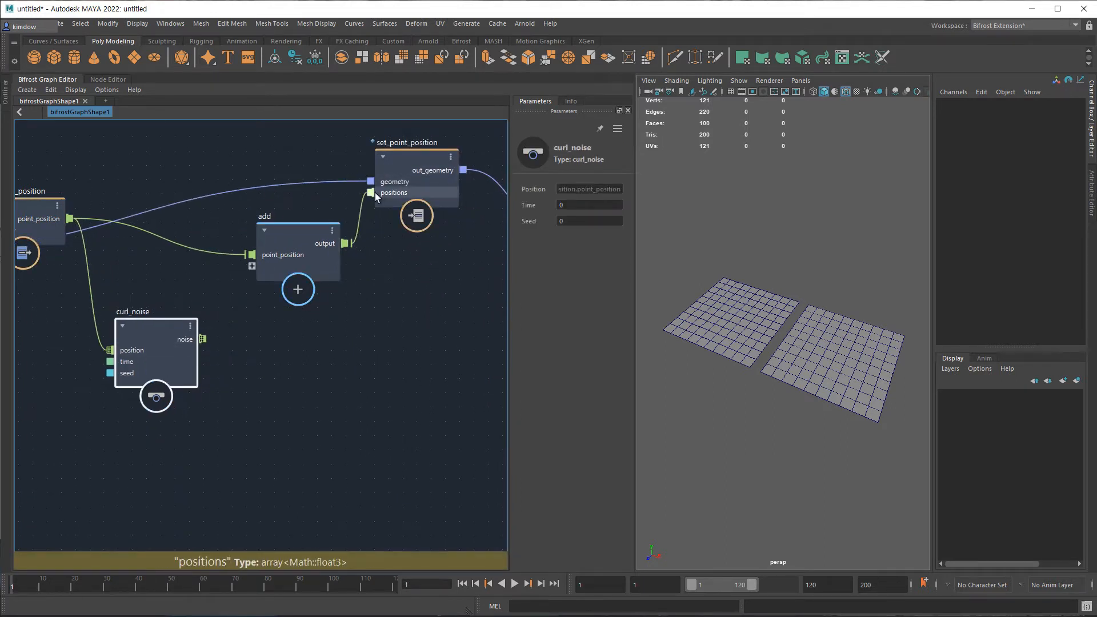
{"action": "mouse_move", "coordinate": [293, 232]}
{"action": "left_mouse_down"}
{"action": "mouse_move", "coordinate": [272, 220]}
{"action": "mouse_move", "coordinate": [287, 220]}
{"action": "left_mouse_up"}
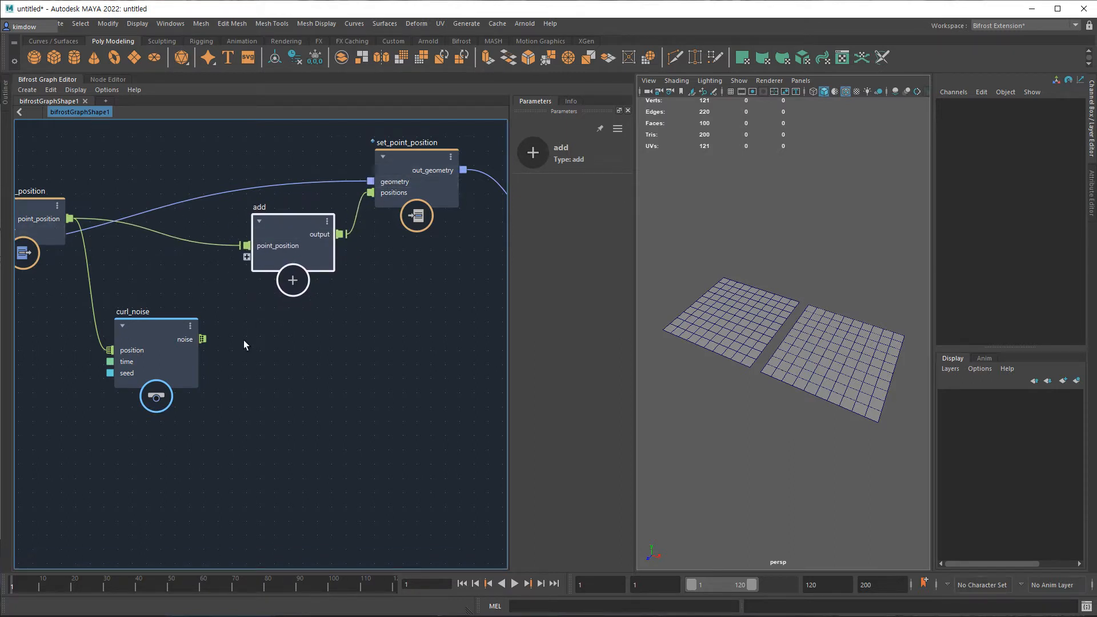
{"action": "left_click_drag", "start_coordinate": [202, 339], "coordinate": [248, 256]}
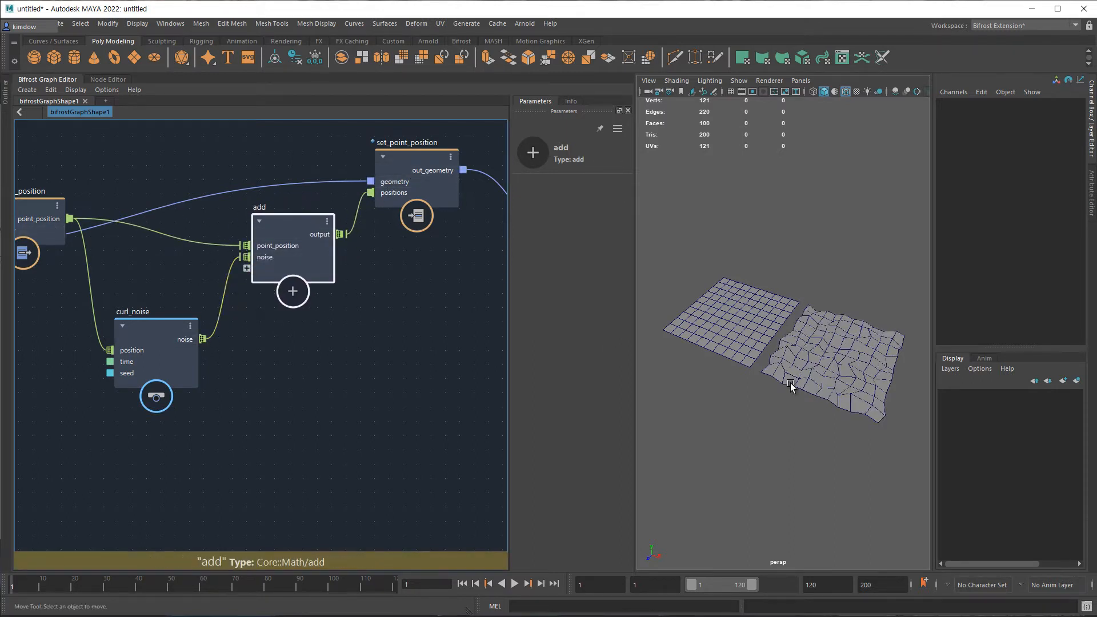
{"action": "left_click_drag", "start_coordinate": [780, 400], "coordinate": [768, 403], "text": "alt"}
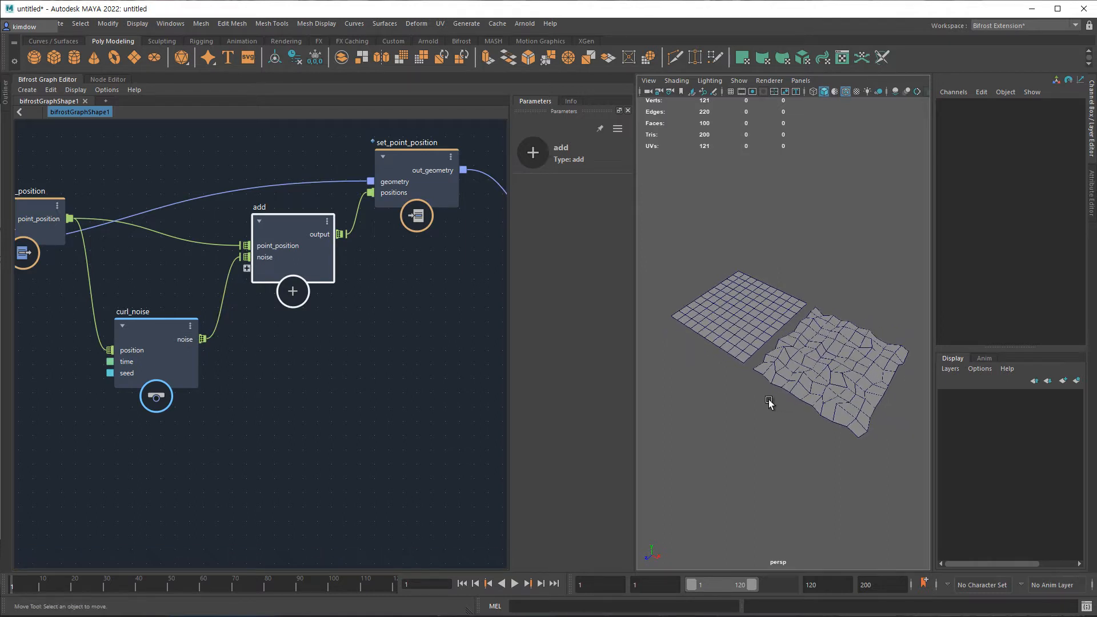
- Show the curl_noise parameters, and move the get_point_position and input nodes closer to curl_noise
{"action": "middle_click_drag", "start_coordinate": [269, 348], "coordinate": [429, 329]}
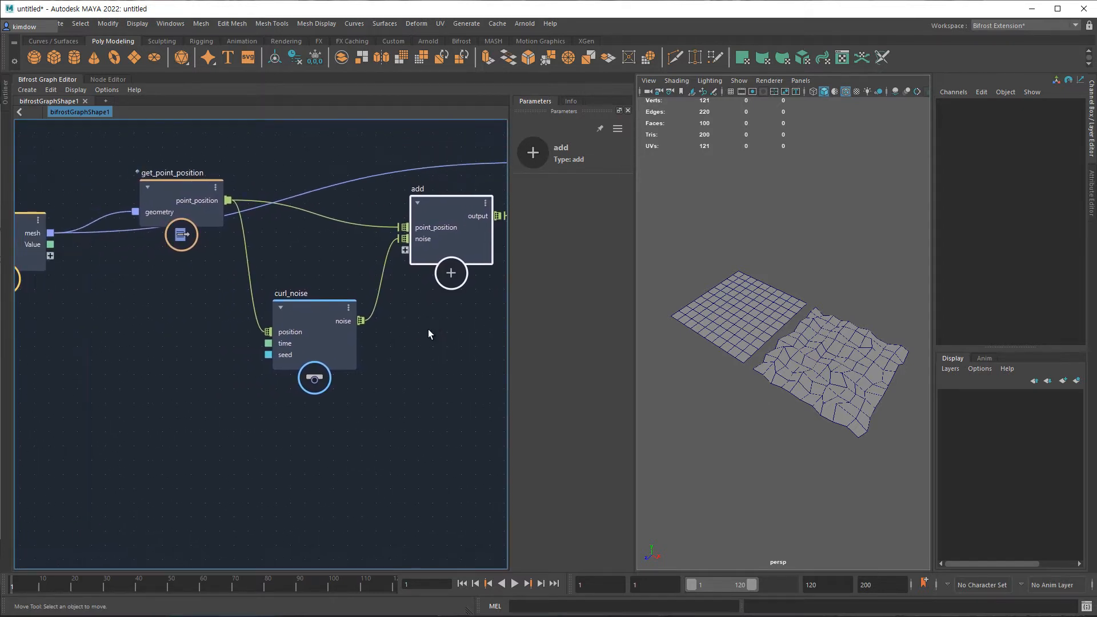
{"action": "left_click", "coordinate": [313, 308]}
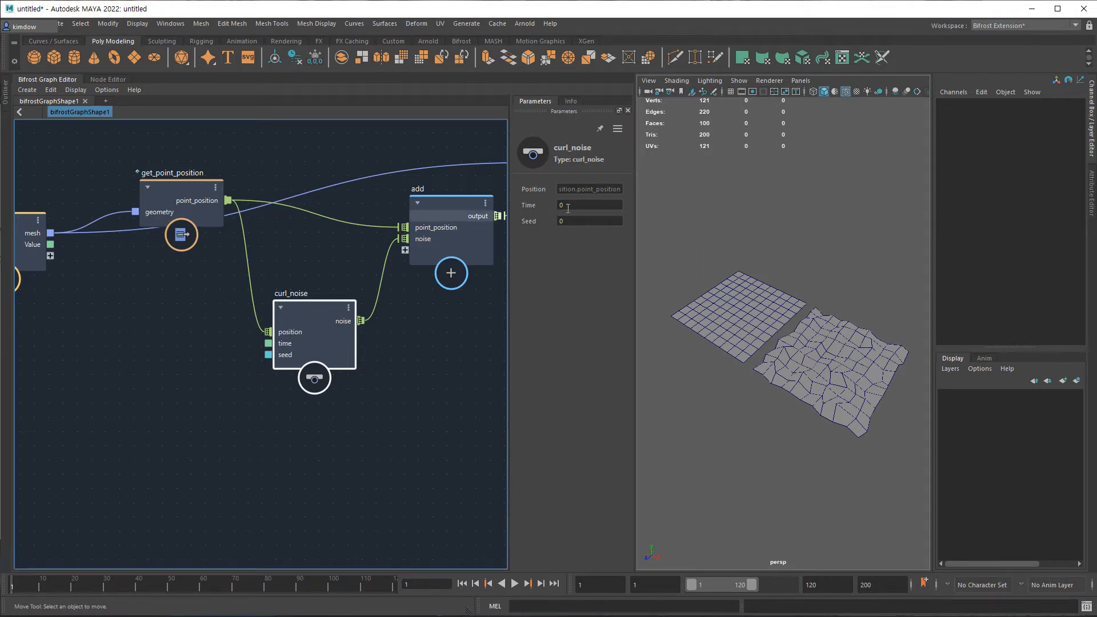
{"action": "middle_click_drag", "start_coordinate": [289, 251], "coordinate": [372, 251]}
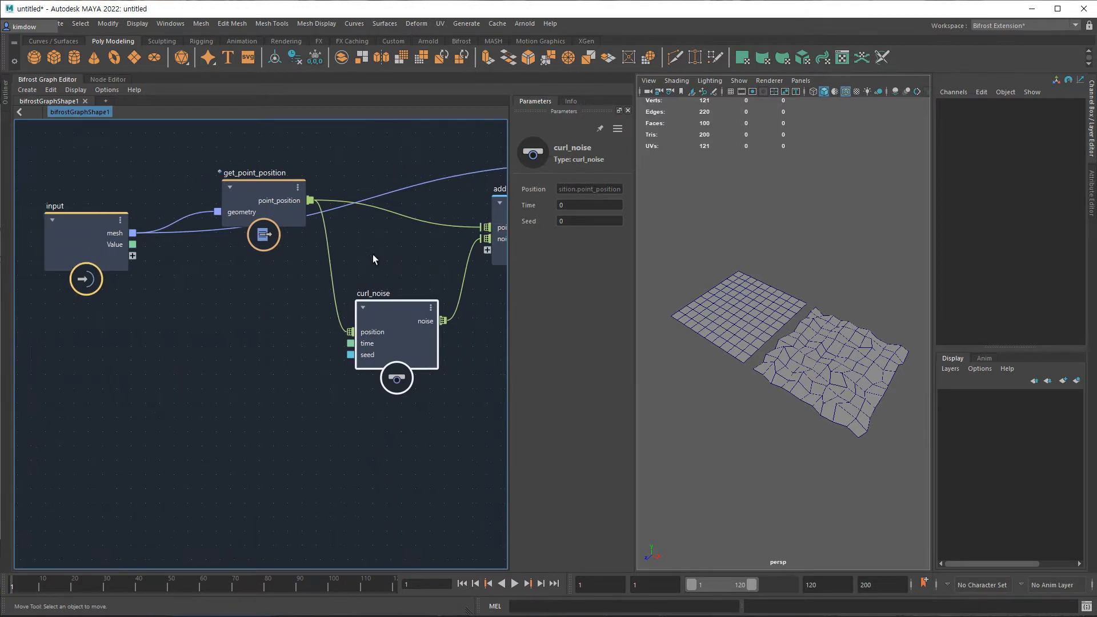
{"action": "left_click_drag", "start_coordinate": [268, 184], "coordinate": [296, 206]}
{"action": "left_click_drag", "start_coordinate": [97, 216], "coordinate": [170, 293]}
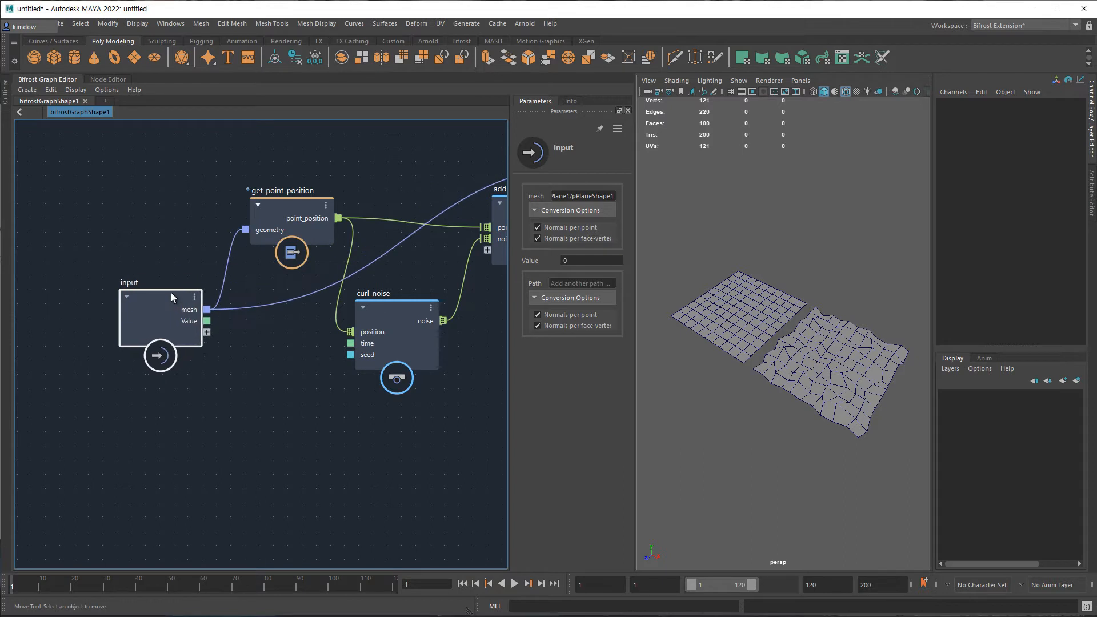
{"action": "middle_click_drag", "start_coordinate": [265, 335], "coordinate": [233, 309]}
{"action": "scroll", "coordinate": [233, 309], "scroll_direction": "up", "scroll_amount": 1}
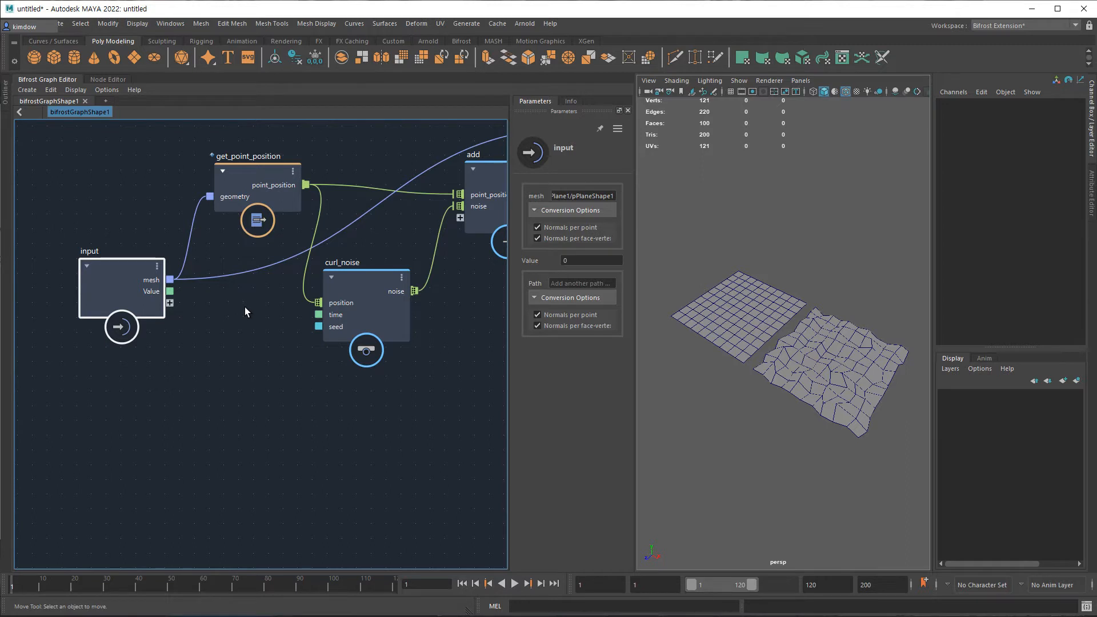
- Spread the input, get_point_position, add and curl_noise nodes apart to make room before curl_noise
{"action": "left_click_drag", "start_coordinate": [125, 265], "coordinate": [16, 247]}
{"action": "left_click_drag", "start_coordinate": [251, 168], "coordinate": [152, 186]}
{"action": "left_click_drag", "start_coordinate": [485, 167], "coordinate": [544, 167]}
{"action": "left_click_drag", "start_coordinate": [364, 279], "coordinate": [399, 276]}
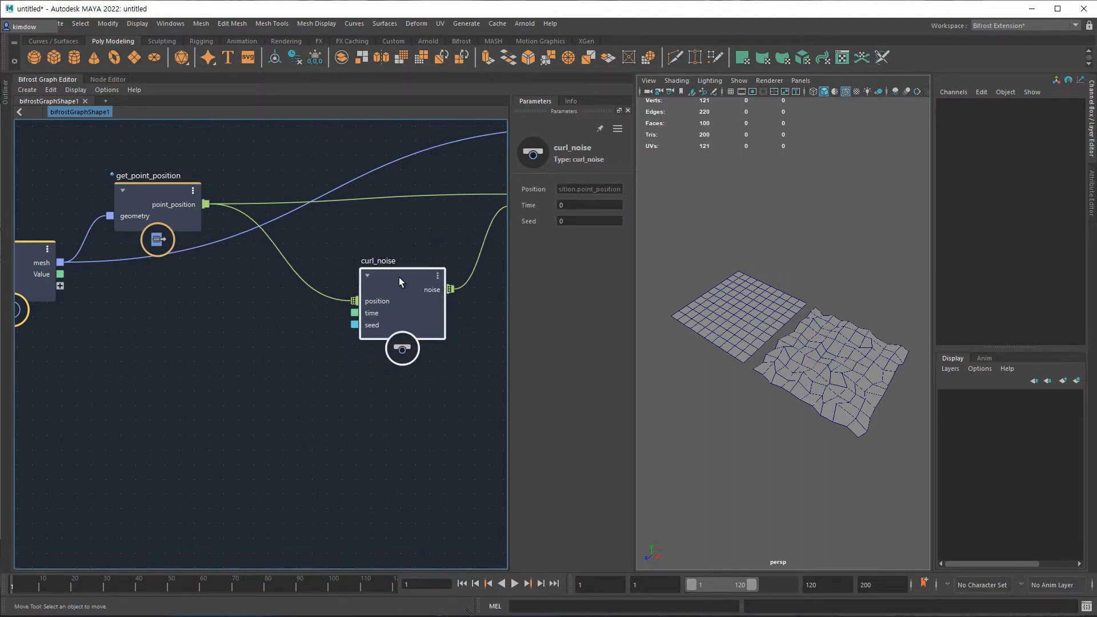
{"action": "middle_click_drag", "start_coordinate": [256, 325], "coordinate": [267, 330]}
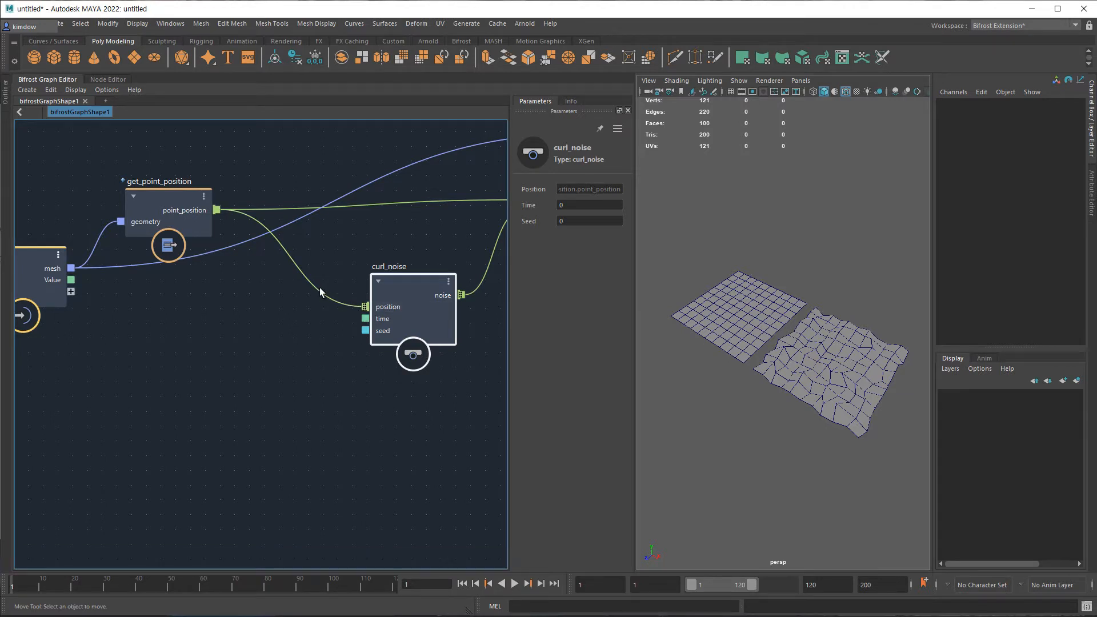
- Add a multiply node on the connection between get_point_position and curl_noise
{"action": "left_click", "coordinate": [296, 308]}
{"action": "key", "text": "Tab"}
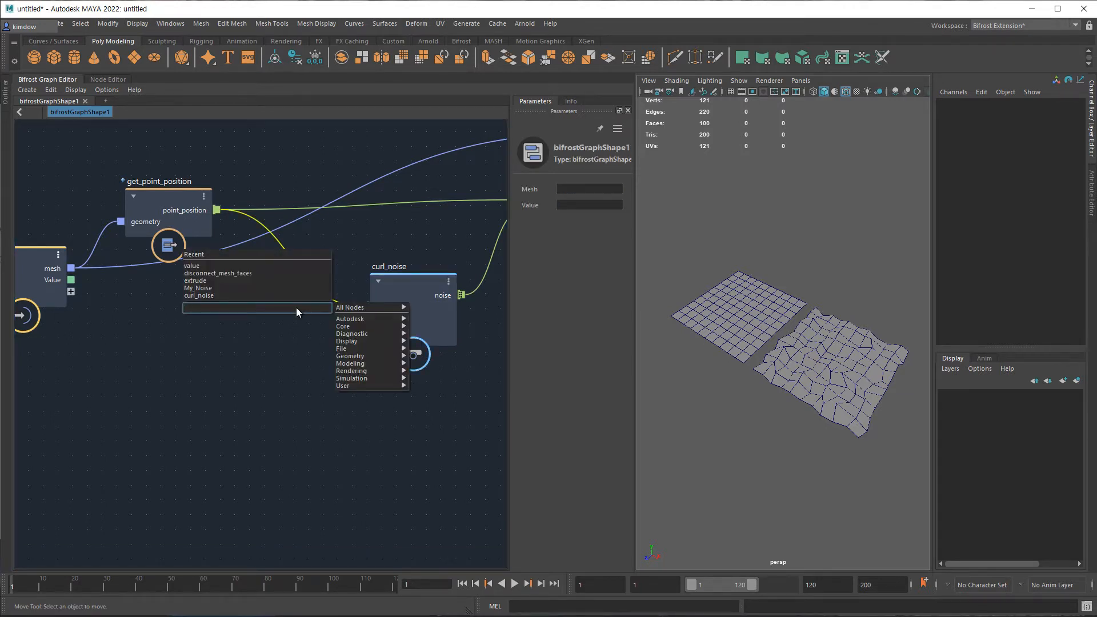
{"action": "type", "text": "mu"}
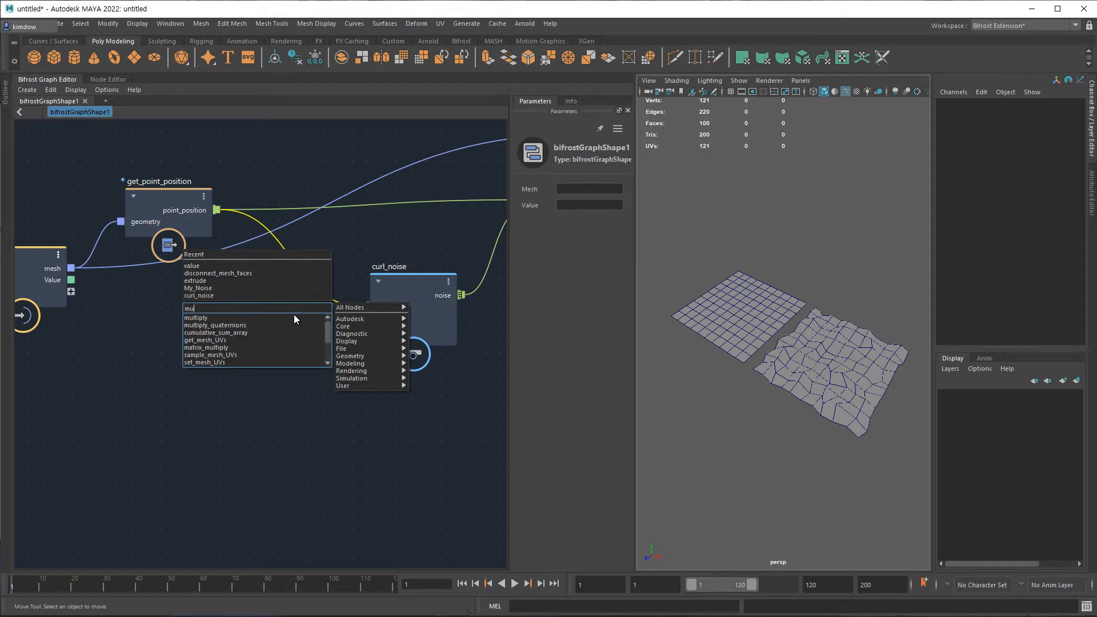
{"action": "left_click", "coordinate": [289, 318]}
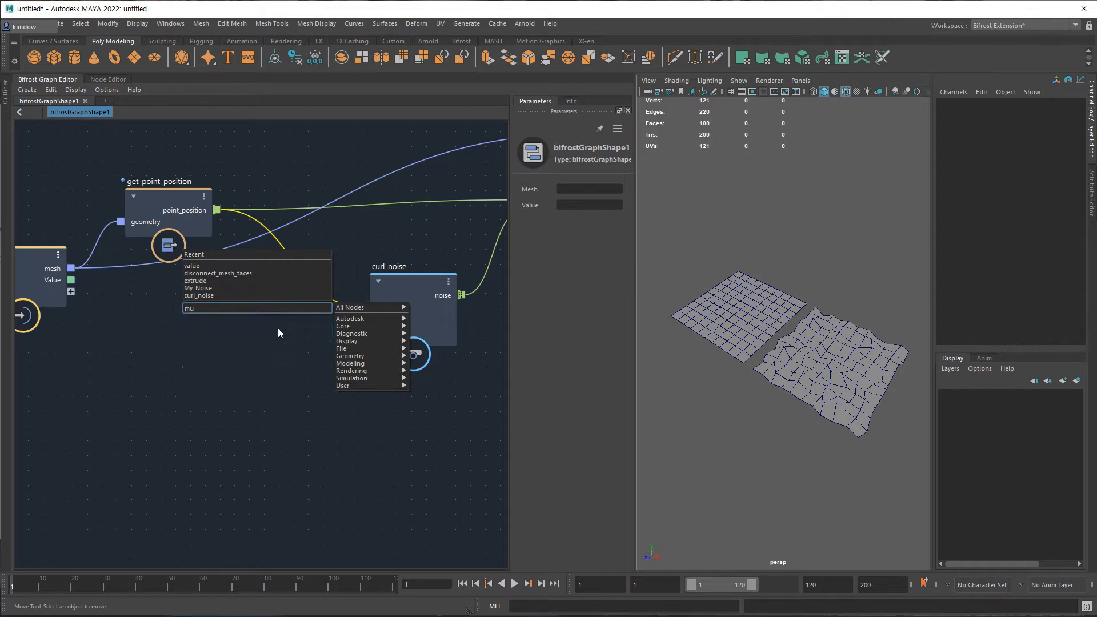
- Space out the multiply and get_point_position nodes, and connect the input node's Value output to a new input on multiply
{"action": "left_click_drag", "start_coordinate": [282, 317], "coordinate": [271, 272]}
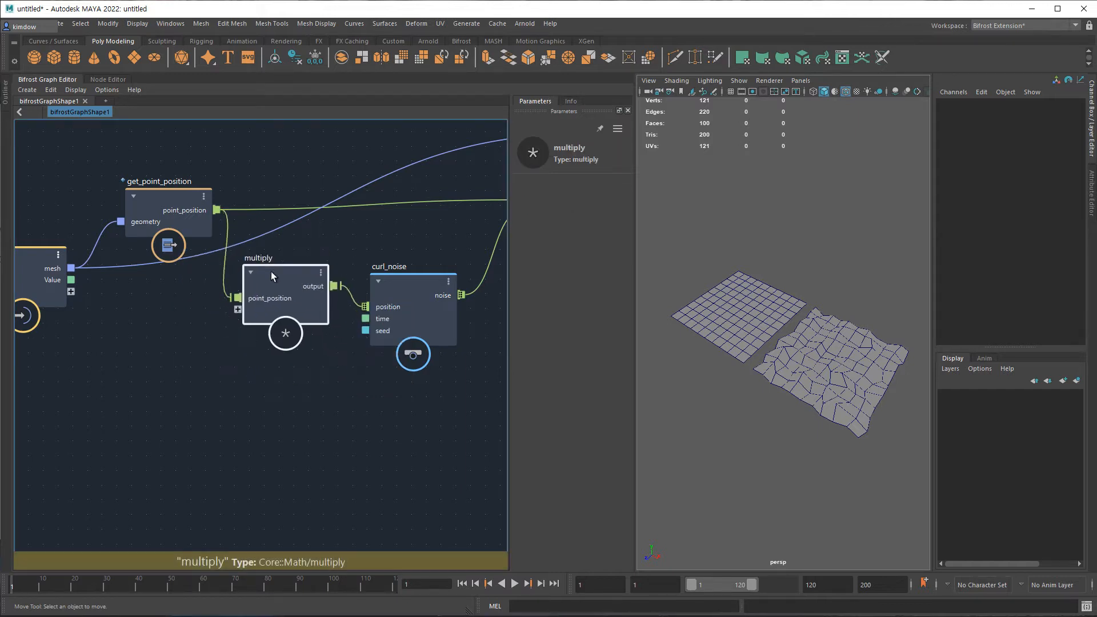
{"action": "middle_click_drag", "start_coordinate": [189, 360], "coordinate": [203, 365]}
{"action": "left_click_drag", "start_coordinate": [180, 198], "coordinate": [159, 195]}
{"action": "left_click_drag", "start_coordinate": [300, 273], "coordinate": [296, 248]}
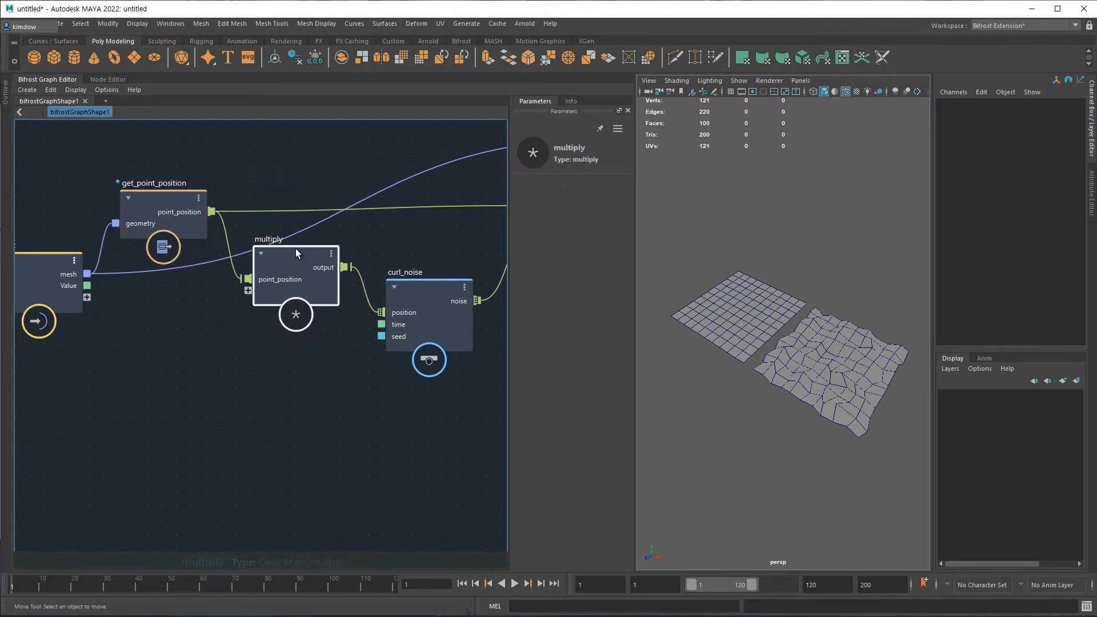
{"action": "middle_click_drag", "start_coordinate": [172, 328], "coordinate": [211, 333]}
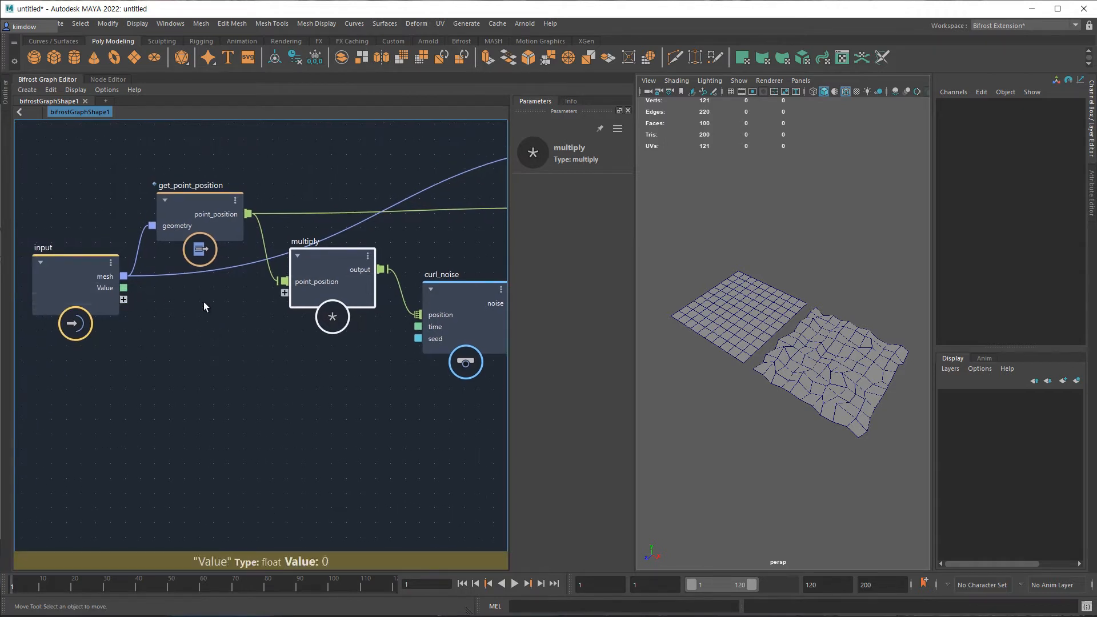
{"action": "left_click_drag", "start_coordinate": [283, 295], "coordinate": [124, 287]}
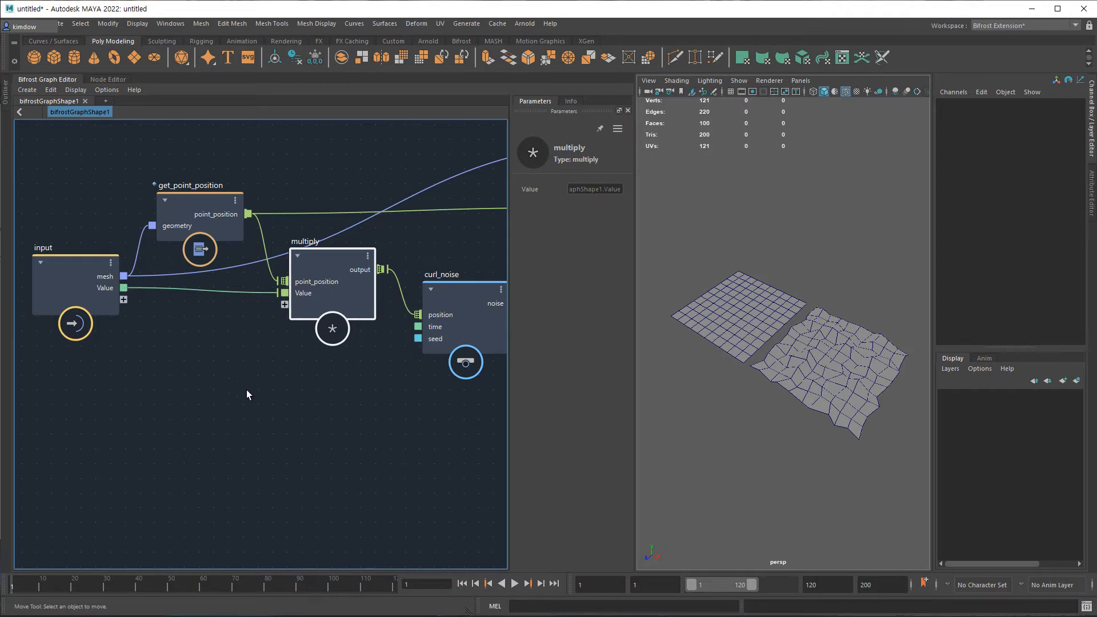
- Select the displaced mesh and set its Bifrost graph's Value attribute to 0.5
{"action": "middle_click_drag", "start_coordinate": [295, 392], "coordinate": [260, 393]}
{"action": "left_click", "coordinate": [848, 351]}
{"action": "left_click", "coordinate": [1003, 239]}
{"action": "middle_click_drag", "start_coordinate": [900, 240], "coordinate": [860, 242]}
{"action": "left_click", "coordinate": [1063, 240]}
{"action": "type", "text": "0"}
{"action": "key", "text": "Return"}
{"action": "left_click", "coordinate": [1033, 242]}
{"action": "middle_click_drag", "start_coordinate": [885, 252], "coordinate": [889, 253]}
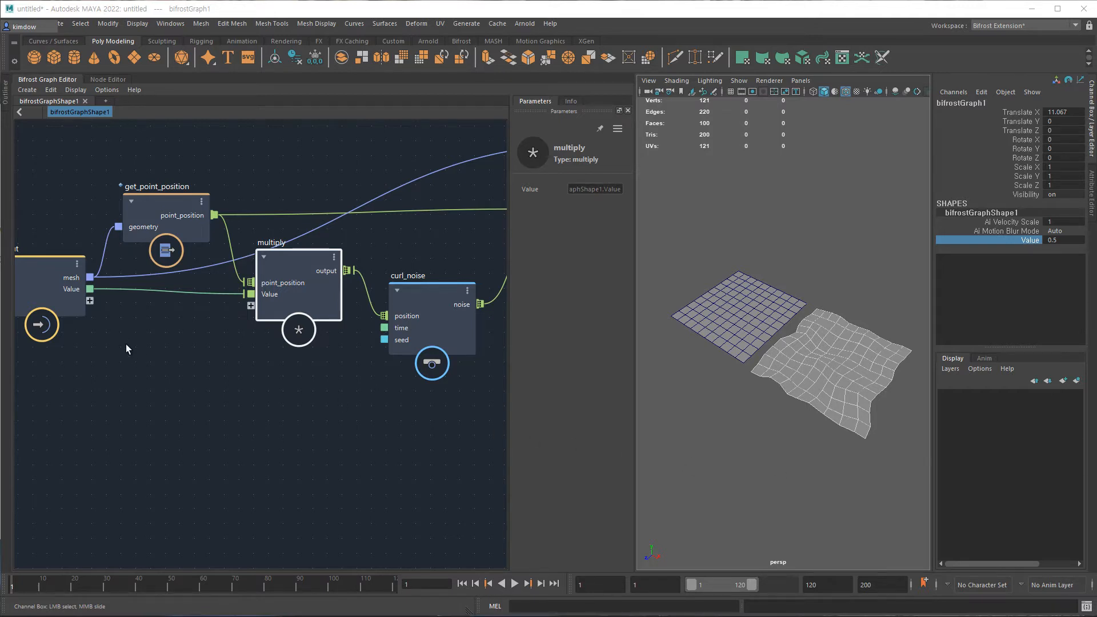
- Rename the input node's Value port to frequency
{"action": "right_click", "coordinate": [69, 291]}
{"action": "left_click", "coordinate": [79, 298]}
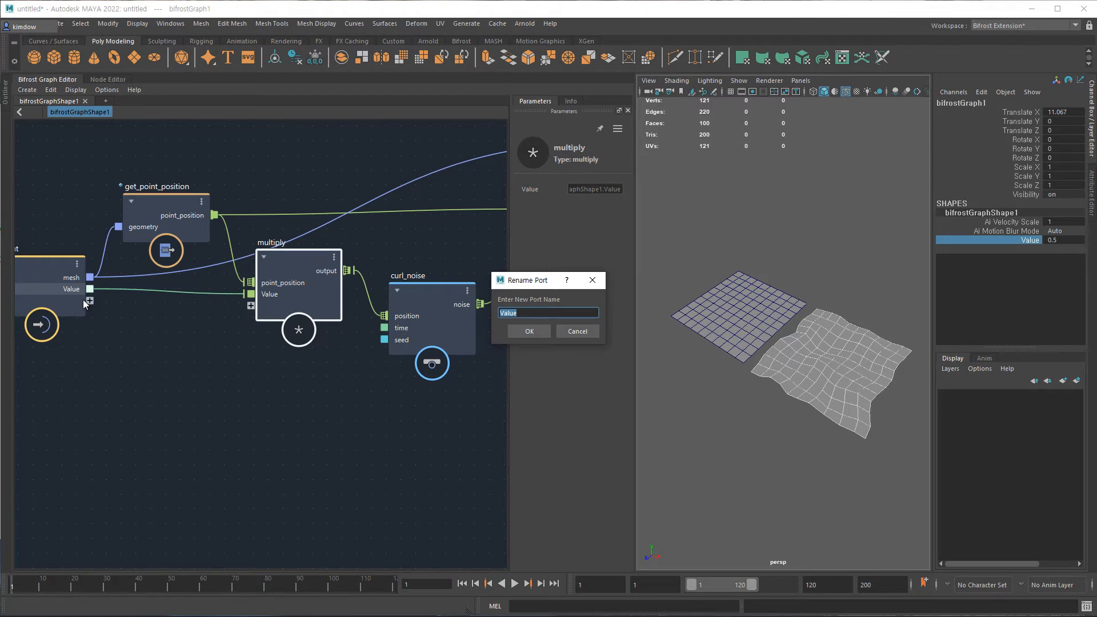
{"action": "type", "text": "frequency"}
{"action": "left_click", "coordinate": [530, 330]}
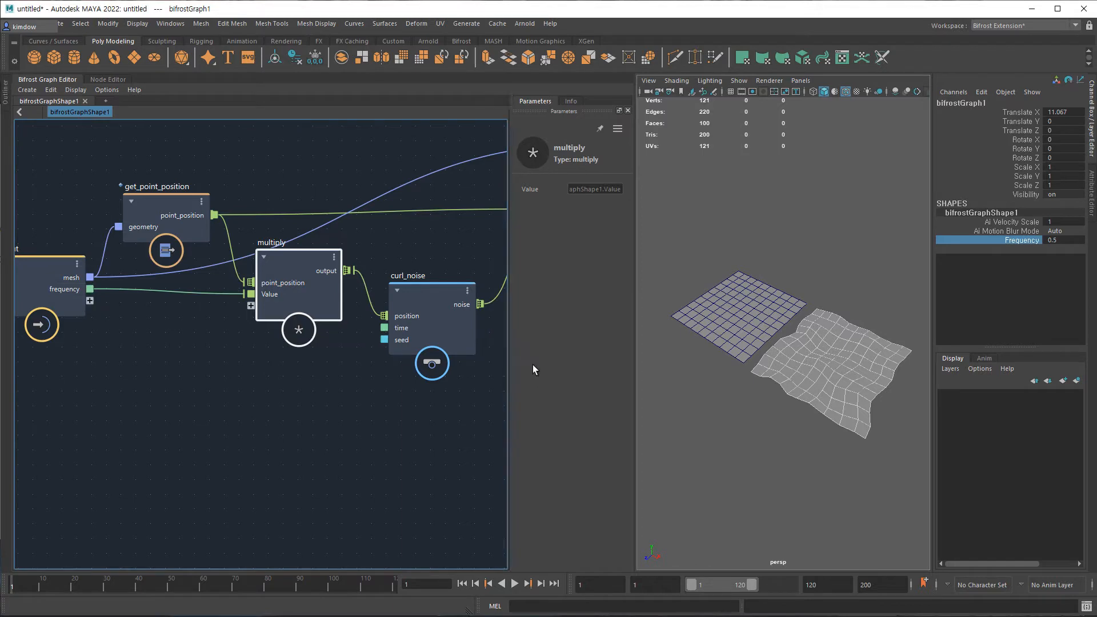
- Set the original plane's Subdivisions Width and Subdivisions Height to 43
{"action": "left_click", "coordinate": [754, 295]}
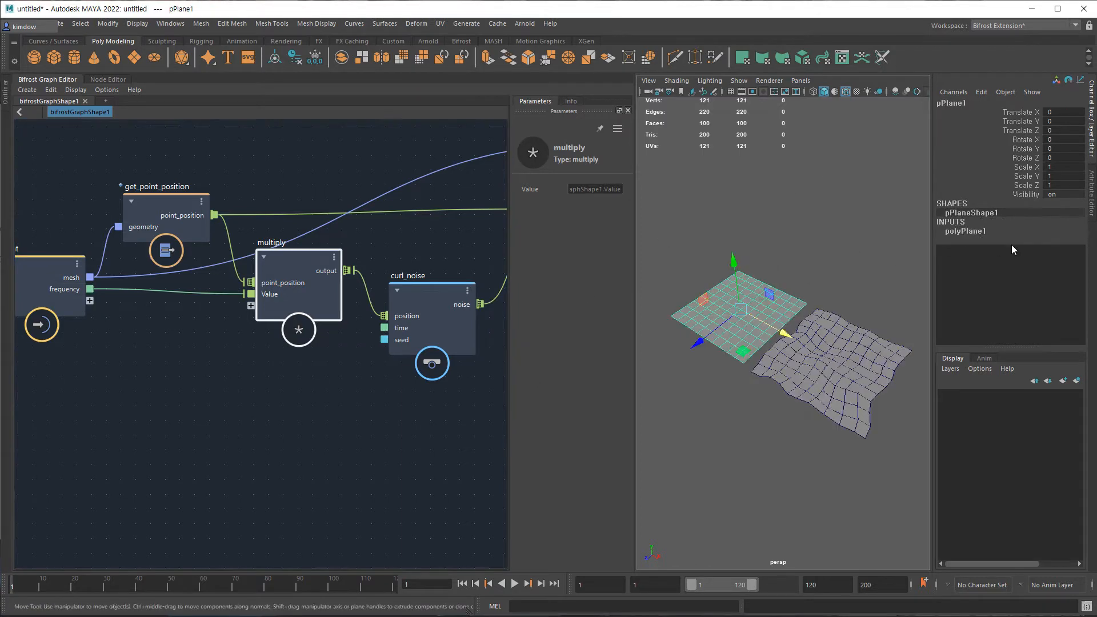
{"action": "left_click", "coordinate": [969, 235]}
{"action": "left_click_drag", "start_coordinate": [1016, 258], "coordinate": [1011, 268]}
{"action": "middle_click_drag", "start_coordinate": [804, 255], "coordinate": [958, 274]}
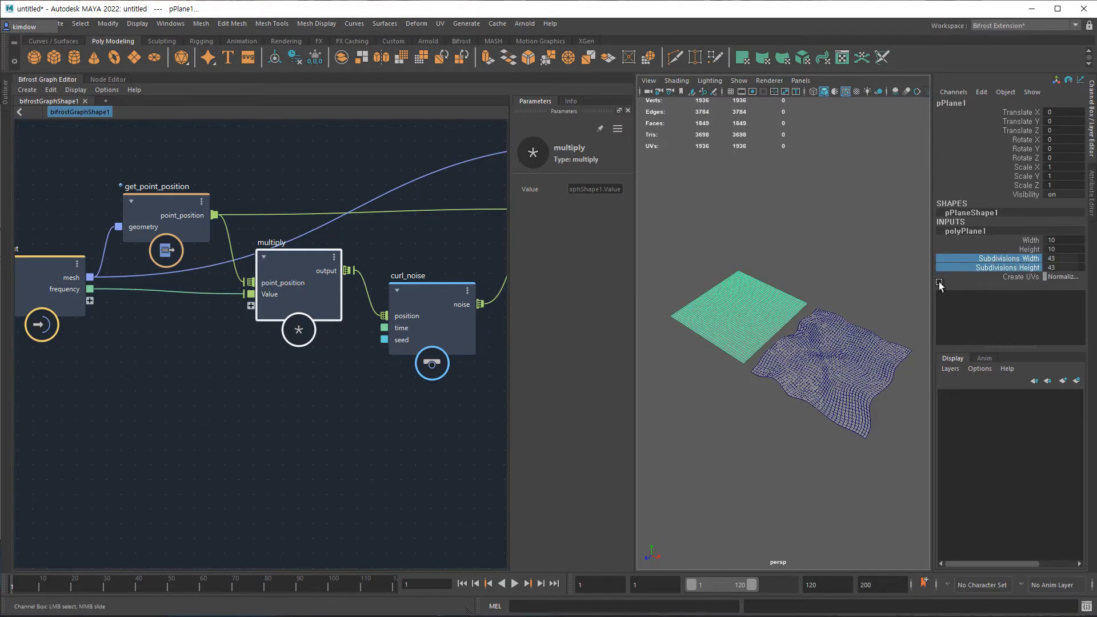
- Select the displaced mesh and set its Frequency to 0.6
{"action": "left_click", "coordinate": [851, 355]}
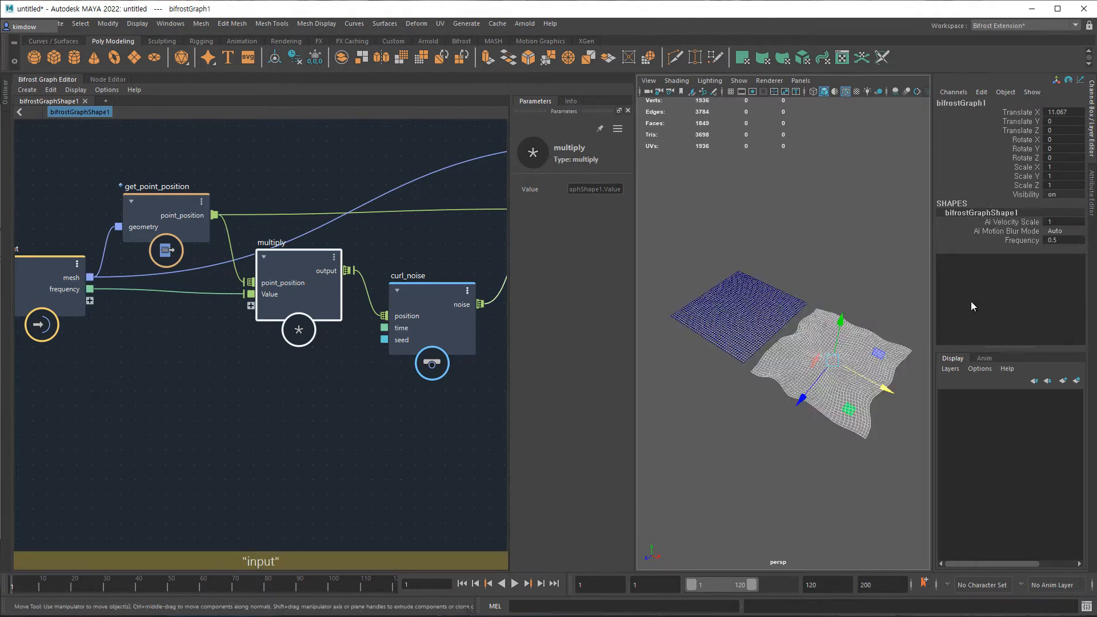
{"action": "left_click", "coordinate": [1009, 241]}
{"action": "middle_click_drag", "start_coordinate": [858, 273], "coordinate": [854, 272]}
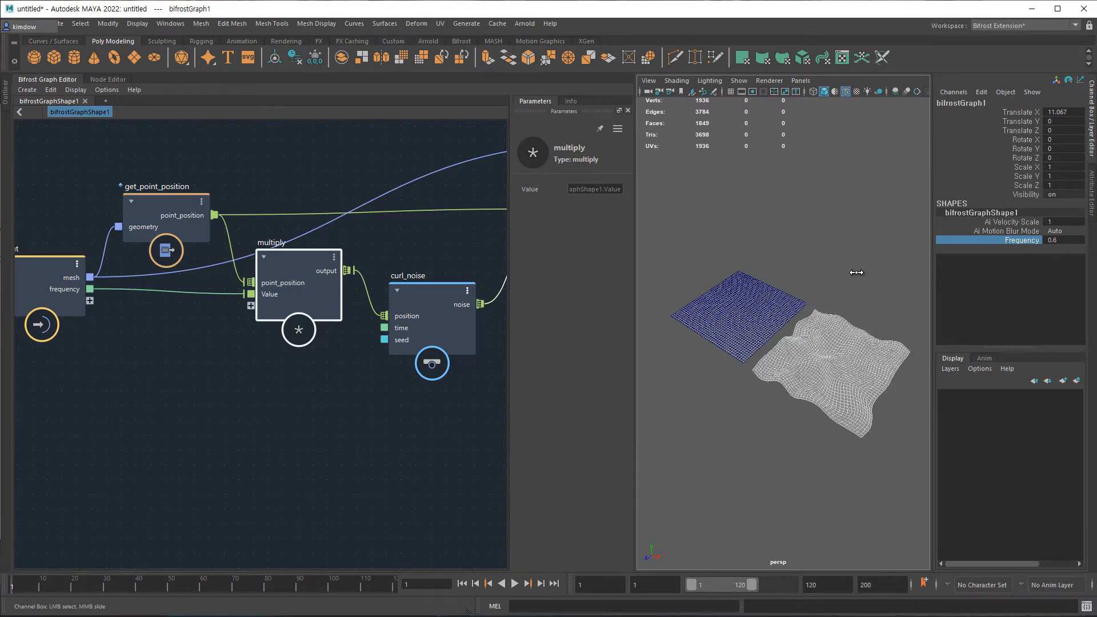
{"action": "left_click_drag", "start_coordinate": [851, 289], "coordinate": [824, 320], "text": "alt"}
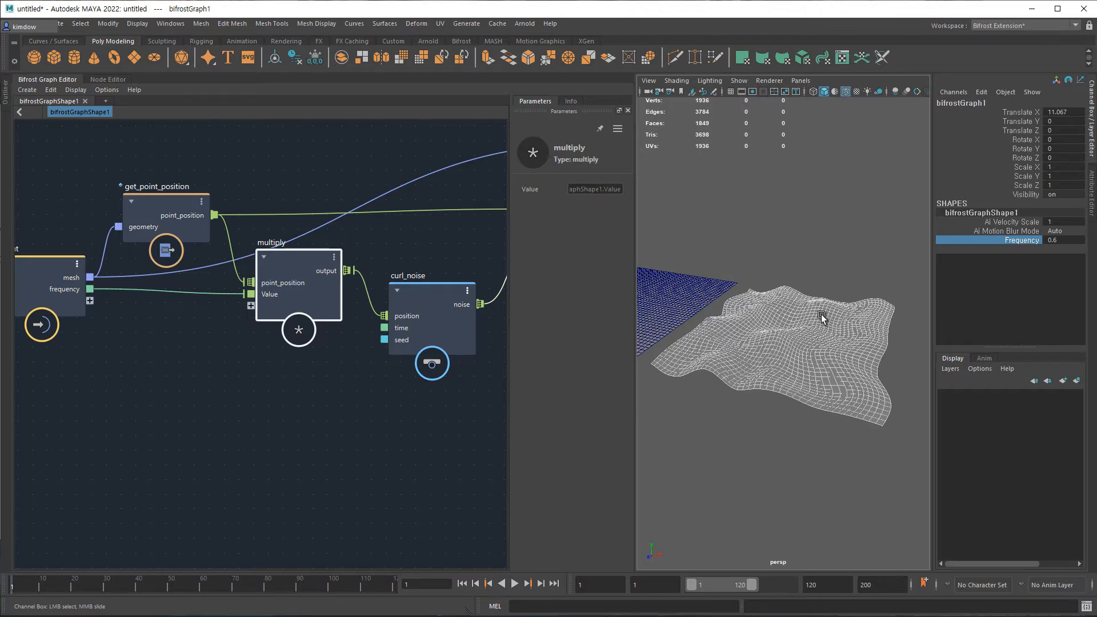
{"action": "left_click_drag", "start_coordinate": [797, 283], "coordinate": [801, 323], "text": "alt"}
{"action": "left_click_drag", "start_coordinate": [832, 357], "coordinate": [786, 365], "text": "alt"}
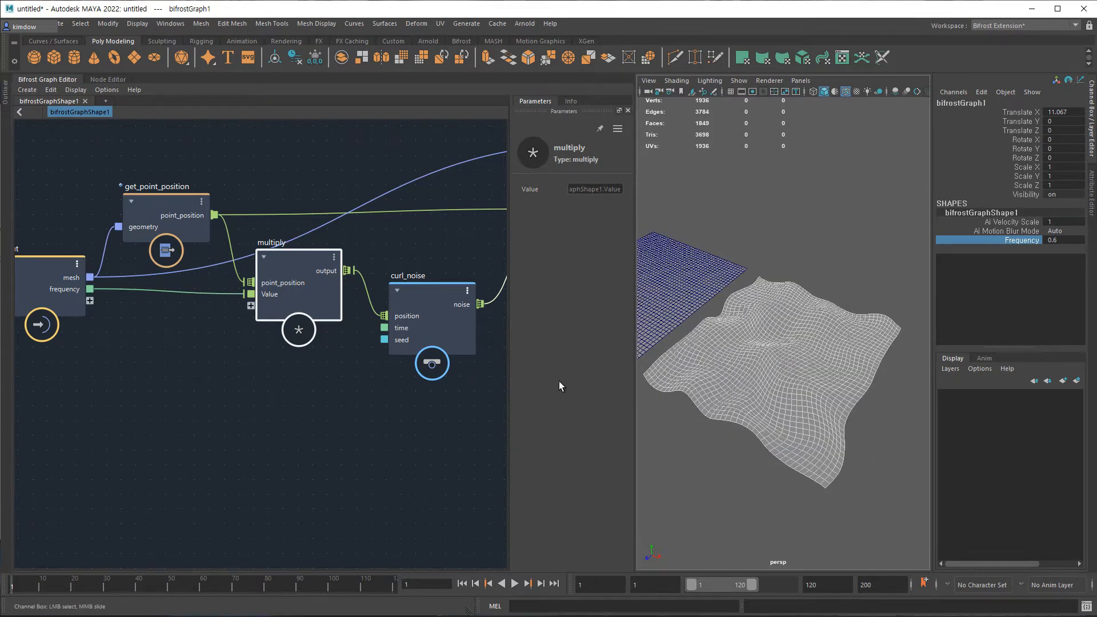
- Insert a second multiply node on the connection between curl_noise and add, and place it below curl_noise's output
{"action": "middle_click_drag", "start_coordinate": [378, 375], "coordinate": [250, 356]}
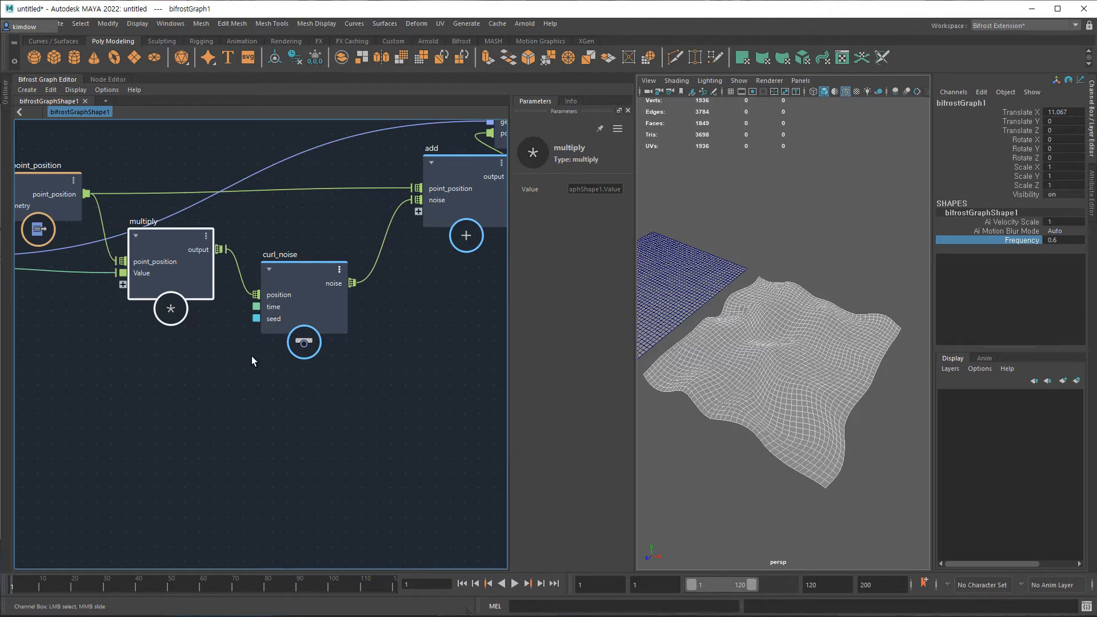
{"action": "left_click_drag", "start_coordinate": [300, 267], "coordinate": [293, 261]}
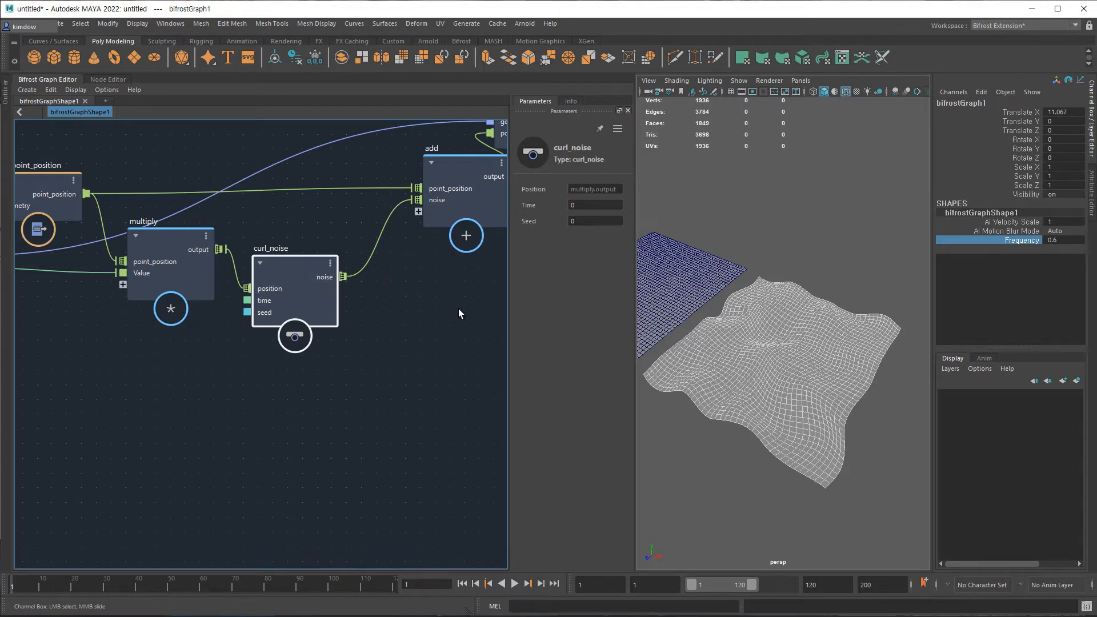
{"action": "left_click", "coordinate": [391, 280]}
{"action": "key", "text": "Tab"}
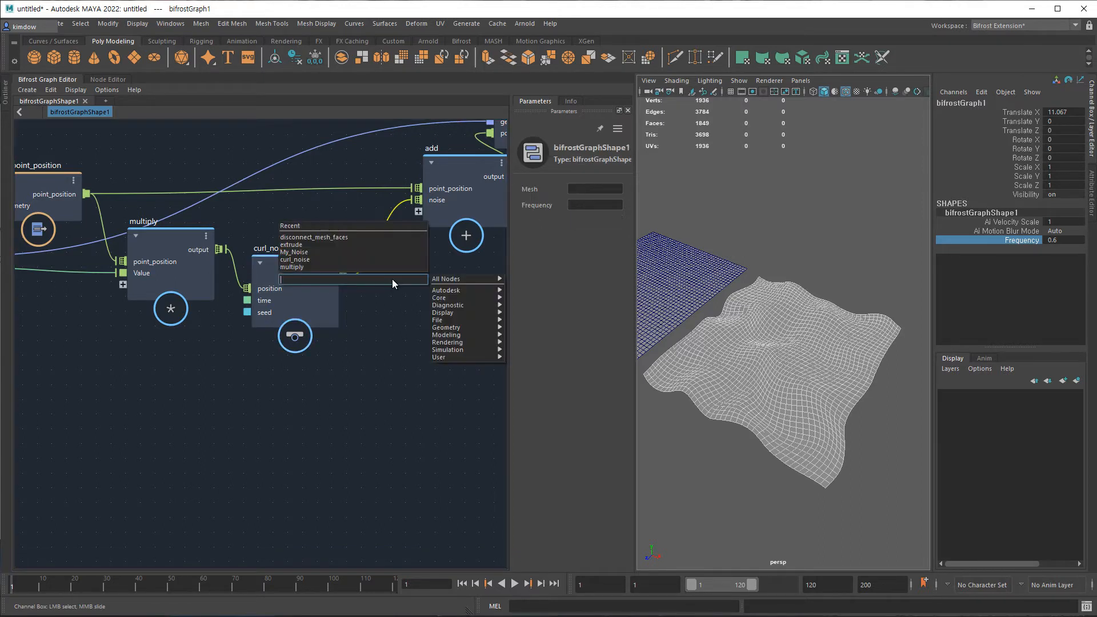
{"action": "type", "text": "mul"}
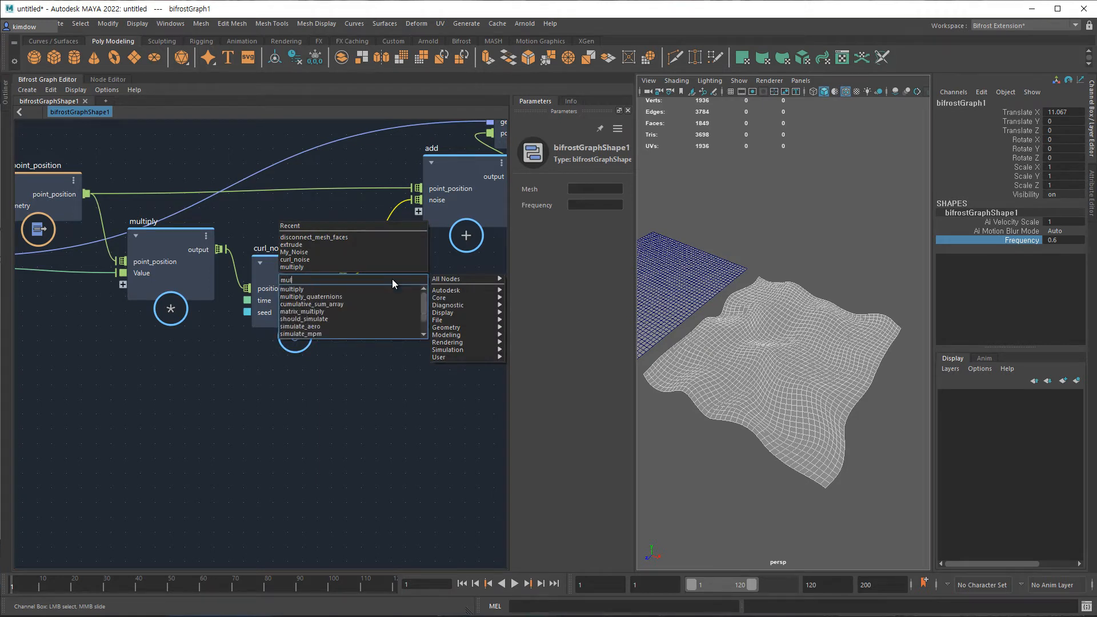
{"action": "left_click", "coordinate": [372, 289]}
{"action": "left_click_drag", "start_coordinate": [381, 287], "coordinate": [429, 343]}
{"action": "middle_click_drag", "start_coordinate": [294, 396], "coordinate": [237, 394], "text": "alt"}
{"action": "right_click_drag", "start_coordinate": [250, 396], "coordinate": [263, 395], "text": "alt"}
{"action": "middle_click_drag", "start_coordinate": [262, 396], "coordinate": [303, 395], "text": "alt"}
{"action": "right_click_drag", "start_coordinate": [339, 393], "coordinate": [260, 394], "text": "alt"}
{"action": "mouse_move", "coordinate": [275, 392]}
{"action": "middle_mouse_down", "text": "alt"}
{"action": "mouse_move", "coordinate": [291, 386]}
{"action": "mouse_move", "coordinate": [286, 373]}
{"action": "middle_mouse_up", "text": "alt"}
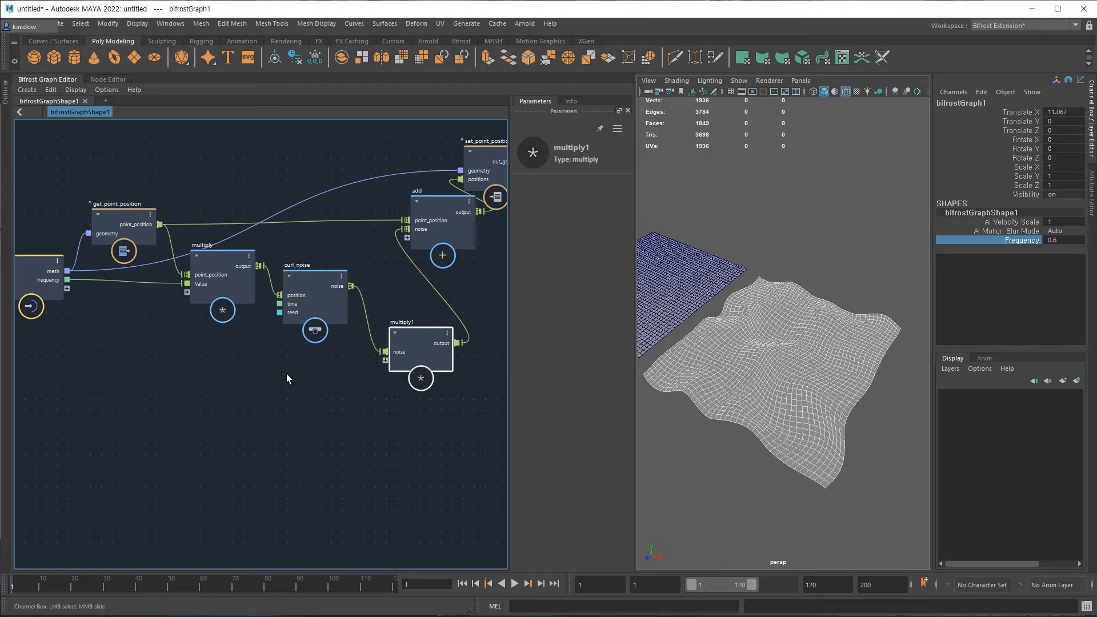
- Add a value node connected to a new second input on multiply1, and place it below curl_noise
{"action": "right_click", "coordinate": [397, 359]}
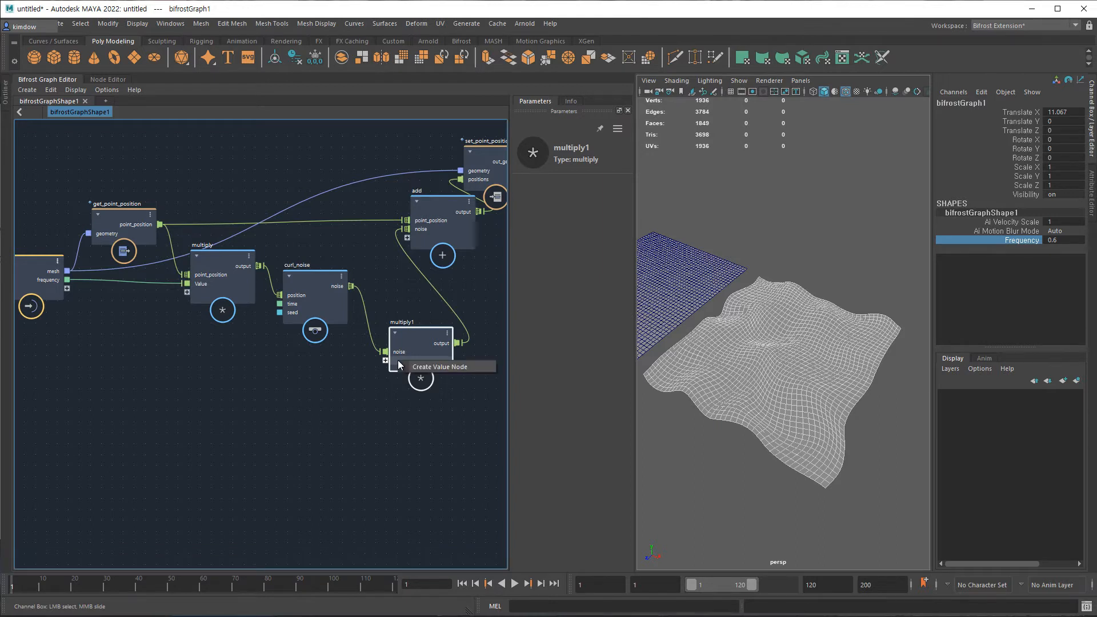
{"action": "left_click", "coordinate": [347, 399]}
{"action": "scroll", "coordinate": [354, 402], "scroll_direction": "up", "scroll_amount": 4}
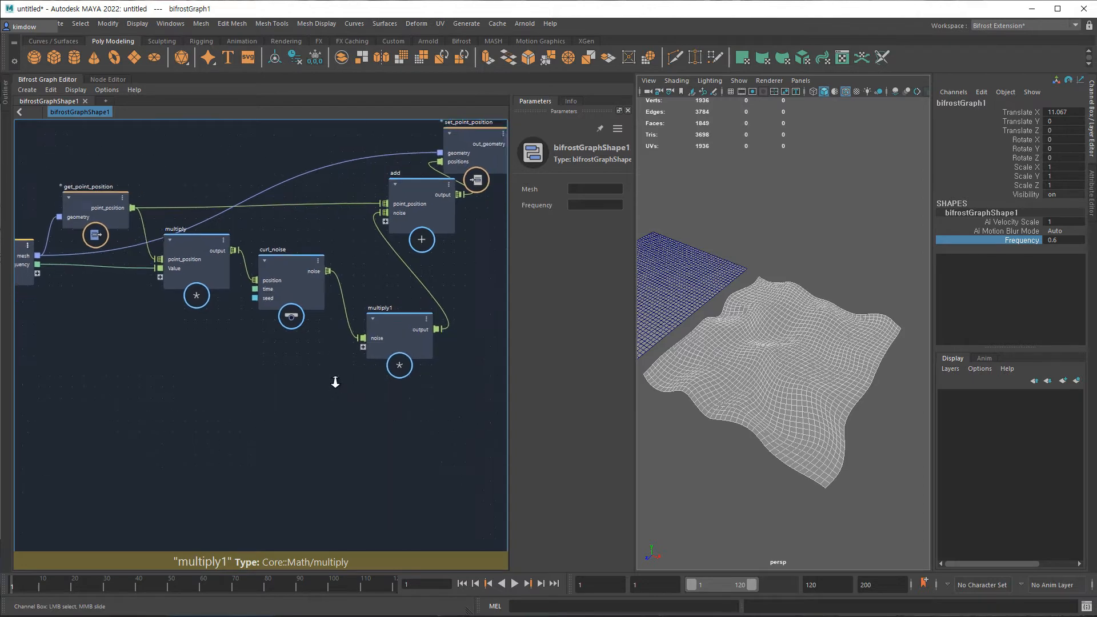
{"action": "left_click_drag", "start_coordinate": [420, 306], "coordinate": [323, 361]}
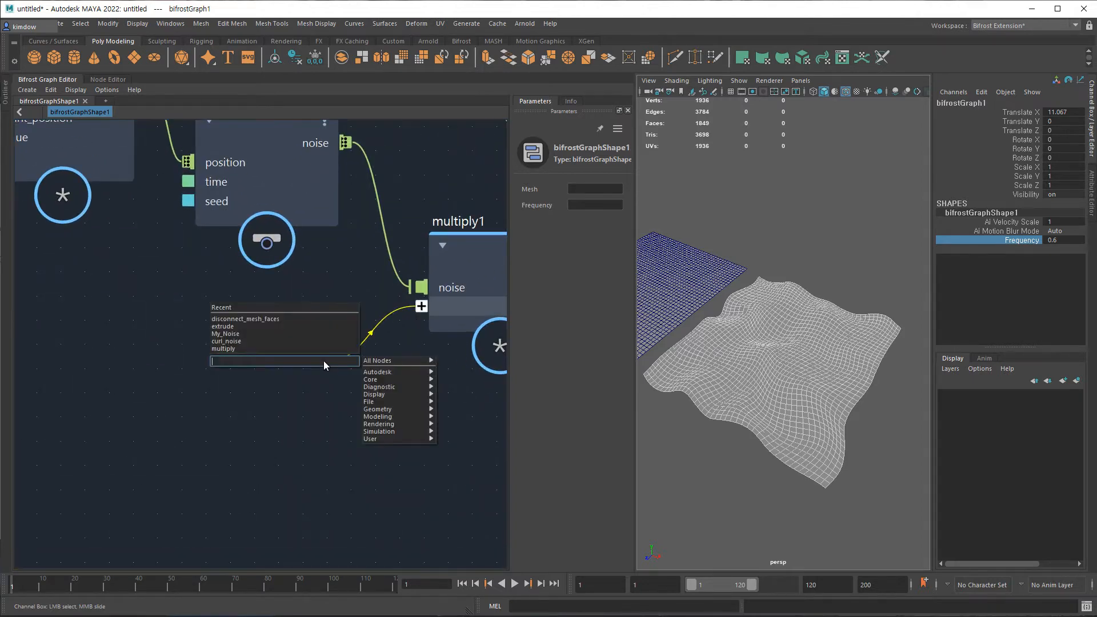
{"action": "type", "text": "valu"}
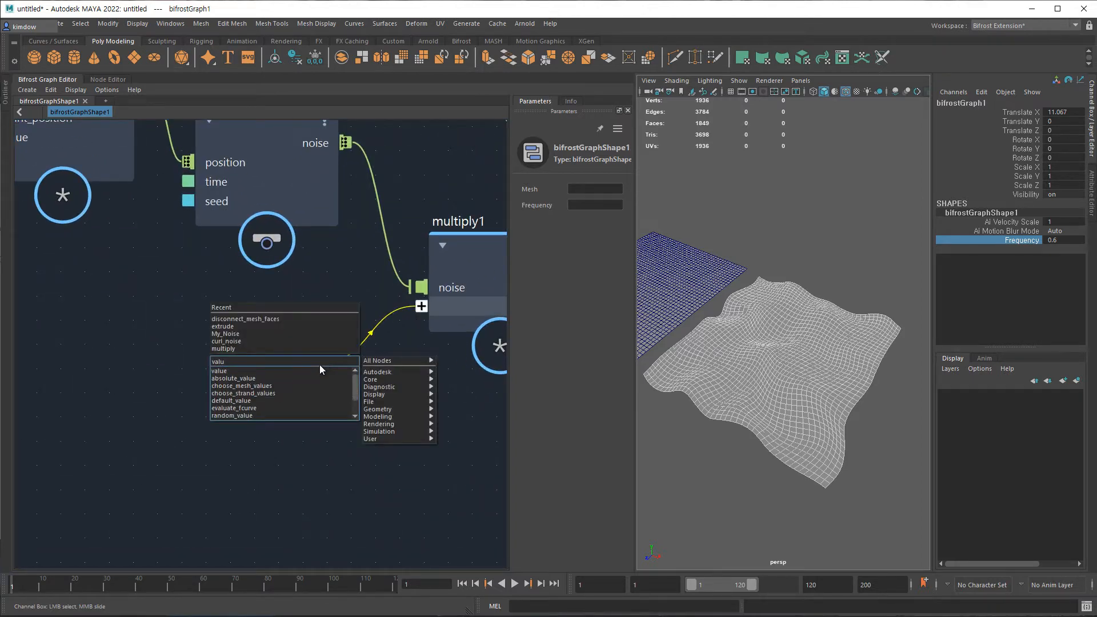
{"action": "left_click", "coordinate": [317, 370]}
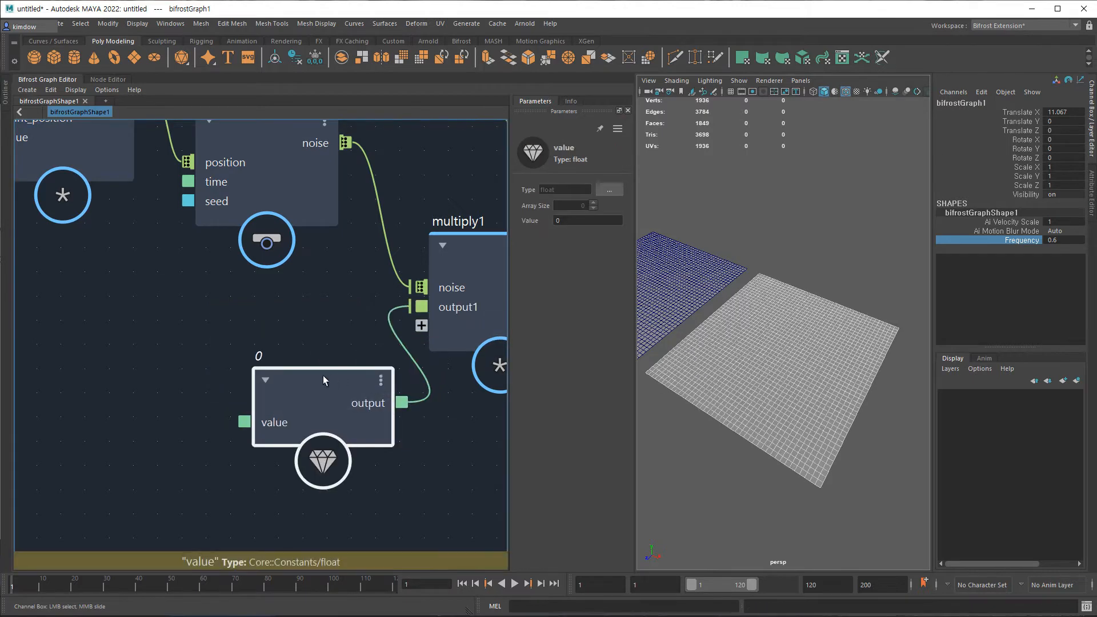
{"action": "left_click_drag", "start_coordinate": [330, 375], "coordinate": [237, 350]}
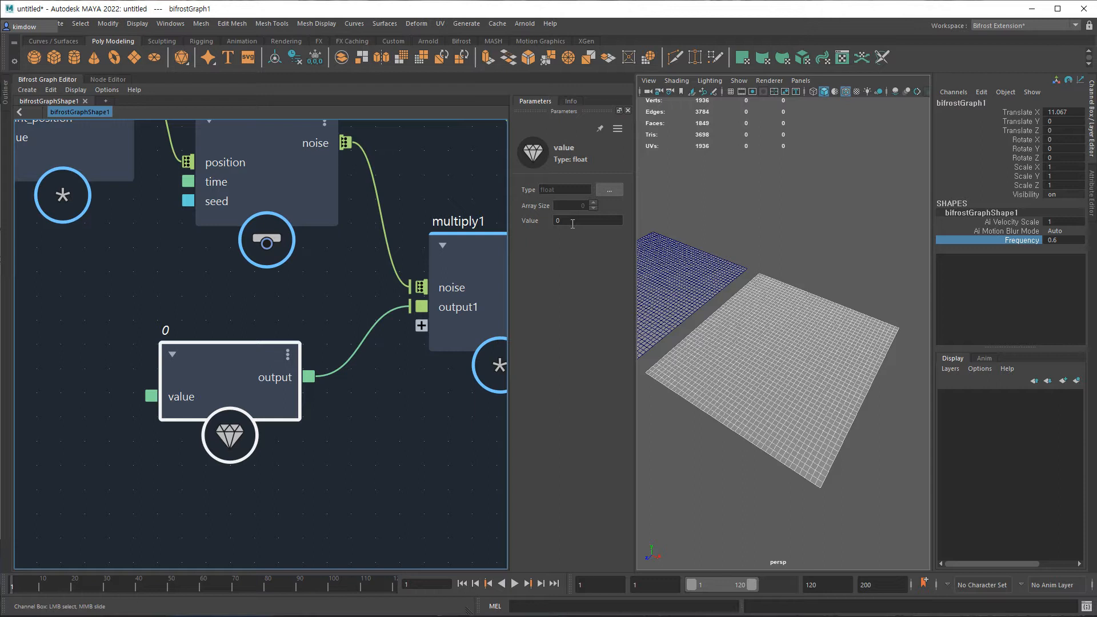
- Dismiss the value node's type settings without changes, and undo moving and adding the value node
{"action": "left_click", "coordinate": [608, 190]}
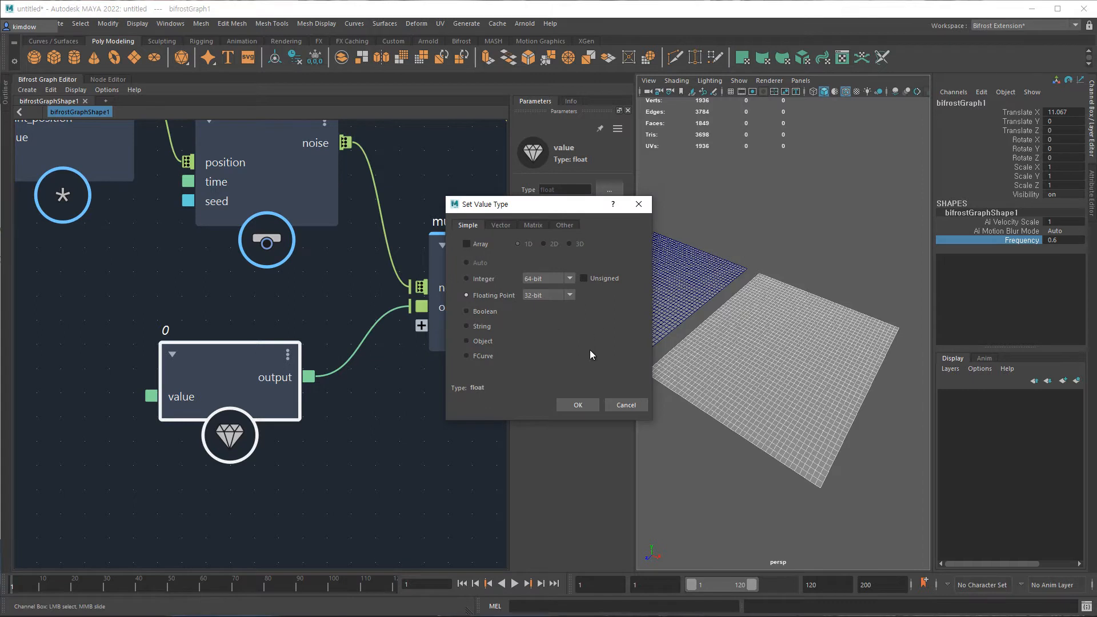
{"action": "key", "text": "Escape"}
{"action": "left_click", "coordinate": [399, 414]}
{"action": "key", "text": "ctrl+z"}
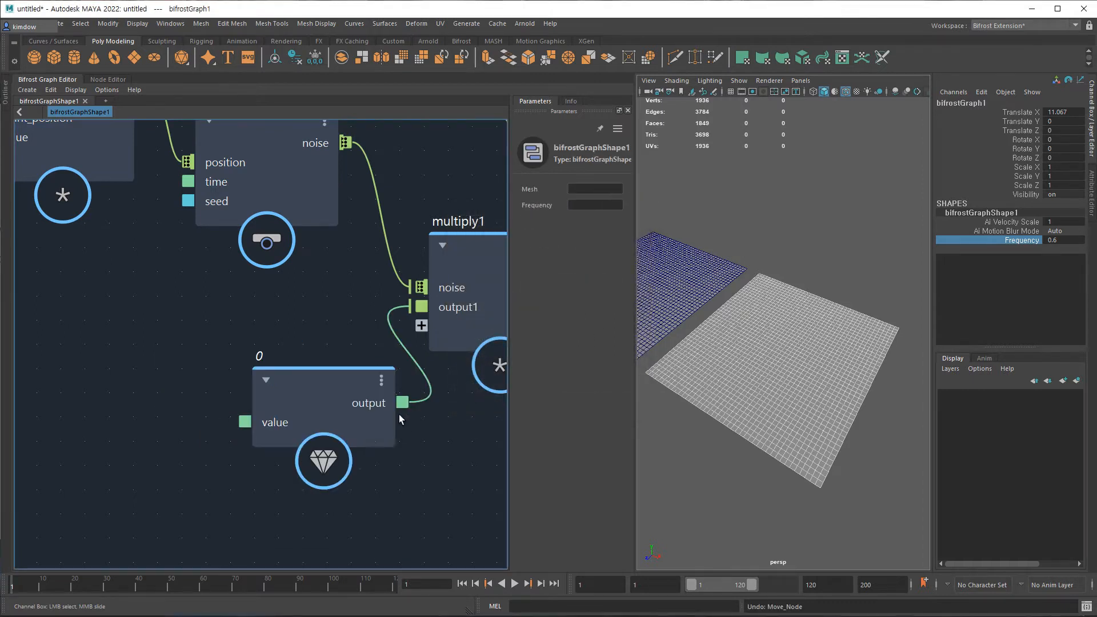
{"action": "key", "text": "ctrl+z"}
{"action": "key", "text": "ctrl+z"}
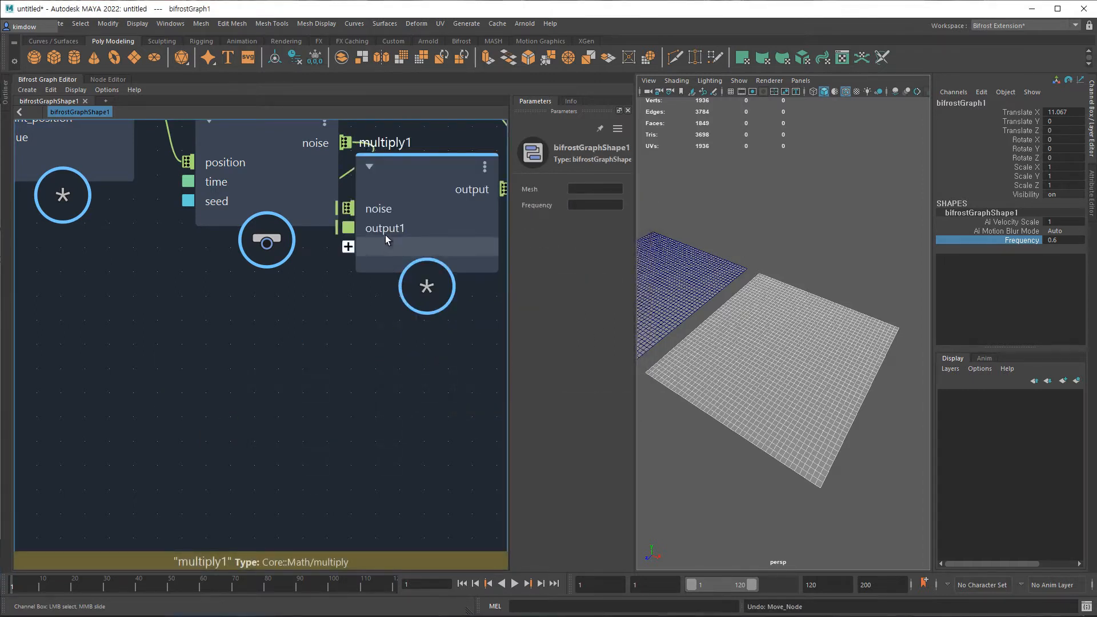
- Create a value node for multiply1's output1 input, place it below curl_noise, and expand its value into x, y and z
{"action": "left_click_drag", "start_coordinate": [416, 161], "coordinate": [433, 237]}
{"action": "right_click", "coordinate": [417, 301]}
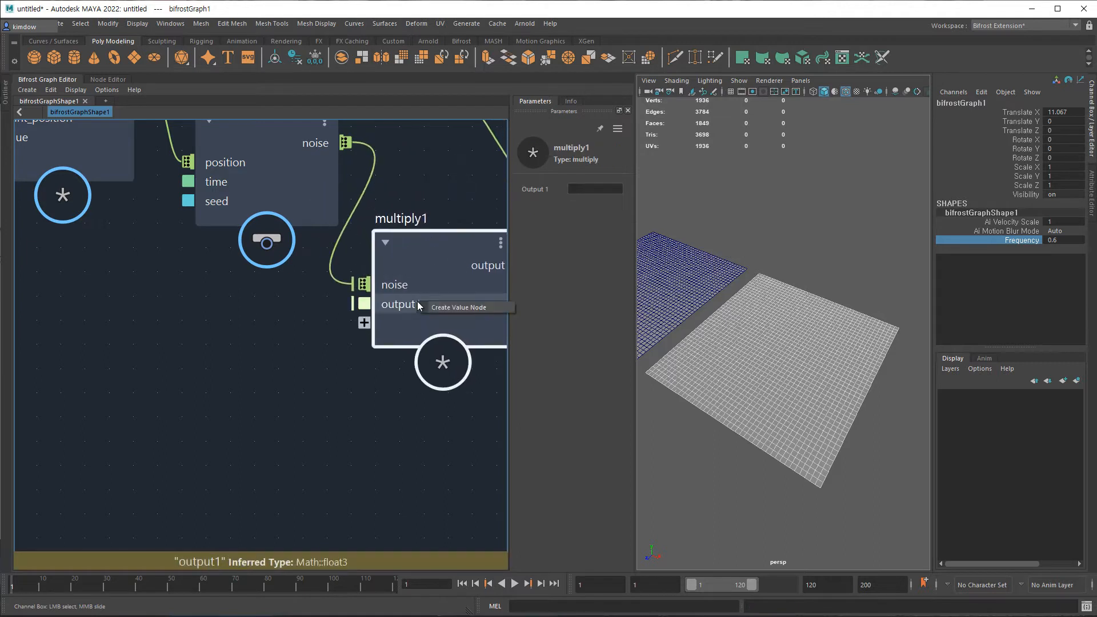
{"action": "left_click", "coordinate": [463, 310]}
{"action": "left_click_drag", "start_coordinate": [410, 385], "coordinate": [211, 315]}
{"action": "left_click", "coordinate": [158, 363]}
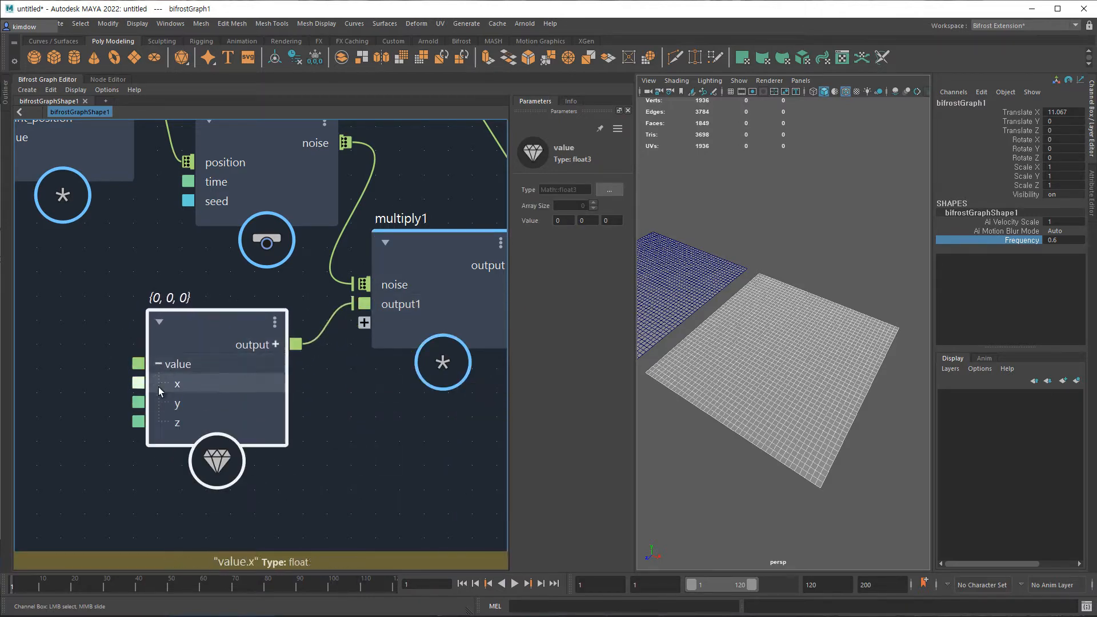
- Connect the value node's y component to a new port on the input node, and set the graph's Y attribute to 2.5
{"action": "right_click_drag", "start_coordinate": [422, 418], "coordinate": [213, 397], "text": "alt"}
{"action": "middle_click_drag", "start_coordinate": [219, 392], "coordinate": [200, 359], "text": "alt"}
{"action": "right_click_drag", "start_coordinate": [221, 366], "coordinate": [296, 372], "text": "alt"}
{"action": "middle_click_drag", "start_coordinate": [296, 372], "coordinate": [248, 374], "text": "alt"}
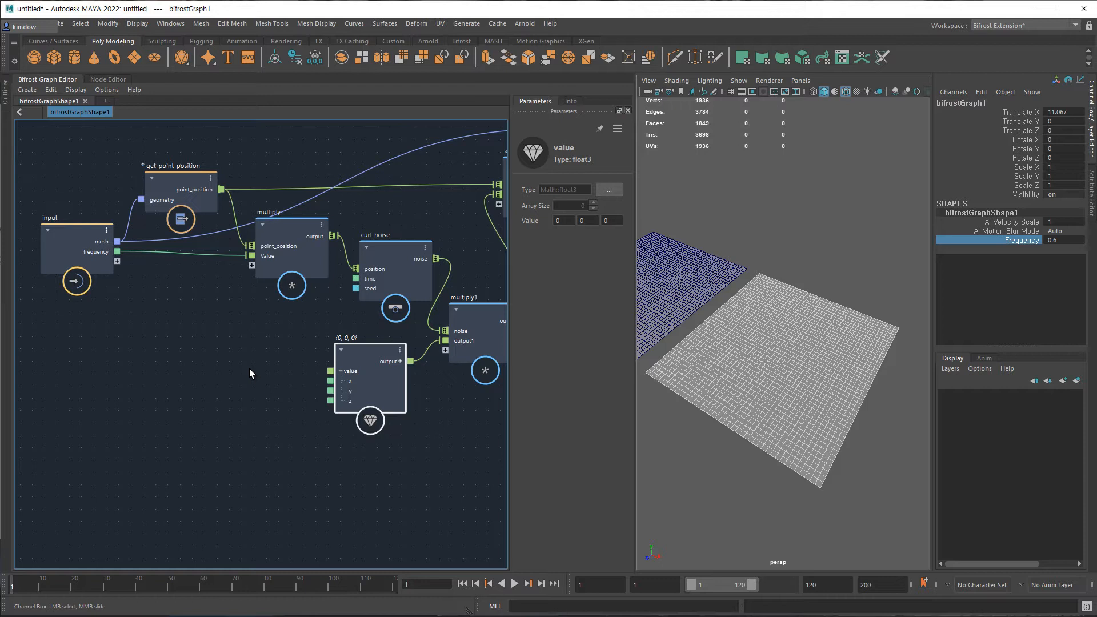
{"action": "left_click_drag", "start_coordinate": [331, 393], "coordinate": [108, 264]}
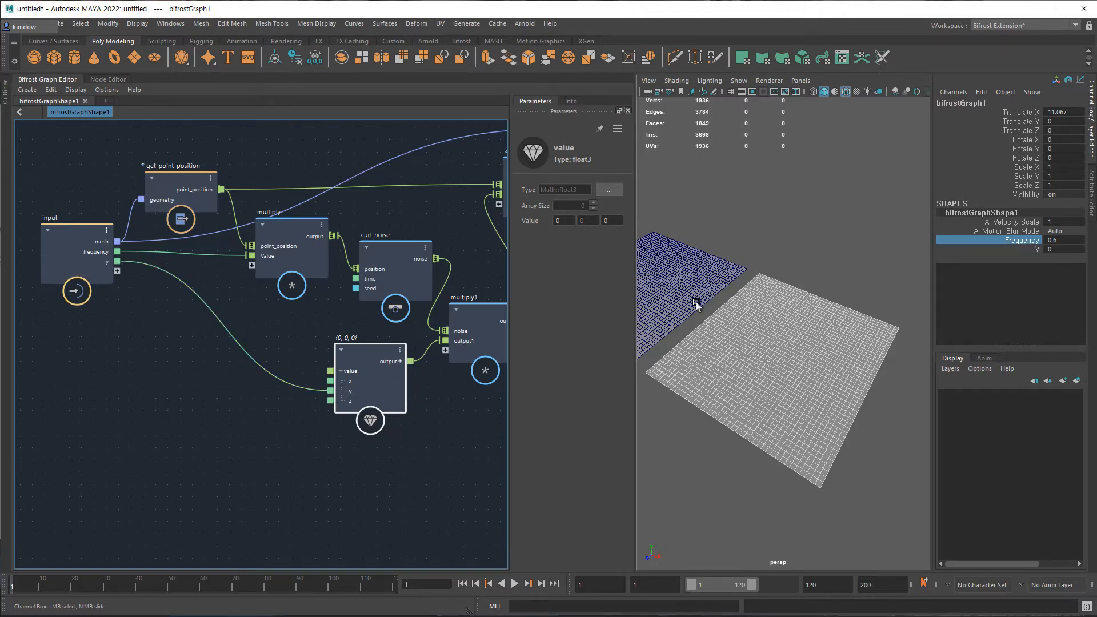
{"action": "left_click", "coordinate": [1001, 250]}
{"action": "mouse_move", "coordinate": [849, 280]}
{"action": "middle_mouse_down"}
{"action": "mouse_move", "coordinate": [874, 275]}
{"action": "mouse_move", "coordinate": [850, 280]}
{"action": "mouse_move", "coordinate": [863, 284]}
{"action": "middle_mouse_up"}
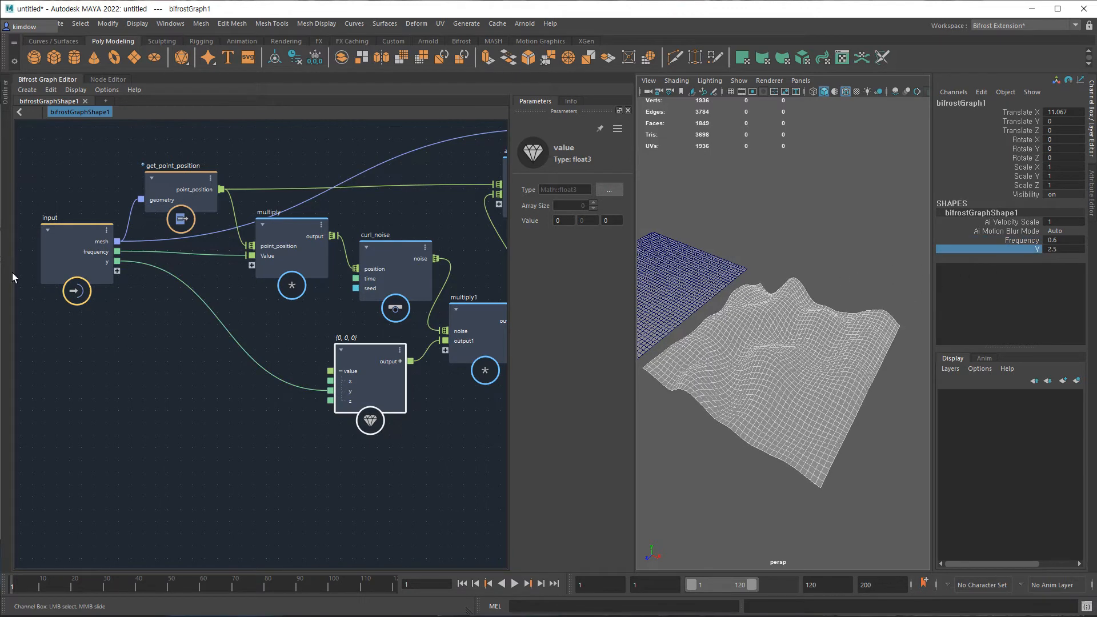
- Rename the input node's y port to height, and move the input node slightly lower in the graph
{"action": "right_click", "coordinate": [105, 262]}
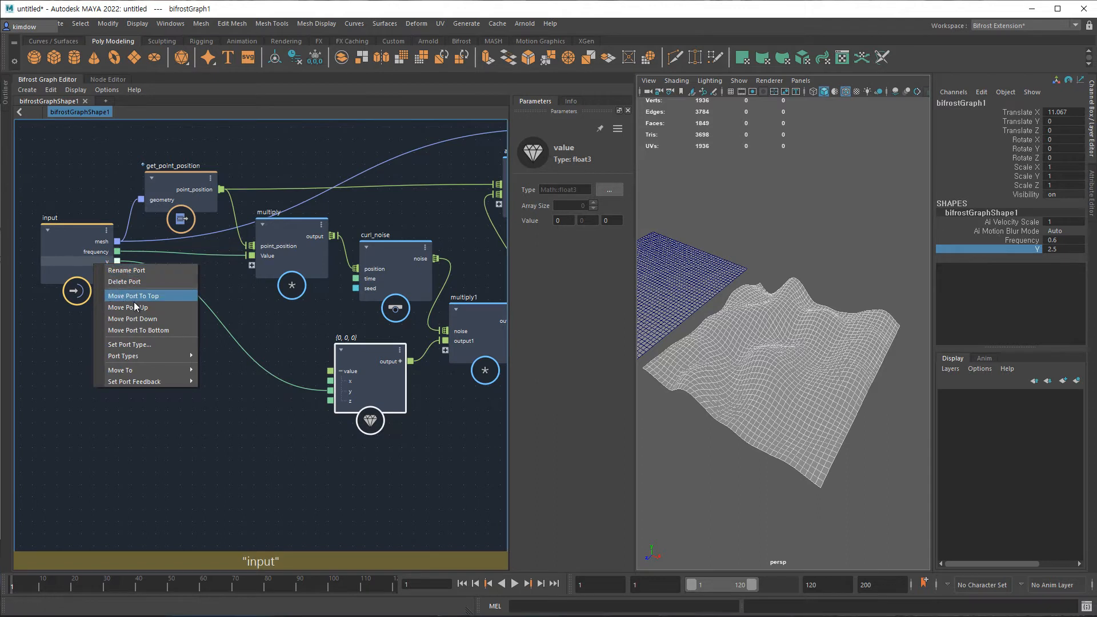
{"action": "left_click", "coordinate": [136, 272]}
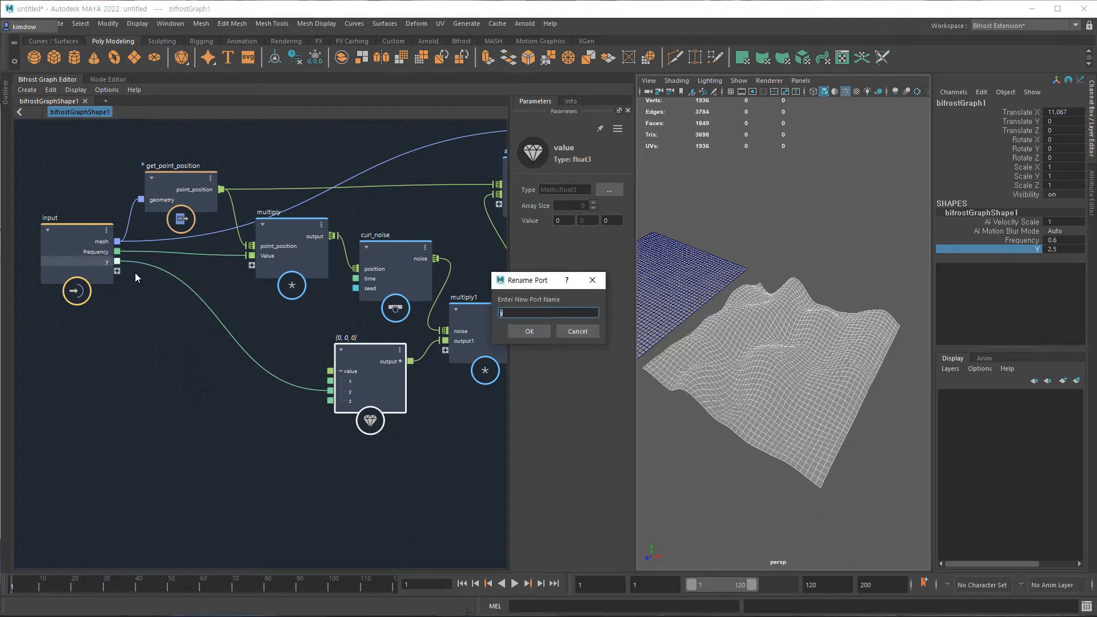
{"action": "type", "text": "height"}
{"action": "left_click", "coordinate": [526, 331]}
{"action": "left_click_drag", "start_coordinate": [87, 229], "coordinate": [87, 265]}
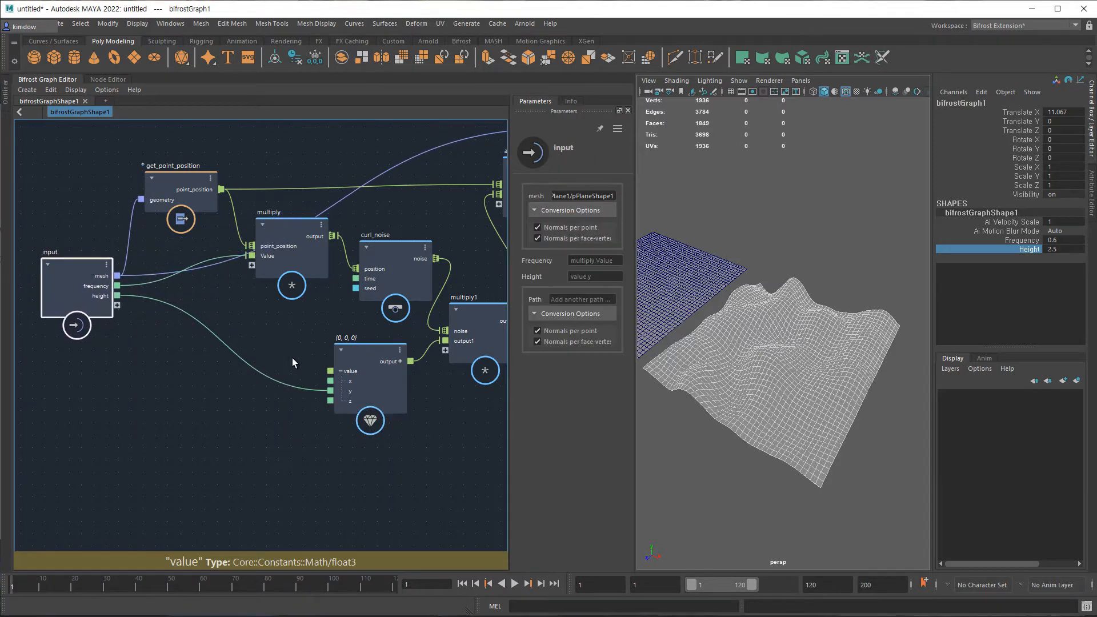
- Try setting the value node's x and z components to 1, and undo both changes
{"action": "middle_click_drag", "start_coordinate": [287, 357], "coordinate": [252, 360]}
{"action": "scroll", "coordinate": [290, 353], "scroll_direction": "up", "scroll_amount": 1}
{"action": "left_click", "coordinate": [343, 357]}
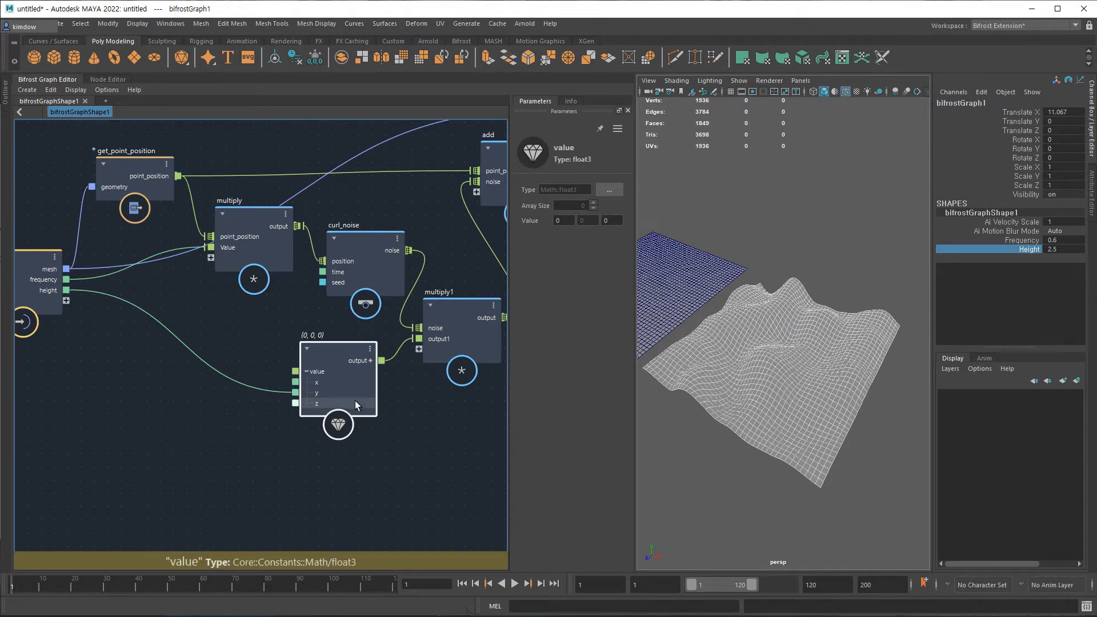
{"action": "left_click", "coordinate": [563, 221]}
{"action": "type", "text": "1"}
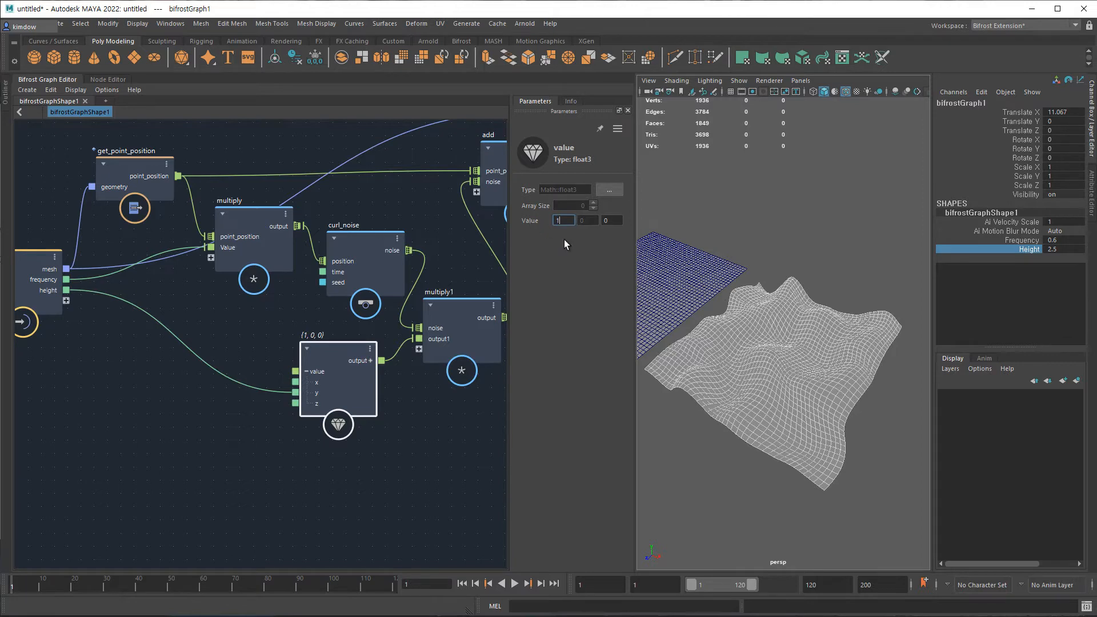
{"action": "left_click", "coordinate": [610, 222]}
{"action": "type", "text": "1"}
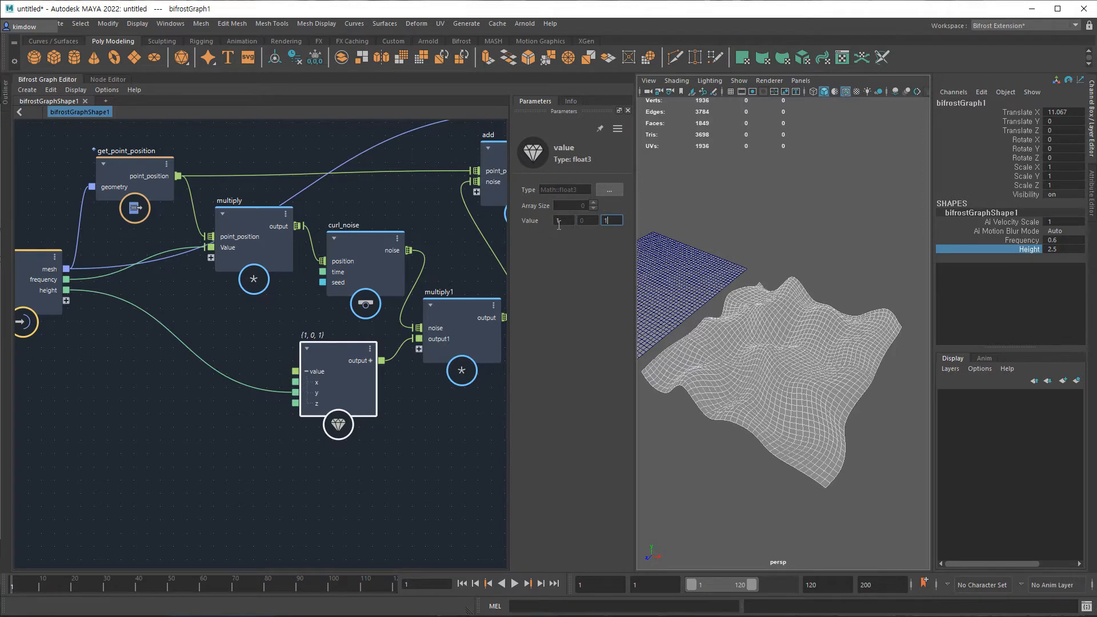
{"action": "left_click", "coordinate": [443, 164]}
{"action": "key", "text": "ctrl+z"}
{"action": "key", "text": "ctrl+z"}
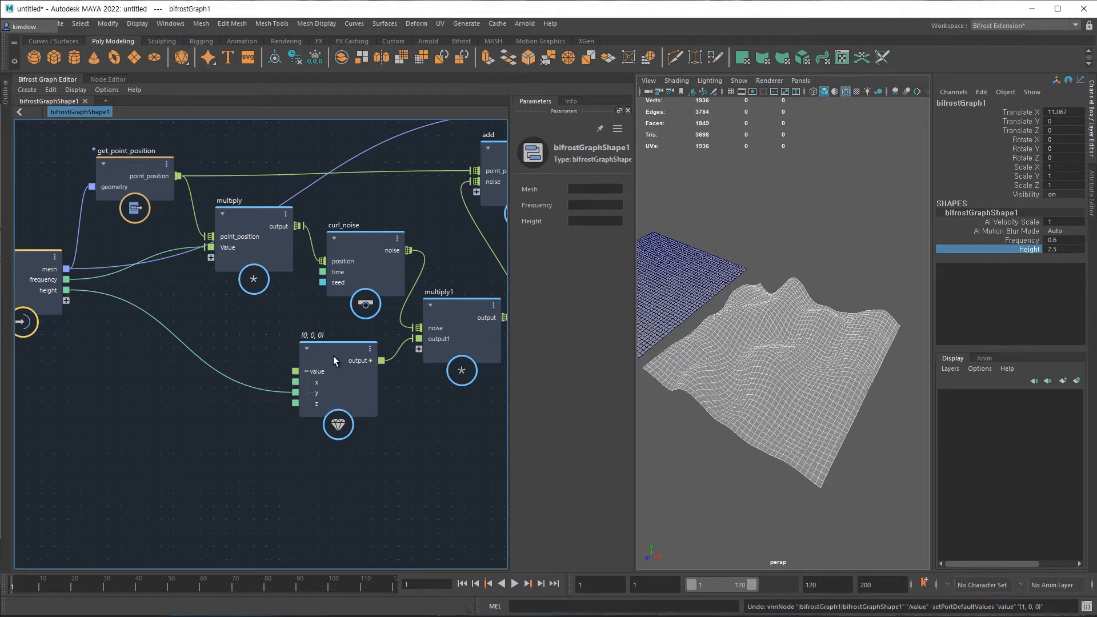
- Connect the value node's x and z components to two new ports on the input node
{"action": "left_click", "coordinate": [327, 348]}
{"action": "middle_click_drag", "start_coordinate": [135, 354], "coordinate": [201, 341], "text": "alt"}
{"action": "left_click_drag", "start_coordinate": [362, 372], "coordinate": [139, 297]}
{"action": "left_click_drag", "start_coordinate": [362, 391], "coordinate": [133, 298]}
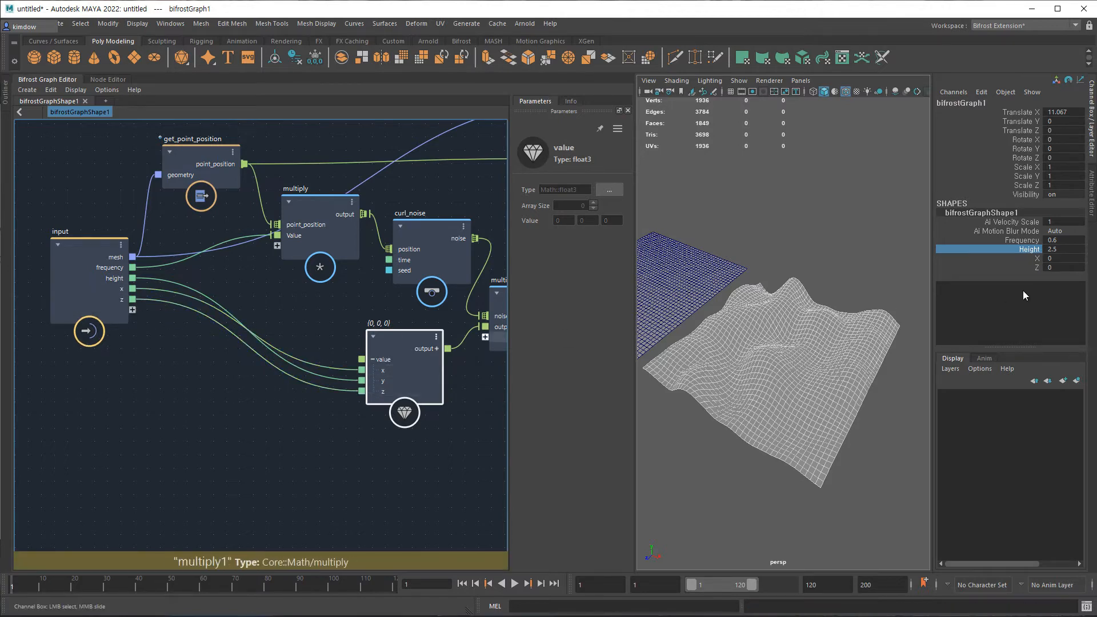
- Try the graph's X attribute at 1.2, vary X and Z further to test the horizontal displacement, and undo the changes
{"action": "left_click", "coordinate": [1020, 261]}
{"action": "middle_click_drag", "start_coordinate": [862, 290], "coordinate": [865, 290]}
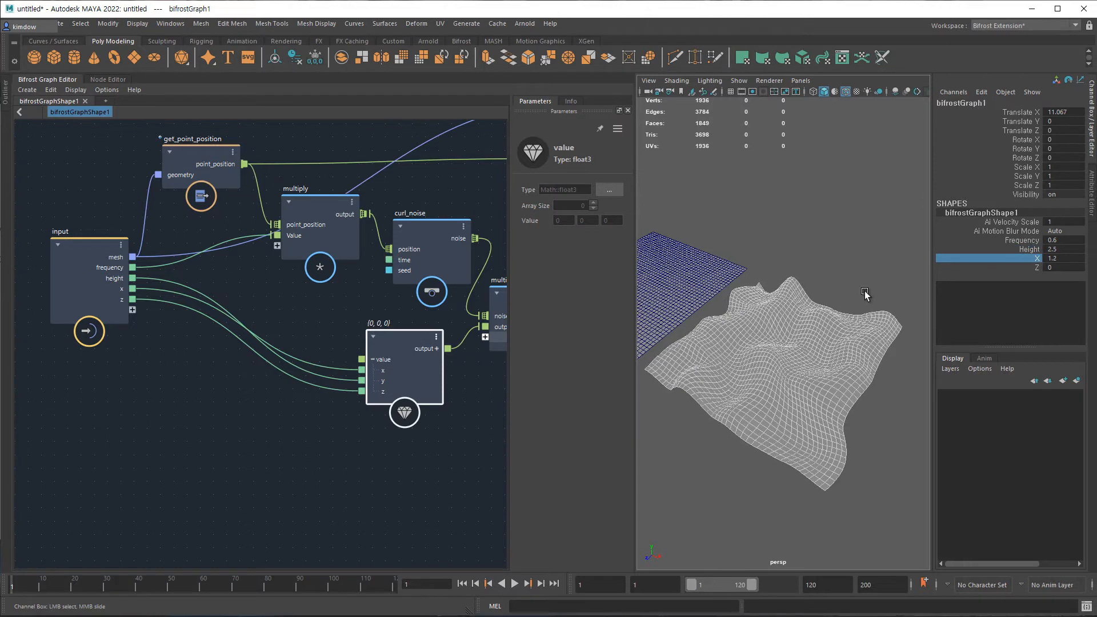
{"action": "key", "text": "ctrl+z"}
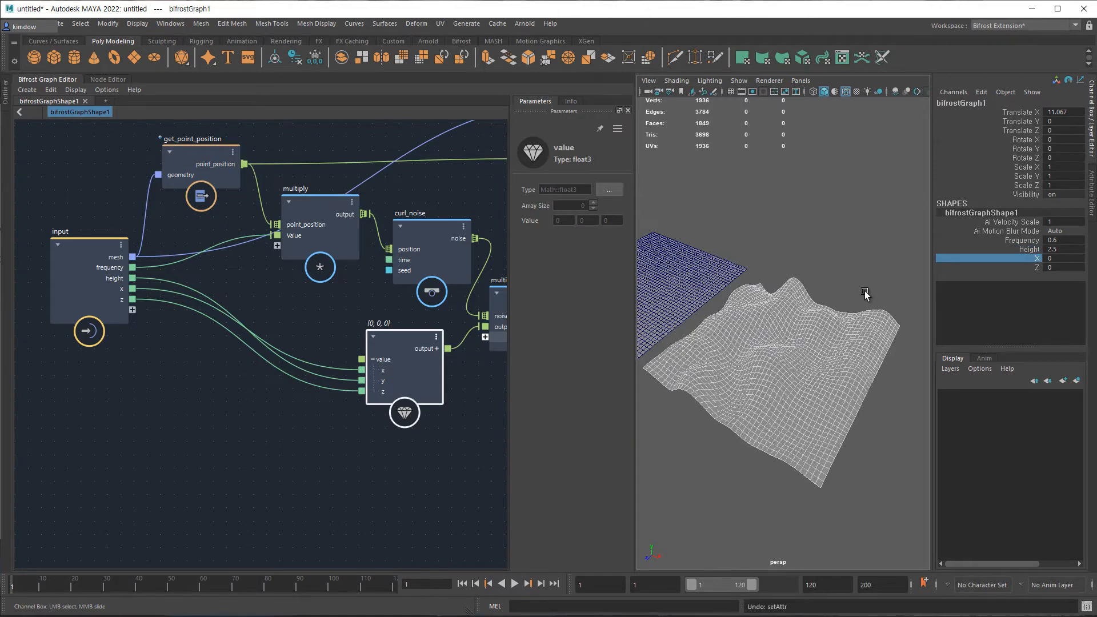
{"action": "left_click_drag", "start_coordinate": [995, 256], "coordinate": [994, 266]}
{"action": "middle_click_drag", "start_coordinate": [824, 282], "coordinate": [865, 293]}
{"action": "left_click", "coordinate": [994, 267]}
{"action": "middle_click_drag", "start_coordinate": [861, 292], "coordinate": [864, 293]}
{"action": "key", "text": "ctrl+z"}
{"action": "key", "text": "ctrl+z"}
- Try the graph's X and Z attributes together at -0.9, and undo that along with the x and z port connections
{"action": "left_click_drag", "start_coordinate": [1014, 259], "coordinate": [1009, 267]}
{"action": "middle_click_drag", "start_coordinate": [827, 317], "coordinate": [813, 317]}
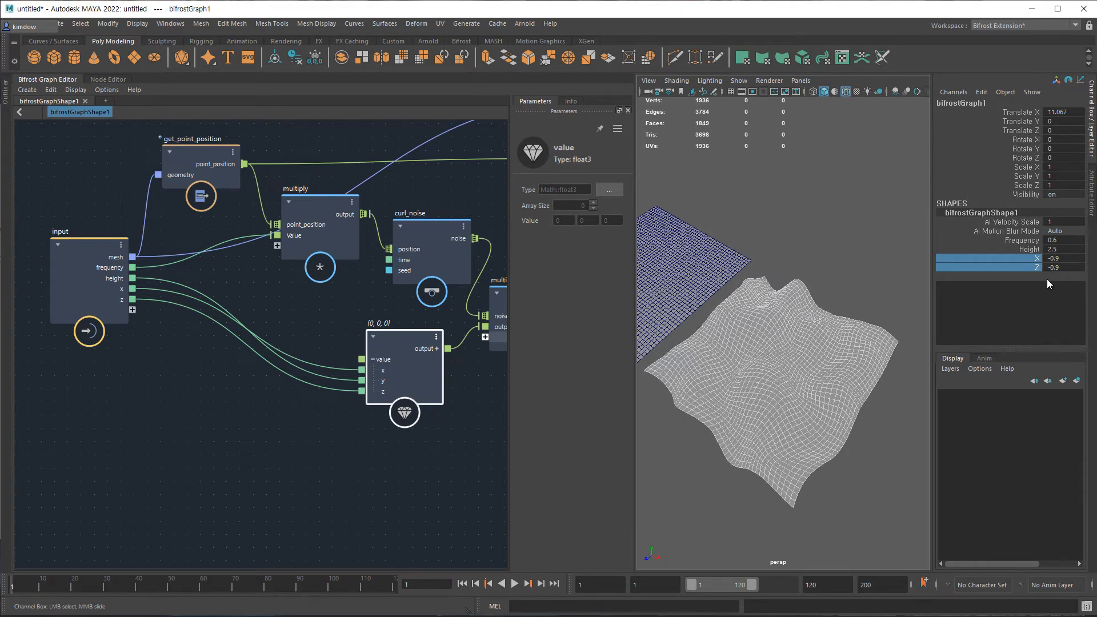
{"action": "key", "text": "ctrl+z"}
{"action": "key", "text": "ctrl+z"}
{"action": "key", "text": "ctrl+z"}
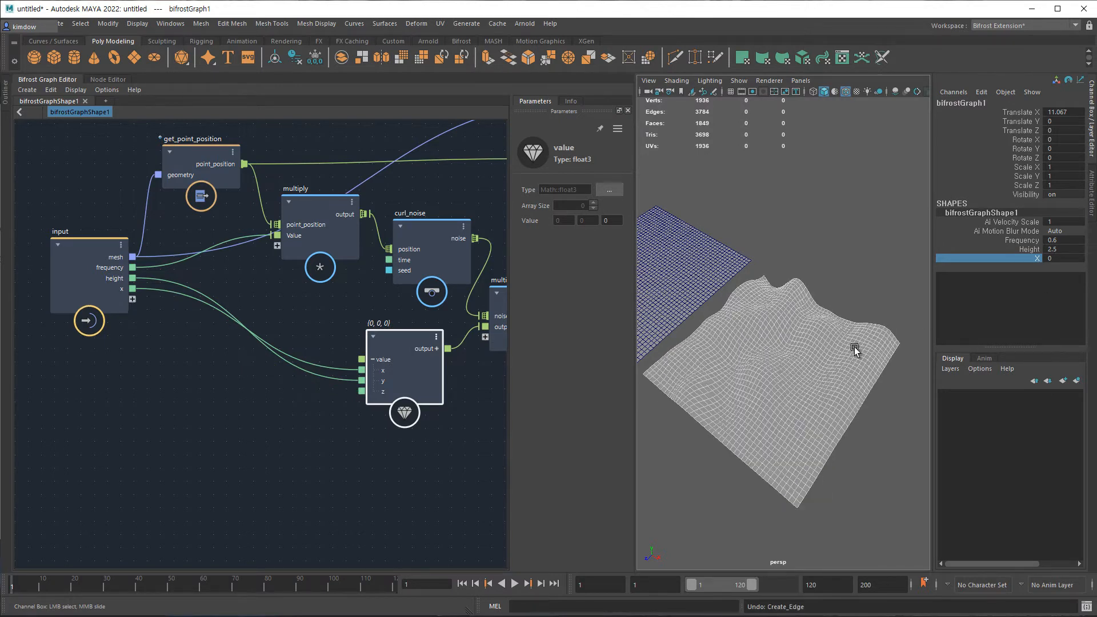
{"action": "key", "text": "ctrl+z"}
- Add a float value node to the graph and place it between the input node and the float3 value node
{"action": "left_click", "coordinate": [212, 389]}
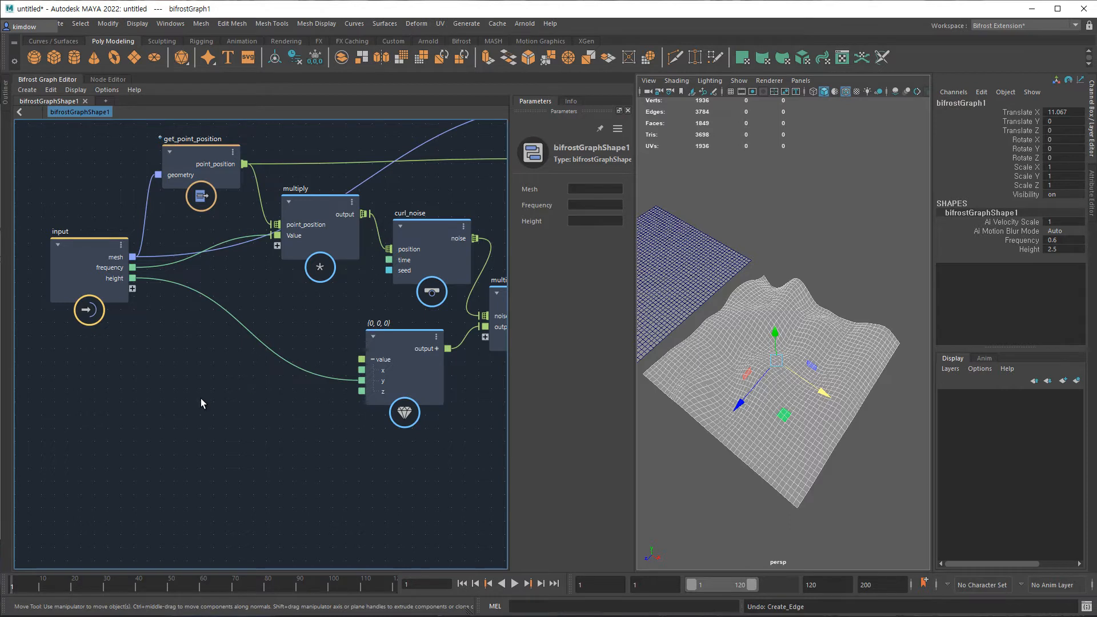
{"action": "key", "text": "Tab"}
{"action": "type", "text": "valu"}
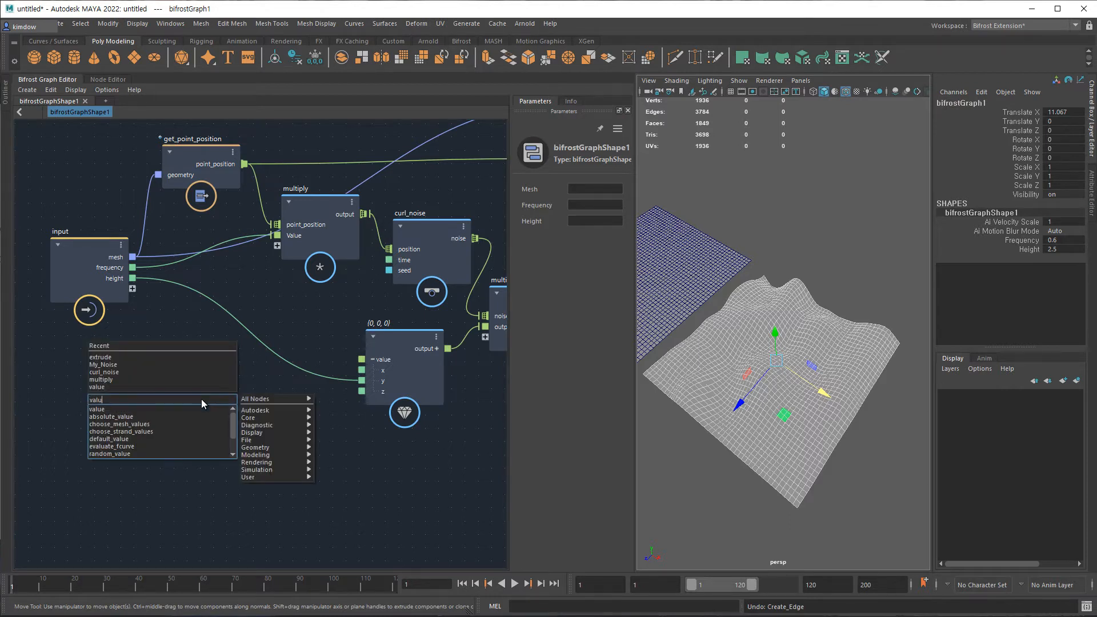
{"action": "type", "text": "e"}
{"action": "key", "text": "Return"}
{"action": "left_click_drag", "start_coordinate": [212, 392], "coordinate": [239, 350]}
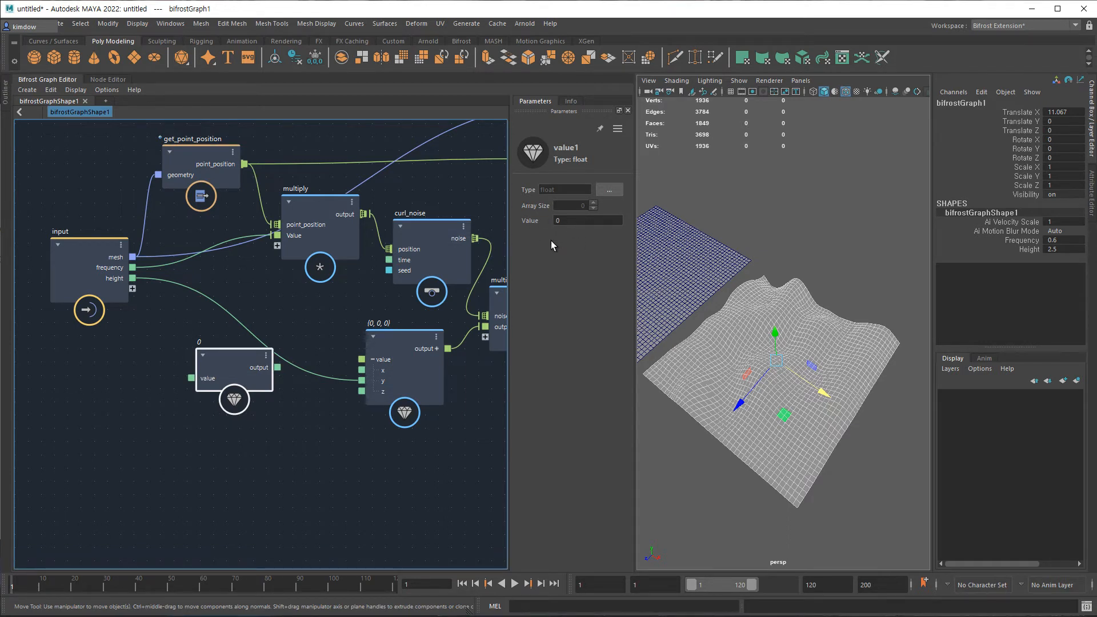
- Connect a new input port to the float value node, and its output to the float3 value node's x and z components
{"action": "left_click_drag", "start_coordinate": [192, 377], "coordinate": [133, 289]}
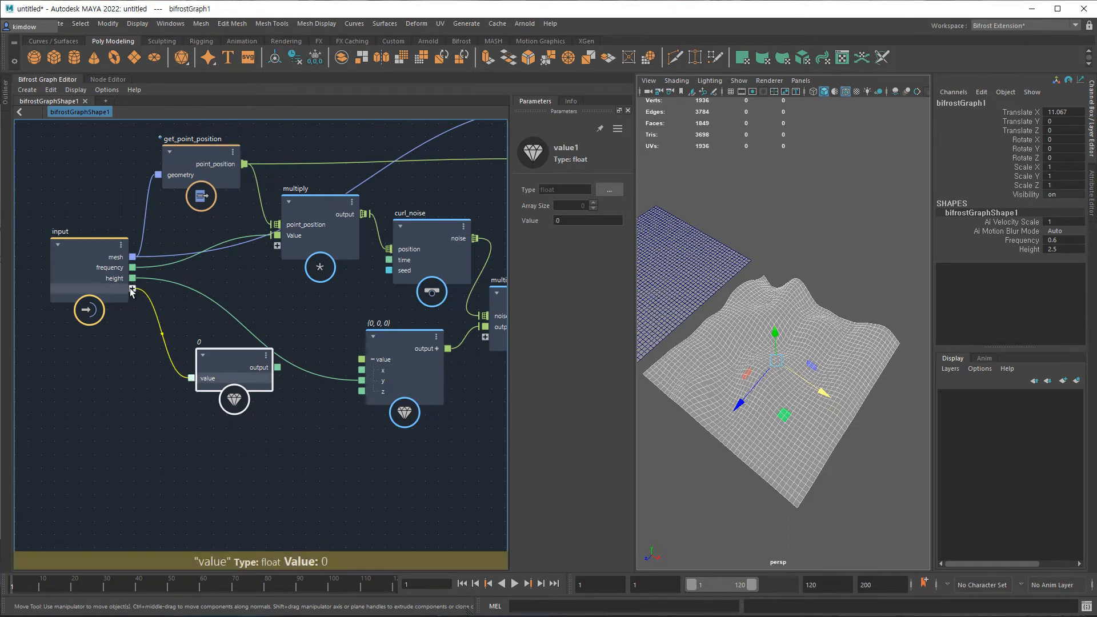
{"action": "left_click_drag", "start_coordinate": [277, 367], "coordinate": [362, 369]}
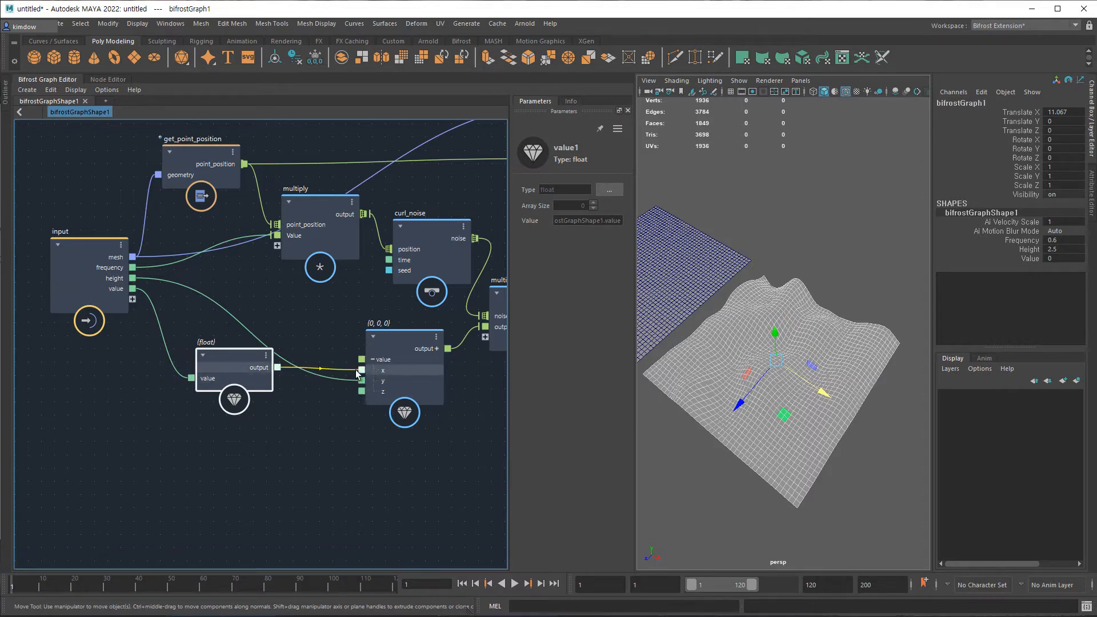
{"action": "left_click_drag", "start_coordinate": [277, 367], "coordinate": [362, 392]}
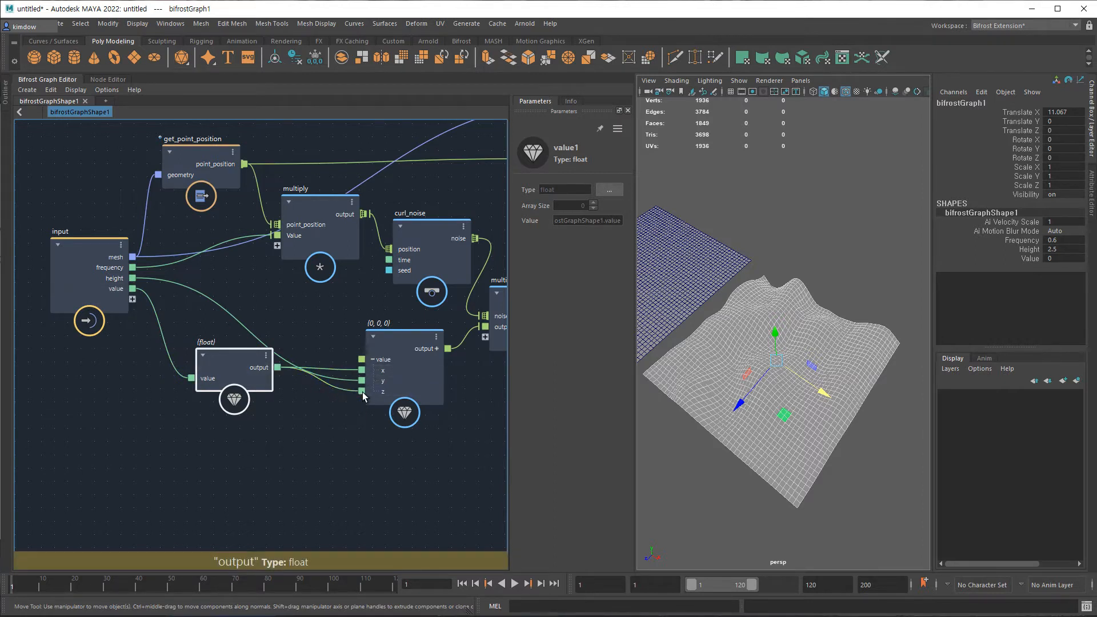
- Set the graph's Value attribute to 0.8
{"action": "left_click", "coordinate": [106, 248]}
{"action": "left_click", "coordinate": [983, 257]}
{"action": "mouse_move", "coordinate": [869, 276]}
{"action": "middle_mouse_down"}
{"action": "mouse_move", "coordinate": [882, 274]}
{"action": "mouse_move", "coordinate": [855, 274]}
{"action": "mouse_move", "coordinate": [874, 276]}
{"action": "middle_mouse_up"}
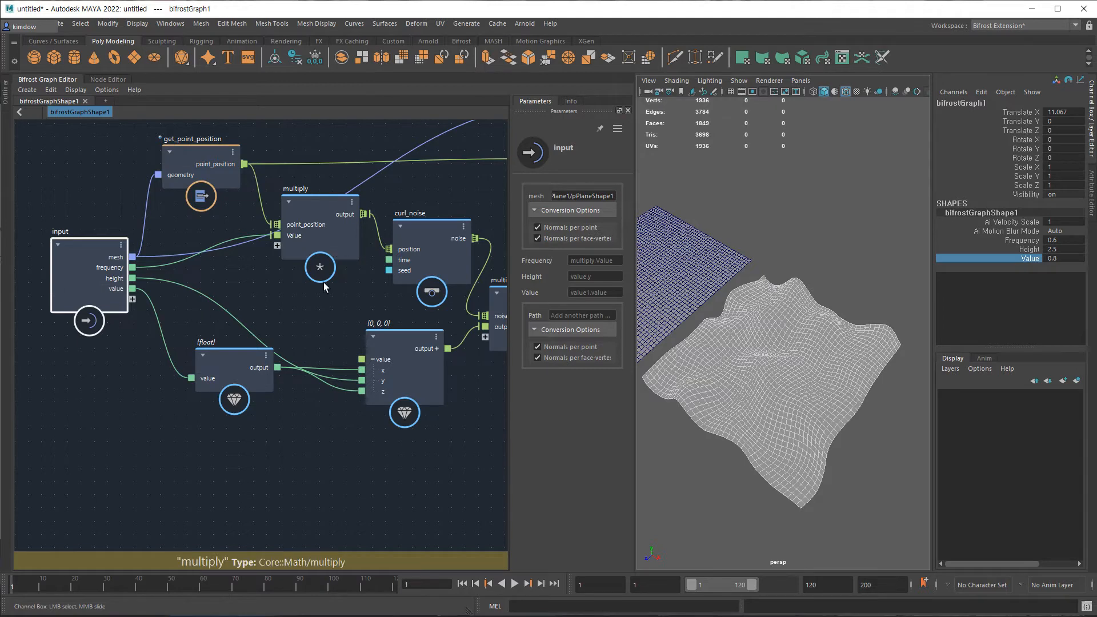
- Move the multiply, curl_noise, multiply1 and both value nodes lower in the graph as one group
{"action": "middle_click_drag", "start_coordinate": [318, 289], "coordinate": [249, 320]}
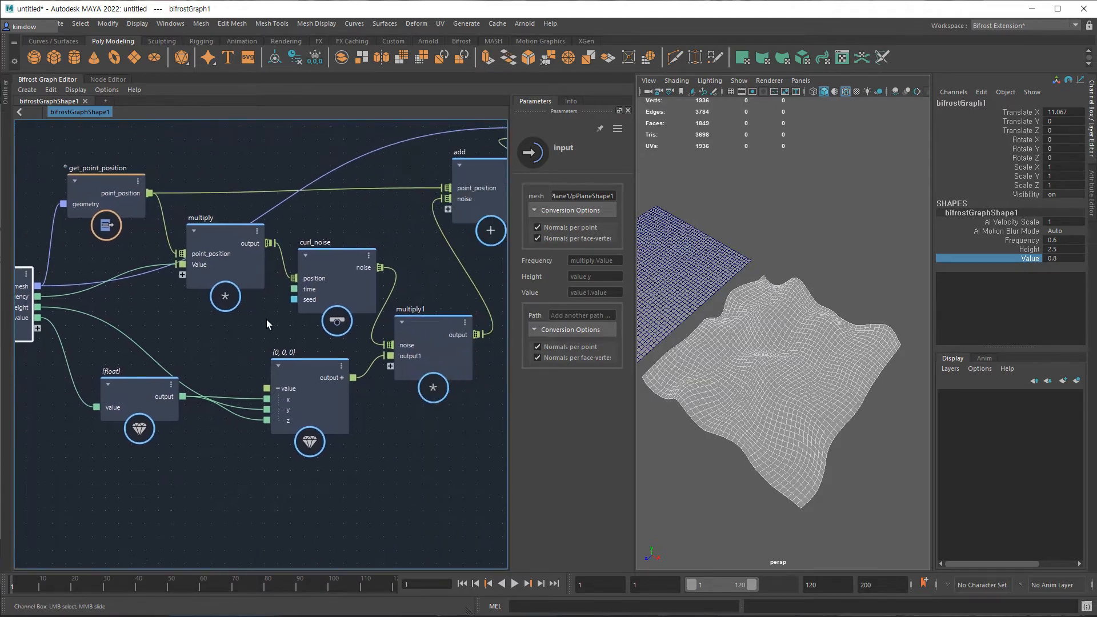
{"action": "scroll", "coordinate": [294, 322], "scroll_direction": "down", "scroll_amount": 2}
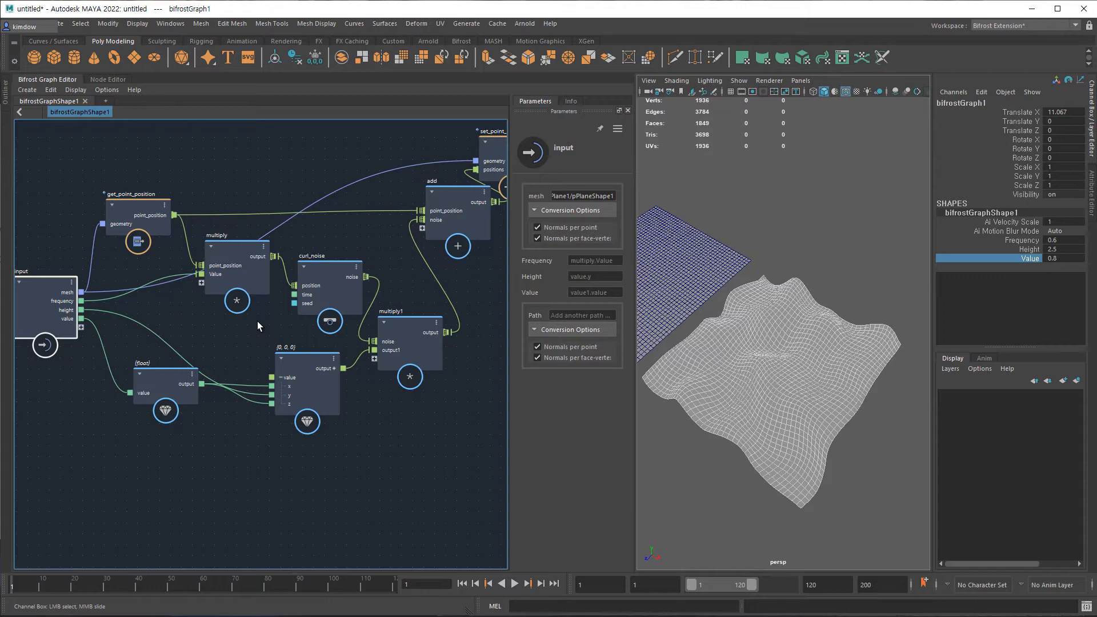
{"action": "left_click_drag", "start_coordinate": [150, 262], "coordinate": [419, 433]}
{"action": "left_click_drag", "start_coordinate": [402, 324], "coordinate": [406, 402]}
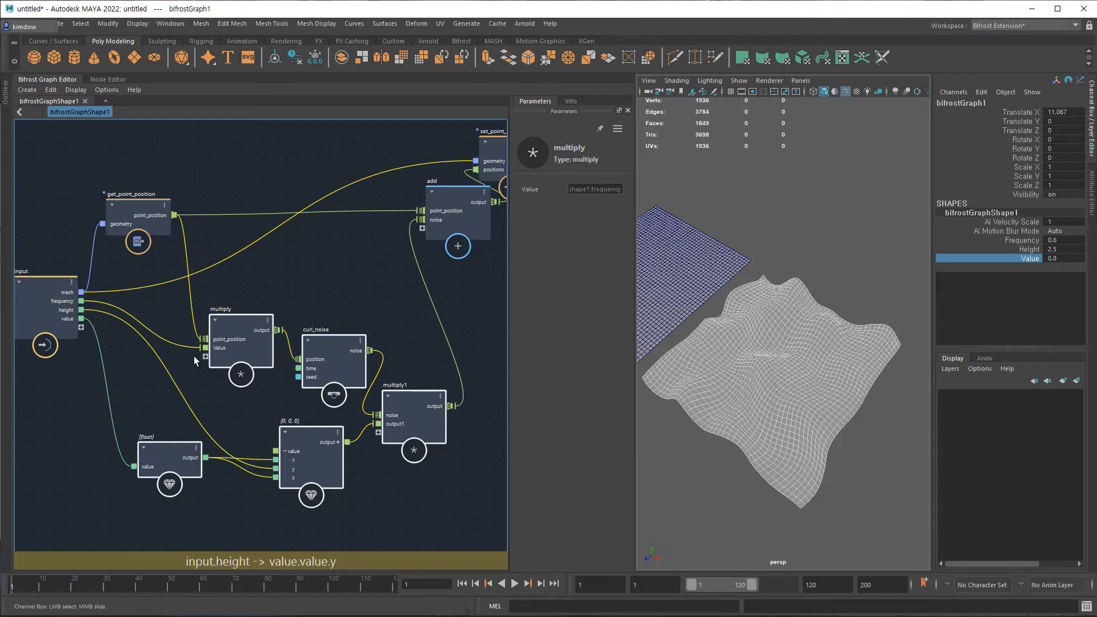
- Arrange curl_noise, multiply1 and both value nodes into a compact block beside and below the multiply node
{"action": "left_click", "coordinate": [160, 430]}
{"action": "left_click_drag", "start_coordinate": [161, 448], "coordinate": [202, 446]}
{"action": "left_click_drag", "start_coordinate": [327, 343], "coordinate": [328, 314]}
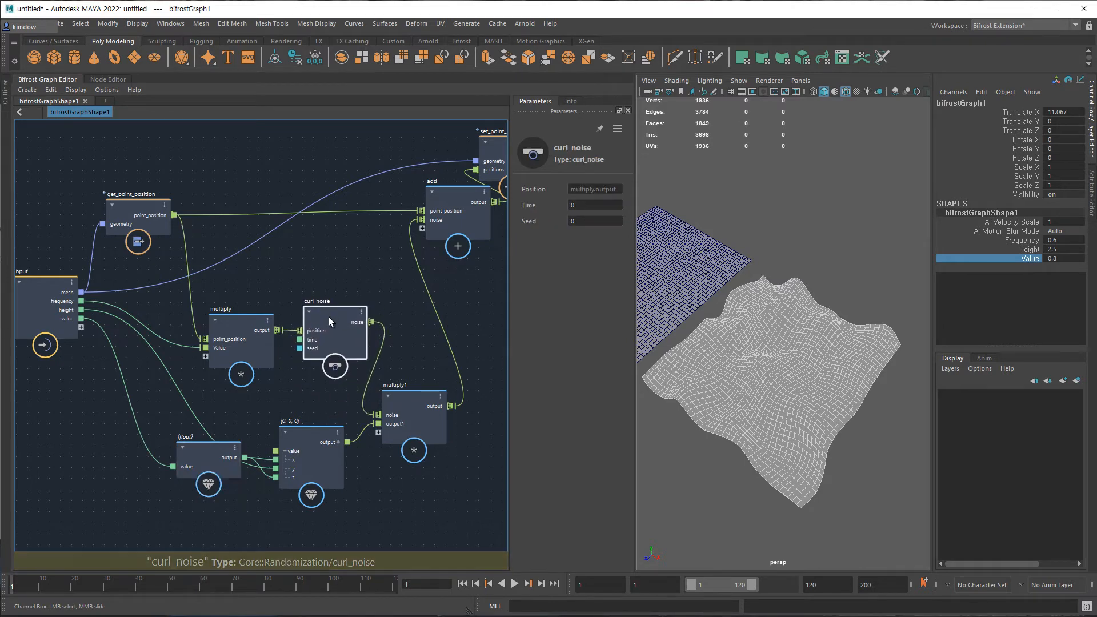
{"action": "left_click_drag", "start_coordinate": [420, 393], "coordinate": [437, 346]}
{"action": "left_click_drag", "start_coordinate": [175, 408], "coordinate": [342, 492]}
{"action": "left_click_drag", "start_coordinate": [311, 431], "coordinate": [331, 403]}
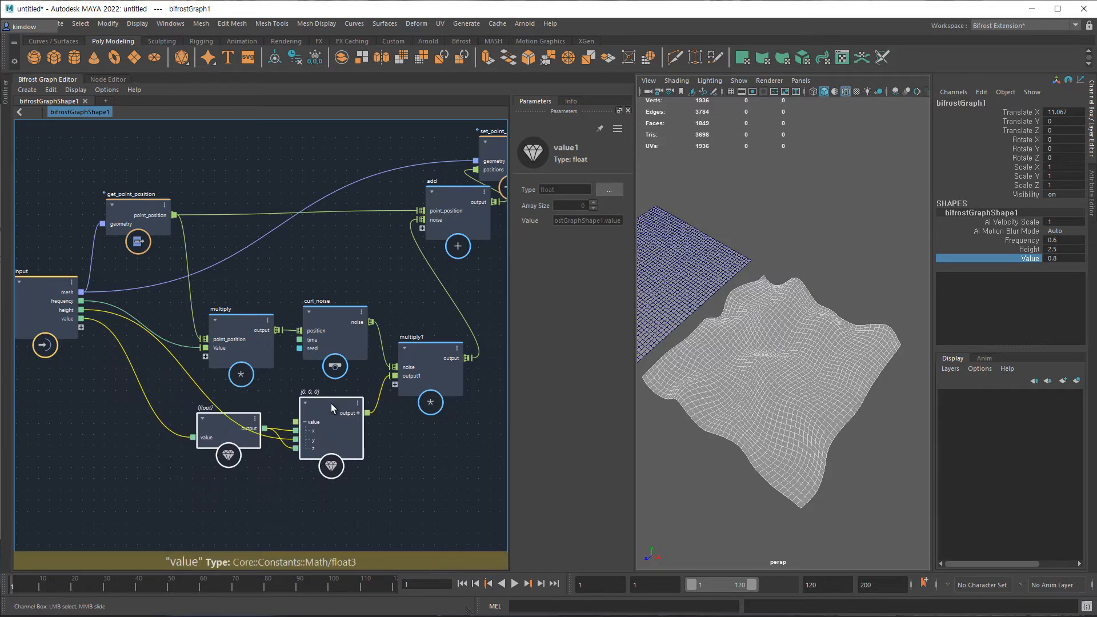
- Line up the add and set_point_position nodes in a row with the output node
{"action": "middle_click_drag", "start_coordinate": [355, 270], "coordinate": [205, 290]}
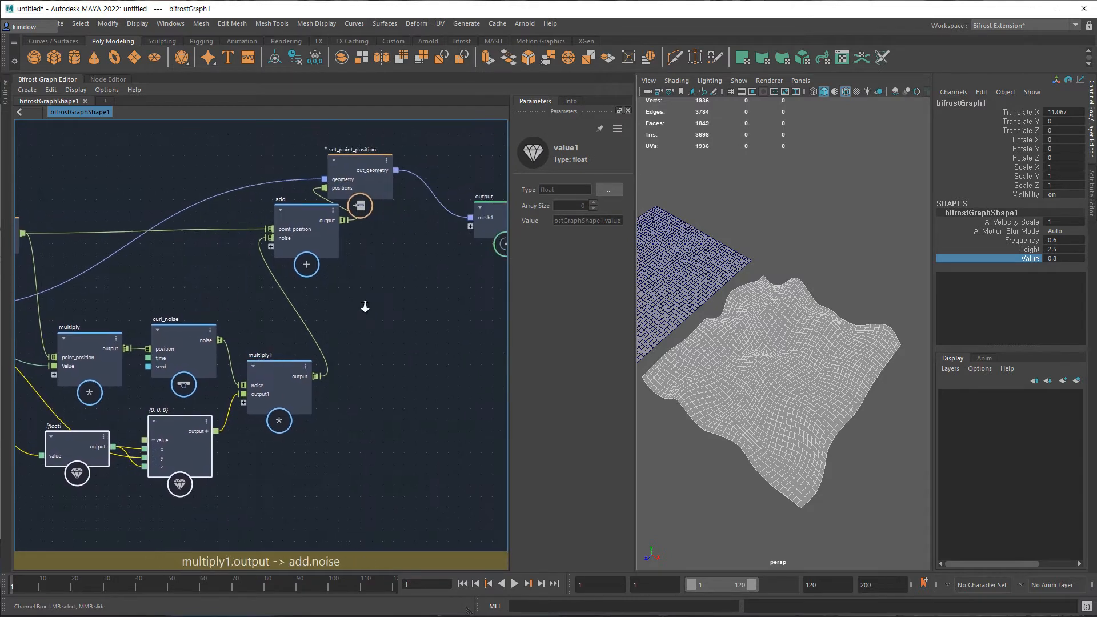
{"action": "scroll", "coordinate": [365, 305], "scroll_direction": "down", "scroll_amount": 1}
{"action": "left_click_drag", "start_coordinate": [308, 221], "coordinate": [274, 224]}
{"action": "left_click_drag", "start_coordinate": [362, 180], "coordinate": [386, 218]}
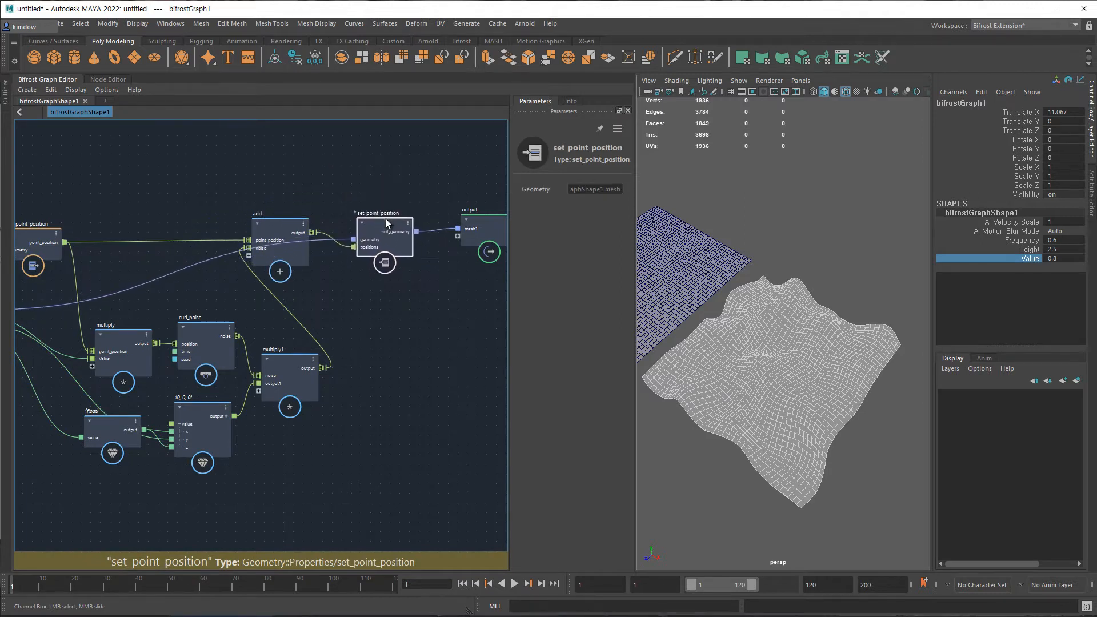
- Create a backdrop around the multiply, curl_noise, multiply1 and value nodes, and move it slightly lower in the graph
{"action": "middle_click_drag", "start_coordinate": [341, 306], "coordinate": [463, 260]}
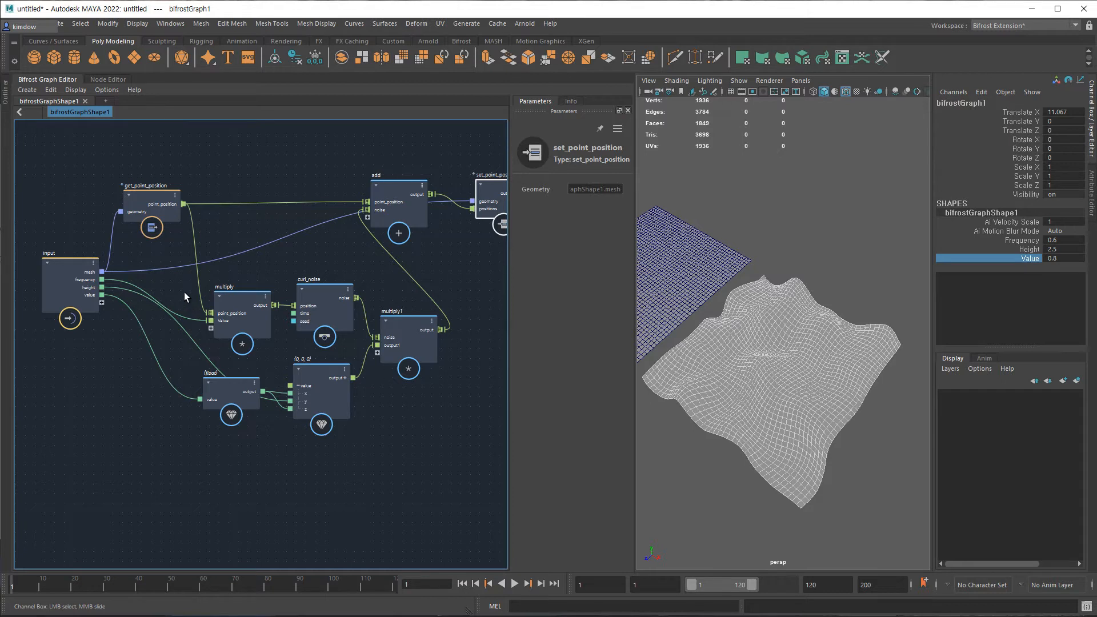
{"action": "left_click_drag", "start_coordinate": [165, 275], "coordinate": [477, 469]}
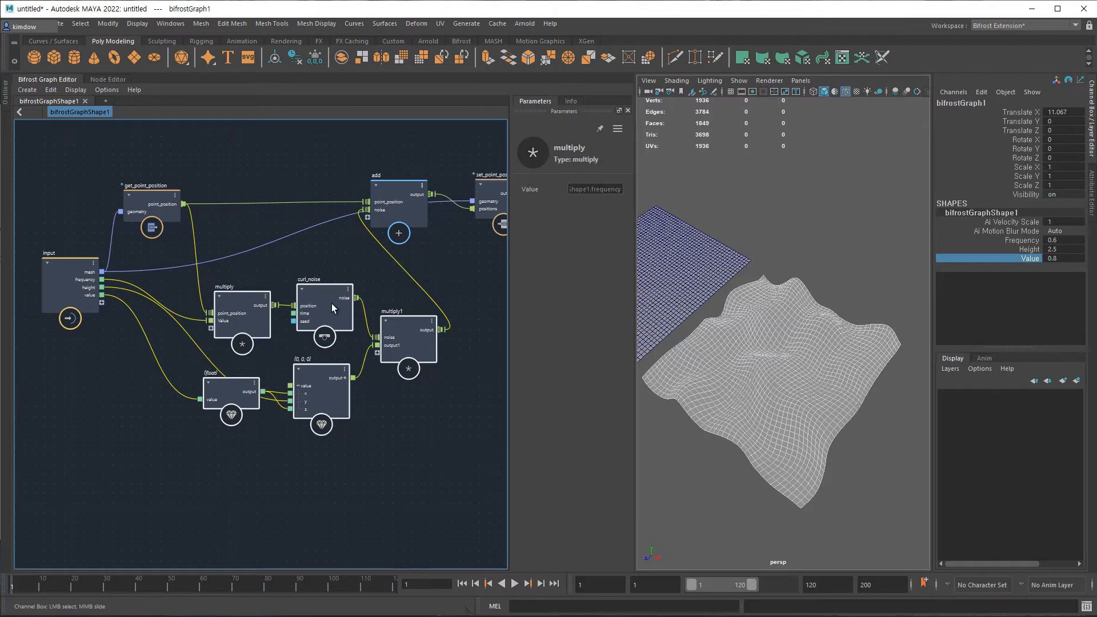
{"action": "right_click", "coordinate": [318, 257]}
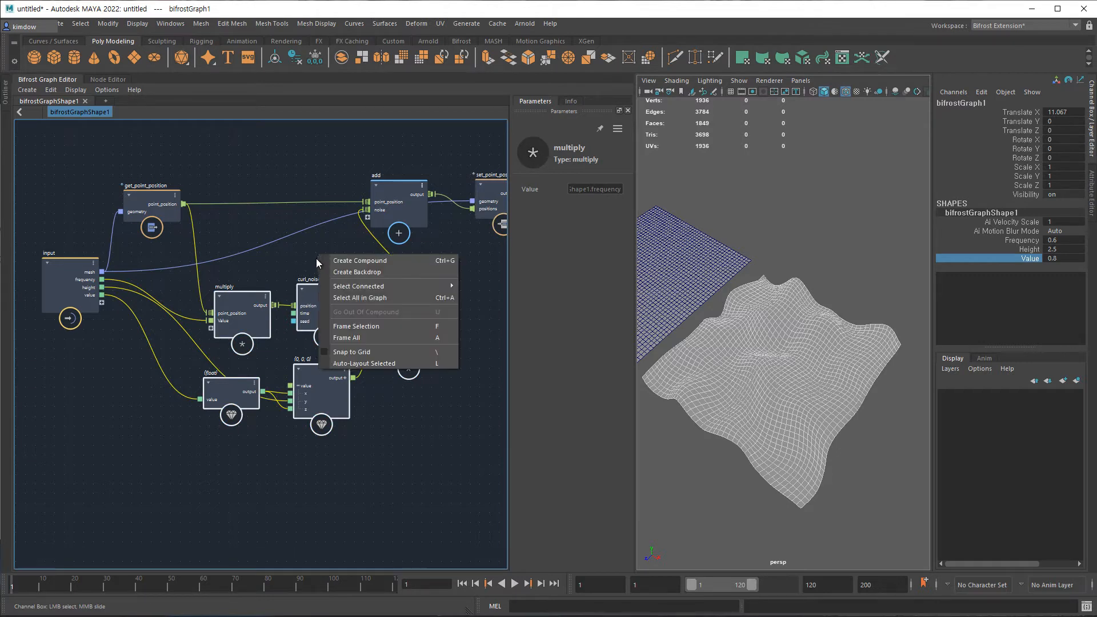
{"action": "left_click", "coordinate": [383, 272]}
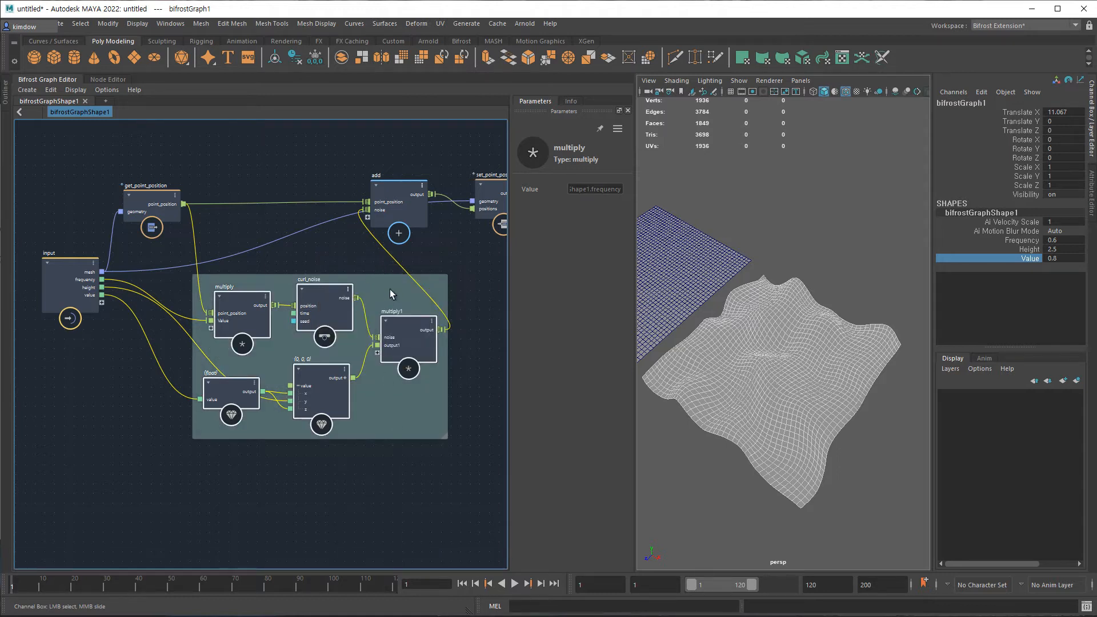
{"action": "left_click", "coordinate": [482, 385]}
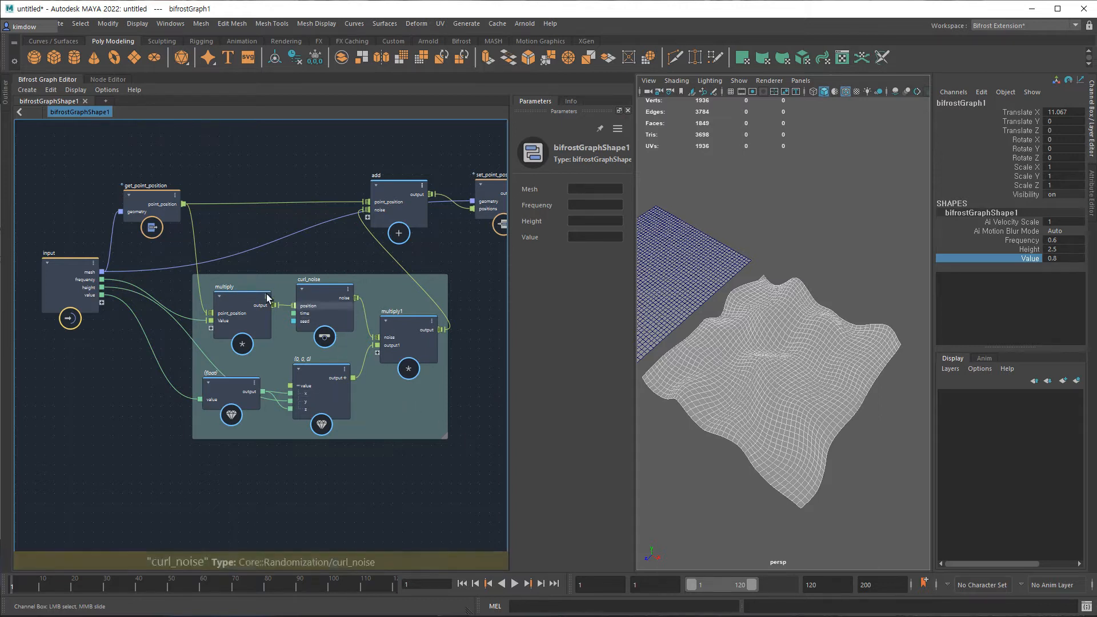
{"action": "left_click_drag", "start_coordinate": [403, 413], "coordinate": [394, 441]}
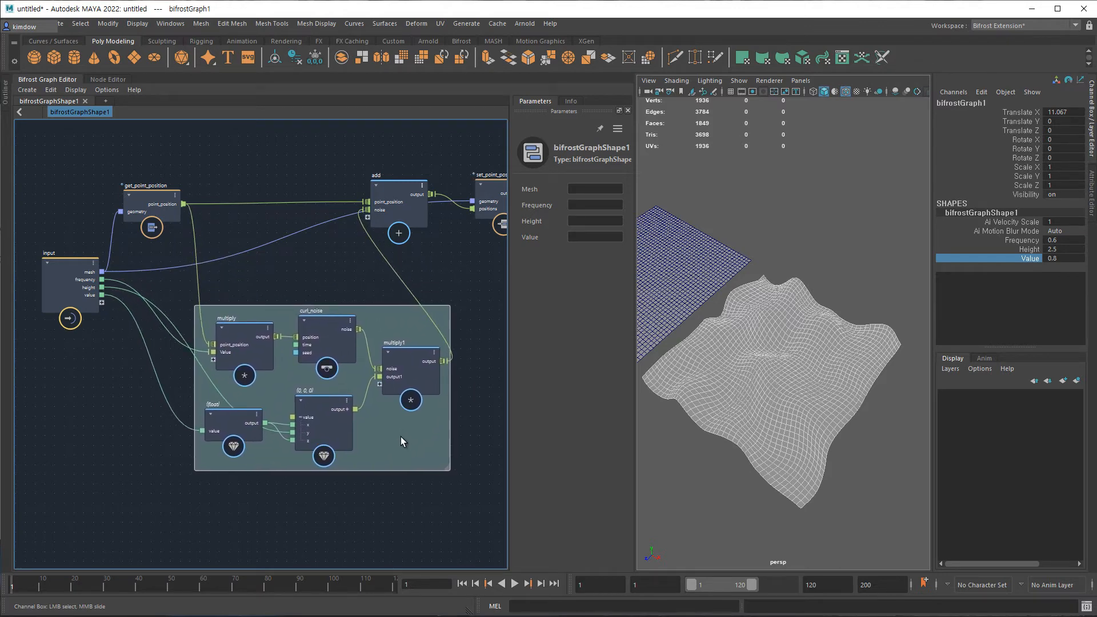
- Set the backdrop's colour to dark blue, #173550
{"action": "double_click", "coordinate": [446, 468]}
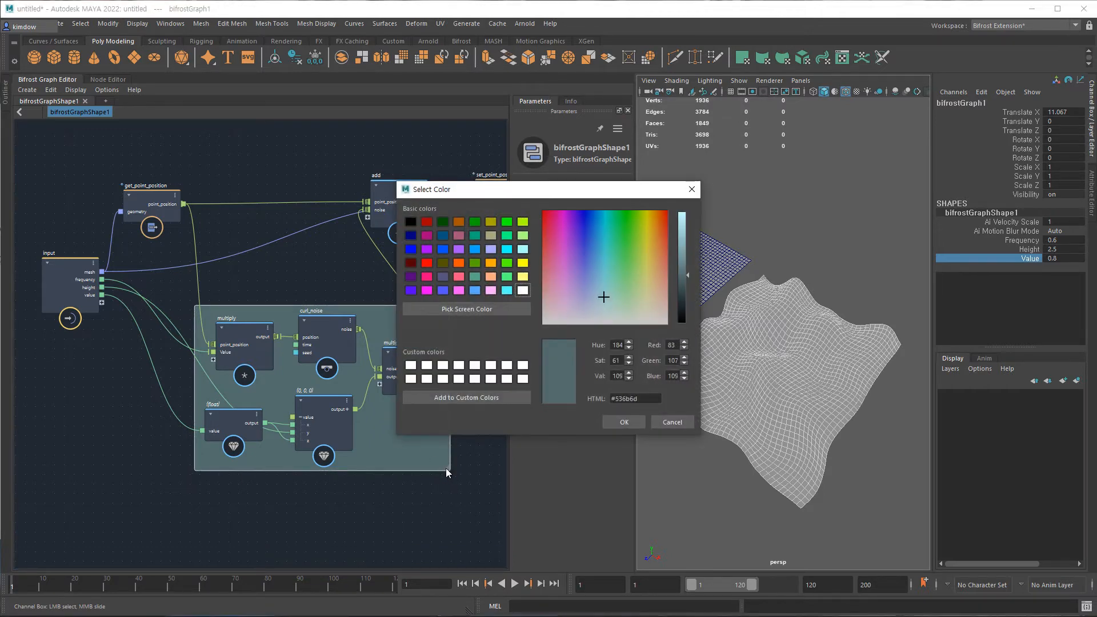
{"action": "left_click", "coordinate": [656, 422]}
{"action": "middle_click_drag", "start_coordinate": [366, 470], "coordinate": [296, 406]}
{"action": "scroll", "coordinate": [297, 406], "scroll_direction": "up", "scroll_amount": 3}
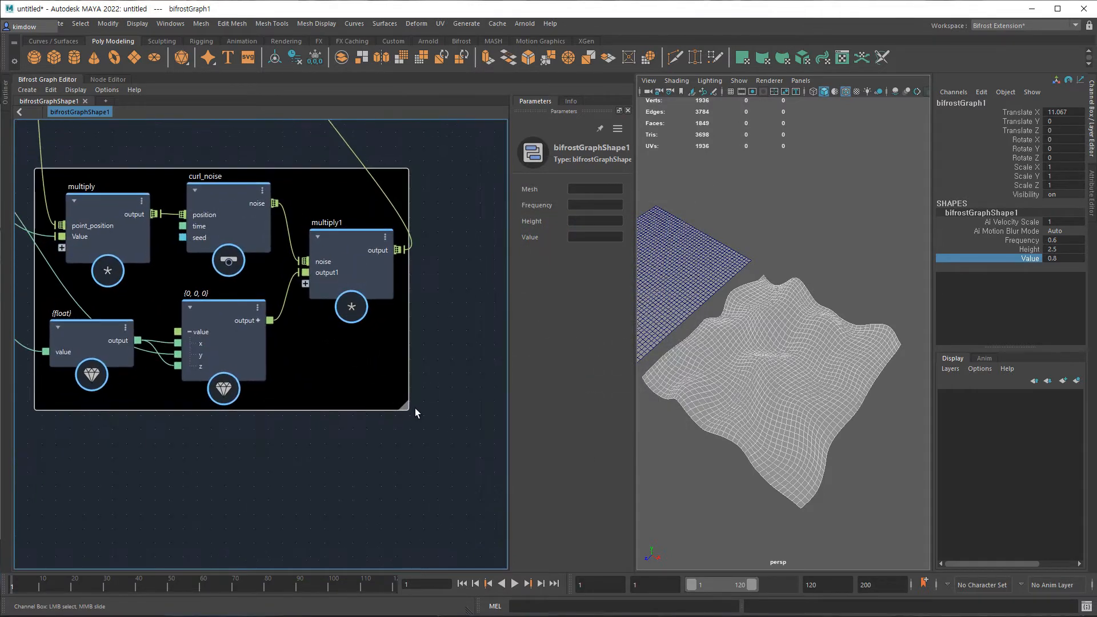
{"action": "double_click", "coordinate": [406, 407]}
{"action": "left_click_drag", "start_coordinate": [644, 287], "coordinate": [595, 243]}
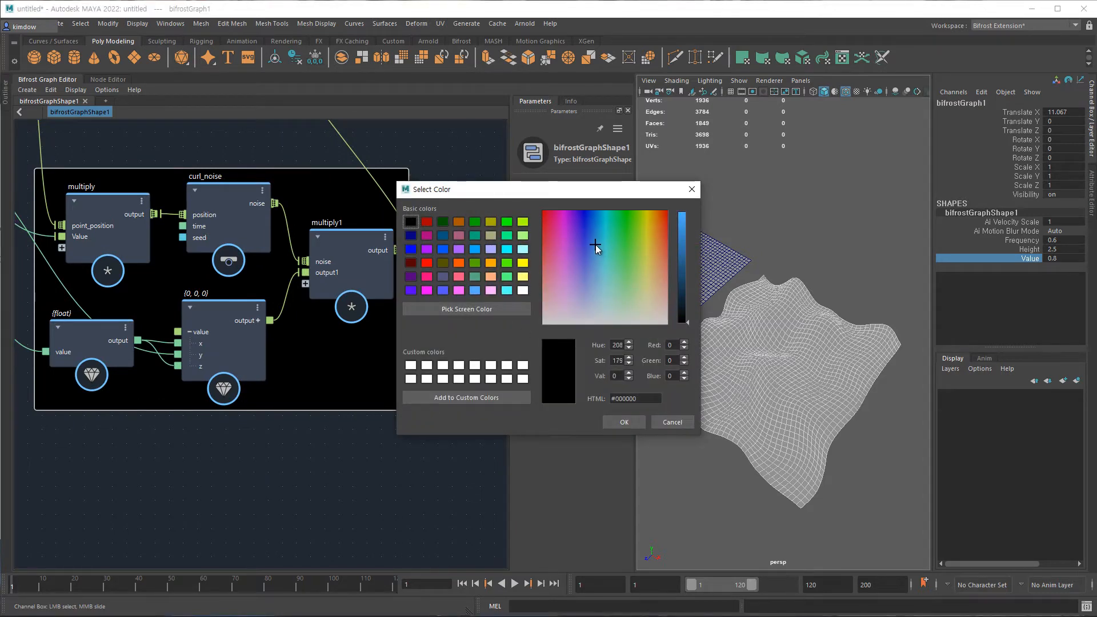
{"action": "left_click_drag", "start_coordinate": [686, 323], "coordinate": [686, 287]}
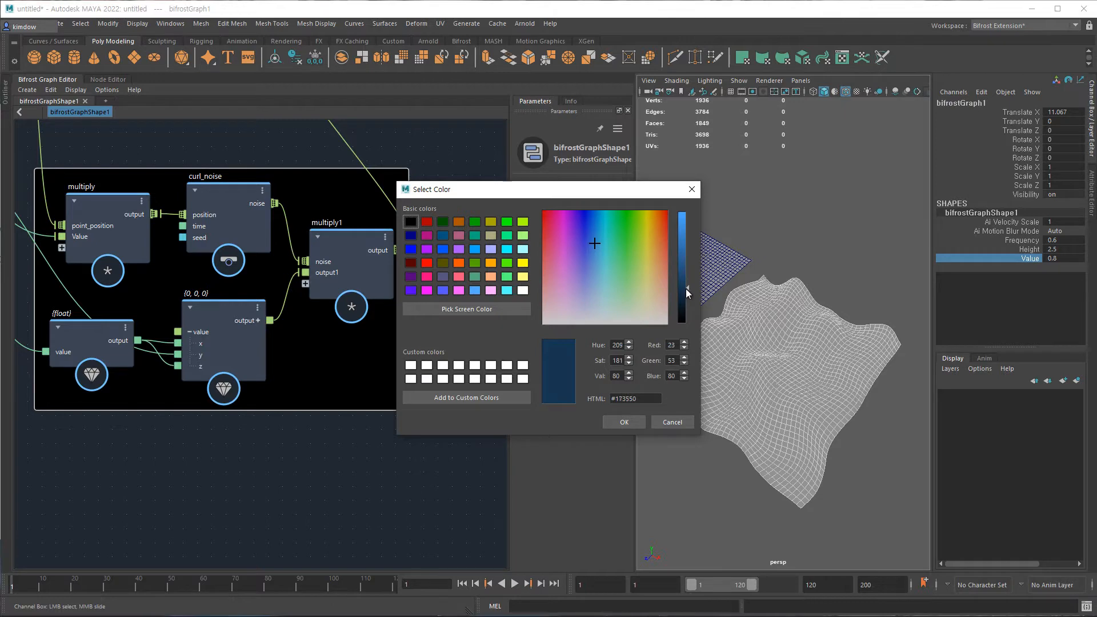
{"action": "left_click", "coordinate": [624, 421]}
- Enlarge the backdrop so it leaves free space to the right of and below the noise nodes
{"action": "middle_click_drag", "start_coordinate": [265, 349], "coordinate": [407, 410], "text": "alt"}
{"action": "middle_click_drag", "start_coordinate": [249, 235], "coordinate": [225, 224], "text": "alt"}
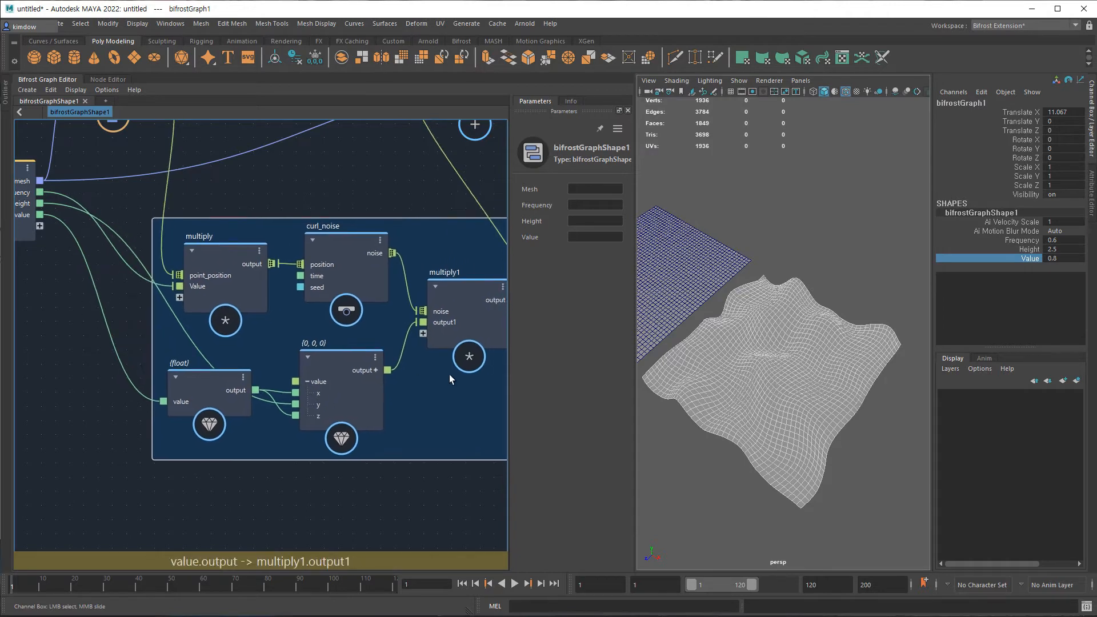
{"action": "right_click_drag", "start_coordinate": [443, 372], "coordinate": [419, 382], "text": "alt"}
{"action": "middle_click_drag", "start_coordinate": [419, 382], "coordinate": [327, 351], "text": "alt"}
{"action": "left_click_drag", "start_coordinate": [415, 407], "coordinate": [452, 443]}
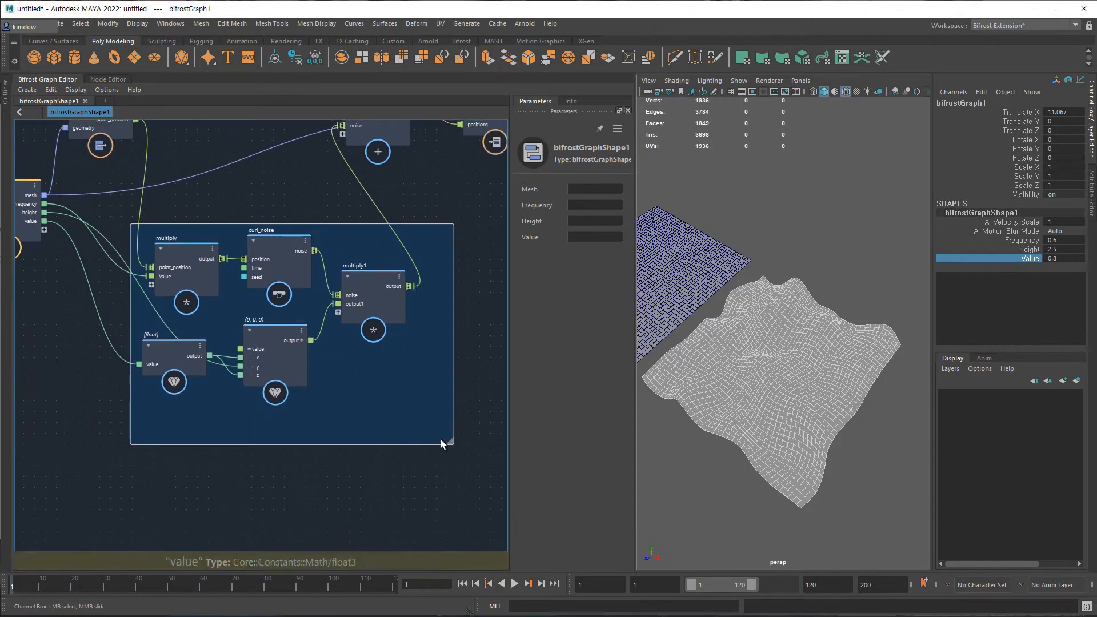
- Move the multiply, curl_noise, multiply1 and two value nodes down and right inside the backdrop, leaving room above them for text
{"action": "left_click_drag", "start_coordinate": [86, 248], "coordinate": [368, 389]}
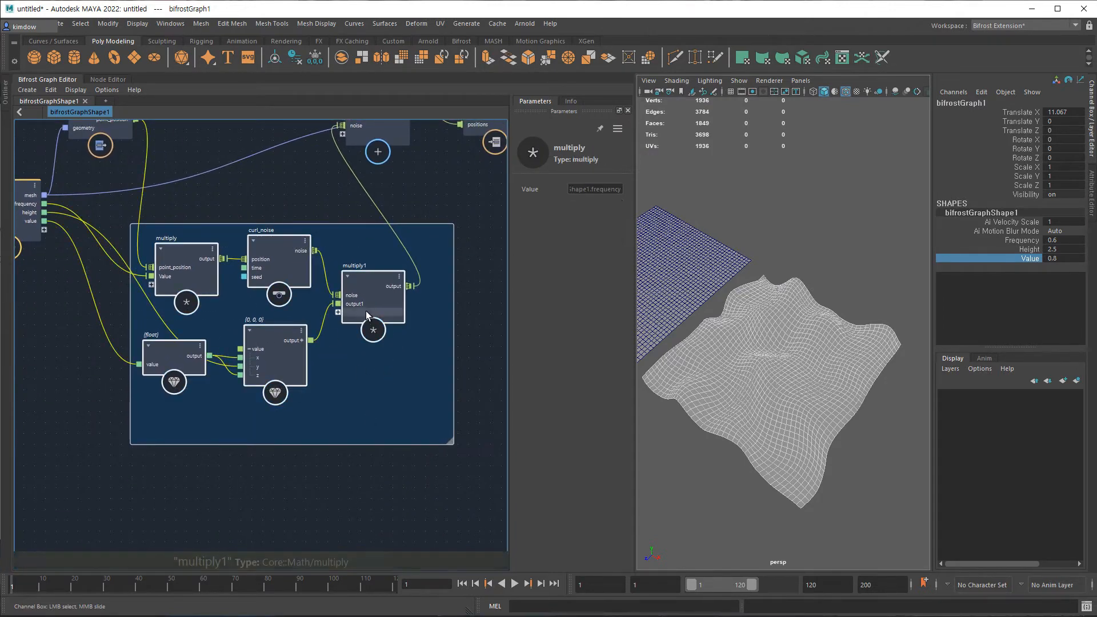
{"action": "left_click_drag", "start_coordinate": [366, 286], "coordinate": [372, 292]}
{"action": "left_click", "coordinate": [208, 248]}
{"action": "left_click", "coordinate": [206, 262]}
{"action": "left_click", "coordinate": [289, 258], "text": "shift"}
{"action": "left_click", "coordinate": [381, 295], "text": "shift"}
{"action": "left_click", "coordinate": [297, 349], "text": "shift"}
{"action": "left_click", "coordinate": [180, 362], "text": "shift"}
{"action": "left_click_drag", "start_coordinate": [280, 345], "coordinate": [300, 376]}
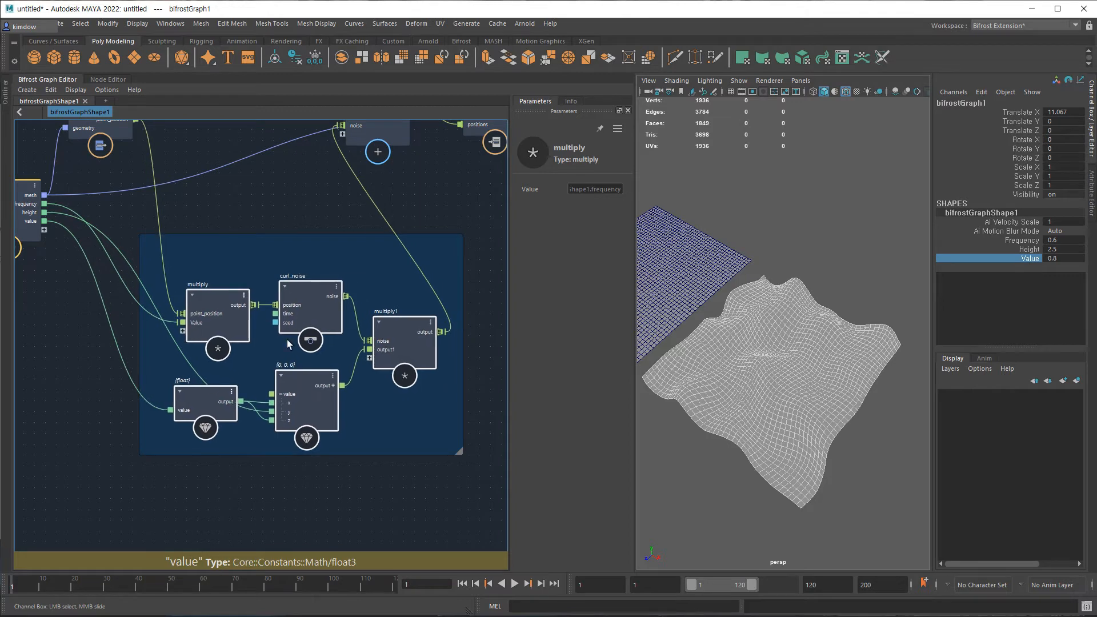
- Open the backdrop's text for editing
{"action": "left_click", "coordinate": [153, 263]}
{"action": "middle_click_drag", "start_coordinate": [128, 282], "coordinate": [151, 323], "text": "alt"}
{"action": "right_click_drag", "start_coordinate": [117, 309], "coordinate": [179, 262], "text": "alt"}
{"action": "middle_click_drag", "start_coordinate": [259, 303], "coordinate": [133, 261], "text": "alt"}
{"action": "left_click", "coordinate": [193, 258]}
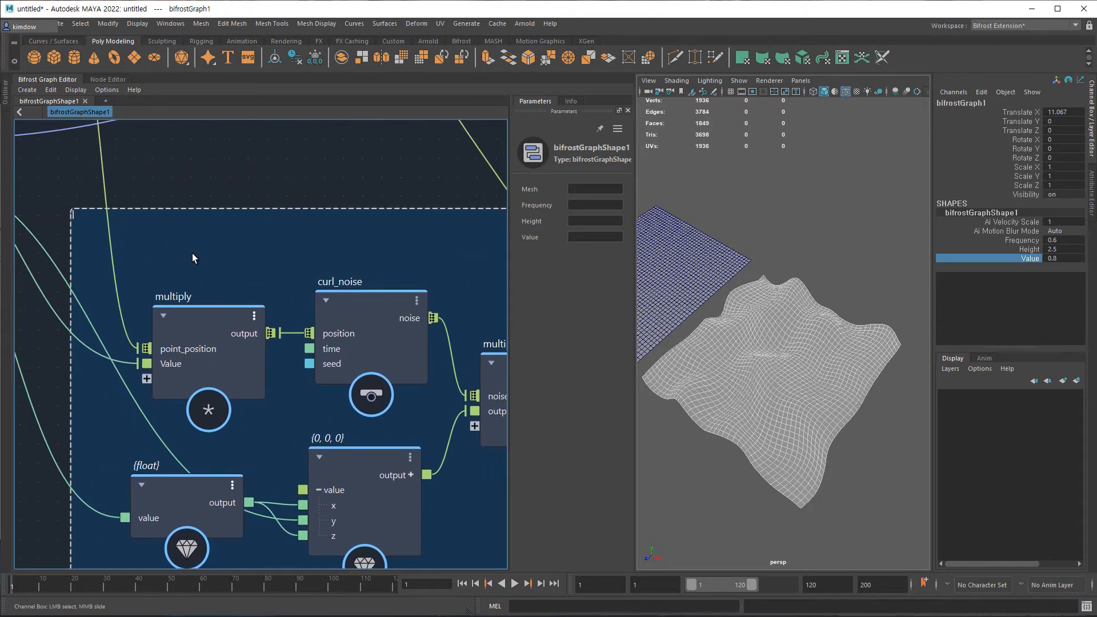
{"action": "double_click", "coordinate": [193, 258]}
{"action": "type", "text": "fdsafd"}
{"action": "key", "text": "BackSpace"}
{"action": "key", "text": "BackSpace"}
{"action": "key", "text": "BackSpace"}
{"action": "key", "text": "BackSpace"}
{"action": "key", "text": "BackSpace"}
{"action": "key", "text": "BackSpace"}
{"action": "key", "text": "BackSpace"}
- Enter the backdrop text "한글이 지원되요. 이것은 노이즈 관련된 노드들입니다."
{"action": "type", "text": "한글이 정"}
{"action": "type", "text": "원되요,"}
{"action": "type", "text": ". 이것은 노"}
{"action": "type", "text": "이즈"}
{"action": "type", "text": "ㄱ"}
{"action": "type", "text": "관련된"}
{"action": "type", "text": " 노드들입니다."}
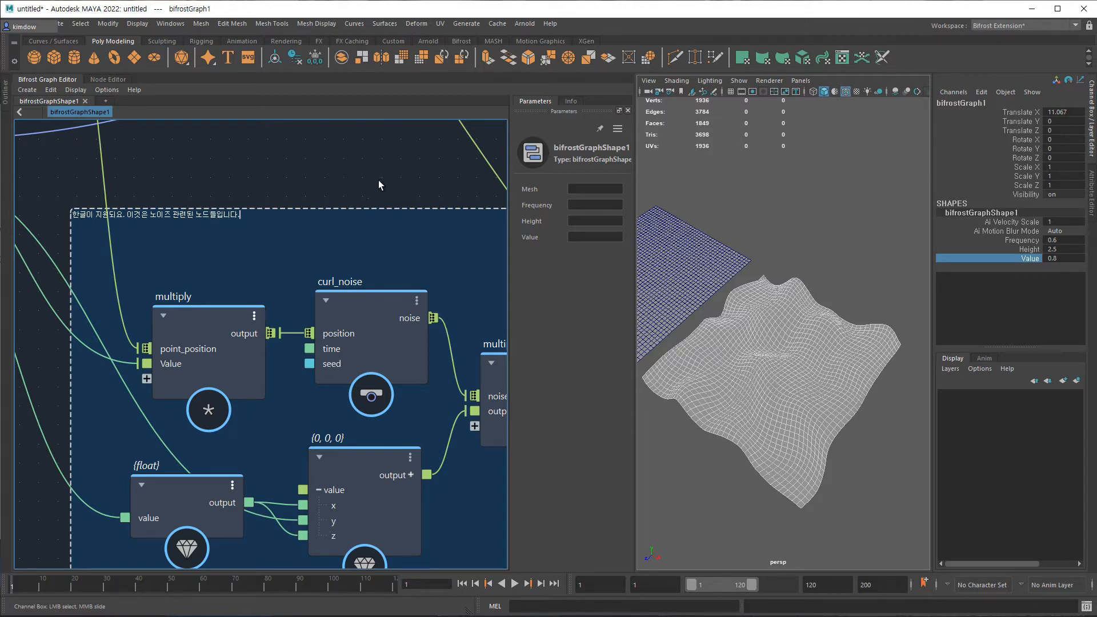
- Examine the backdrop's text among the surrounding nodes and up close
{"action": "scroll", "coordinate": [405, 191], "scroll_direction": "down", "scroll_amount": 3}
{"action": "left_click", "coordinate": [365, 267]}
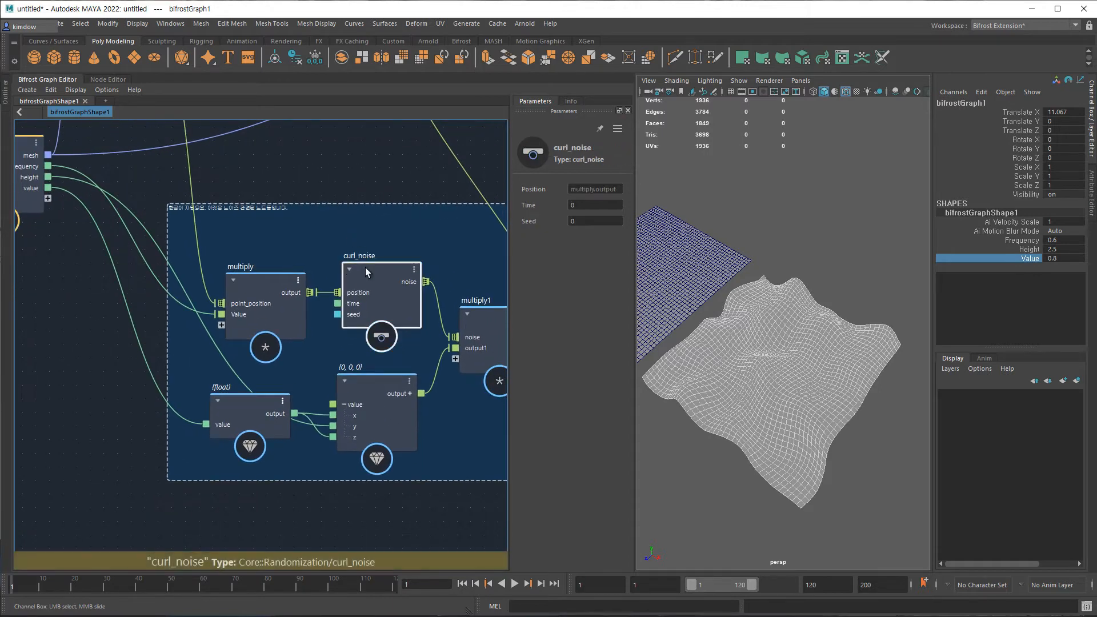
{"action": "left_click", "coordinate": [258, 285]}
{"action": "middle_click_drag", "start_coordinate": [300, 170], "coordinate": [321, 284]}
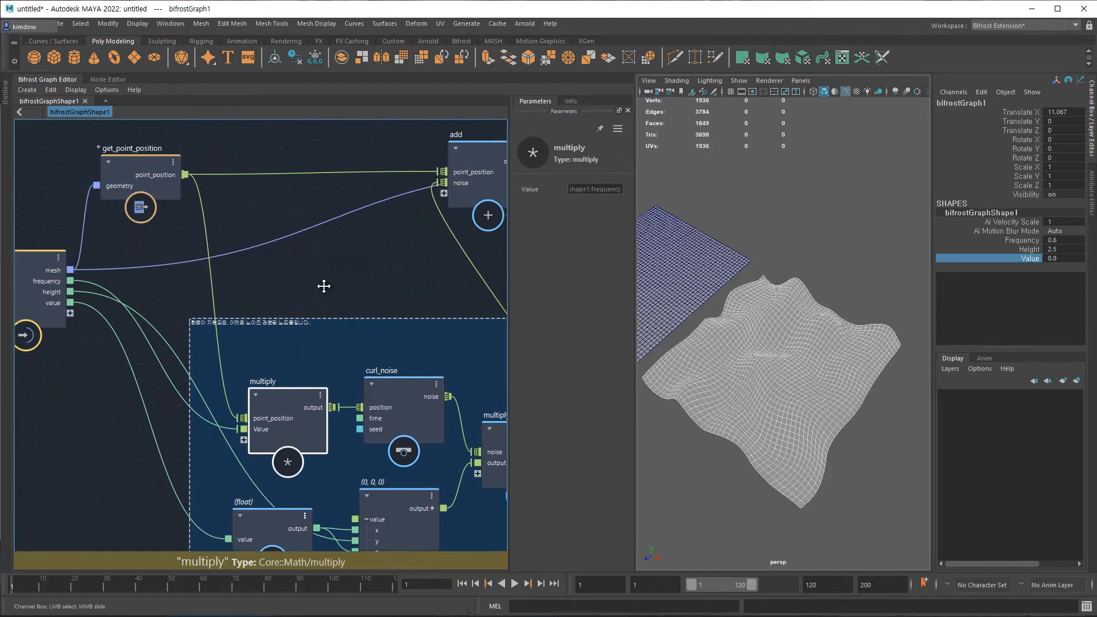
{"action": "left_click", "coordinate": [136, 158]}
{"action": "left_click", "coordinate": [323, 254]}
{"action": "middle_click_drag", "start_coordinate": [215, 297], "coordinate": [219, 277], "text": "alt"}
{"action": "right_click_drag", "start_coordinate": [219, 278], "coordinate": [314, 322], "text": "alt"}
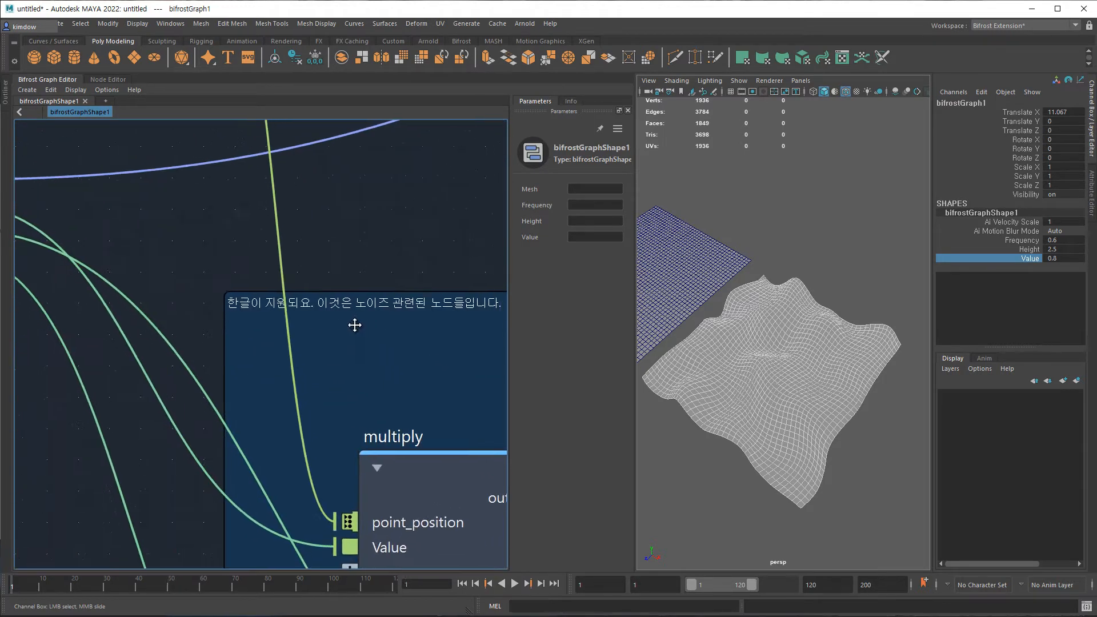
{"action": "middle_click_drag", "start_coordinate": [365, 326], "coordinate": [252, 310], "text": "alt"}
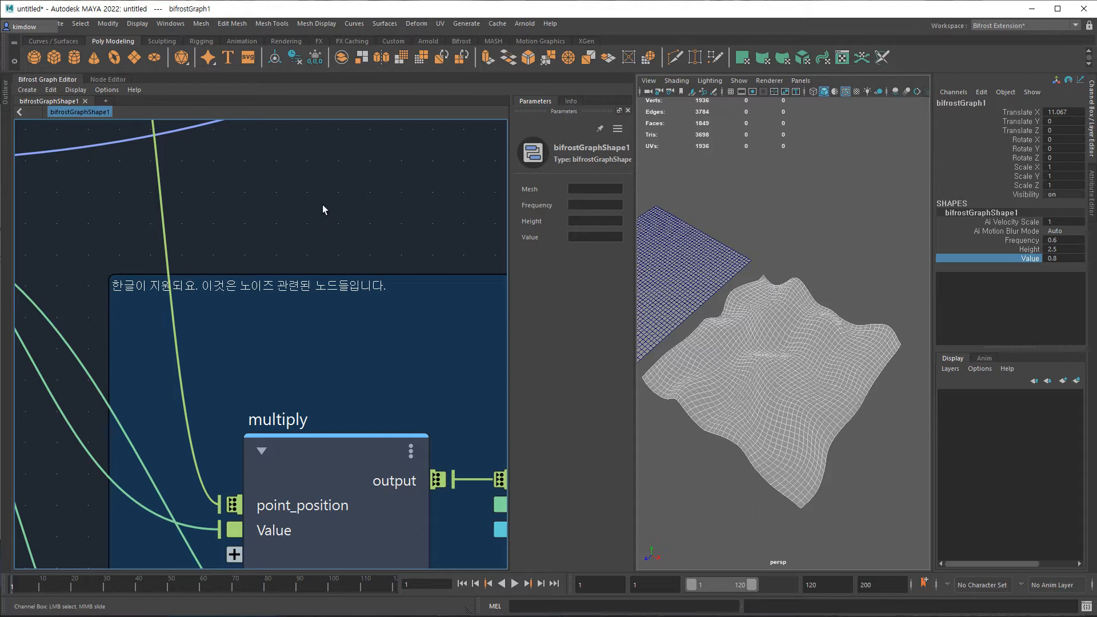
- Line up the get_point_position, add and set_point_position nodes in a row just above the backdrop
{"action": "key", "text": "a"}
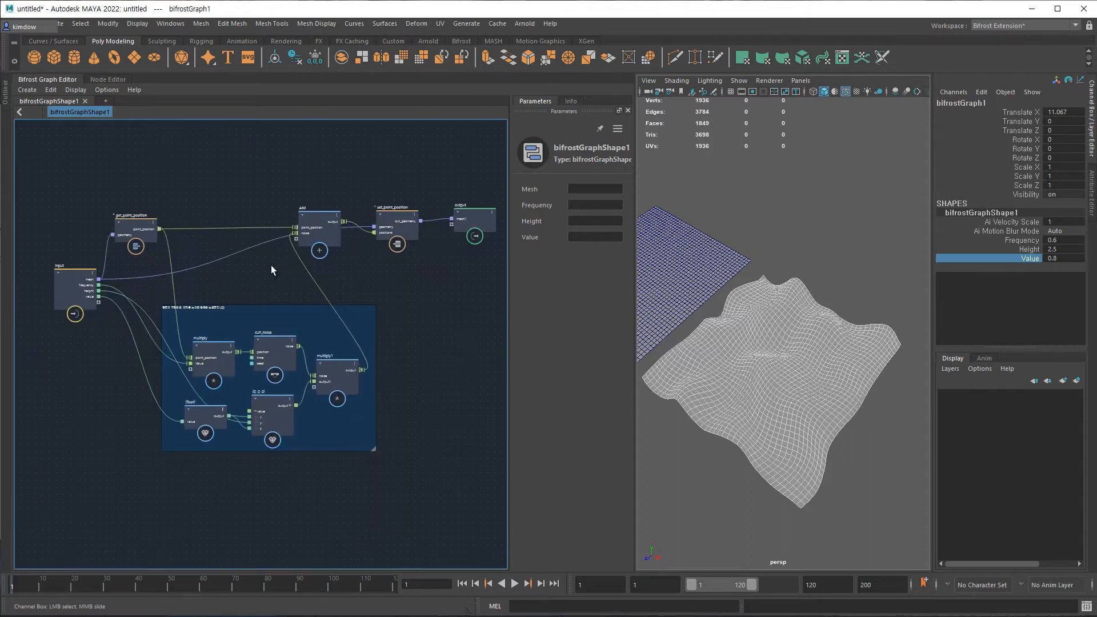
{"action": "left_click_drag", "start_coordinate": [125, 228], "coordinate": [191, 256]}
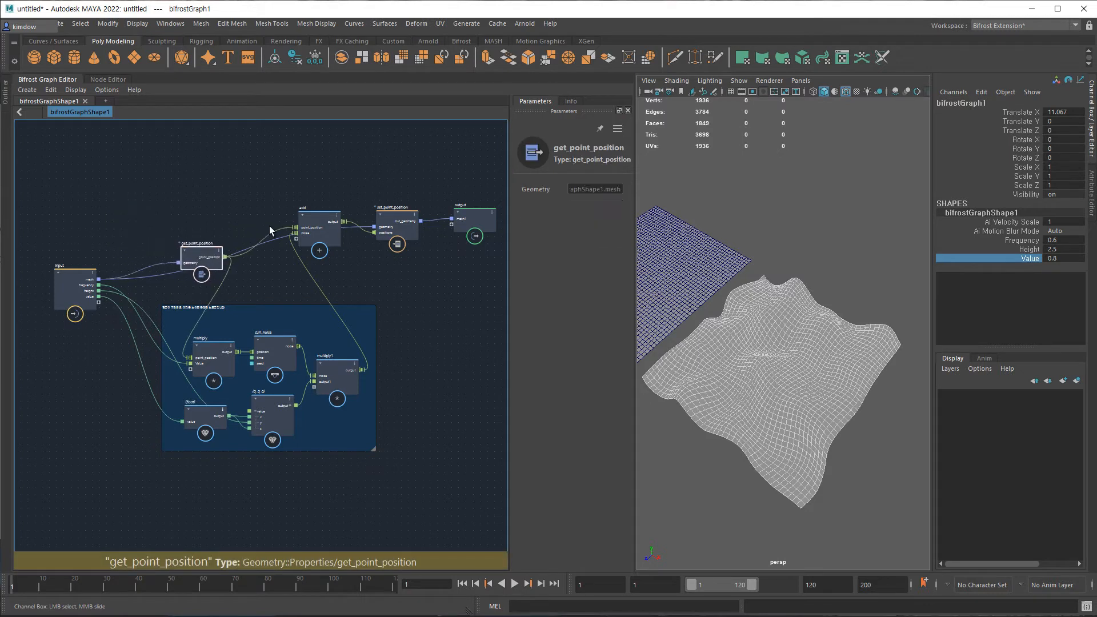
{"action": "left_click_drag", "start_coordinate": [320, 226], "coordinate": [316, 254]}
{"action": "left_click_drag", "start_coordinate": [403, 246], "coordinate": [403, 252]}
{"action": "left_click", "coordinate": [240, 205]}
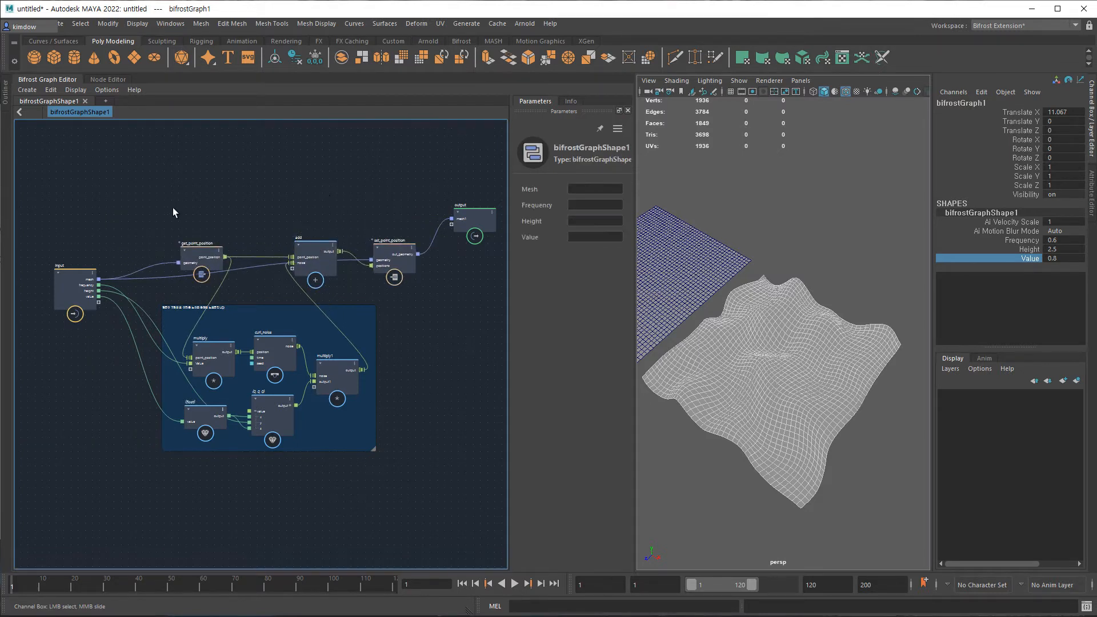
- Group all nodes between input and output, including the backdrop, into one compound and place it in the middle of the graph
{"action": "left_click_drag", "start_coordinate": [323, 380], "coordinate": [423, 491]}
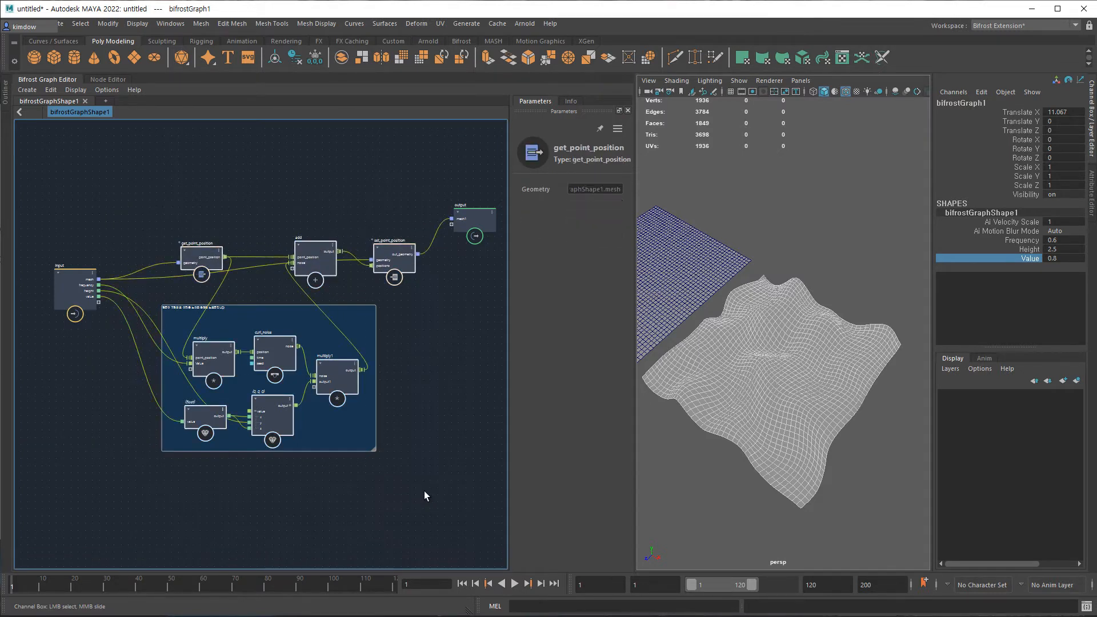
{"action": "key", "text": "ctrl+g"}
{"action": "left_click_drag", "start_coordinate": [276, 353], "coordinate": [264, 328]}
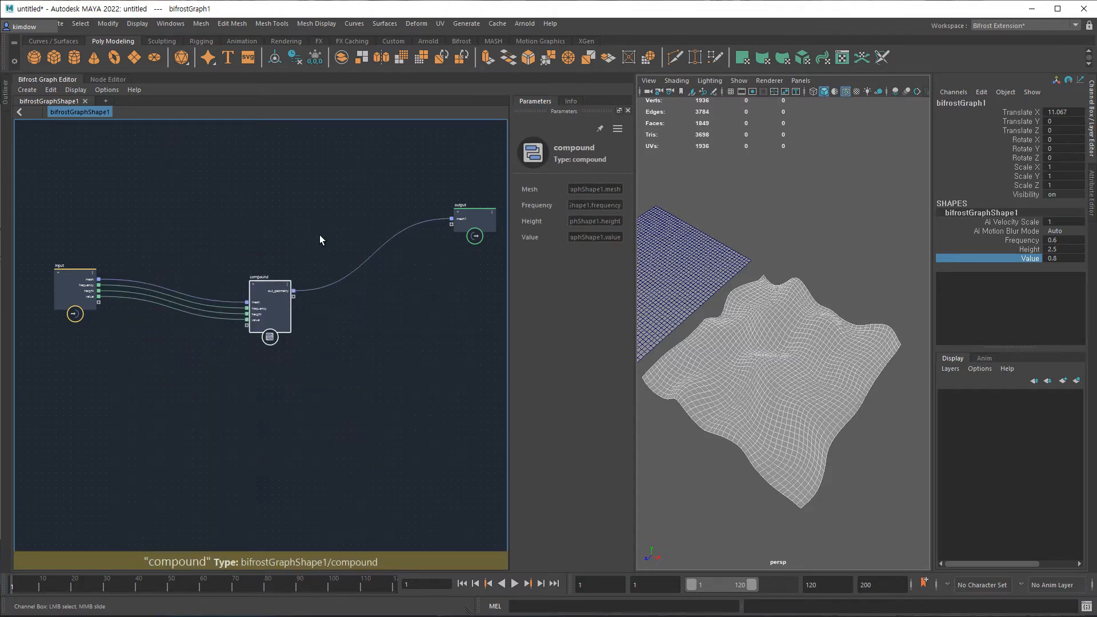
- Move the input and output nodes close to either side of the compound
{"action": "left_click", "coordinate": [77, 272]}
{"action": "left_click_drag", "start_coordinate": [76, 272], "coordinate": [160, 272]}
{"action": "left_click_drag", "start_coordinate": [464, 212], "coordinate": [357, 268]}
- Rename the compound to B_Noise
{"action": "left_click", "coordinate": [251, 276]}
{"action": "left_click", "coordinate": [251, 276]}
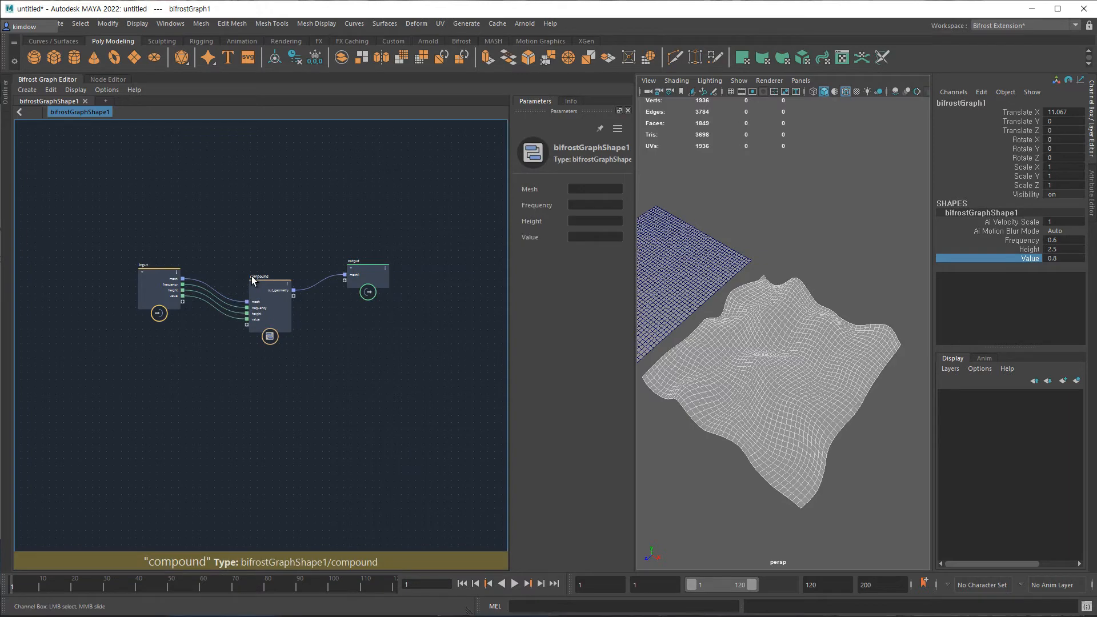
{"action": "scroll", "coordinate": [215, 320], "scroll_direction": "up", "scroll_amount": 6}
{"action": "scroll", "coordinate": [314, 336], "scroll_direction": "up", "scroll_amount": 3}
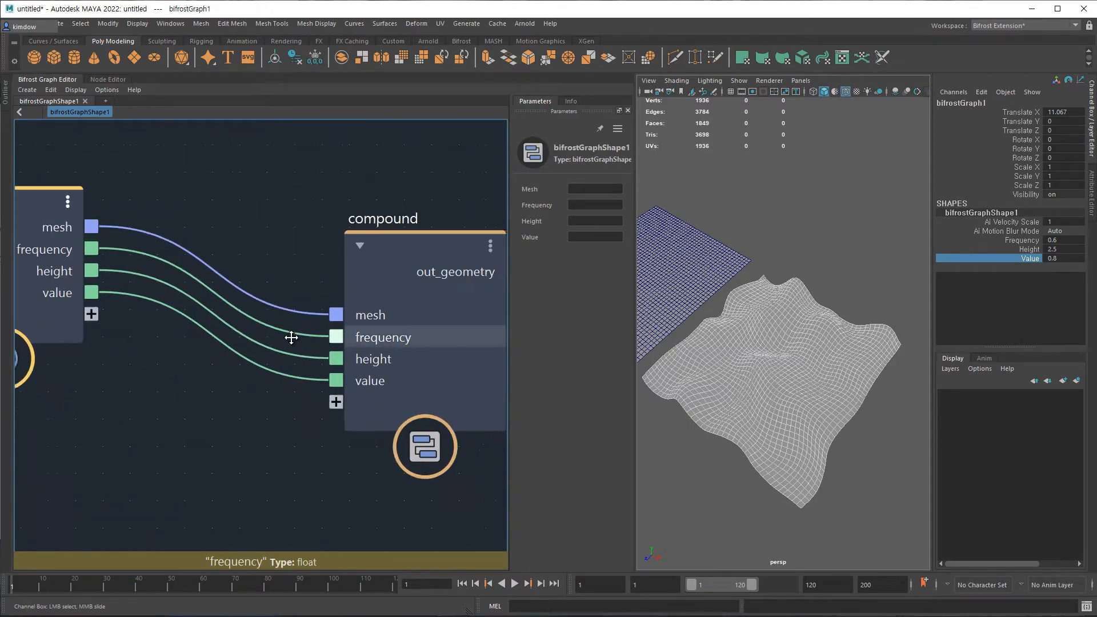
{"action": "double_click", "coordinate": [192, 226]}
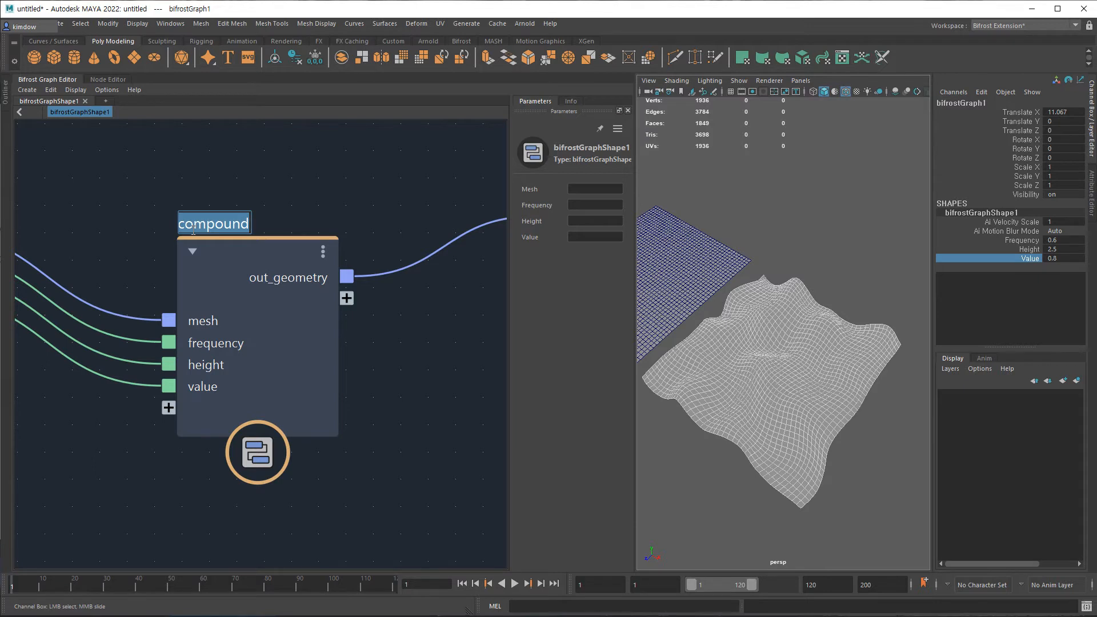
{"action": "key", "text": "BackSpace"}
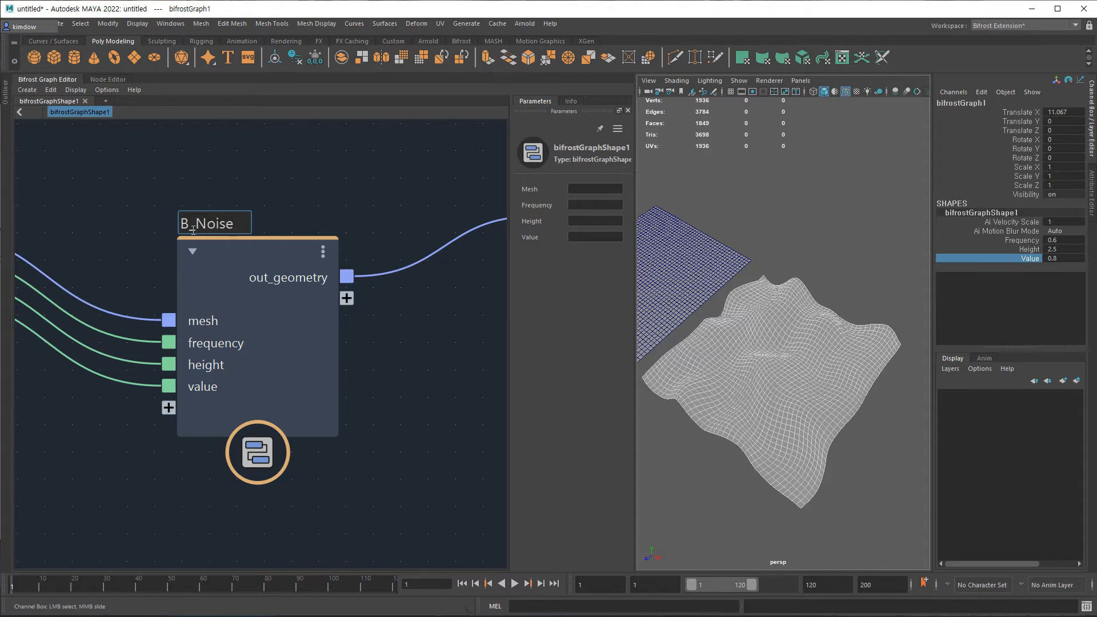
{"action": "key", "text": "Return"}
{"action": "right_click_drag", "start_coordinate": [437, 359], "coordinate": [287, 385], "text": "alt"}
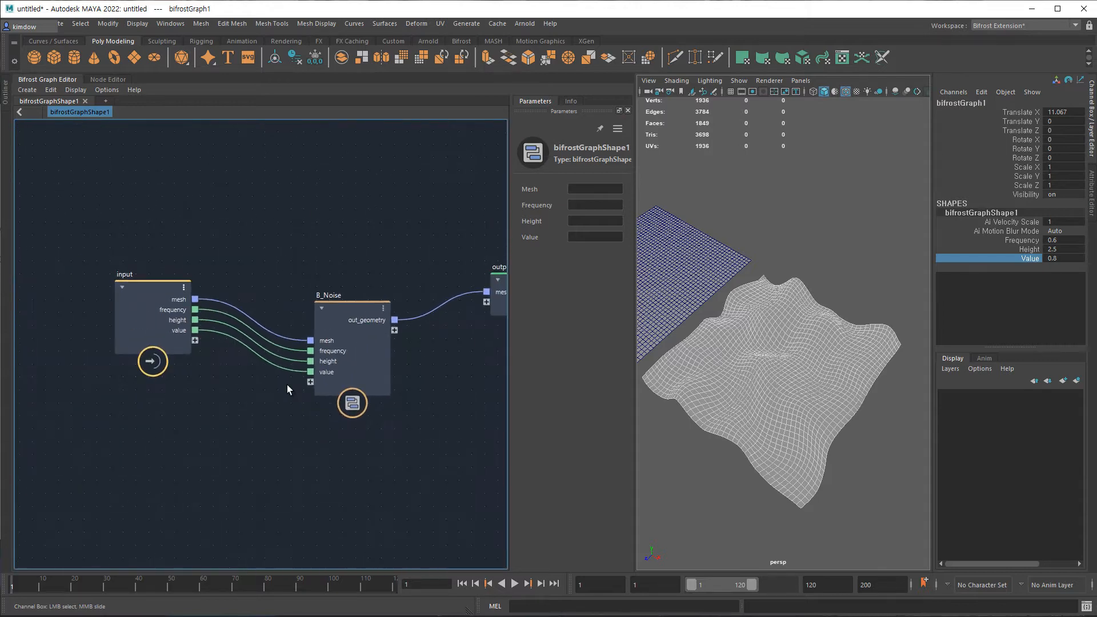
- Import Dolphin.ma from the Animals sculpting base meshes in the Content Browser and close the browser
{"action": "right_click_drag", "start_coordinate": [789, 462], "coordinate": [691, 454], "text": "alt"}
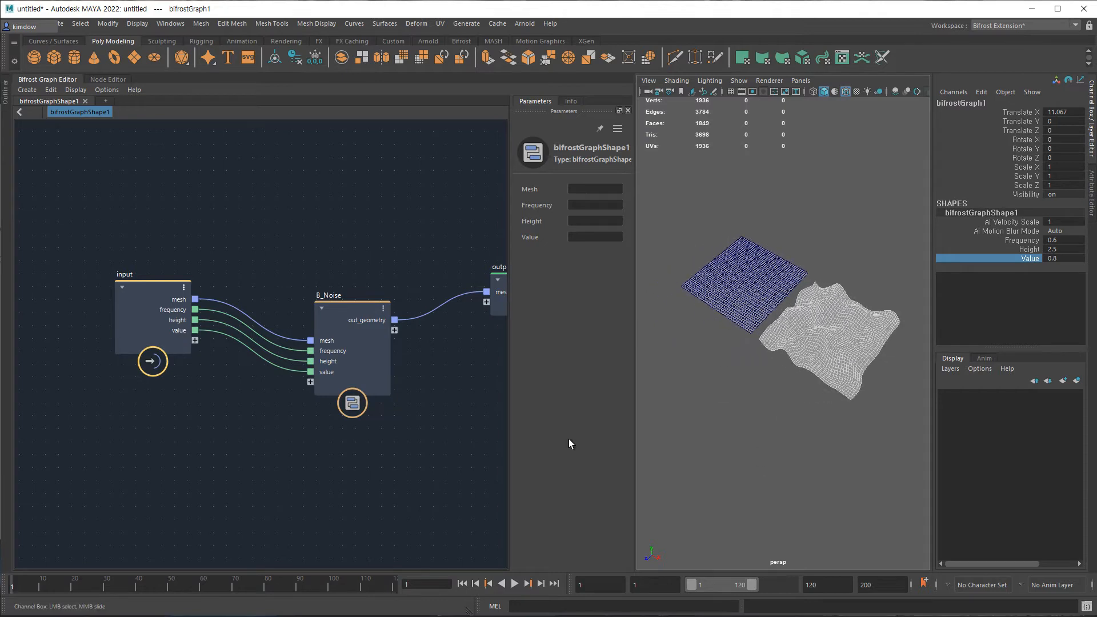
{"action": "left_click", "coordinate": [169, 23]}
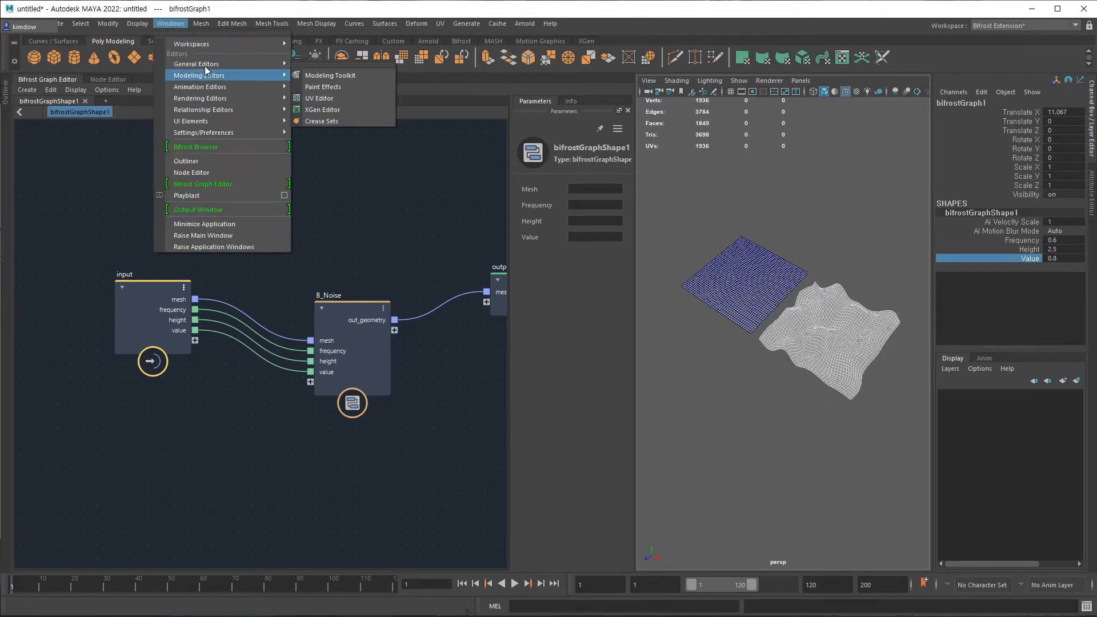
{"action": "mouse_move", "coordinate": [253, 78]}
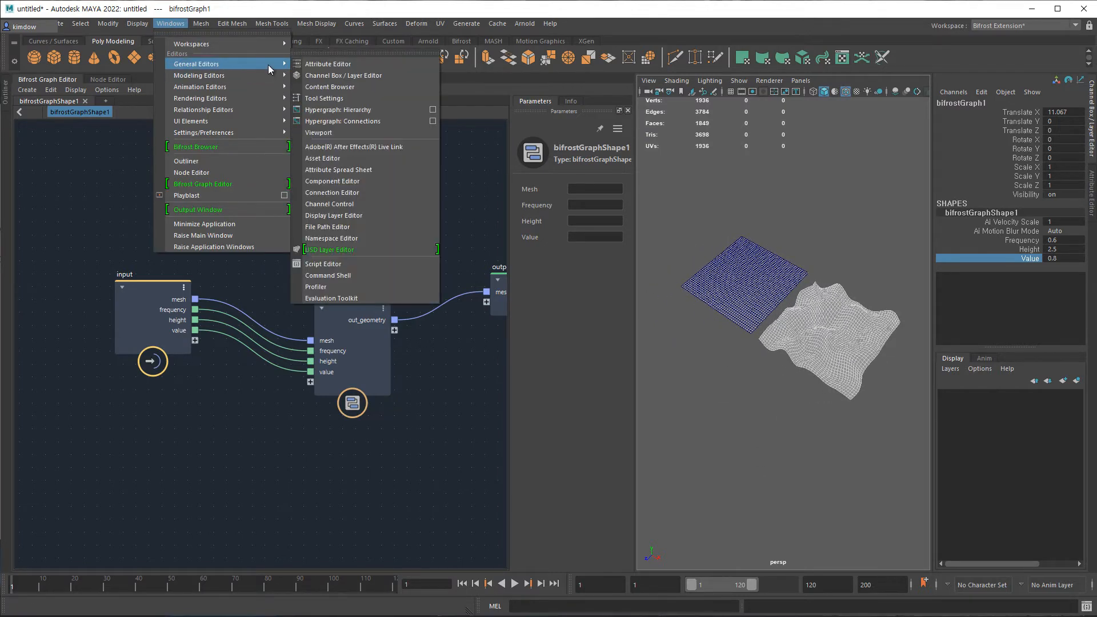
{"action": "left_click", "coordinate": [364, 84]}
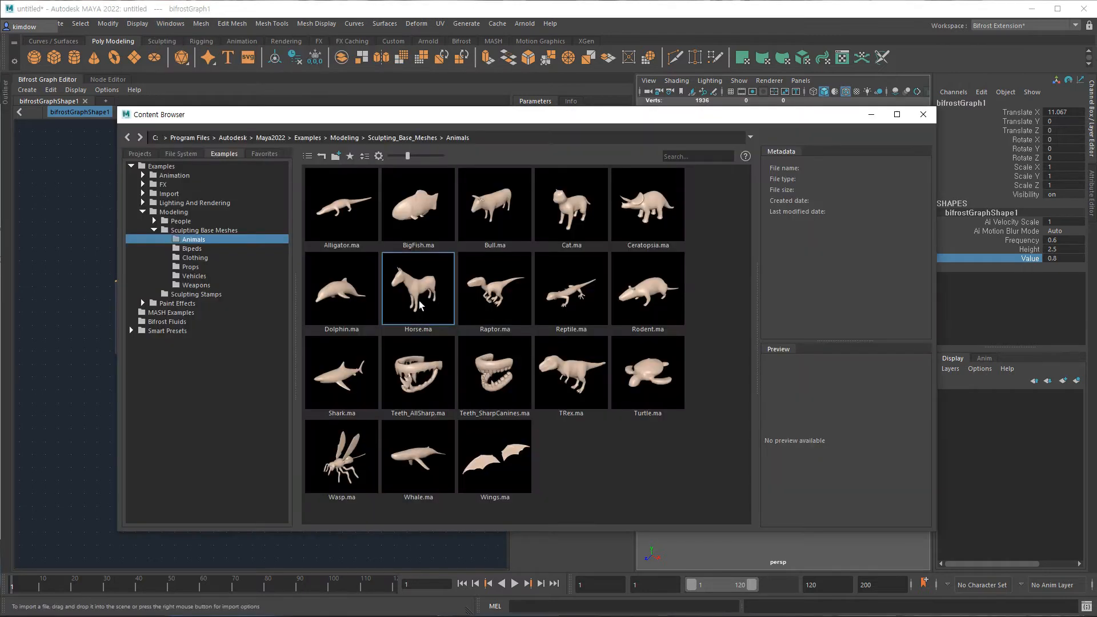
{"action": "double_click", "coordinate": [327, 287]}
{"action": "left_click", "coordinate": [921, 117]}
- Scale the dolphin to 0.1 on X, Y and Z, freeze its transformations and deselect it
{"action": "left_click", "coordinate": [780, 217]}
{"action": "left_click", "coordinate": [1061, 166]}
{"action": "left_click_drag", "start_coordinate": [1061, 174], "coordinate": [1061, 183]}
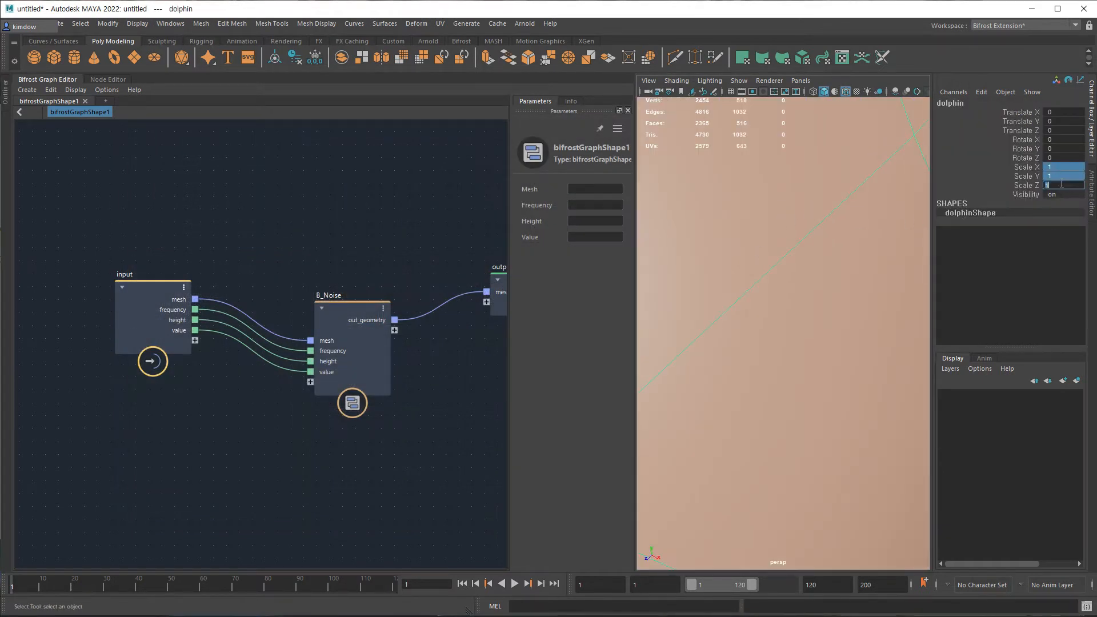
{"action": "type", "text": "0.1"}
{"action": "key", "text": "Return"}
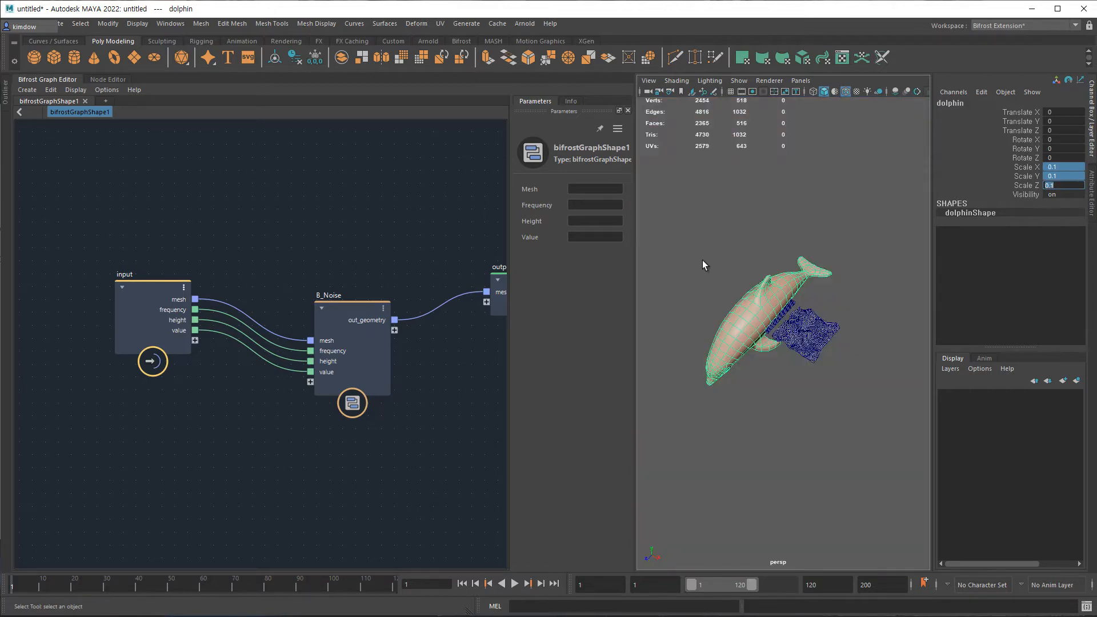
{"action": "scroll", "coordinate": [743, 250], "scroll_direction": "up", "scroll_amount": 3}
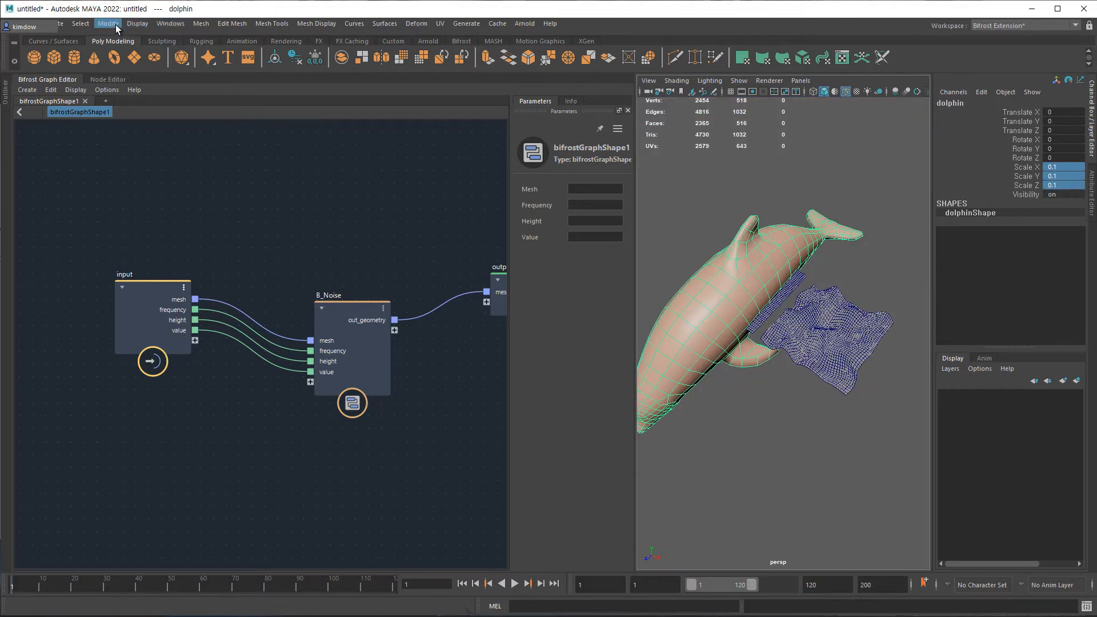
{"action": "left_click", "coordinate": [137, 24]}
{"action": "left_click", "coordinate": [659, 182]}
- Clear the Node Editor graph and add the nodes of the Bifrost noise mesh and the dolphin to it
{"action": "scroll", "coordinate": [699, 309], "scroll_direction": "up", "scroll_amount": 2}
{"action": "left_click_drag", "start_coordinate": [700, 308], "coordinate": [737, 328], "text": "alt"}
{"action": "left_click", "coordinate": [115, 80]}
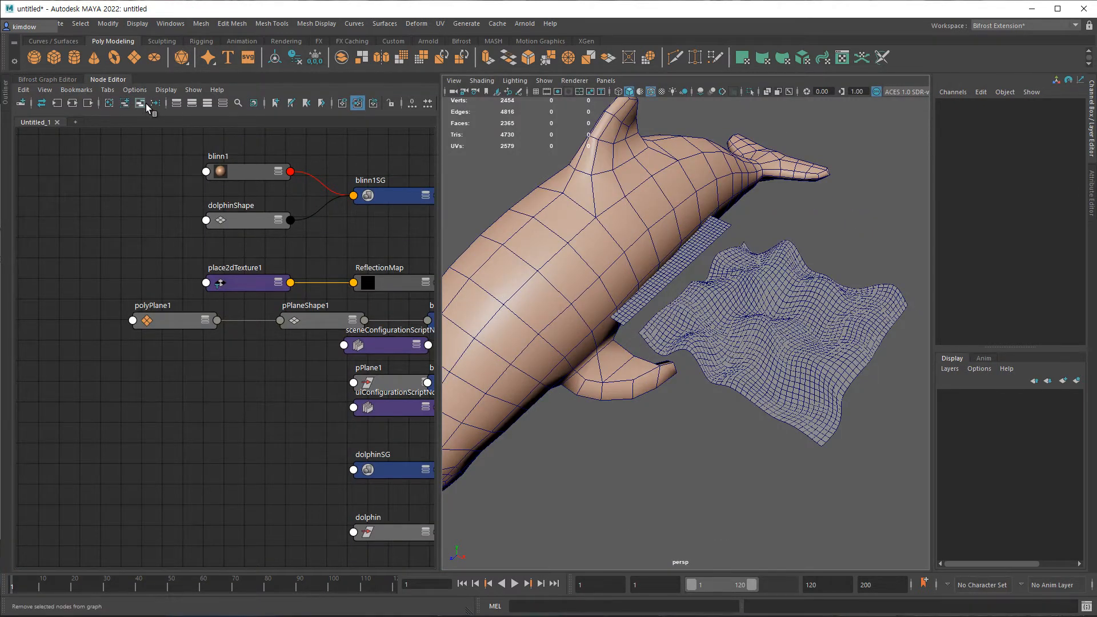
{"action": "left_click", "coordinate": [109, 103]}
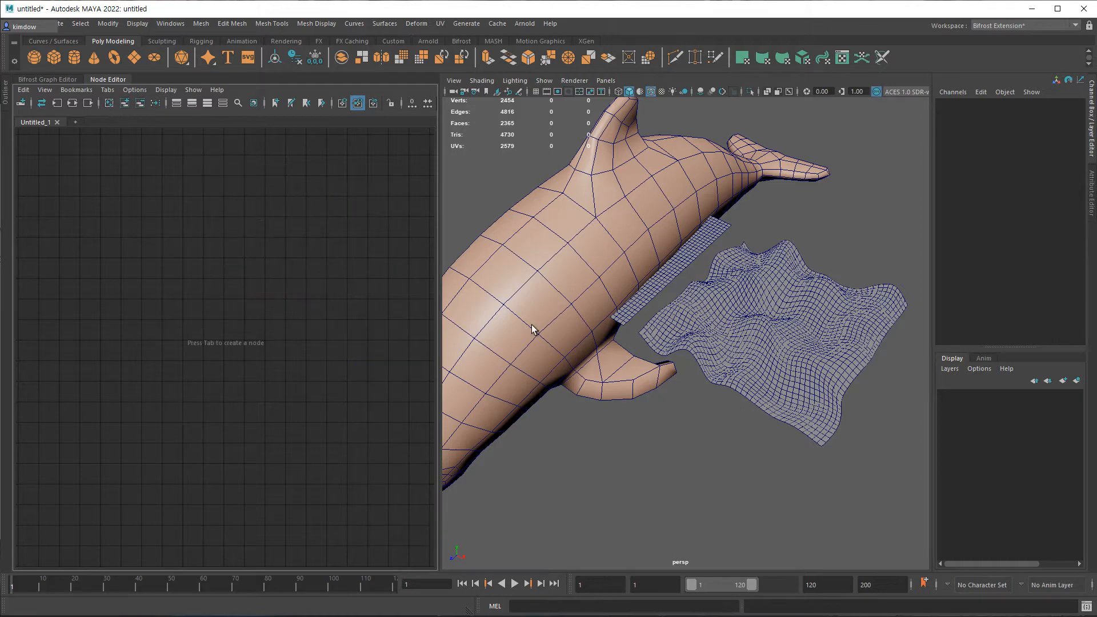
{"action": "left_click", "coordinate": [740, 328]}
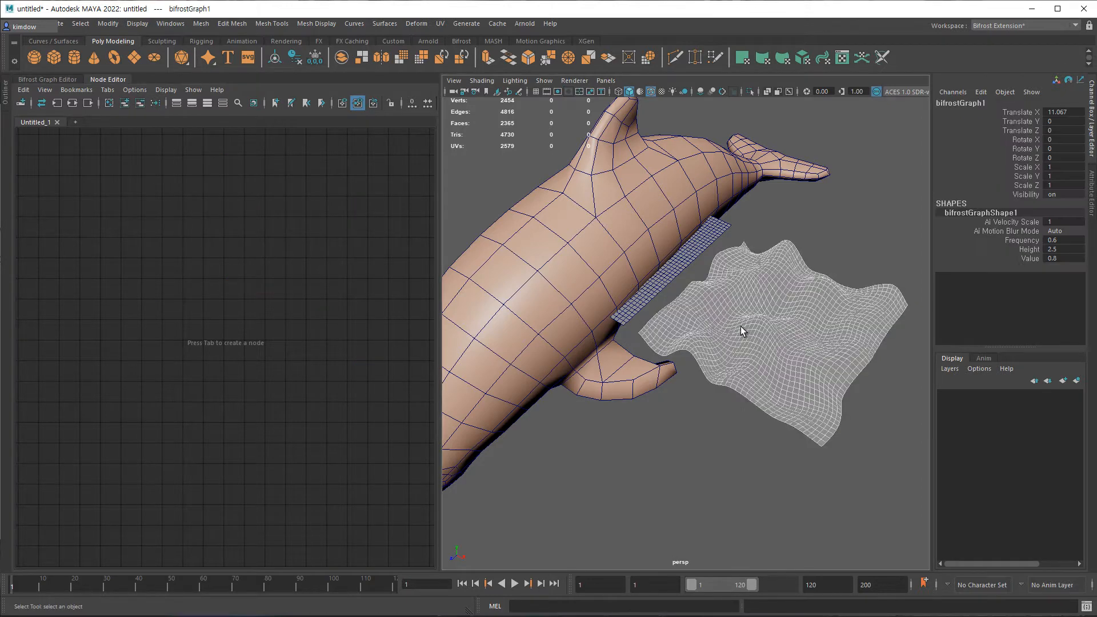
{"action": "left_click", "coordinate": [730, 182]}
{"action": "left_click", "coordinate": [124, 104]}
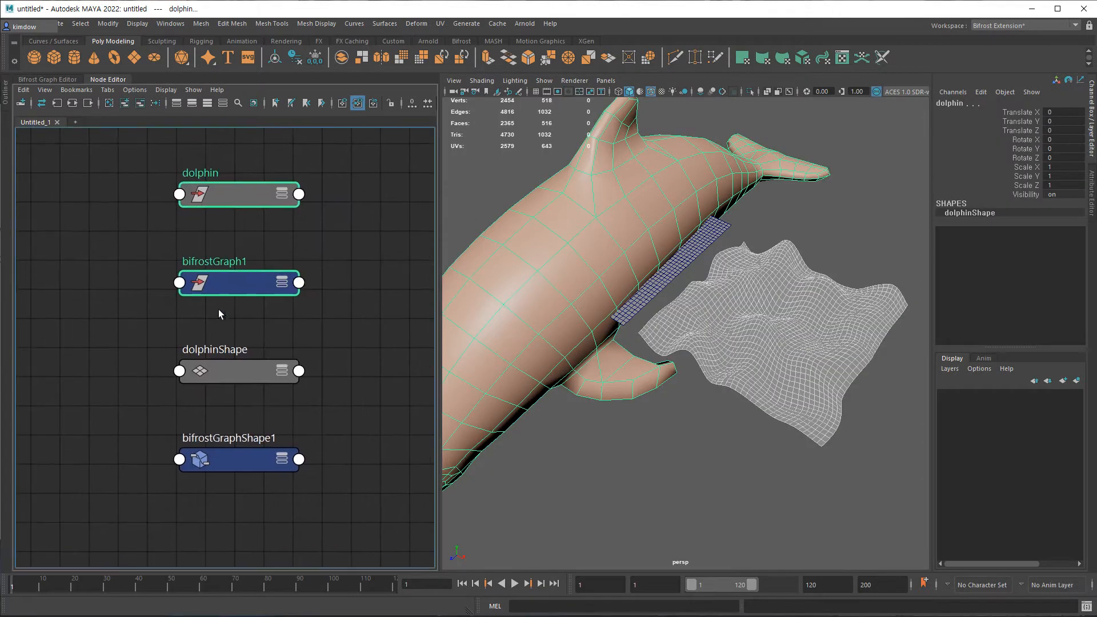
- Arrange dolphinShape and bifrostGraphShape1 in the Node Editor so that bifrostGraphShape1 sits to the right of dolphinShape
{"action": "left_click", "coordinate": [274, 456]}
{"action": "left_click_drag", "start_coordinate": [275, 455], "coordinate": [426, 210]}
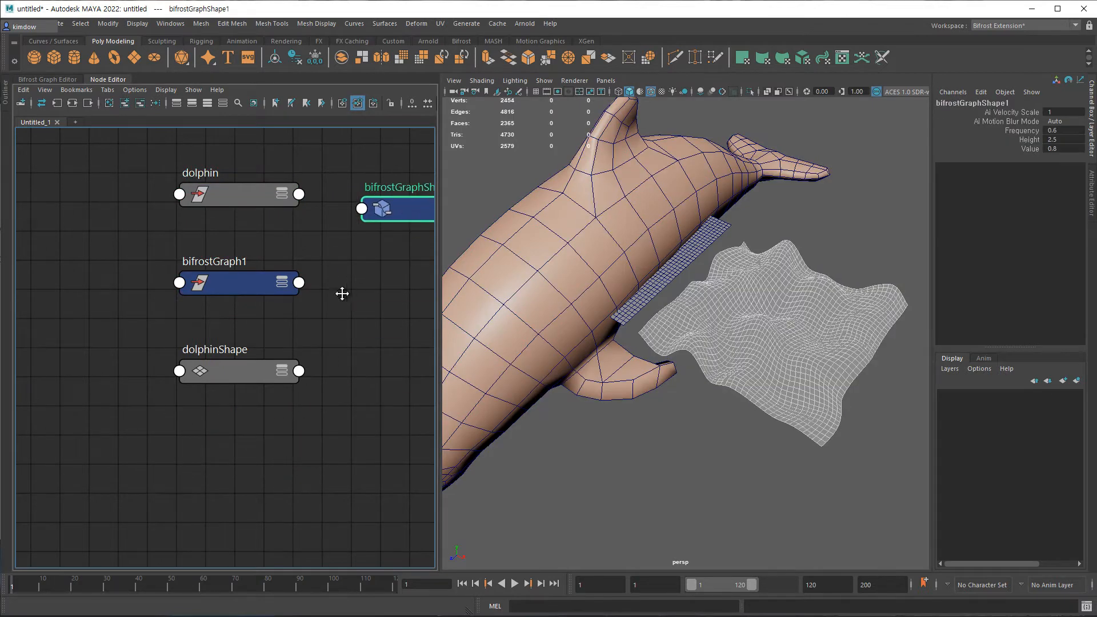
{"action": "middle_click_drag", "start_coordinate": [348, 291], "coordinate": [264, 311]}
{"action": "left_click_drag", "start_coordinate": [169, 394], "coordinate": [269, 363]}
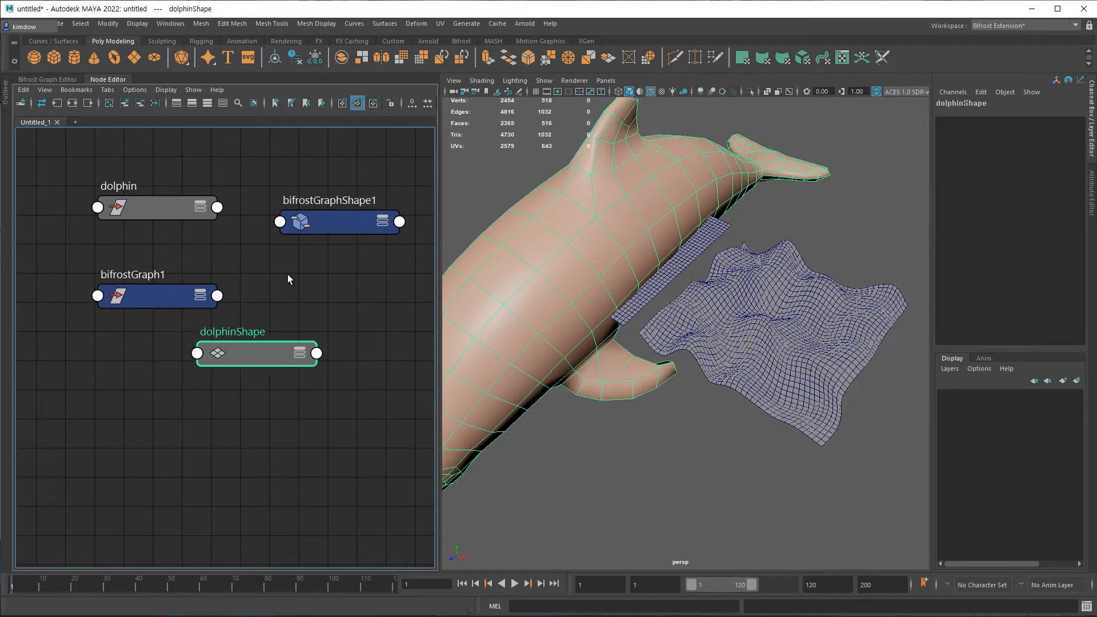
{"action": "left_click_drag", "start_coordinate": [328, 224], "coordinate": [423, 285]}
{"action": "middle_click_drag", "start_coordinate": [326, 329], "coordinate": [158, 310]}
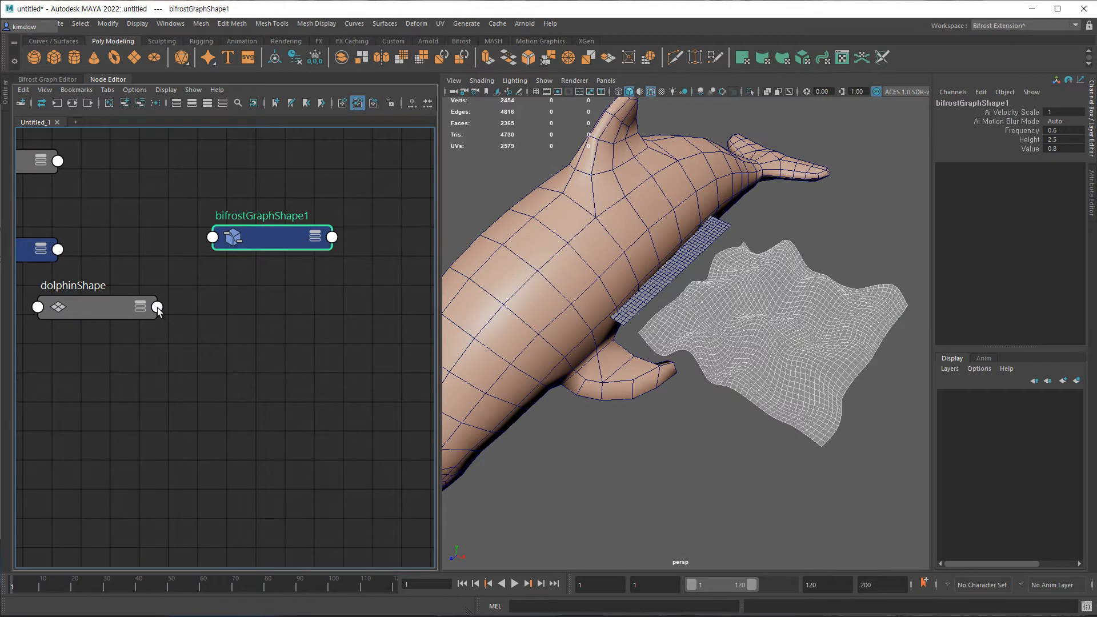
- Connect dolphinShape's World Mesh[0] output to the mesh input of bifrostGraphShape1 in the Node Editor
{"action": "left_click", "coordinate": [157, 307]}
{"action": "mouse_move", "coordinate": [218, 533]}
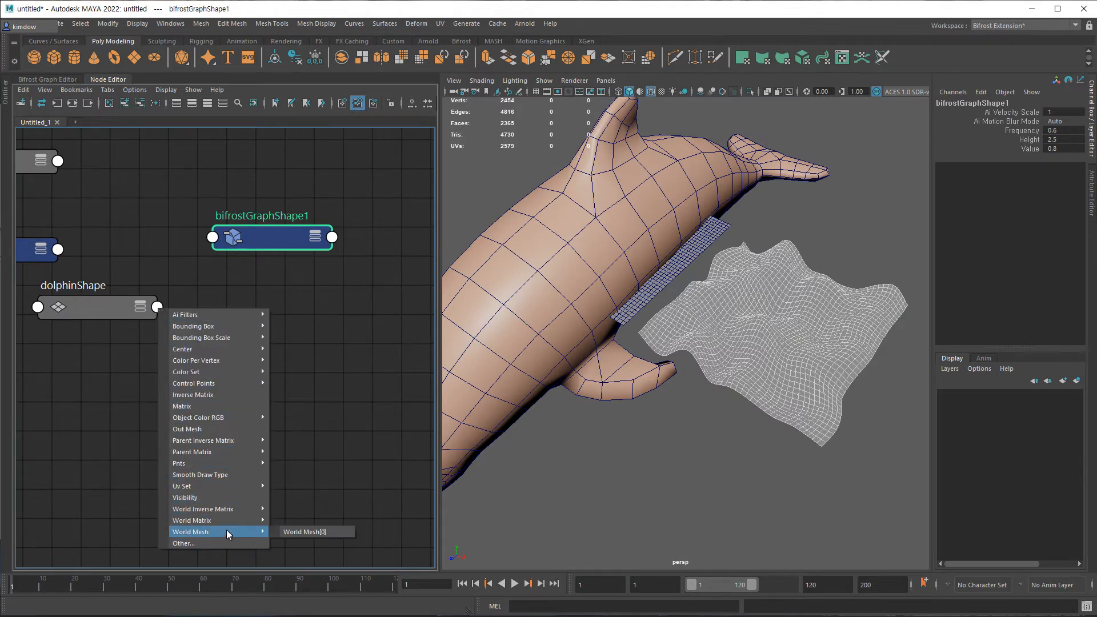
{"action": "left_click", "coordinate": [303, 531]}
{"action": "left_click", "coordinate": [211, 238]}
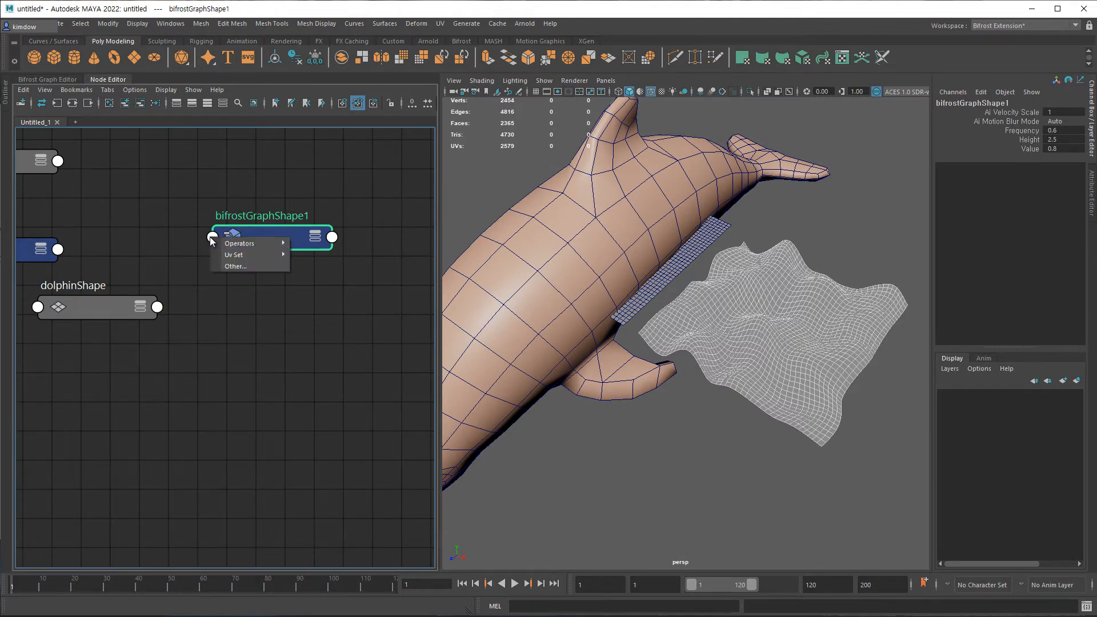
{"action": "left_click", "coordinate": [257, 265]}
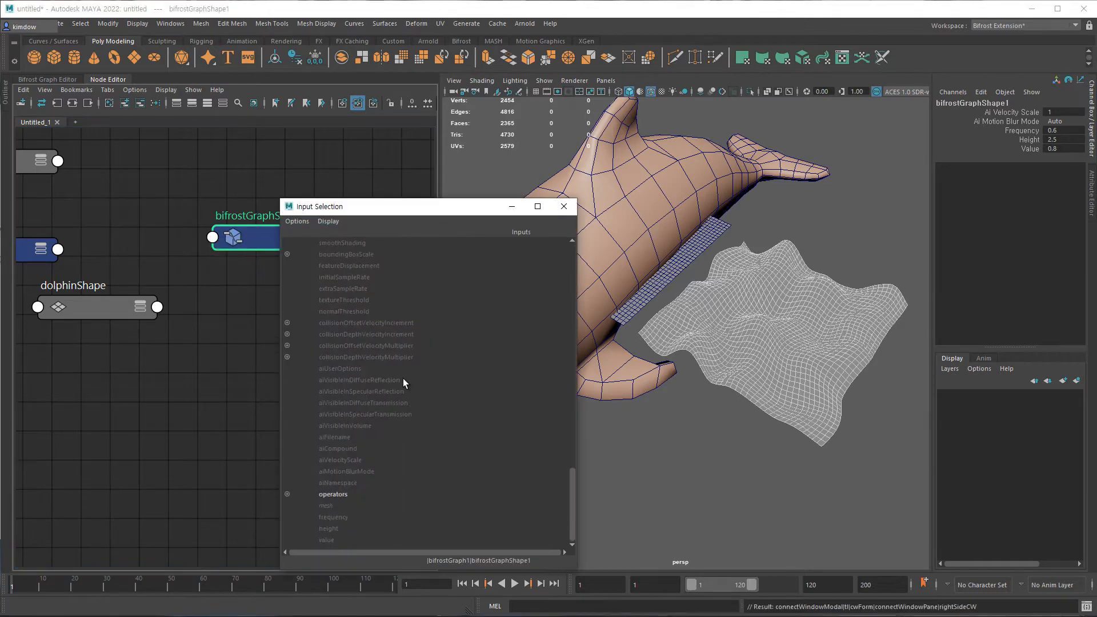
{"action": "left_click", "coordinate": [330, 506]}
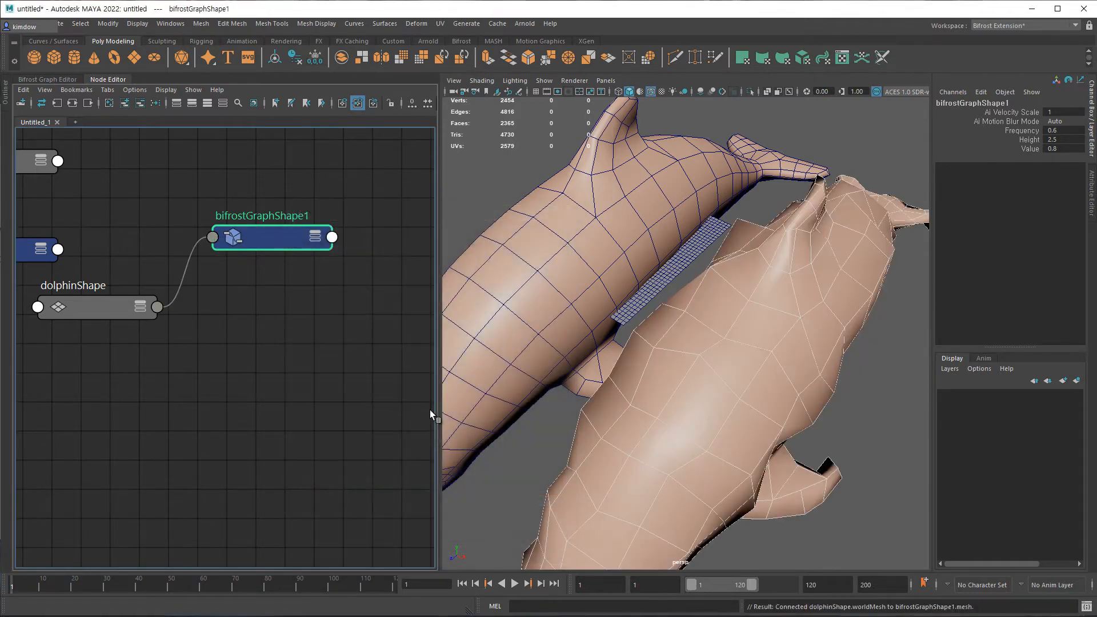
- Delete the original flat polygon plane that intersects the source dolphin
{"action": "right_click_drag", "start_coordinate": [660, 381], "coordinate": [641, 394], "text": "alt"}
{"action": "left_click_drag", "start_coordinate": [641, 395], "coordinate": [572, 351], "text": "alt"}
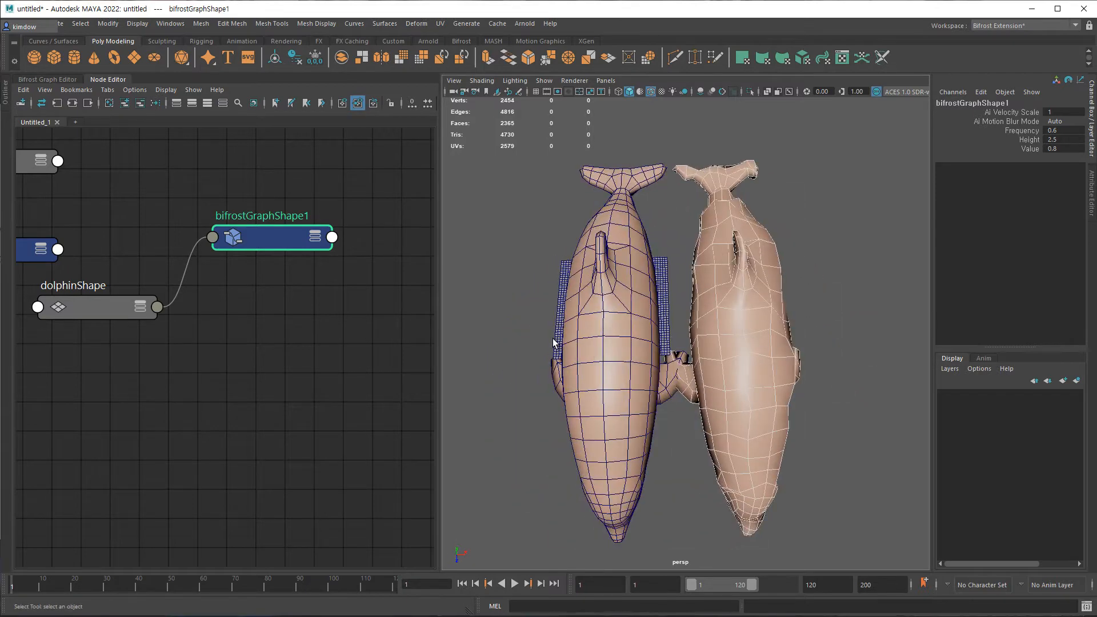
{"action": "left_click", "coordinate": [553, 342]}
{"action": "key", "text": "Delete"}
- Smooth the original dolphin mesh with 2 divisions and deselect it
{"action": "left_click", "coordinate": [646, 345]}
{"action": "left_click_drag", "start_coordinate": [708, 370], "coordinate": [627, 352], "text": "alt"}
{"action": "left_click", "coordinate": [171, 24]}
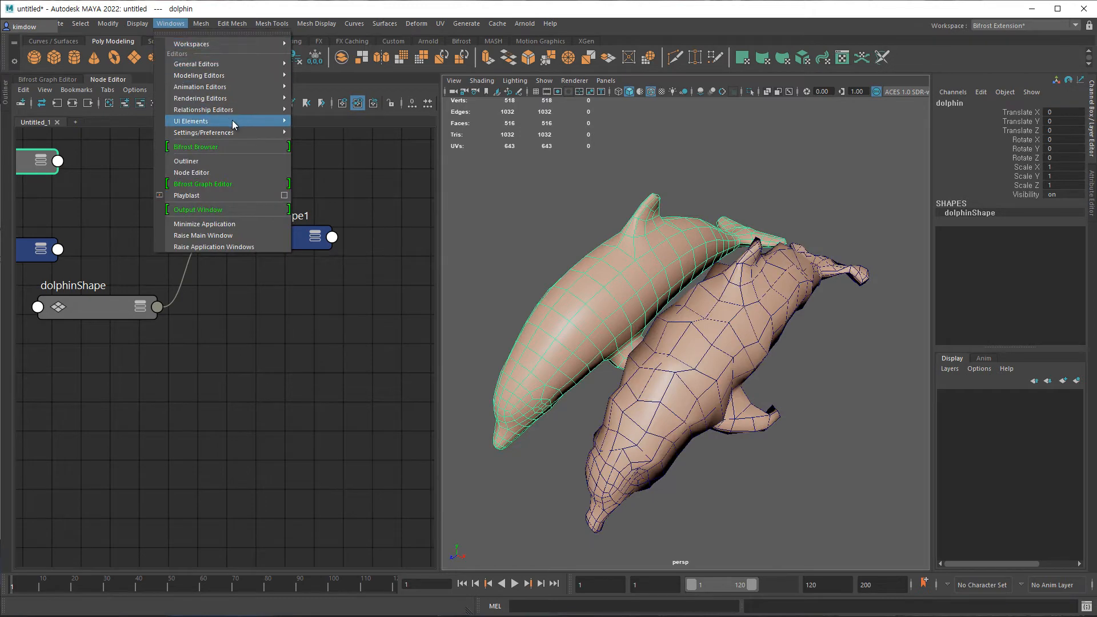
{"action": "mouse_move", "coordinate": [215, 26]}
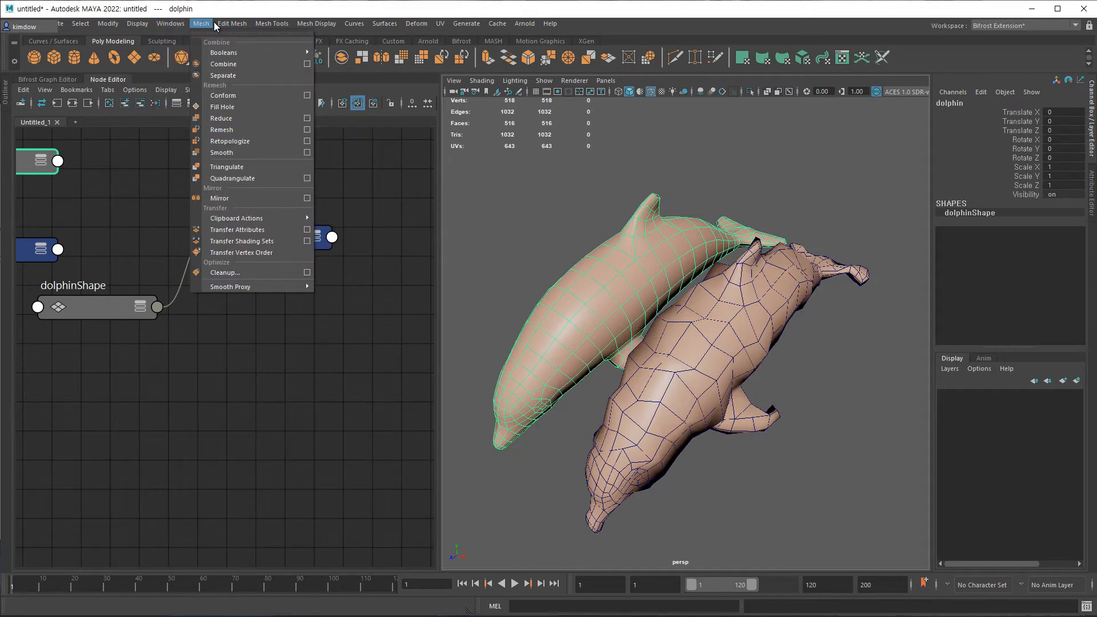
{"action": "left_click", "coordinate": [254, 152]}
{"action": "left_click", "coordinate": [884, 348]}
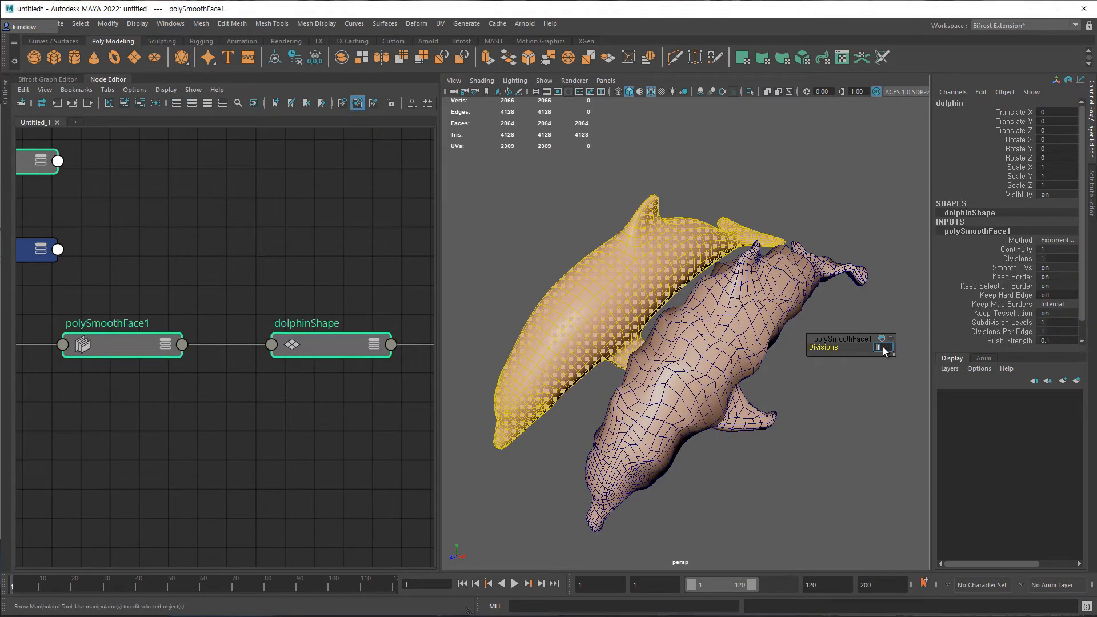
{"action": "type", "text": "2"}
{"action": "key", "text": "Return"}
{"action": "left_click", "coordinate": [824, 197]}
{"action": "left_click_drag", "start_coordinate": [763, 348], "coordinate": [724, 311], "text": "alt"}
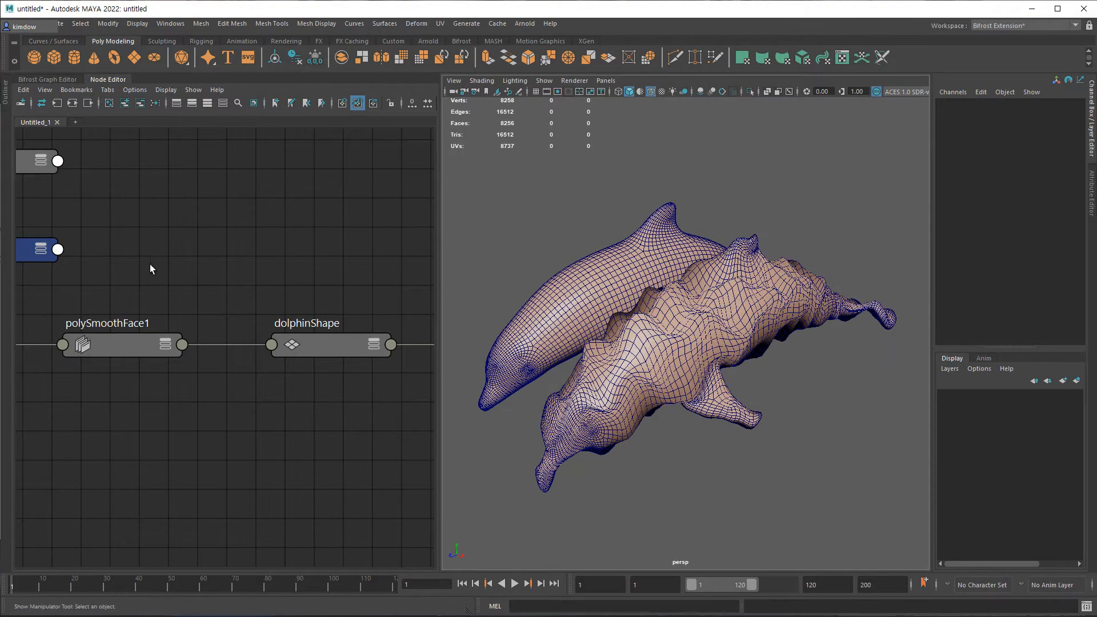
- Show the Bifrost graph and set the noise dolphin's Frequency to 0.4, Height to 1.4 and Value to 0.2
{"action": "left_click", "coordinate": [53, 81]}
{"action": "left_click", "coordinate": [757, 343]}
{"action": "scroll", "coordinate": [822, 366], "scroll_direction": "up", "scroll_amount": 2}
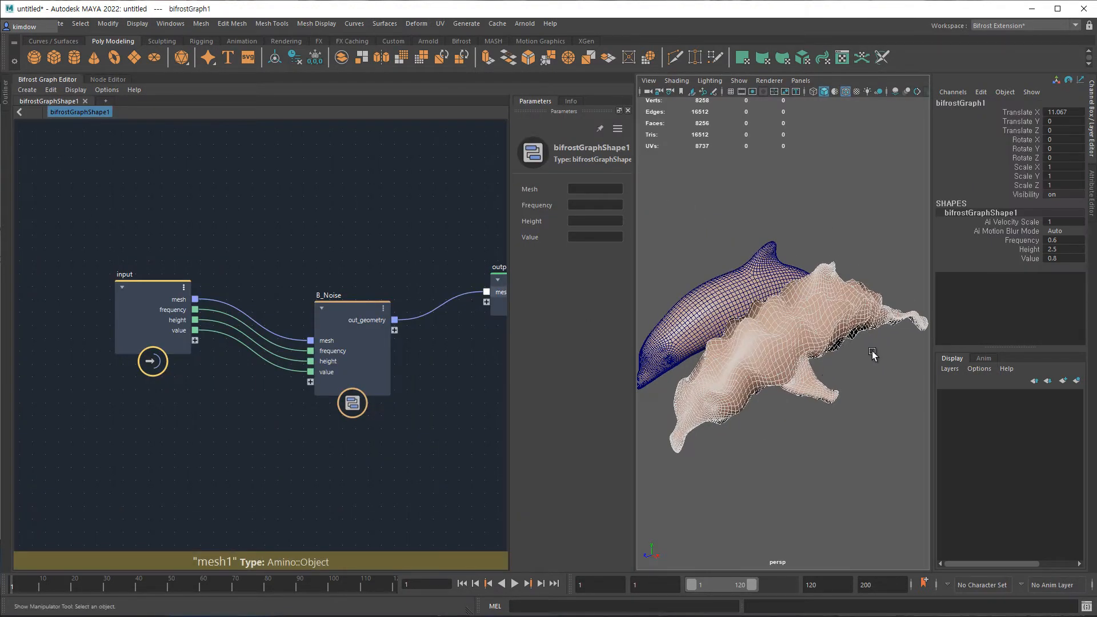
{"action": "left_click", "coordinate": [1017, 243]}
{"action": "middle_click_drag", "start_coordinate": [915, 253], "coordinate": [868, 262]}
{"action": "scroll", "coordinate": [854, 269], "scroll_direction": "up", "scroll_amount": 2}
{"action": "left_click", "coordinate": [1030, 251]}
{"action": "left_click_drag", "start_coordinate": [869, 262], "coordinate": [797, 272], "text": "alt"}
{"action": "scroll", "coordinate": [876, 280], "scroll_direction": "up", "scroll_amount": 2}
{"action": "left_click", "coordinate": [1028, 259]}
{"action": "middle_click_drag", "start_coordinate": [892, 269], "coordinate": [874, 271]}
{"action": "left_click", "coordinate": [1029, 249]}
{"action": "left_click_drag", "start_coordinate": [794, 298], "coordinate": [883, 292], "text": "alt"}
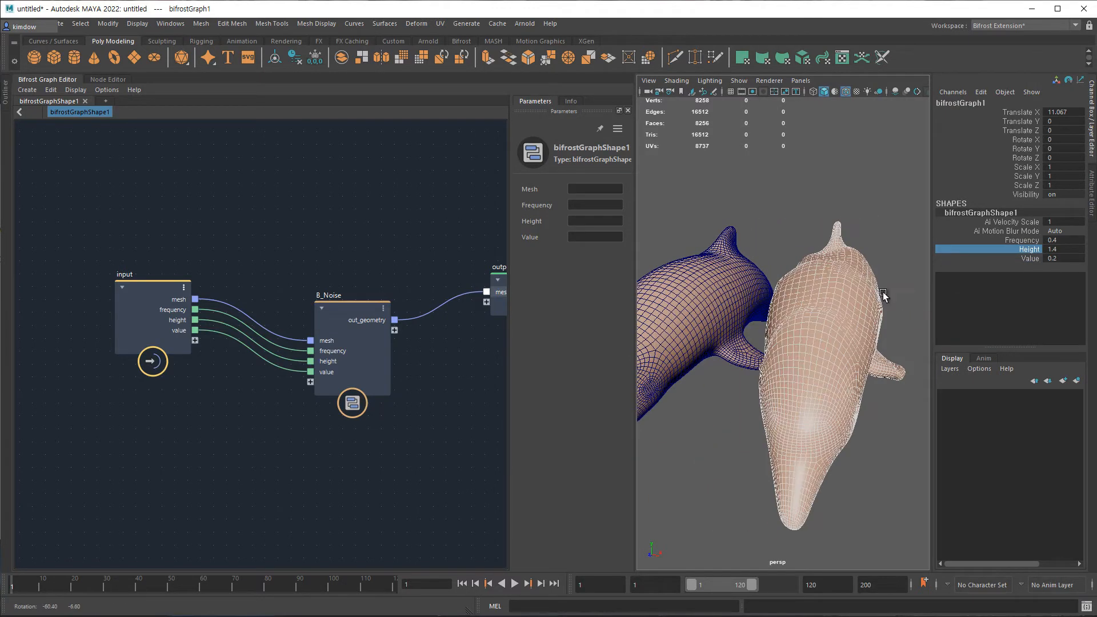
- Set the noise dolphin's Frequency to 0.9, adjust its Height and deselect it
{"action": "left_click", "coordinate": [1023, 240]}
{"action": "middle_click_drag", "start_coordinate": [885, 255], "coordinate": [887, 254]}
{"action": "double_click", "coordinate": [1062, 249]}
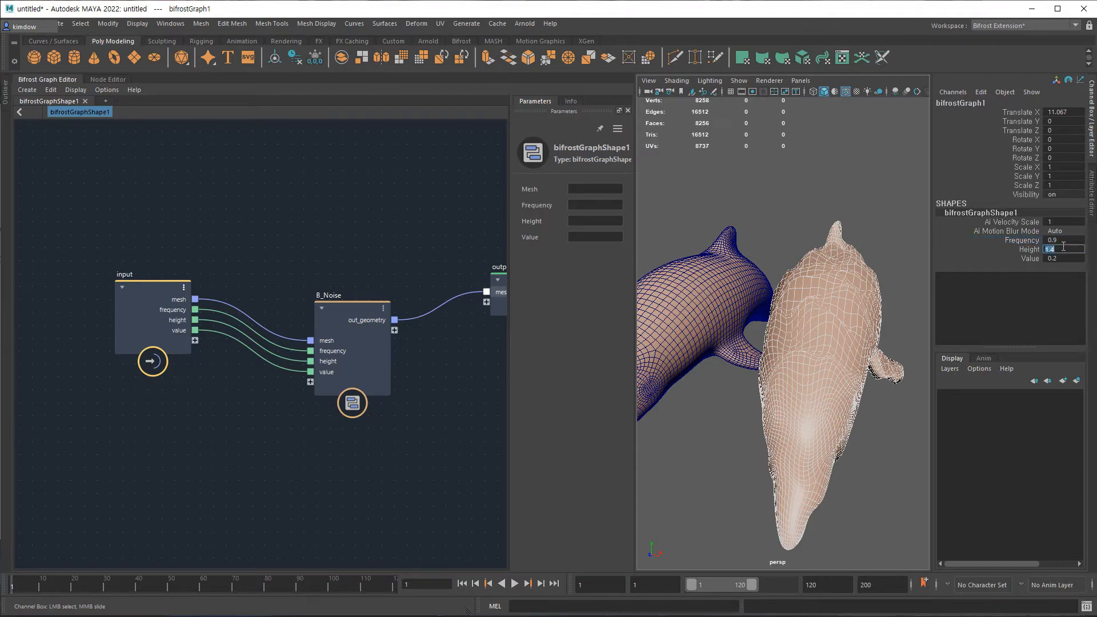
{"action": "key", "text": "Return"}
{"action": "left_click", "coordinate": [862, 188]}
{"action": "left_click_drag", "start_coordinate": [863, 188], "coordinate": [781, 308], "text": "alt"}
{"action": "right_click_drag", "start_coordinate": [781, 309], "coordinate": [789, 342], "text": "alt"}
{"action": "mouse_move", "coordinate": [789, 342]}
{"action": "left_mouse_down", "text": "alt"}
{"action": "mouse_move", "coordinate": [865, 343]}
{"action": "mouse_move", "coordinate": [868, 360]}
{"action": "mouse_move", "coordinate": [783, 358]}
{"action": "left_mouse_up", "text": "alt"}
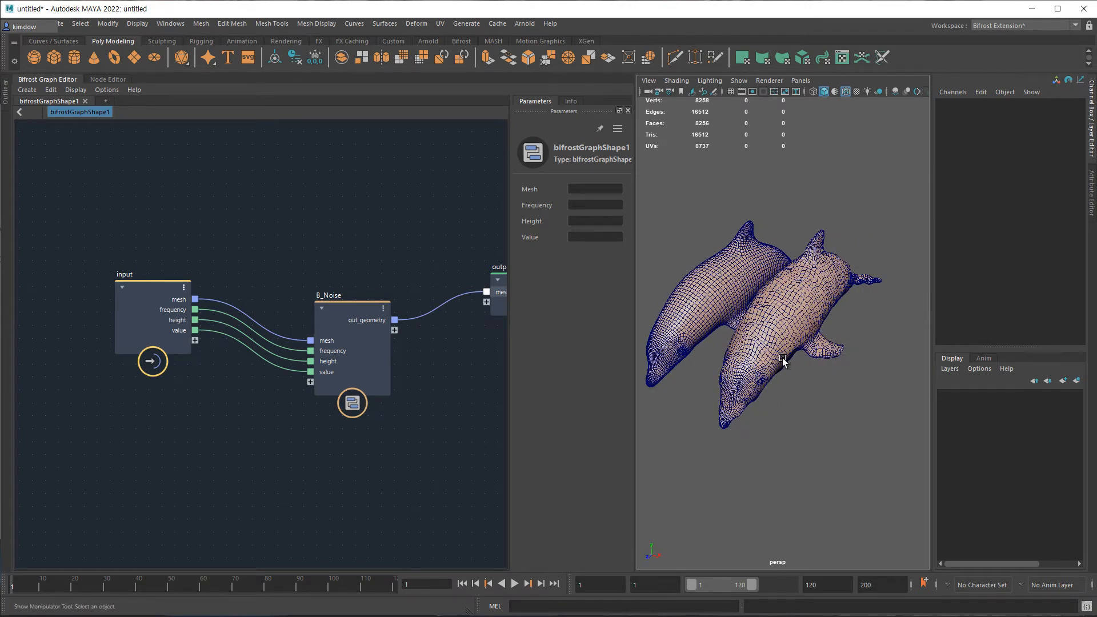
{"action": "left_click_drag", "start_coordinate": [782, 357], "coordinate": [763, 377], "text": "alt"}
{"action": "right_click_drag", "start_coordinate": [763, 377], "coordinate": [795, 370], "text": "alt"}
- Add a disconnect_mesh_faces node to the Bifrost graph and arrange it above the wires between input and B_Noise
{"action": "key", "text": "Tab"}
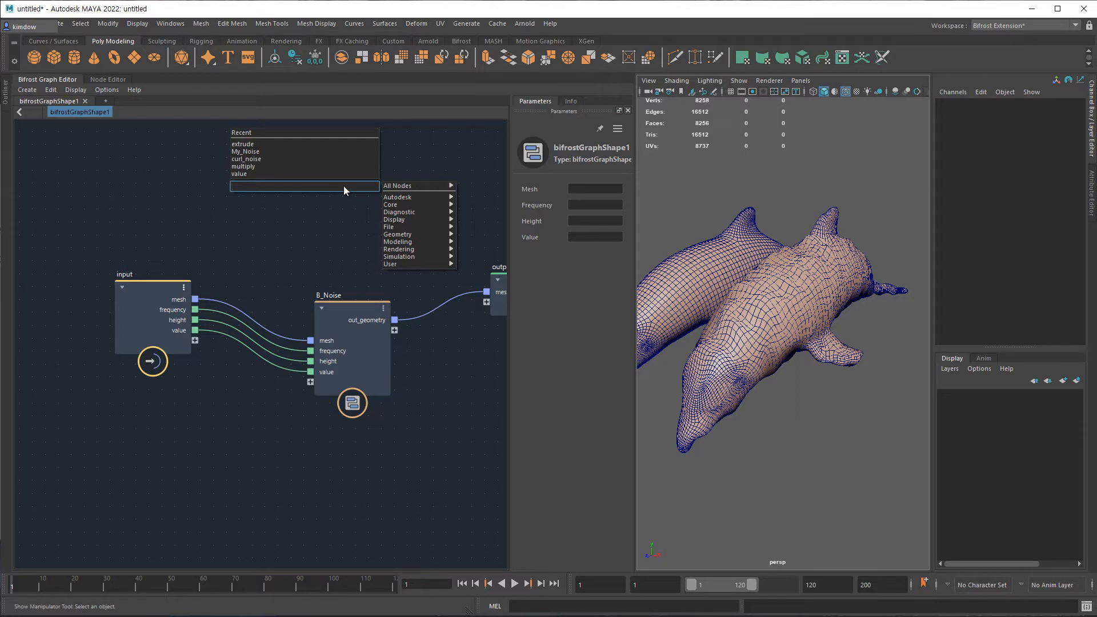
{"action": "type", "text": "dis"}
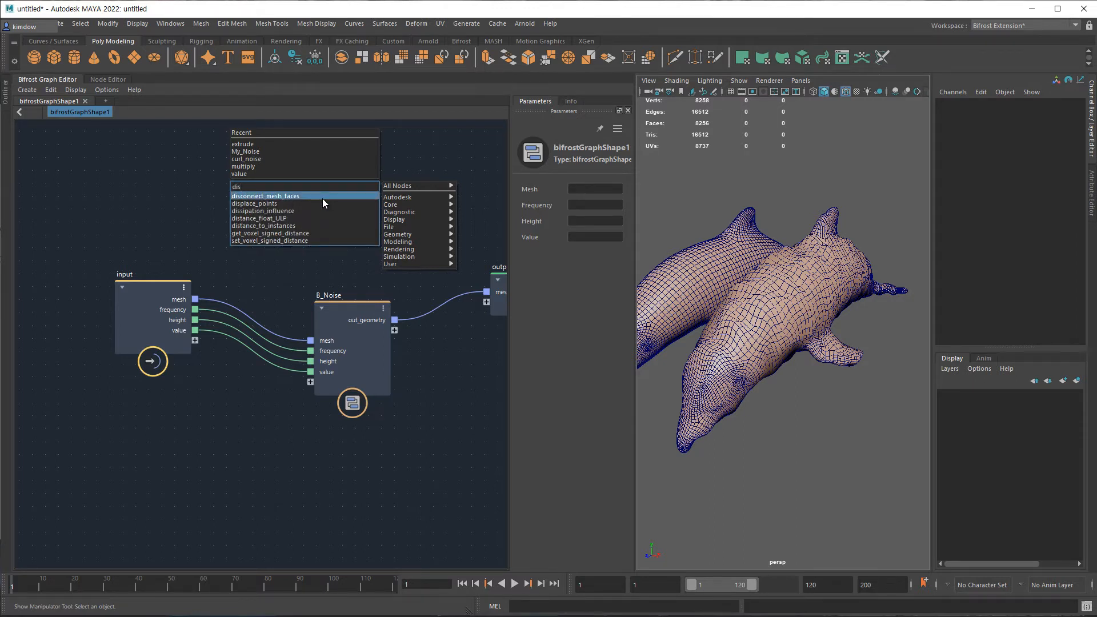
{"action": "left_click", "coordinate": [322, 198]}
{"action": "left_click_drag", "start_coordinate": [342, 190], "coordinate": [272, 185]}
{"action": "left_click_drag", "start_coordinate": [132, 290], "coordinate": [60, 321]}
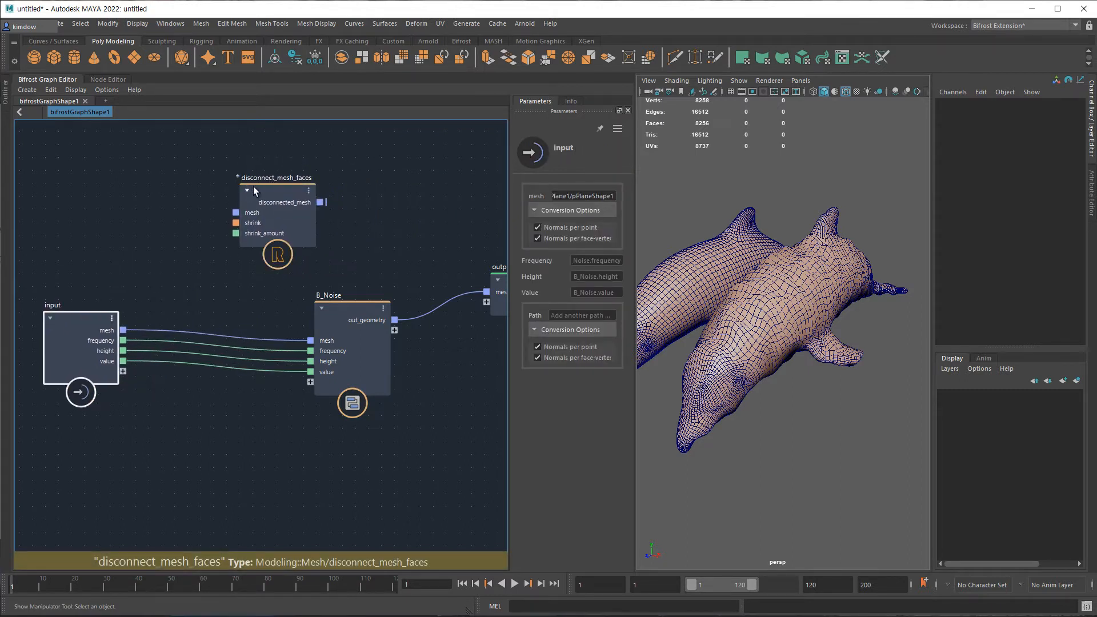
{"action": "left_click_drag", "start_coordinate": [273, 186], "coordinate": [226, 214]}
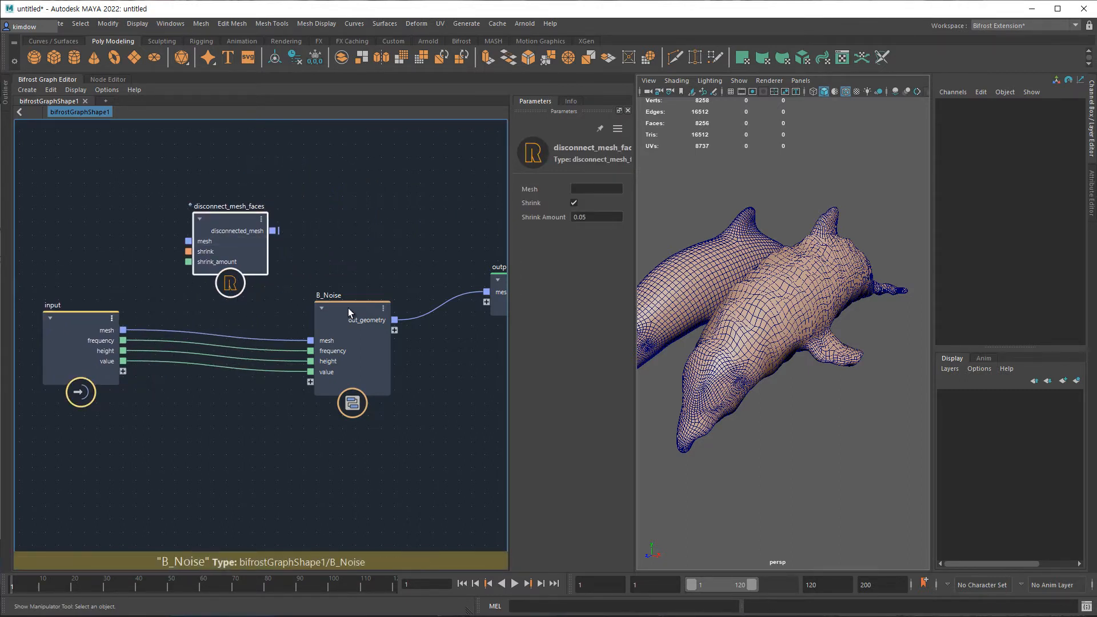
{"action": "left_click_drag", "start_coordinate": [349, 307], "coordinate": [360, 298]}
- Route the input mesh through disconnect_mesh_faces and connect its disconnected_mesh output to B_Noise's mesh port
{"action": "right_click_drag", "start_coordinate": [223, 328], "coordinate": [275, 331], "text": "alt"}
{"action": "middle_click_drag", "start_coordinate": [281, 313], "coordinate": [245, 329], "text": "alt"}
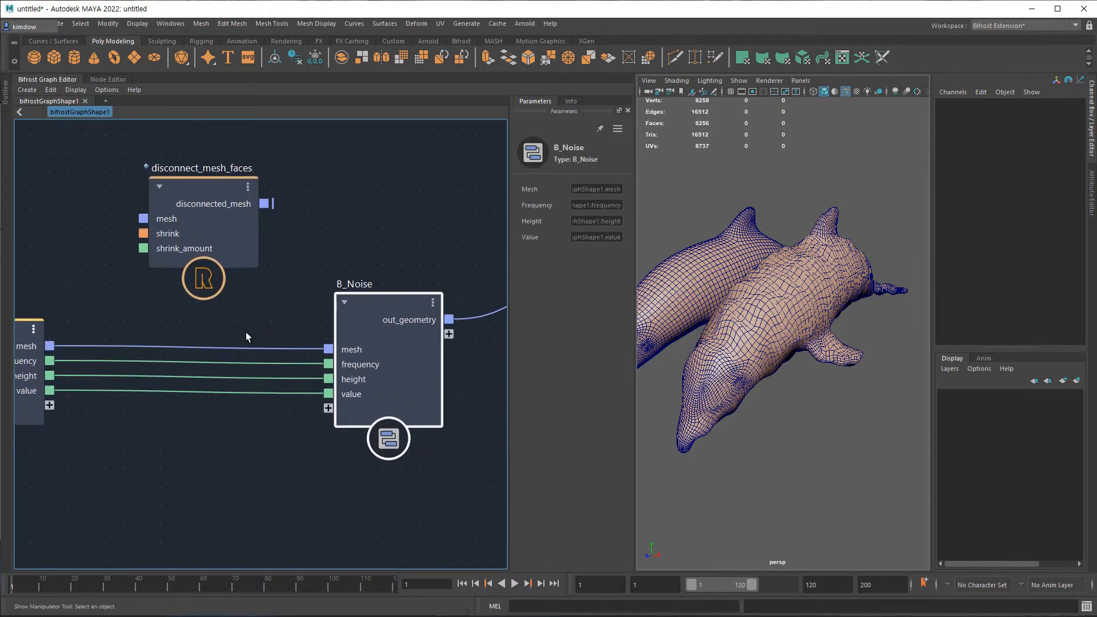
{"action": "middle_click_drag", "start_coordinate": [173, 332], "coordinate": [198, 330], "text": "alt"}
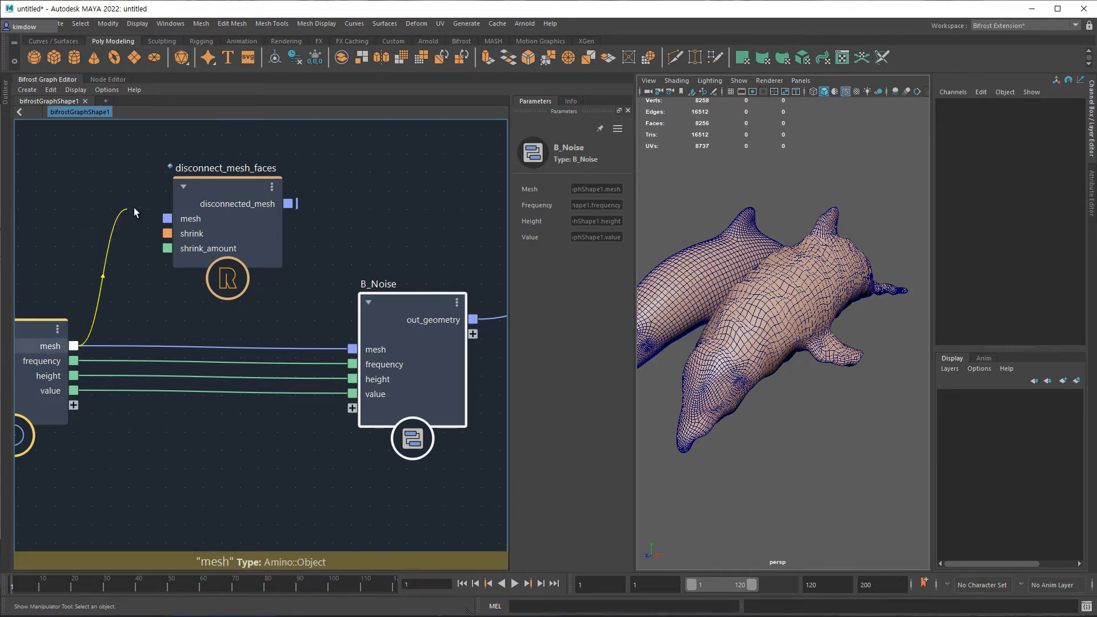
{"action": "left_click_drag", "start_coordinate": [126, 207], "coordinate": [167, 219]}
{"action": "left_click_drag", "start_coordinate": [299, 212], "coordinate": [352, 349]}
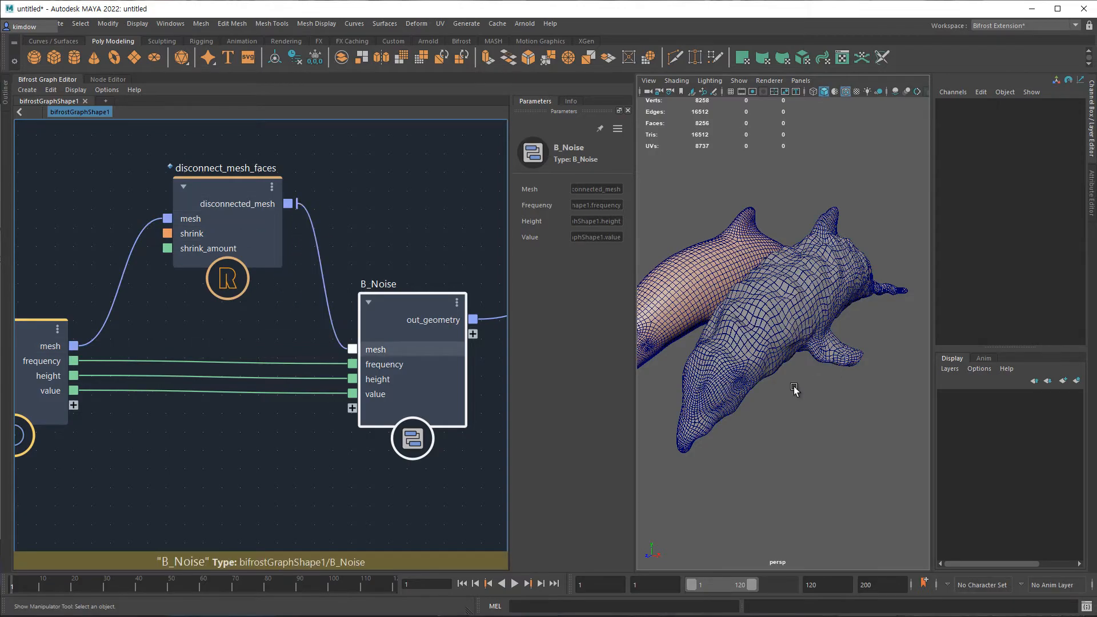
- Set the Shrink Amount of disconnect_mesh_faces to 0.1 and check the gaps between the dolphin's faces
{"action": "scroll", "coordinate": [798, 389], "scroll_direction": "up", "scroll_amount": 10}
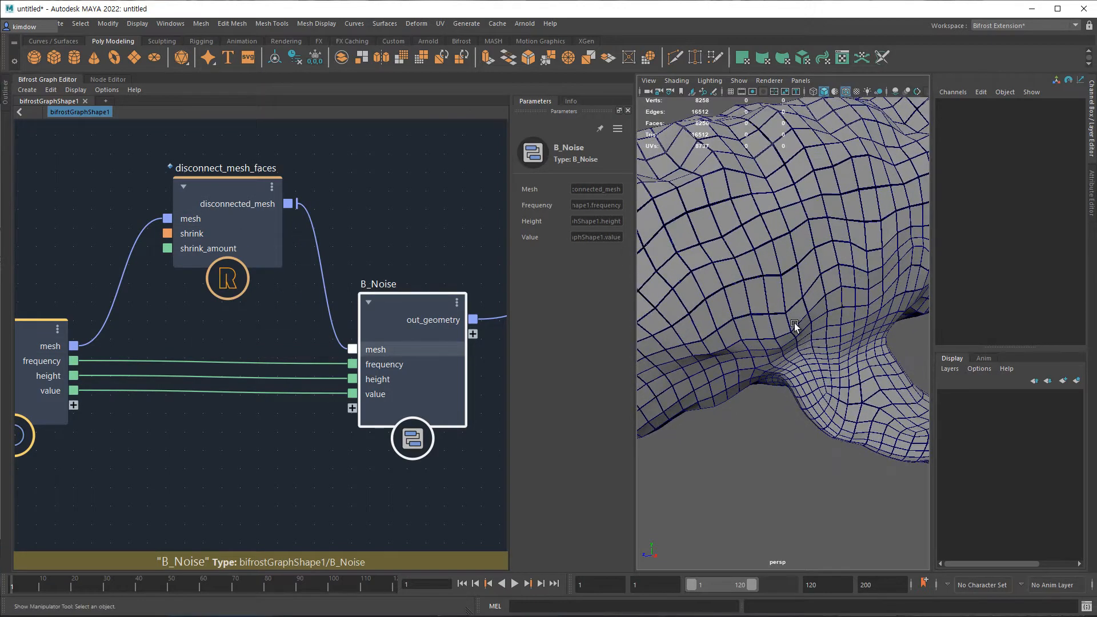
{"action": "left_click", "coordinate": [234, 186]}
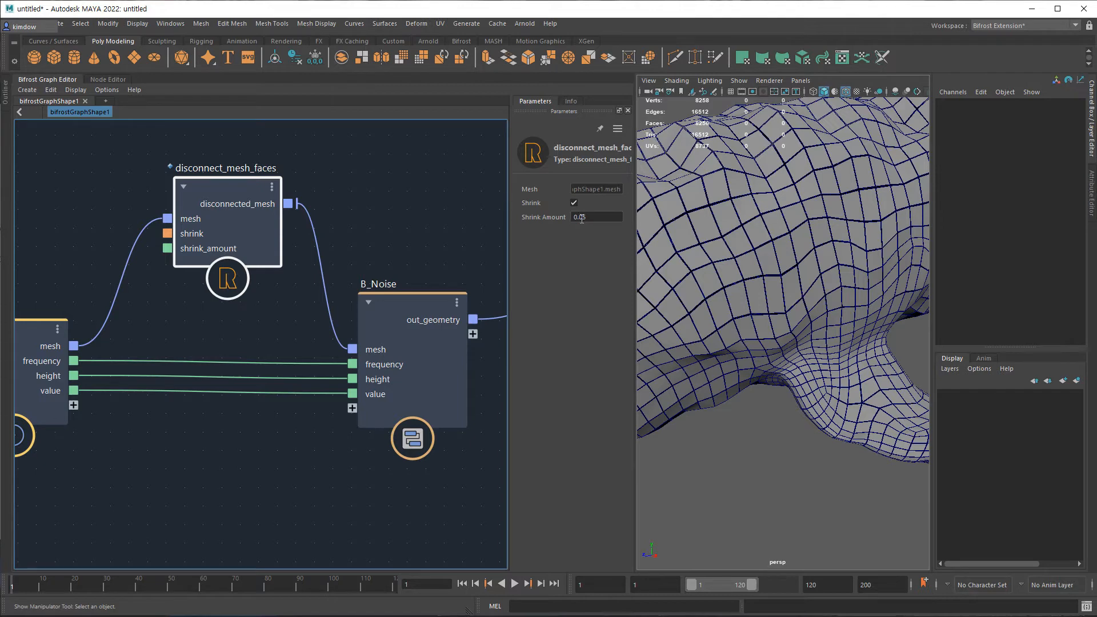
{"action": "left_click", "coordinate": [607, 219]}
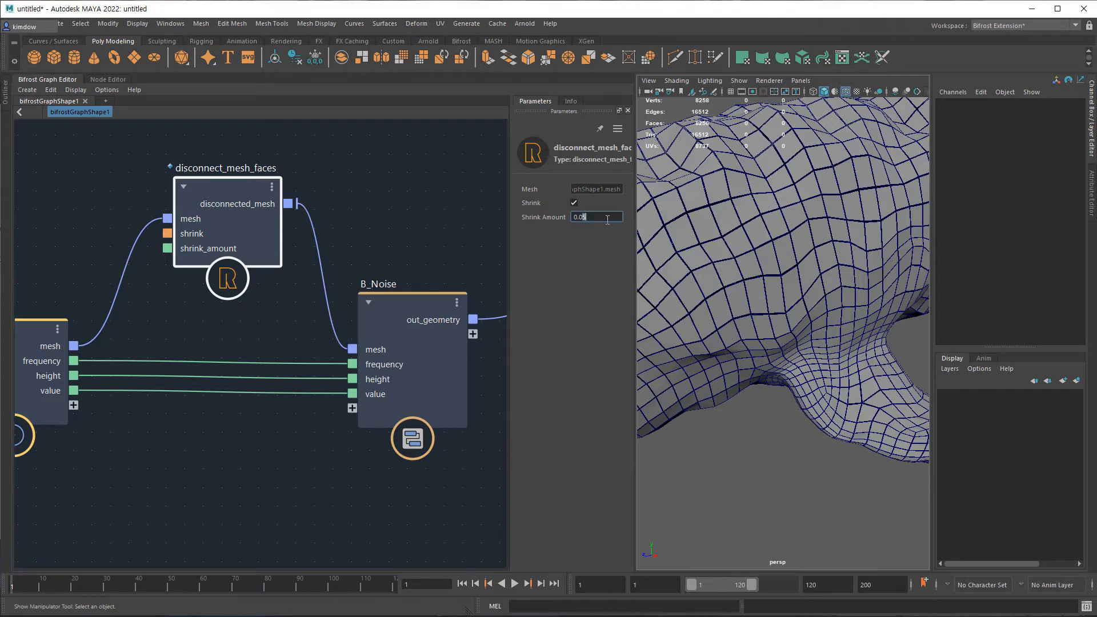
{"action": "key", "text": "Return"}
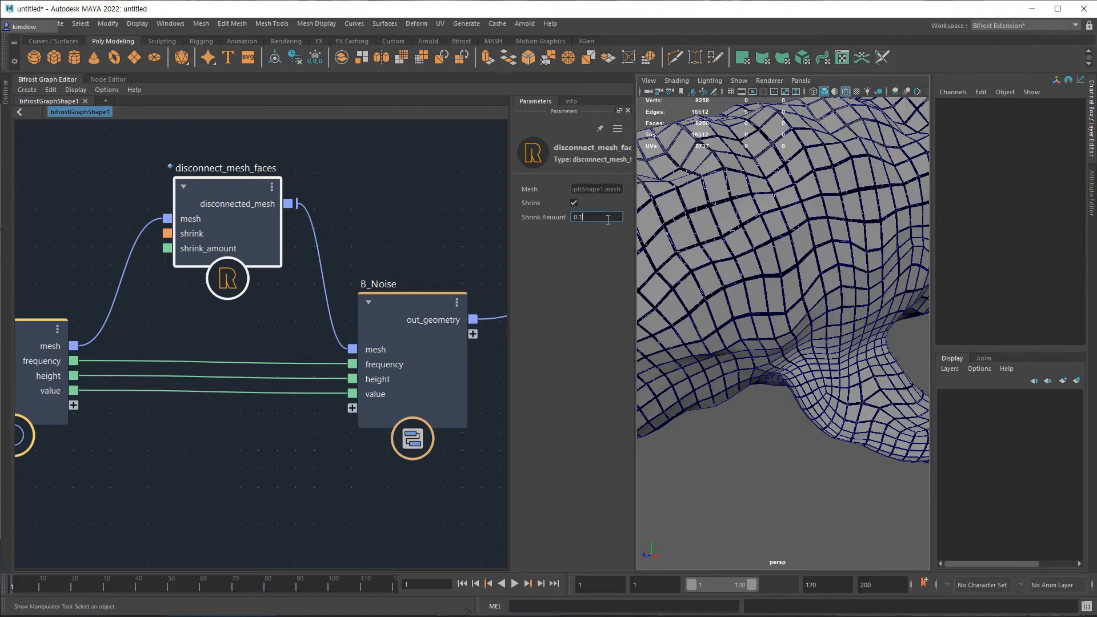
{"action": "left_click_drag", "start_coordinate": [702, 234], "coordinate": [758, 223], "text": "alt"}
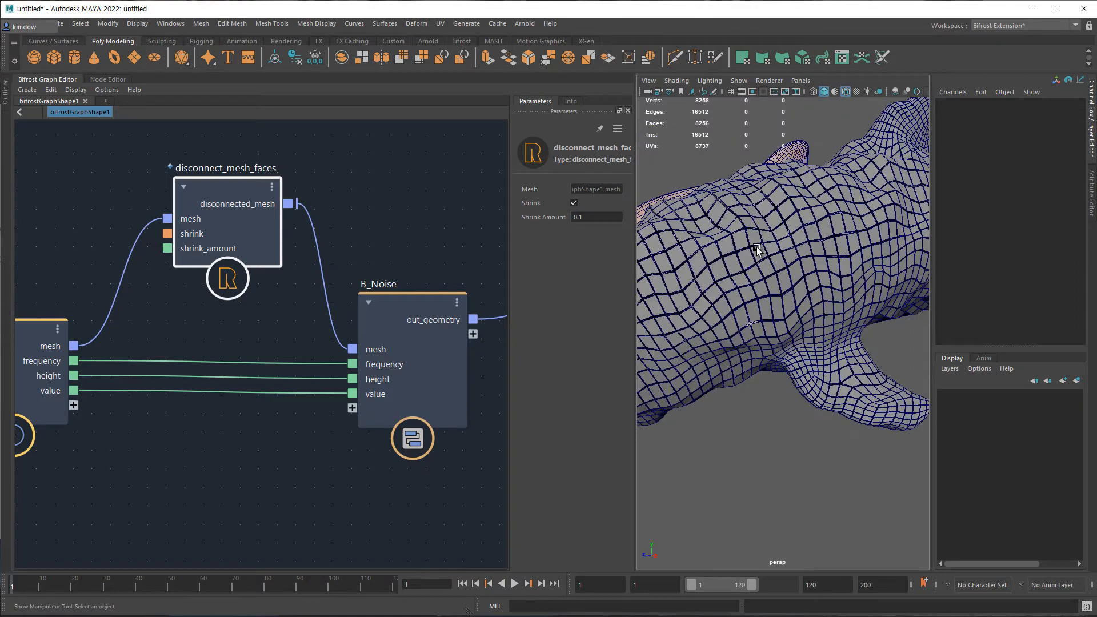
{"action": "left_click_drag", "start_coordinate": [765, 261], "coordinate": [794, 255], "text": "alt"}
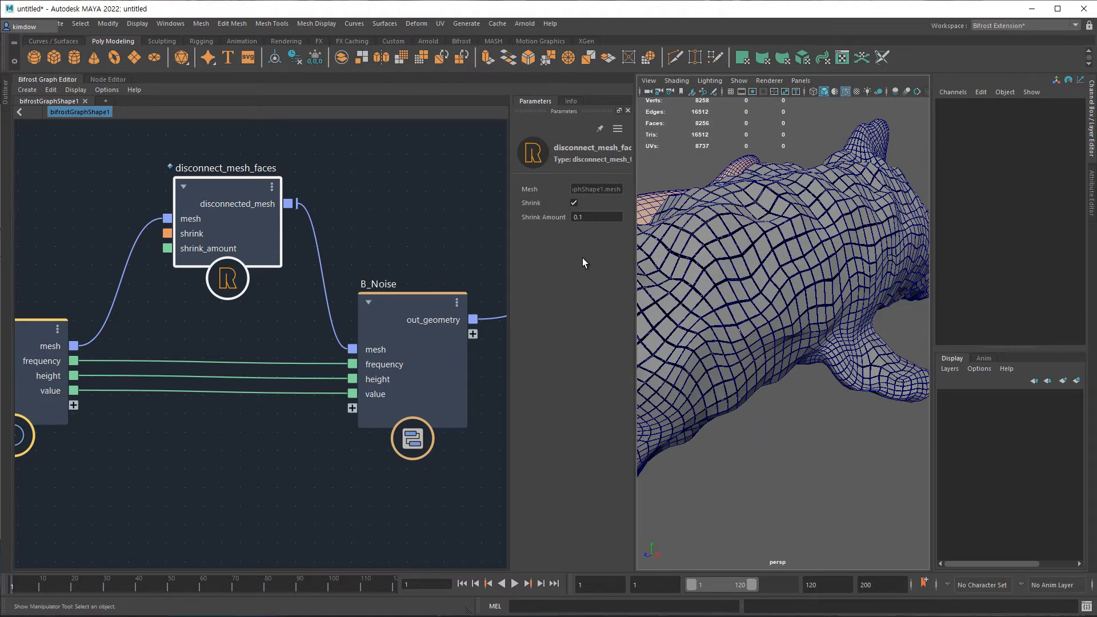
- Add an extrude node to the Bifrost graph and place it between B_Noise and the output node
{"action": "middle_click_drag", "start_coordinate": [217, 306], "coordinate": [306, 291], "text": "alt"}
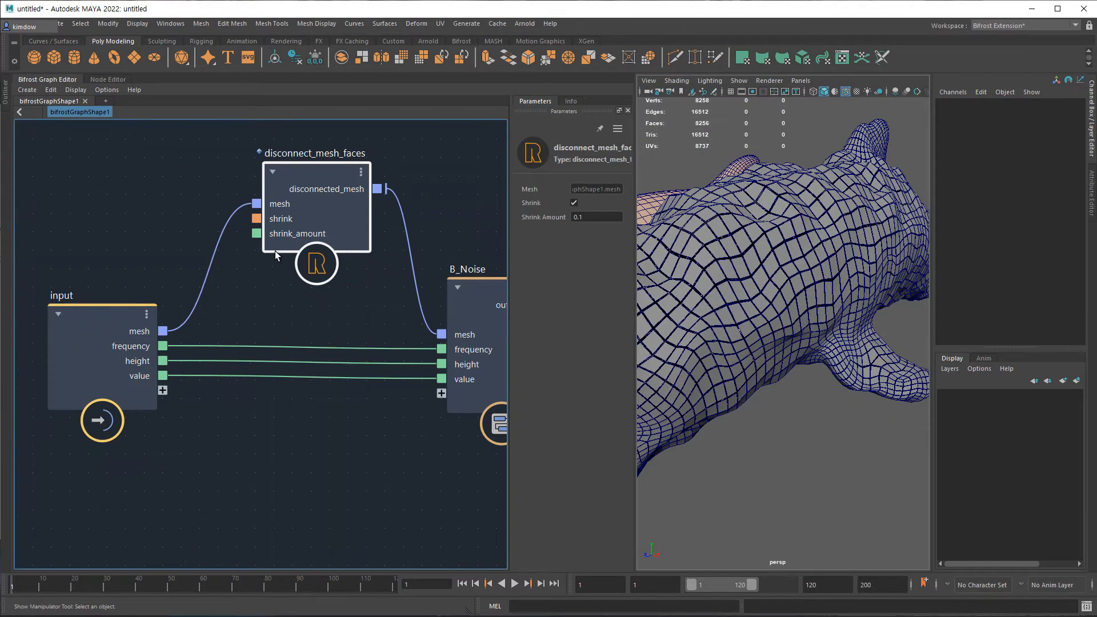
{"action": "left_click_drag", "start_coordinate": [216, 374], "coordinate": [237, 308]}
{"action": "middle_click_drag", "start_coordinate": [326, 311], "coordinate": [160, 311], "text": "alt"}
{"action": "left_click_drag", "start_coordinate": [838, 351], "coordinate": [799, 321], "text": "alt"}
{"action": "middle_click_drag", "start_coordinate": [379, 238], "coordinate": [245, 238], "text": "alt"}
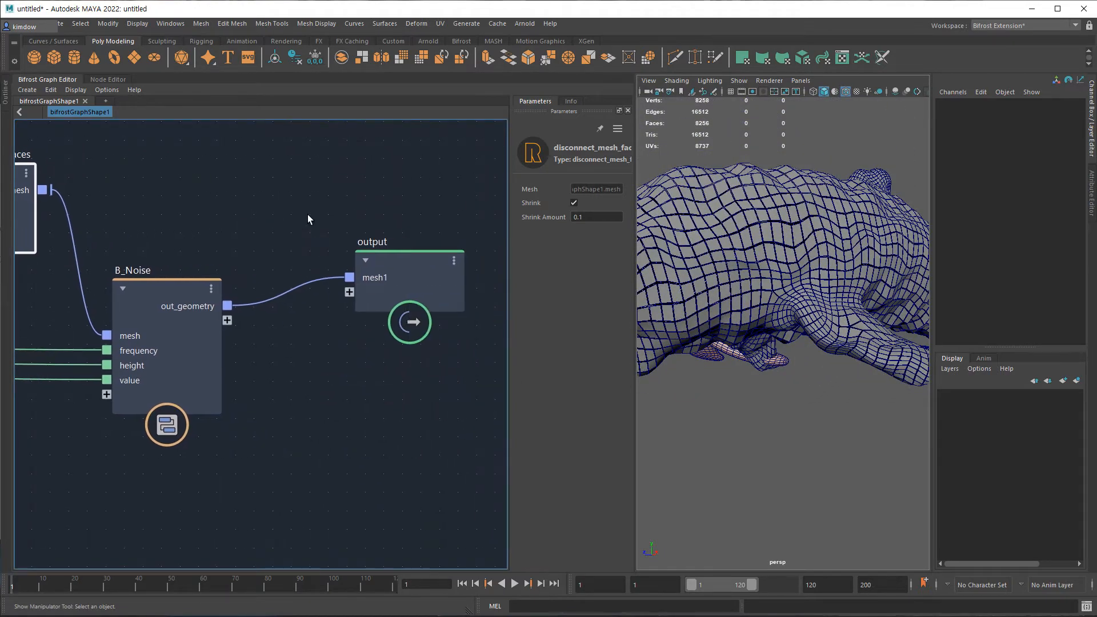
{"action": "left_click", "coordinate": [311, 205]}
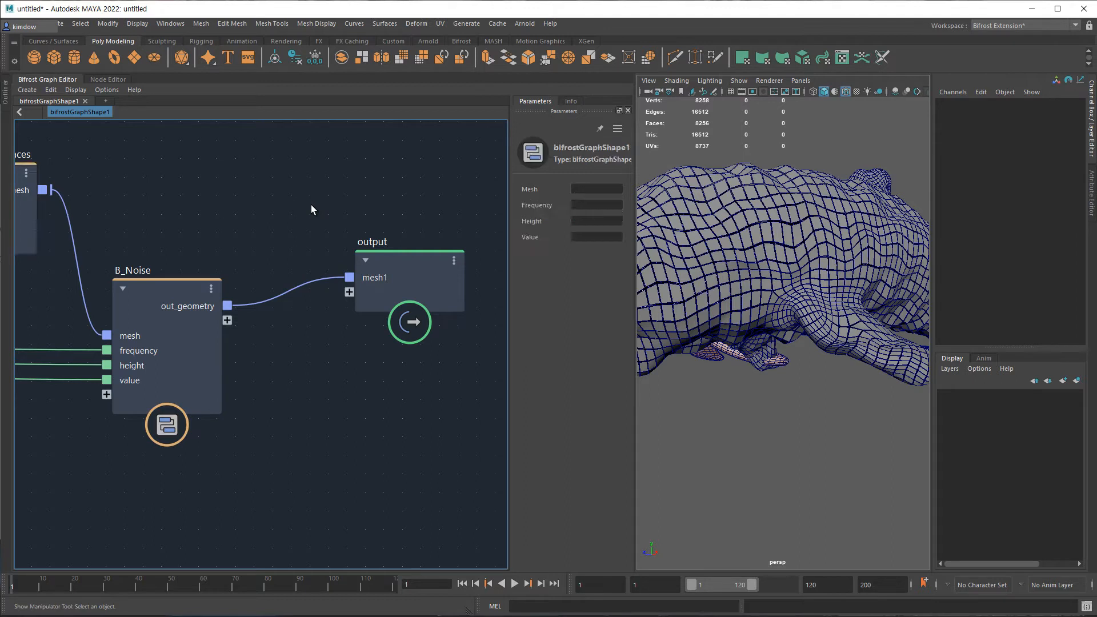
{"action": "key", "text": "Tab"}
{"action": "type", "text": "ext"}
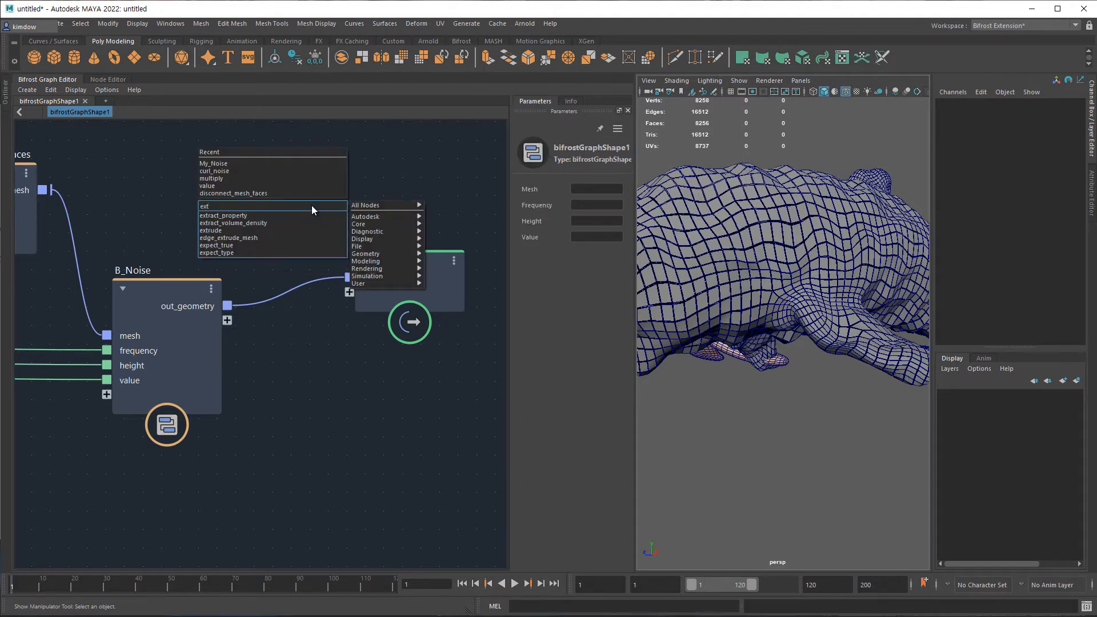
{"action": "left_click", "coordinate": [291, 230]}
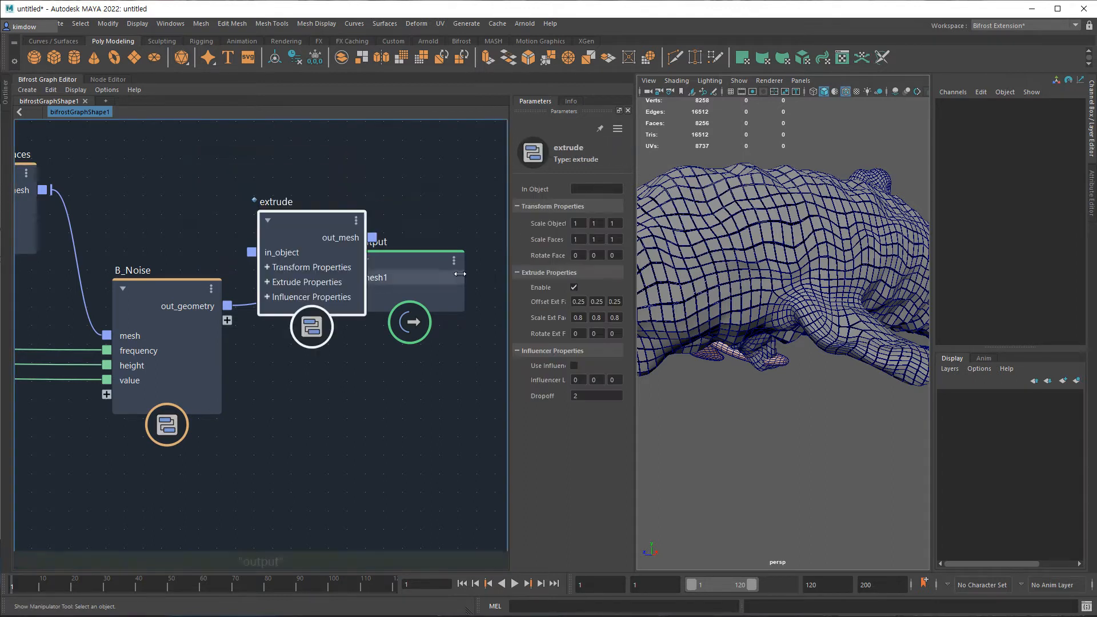
{"action": "left_click_drag", "start_coordinate": [407, 257], "coordinate": [491, 257]}
{"action": "left_click_drag", "start_coordinate": [309, 220], "coordinate": [339, 326]}
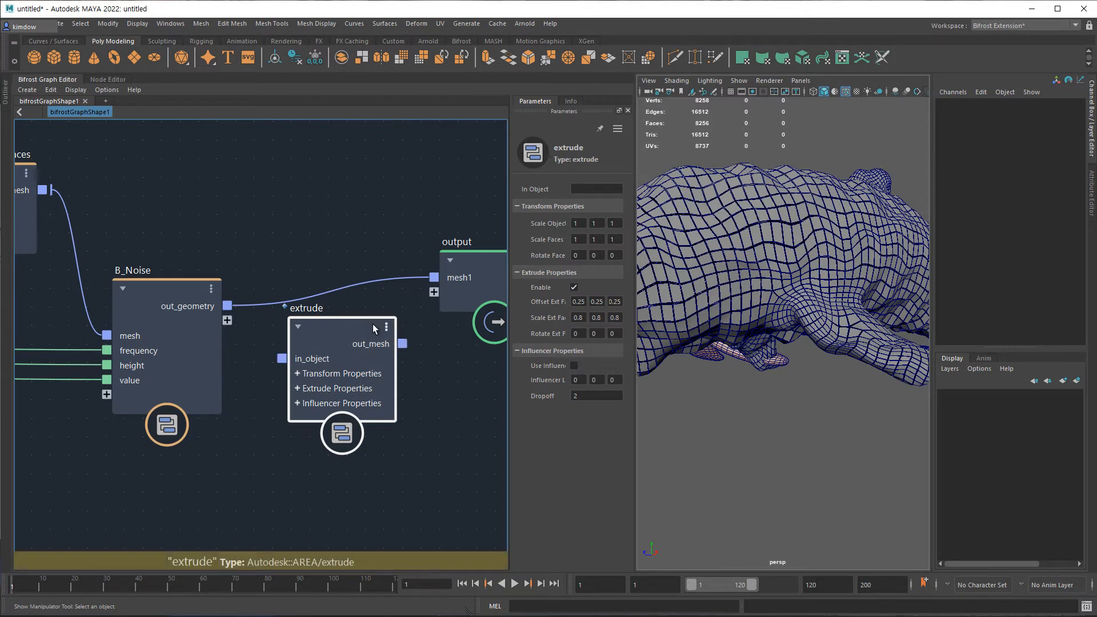
- Connect B_Noise's out_geometry to extrude's in_object and extrude's out_mesh to the output's mesh1, aligning the extrude node with them
{"action": "left_click_drag", "start_coordinate": [227, 305], "coordinate": [280, 358]}
{"action": "left_click_drag", "start_coordinate": [403, 343], "coordinate": [434, 277]}
{"action": "scroll", "coordinate": [768, 280], "scroll_direction": "up", "scroll_amount": 4}
{"action": "left_click_drag", "start_coordinate": [774, 286], "coordinate": [830, 286], "text": "alt"}
{"action": "right_click_drag", "start_coordinate": [830, 286], "coordinate": [763, 296], "text": "alt"}
{"action": "left_click_drag", "start_coordinate": [763, 297], "coordinate": [805, 309], "text": "alt"}
{"action": "mouse_move", "coordinate": [355, 323]}
{"action": "left_mouse_down"}
{"action": "mouse_move", "coordinate": [349, 230]}
{"action": "mouse_move", "coordinate": [345, 307]}
{"action": "left_mouse_up"}
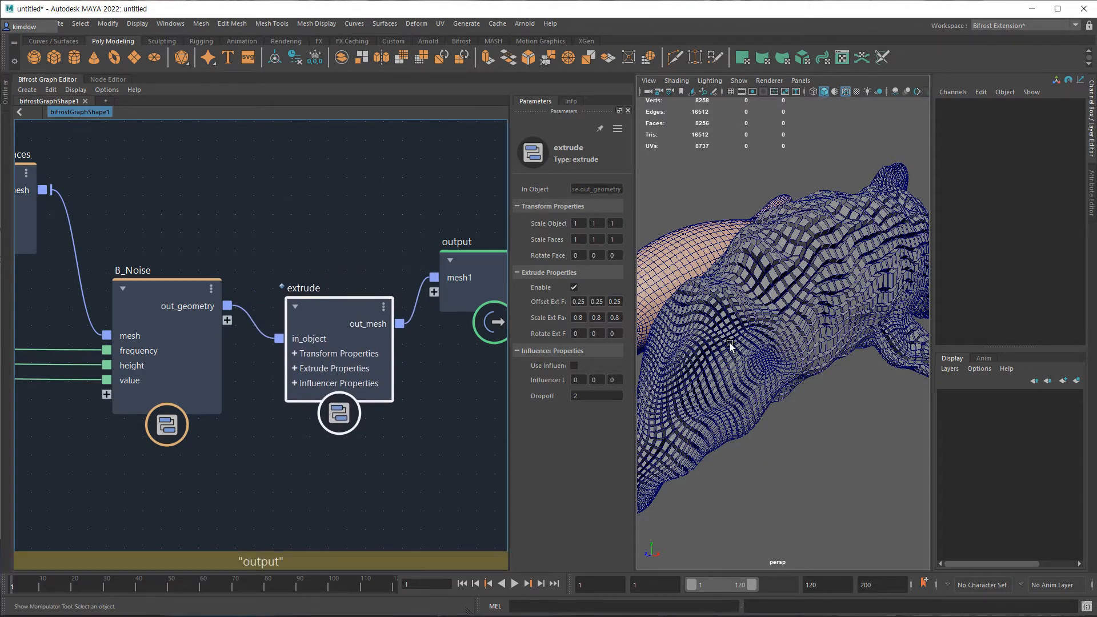
- Set all three Offset Ext Faces values of the extrude node to 0
{"action": "scroll", "coordinate": [832, 360], "scroll_direction": "up", "scroll_amount": 5}
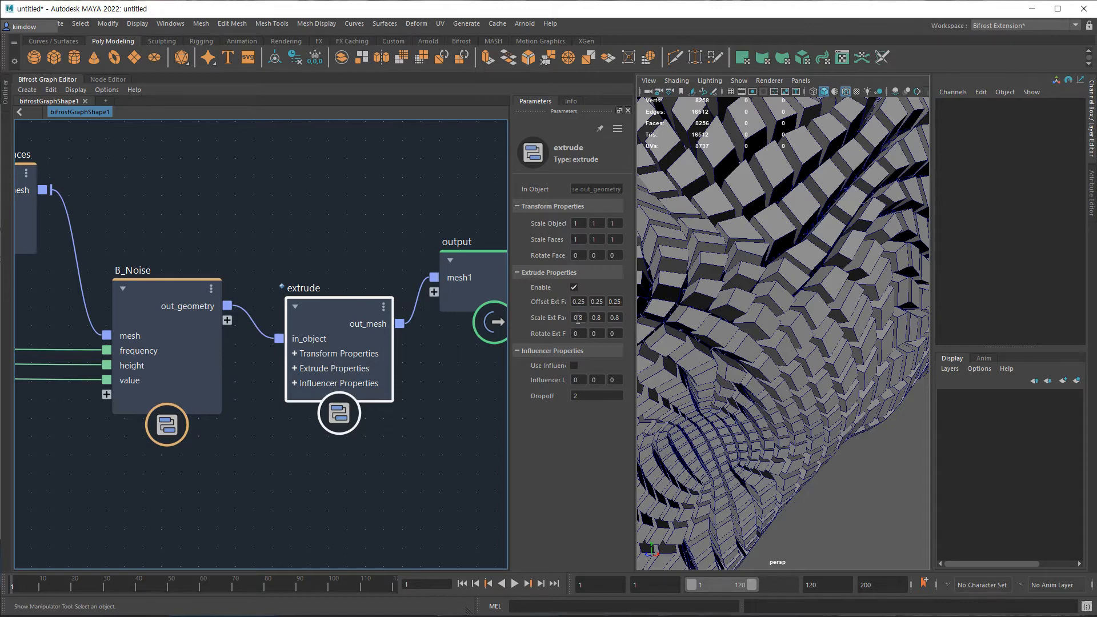
{"action": "double_click", "coordinate": [579, 301]}
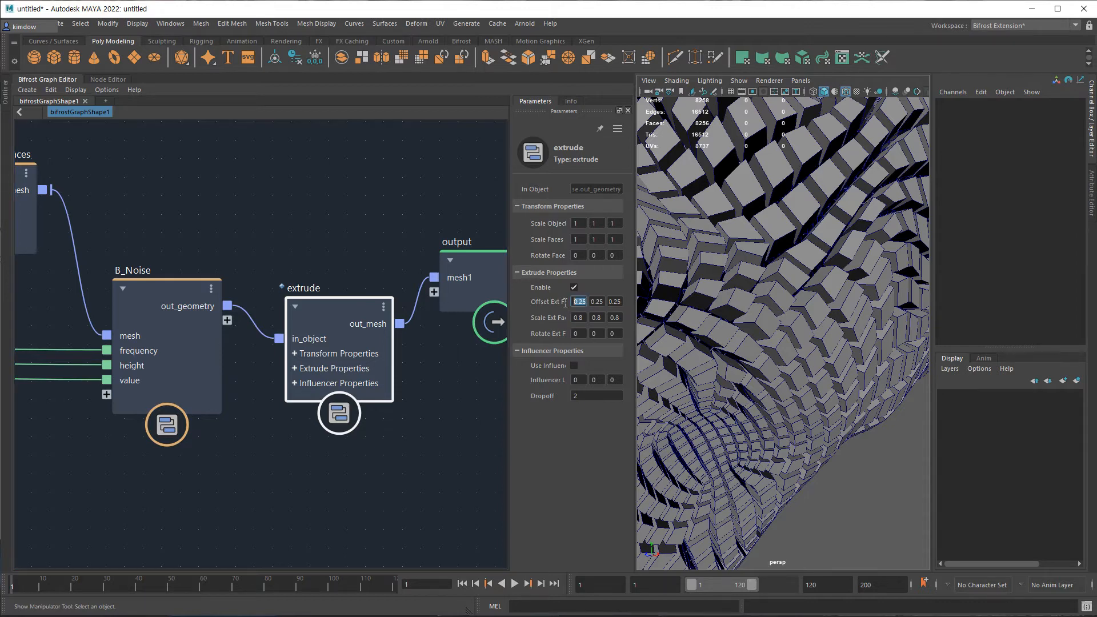
{"action": "type", "text": "0"}
{"action": "double_click", "coordinate": [592, 301]}
{"action": "type", "text": "0"}
{"action": "double_click", "coordinate": [614, 302]}
{"action": "type", "text": "0"}
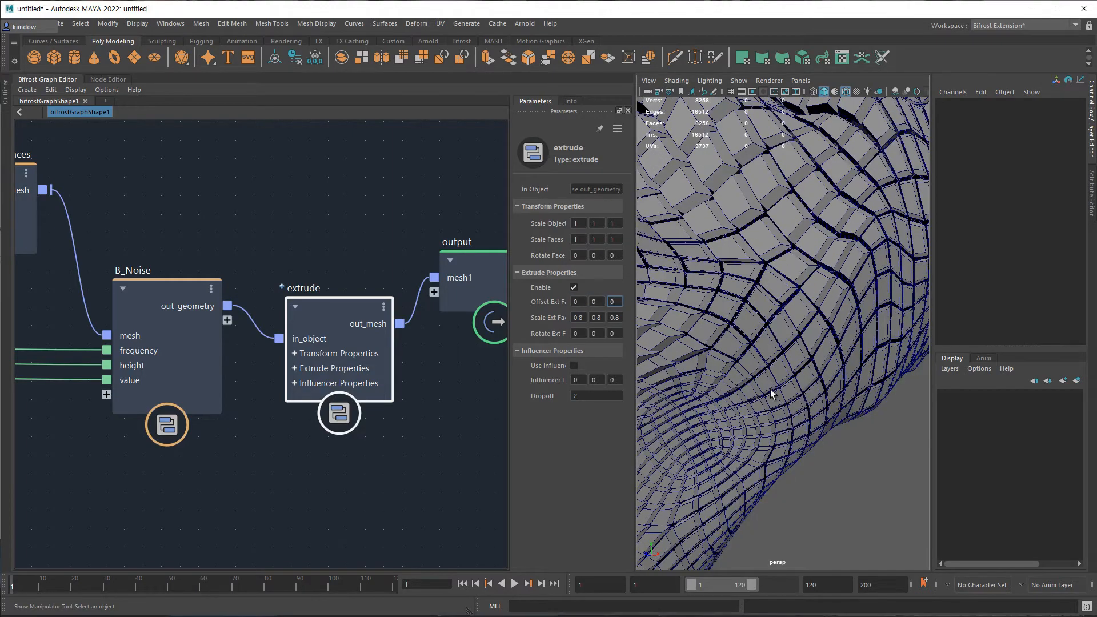
{"action": "right_click_drag", "start_coordinate": [771, 337], "coordinate": [797, 341], "text": "alt"}
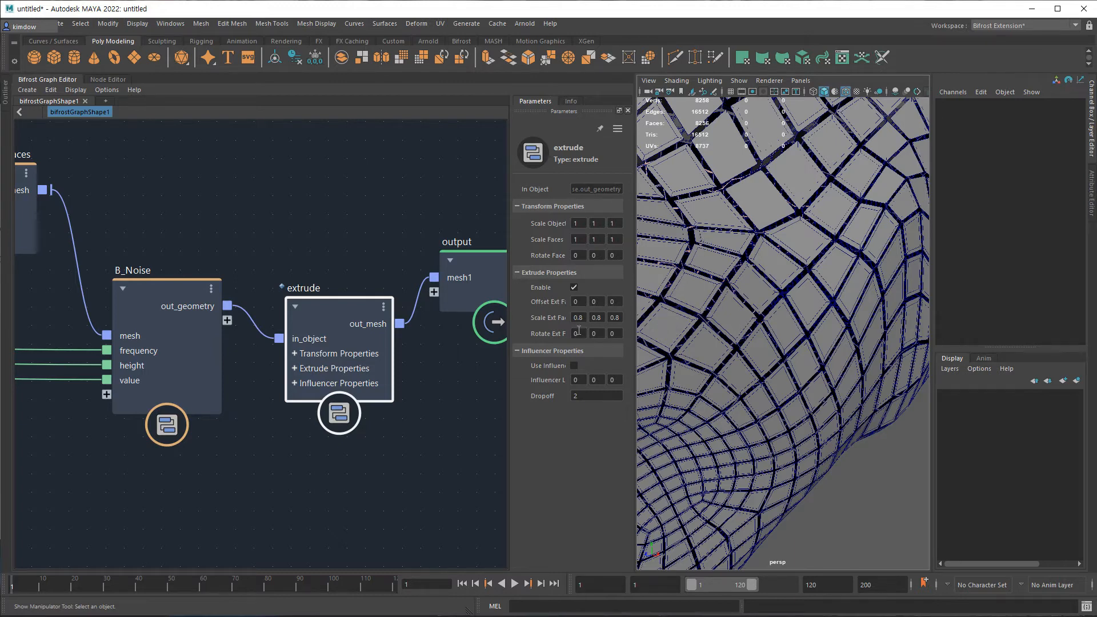
- Set all three Scale Ext Faces values of the extrude node to 1
{"action": "double_click", "coordinate": [578, 317]}
{"action": "type", "text": "1"}
{"action": "key", "text": "Tab"}
{"action": "type", "text": "1"}
{"action": "key", "text": "Tab"}
{"action": "type", "text": "1"}
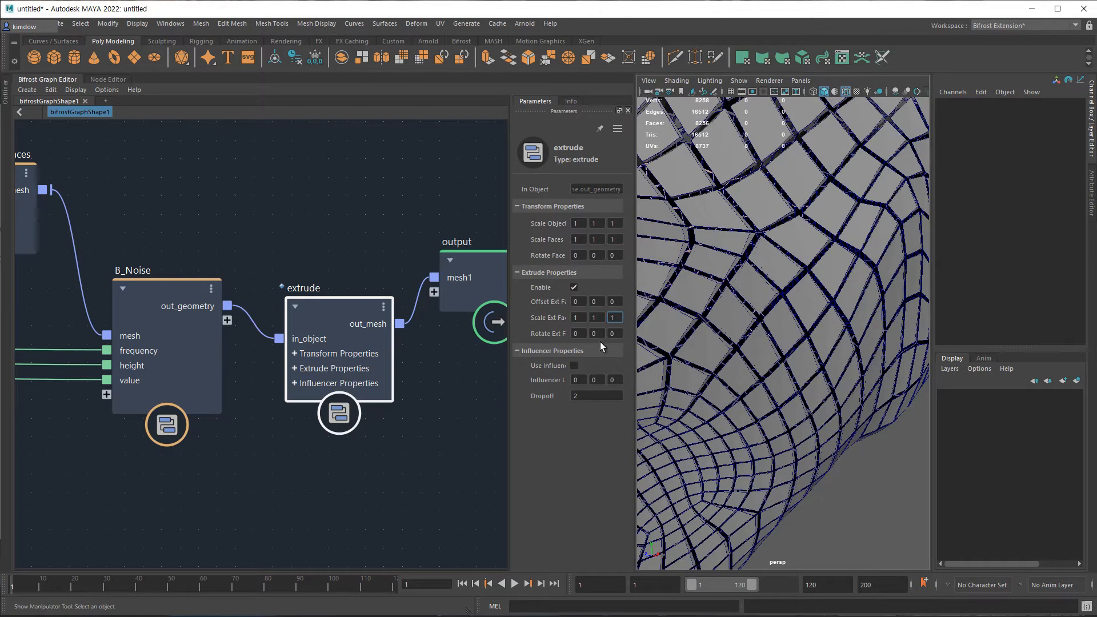
- Set all three Offset Ext Faces values of the extrude node to 0.1
{"action": "left_click", "coordinate": [578, 301]}
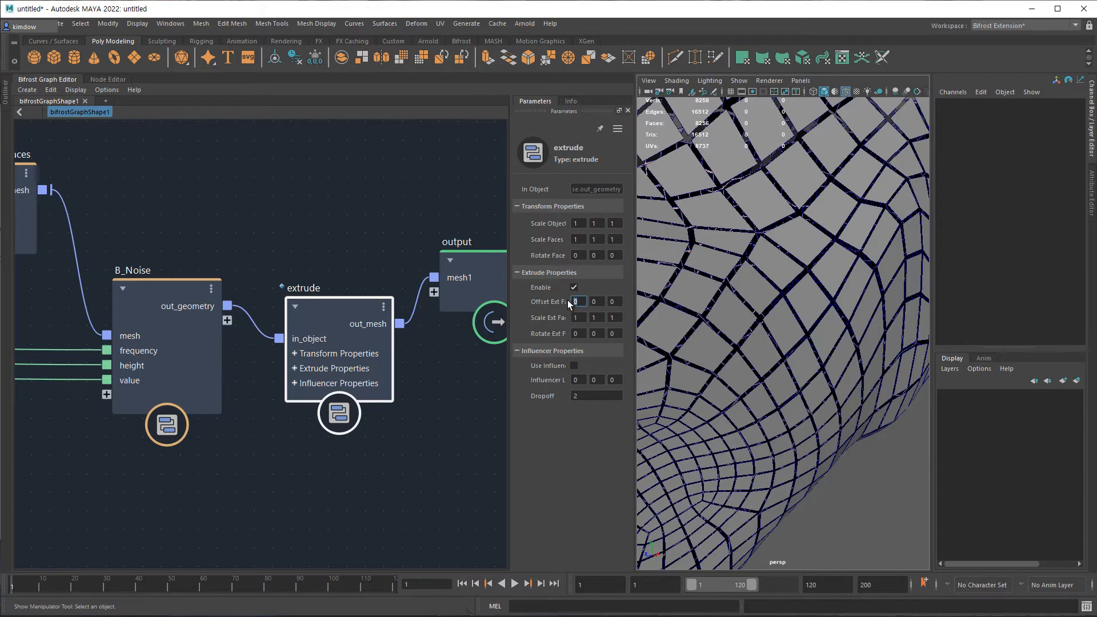
{"action": "type", "text": "0.1"}
{"action": "left_click", "coordinate": [589, 302]}
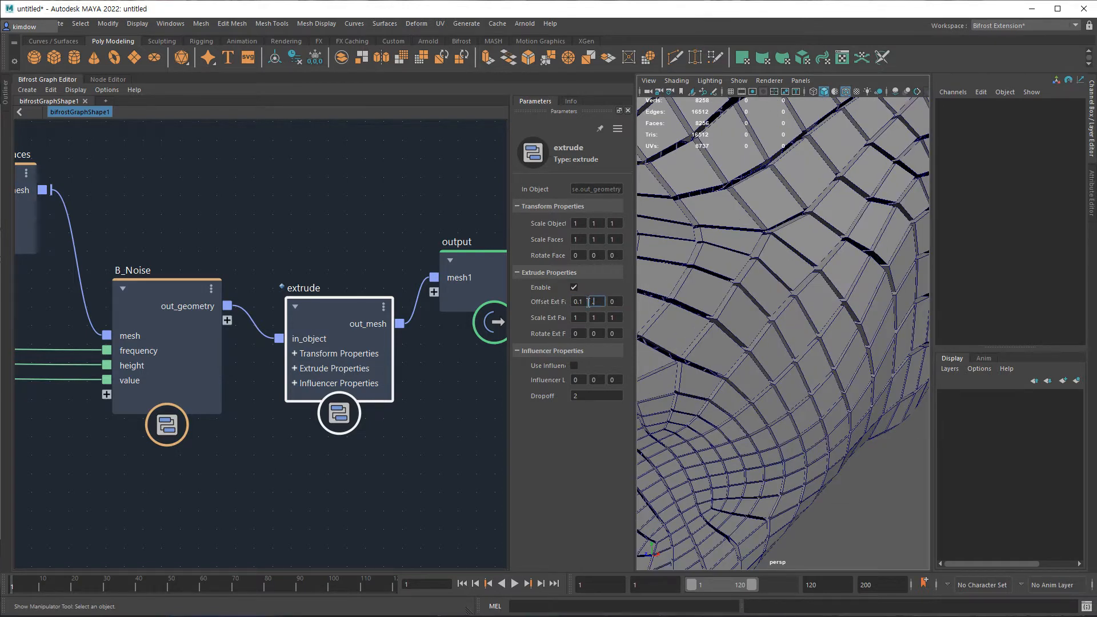
{"action": "type", "text": ".1"}
{"action": "left_click", "coordinate": [614, 302]}
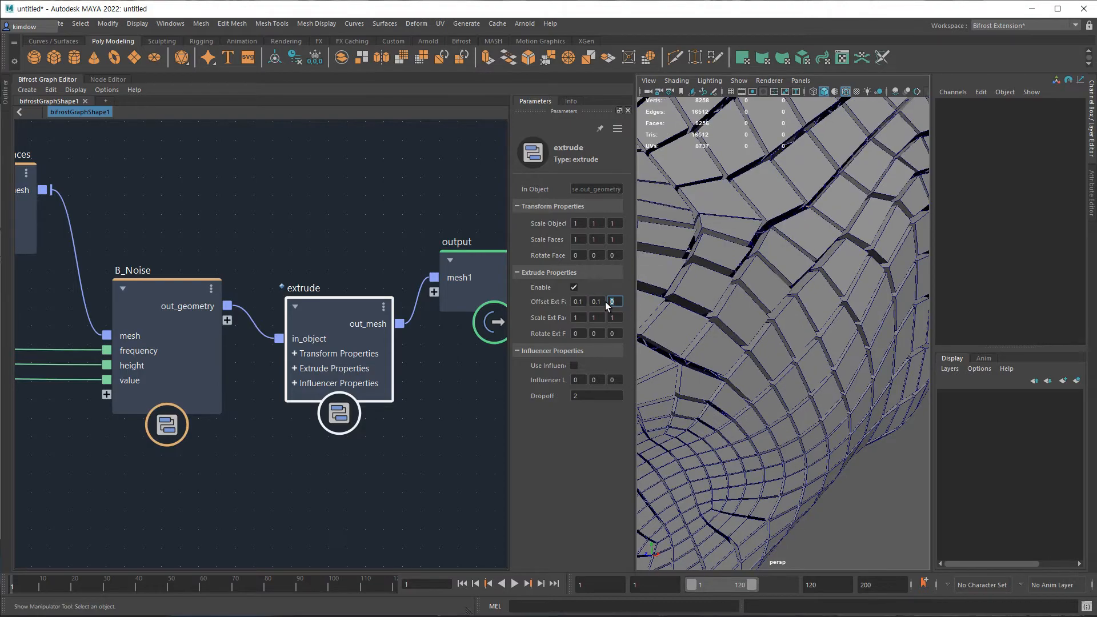
{"action": "key", "text": "Return"}
{"action": "mouse_move", "coordinate": [832, 355]}
{"action": "right_mouse_down", "text": "alt"}
{"action": "mouse_move", "coordinate": [788, 356]}
{"action": "mouse_move", "coordinate": [832, 360]}
{"action": "mouse_move", "coordinate": [818, 362]}
{"action": "right_mouse_up", "text": "alt"}
- Move the extrude node slightly lower in the graph and create a locator in the scene
{"action": "left_click_drag", "start_coordinate": [332, 294], "coordinate": [330, 326]}
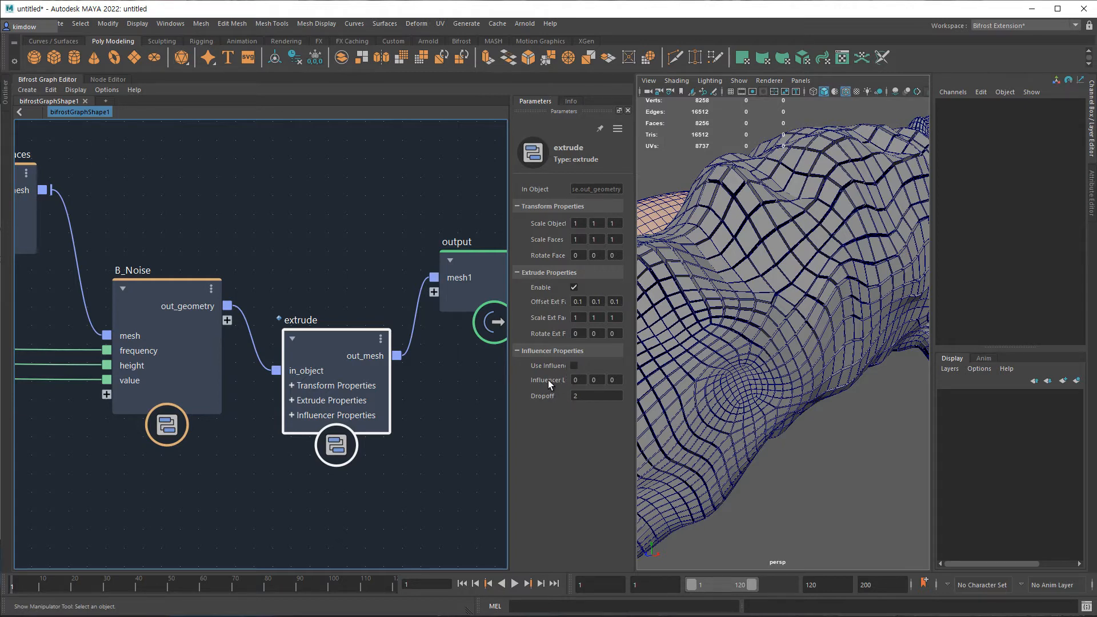
{"action": "right_click_drag", "start_coordinate": [812, 356], "coordinate": [739, 365], "text": "alt"}
{"action": "mouse_move", "coordinate": [740, 365]}
{"action": "left_mouse_down", "text": "alt"}
{"action": "mouse_move", "coordinate": [744, 351]}
{"action": "mouse_move", "coordinate": [736, 355]}
{"action": "left_mouse_up", "text": "alt"}
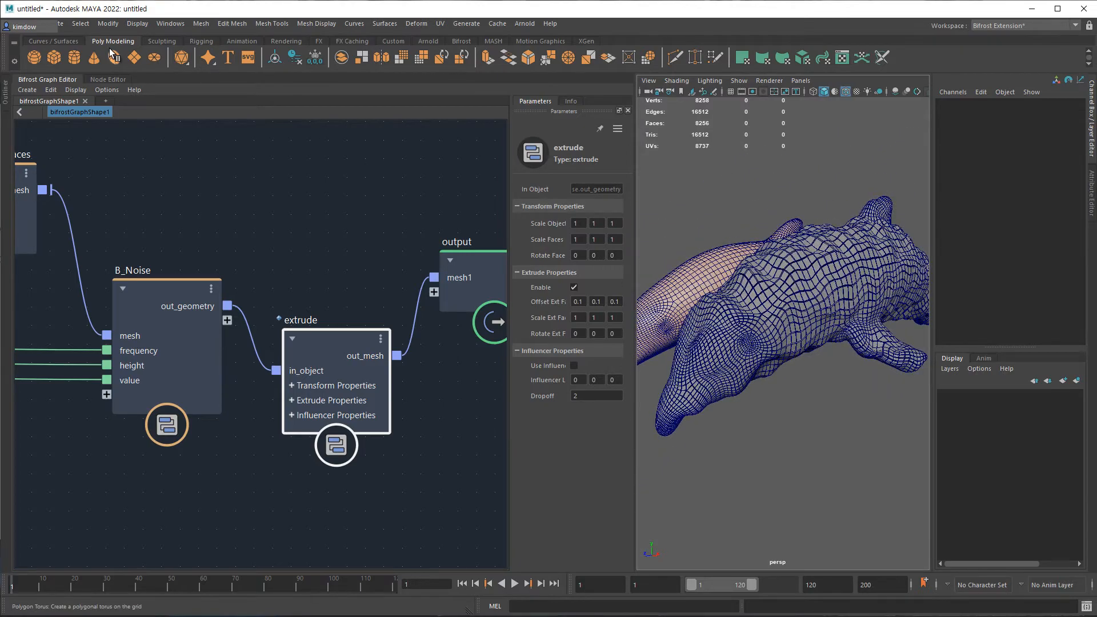
{"action": "left_click", "coordinate": [109, 25]}
{"action": "mouse_move", "coordinate": [60, 24]}
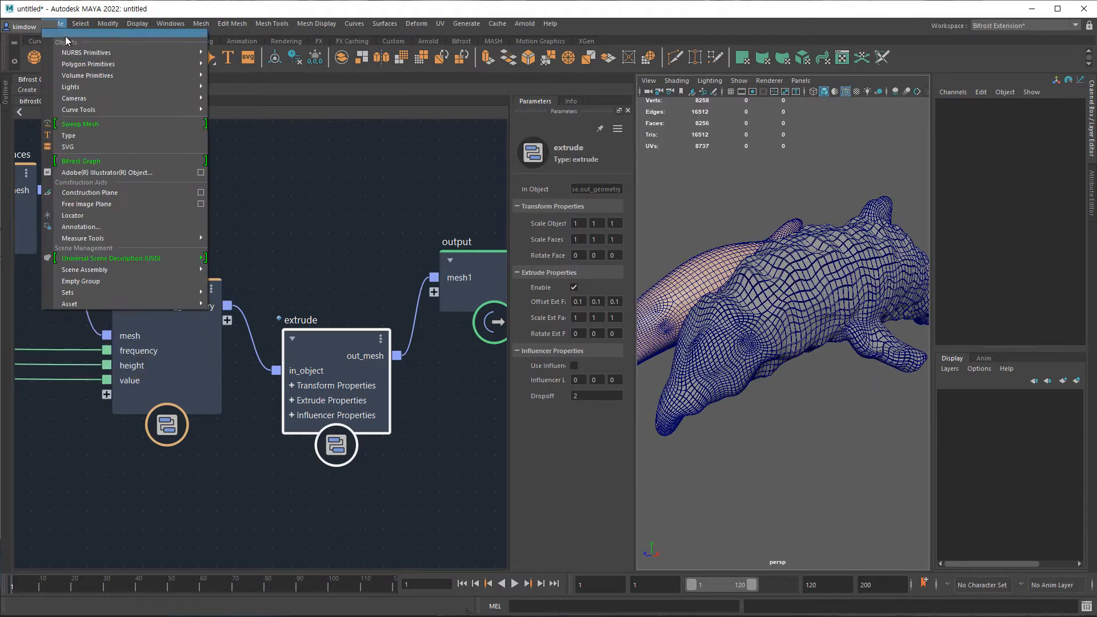
{"action": "left_click", "coordinate": [119, 217]}
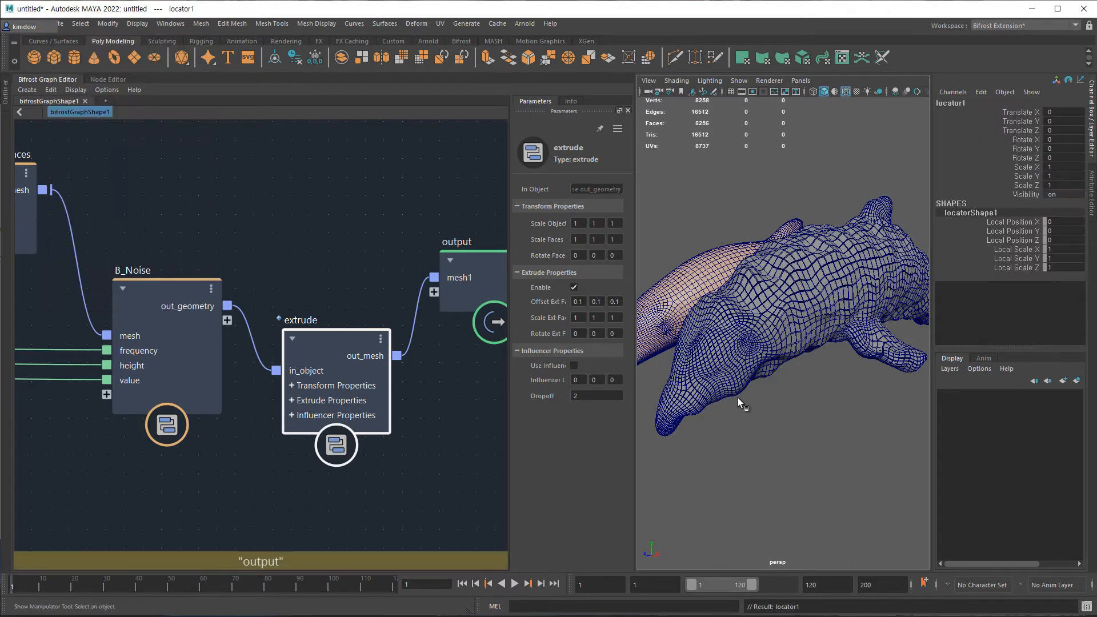
{"action": "left_click", "coordinate": [573, 394]}
{"action": "type", "text": "2"}
{"action": "key", "text": "Return"}
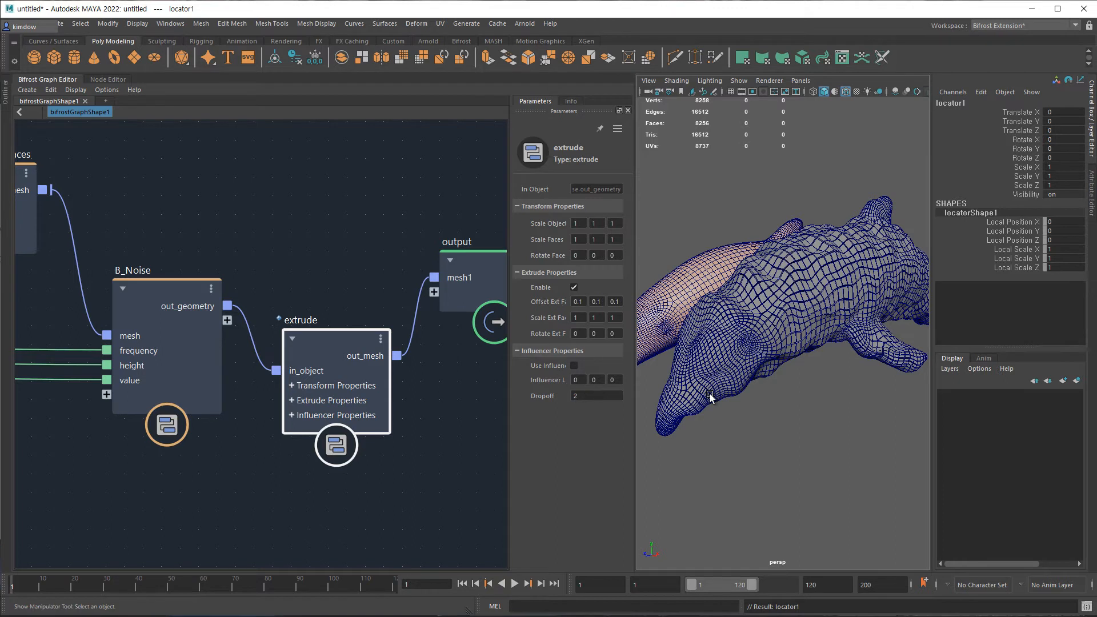
- Expose extrude's influencer_location as a new port on the graph's input node and select the Bifrost dolphin
{"action": "middle_click_drag", "start_coordinate": [289, 259], "coordinate": [410, 249]}
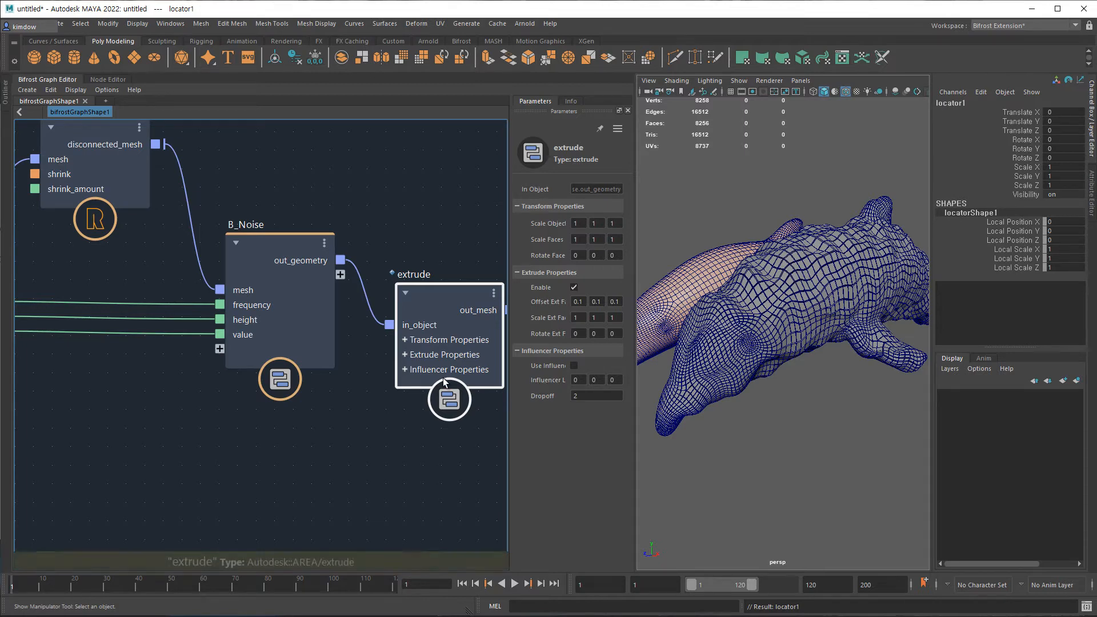
{"action": "left_click", "coordinate": [406, 369]}
{"action": "middle_click_drag", "start_coordinate": [266, 405], "coordinate": [307, 406]}
{"action": "scroll", "coordinate": [307, 406], "scroll_direction": "down", "scroll_amount": 3}
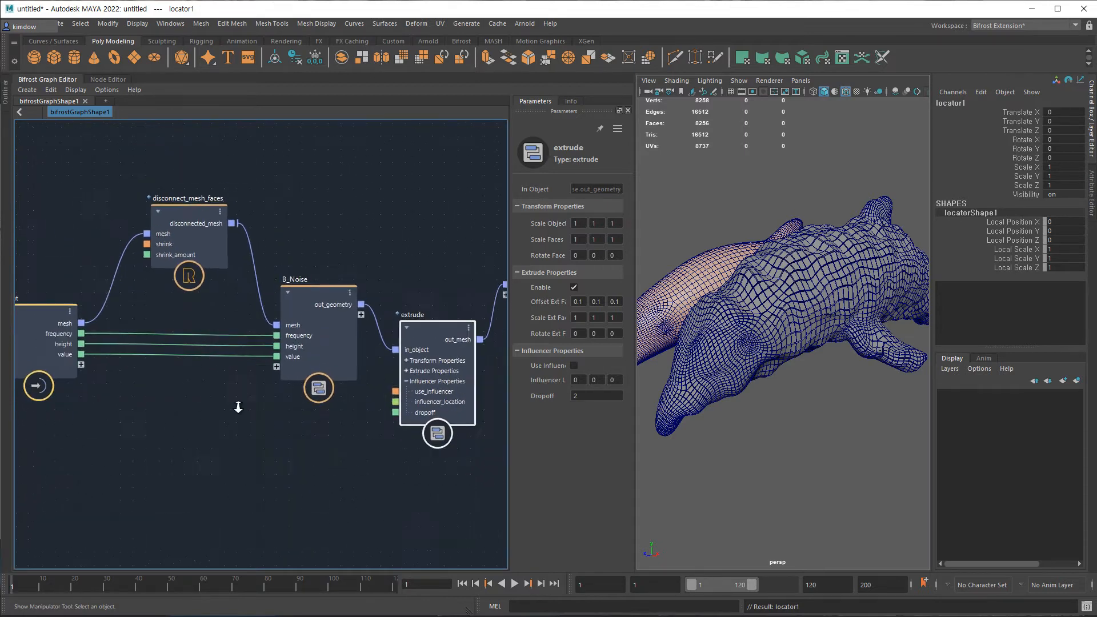
{"action": "left_click_drag", "start_coordinate": [395, 402], "coordinate": [85, 364]}
{"action": "left_click", "coordinate": [817, 289]}
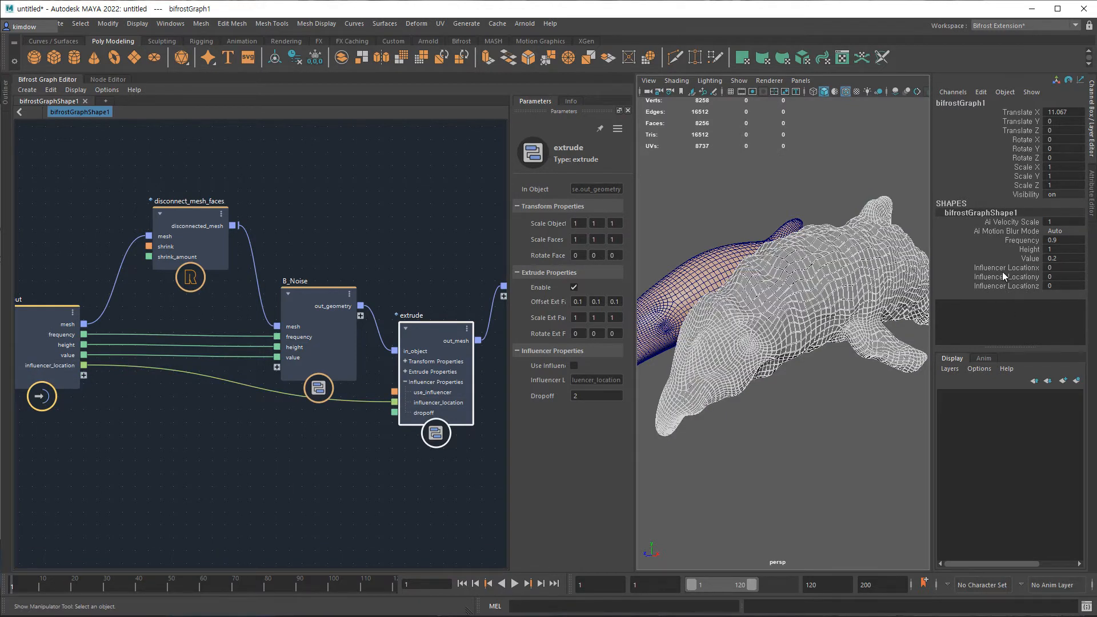
- Switch to the Node Editor and place the locator1 transform node near bifrostGraphShape1
{"action": "left_click", "coordinate": [103, 80]}
{"action": "middle_click_drag", "start_coordinate": [244, 297], "coordinate": [317, 241], "text": "alt"}
{"action": "right_click_drag", "start_coordinate": [332, 294], "coordinate": [218, 277], "text": "alt"}
{"action": "middle_click_drag", "start_coordinate": [306, 291], "coordinate": [166, 286], "text": "alt"}
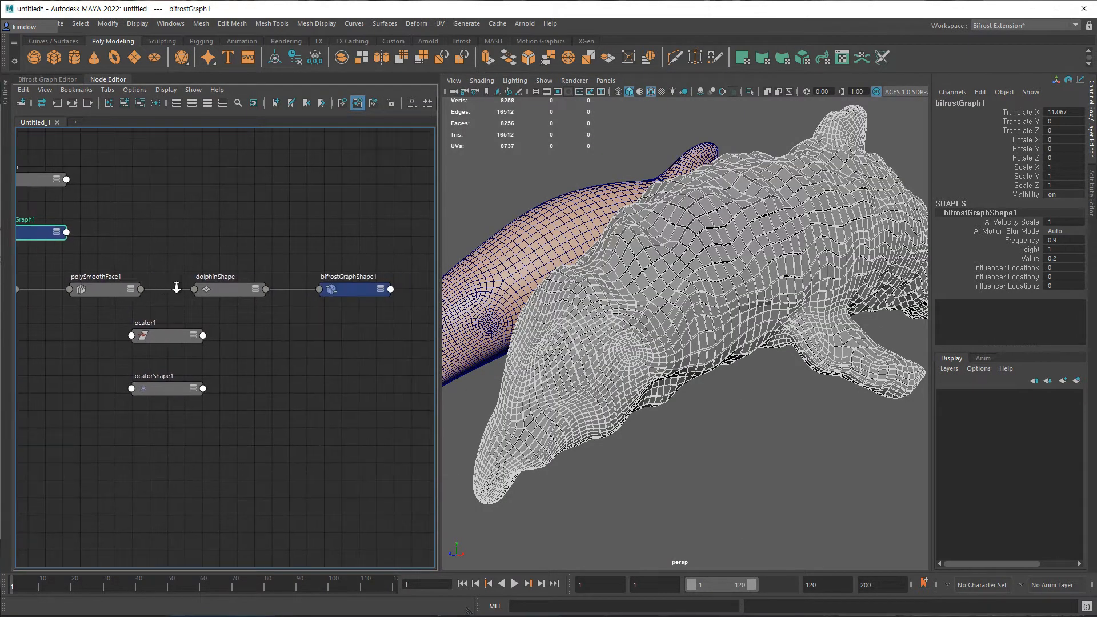
{"action": "right_click_drag", "start_coordinate": [166, 286], "coordinate": [215, 292], "text": "alt"}
{"action": "left_click_drag", "start_coordinate": [194, 354], "coordinate": [271, 343]}
{"action": "middle_click_drag", "start_coordinate": [373, 346], "coordinate": [292, 345], "text": "alt"}
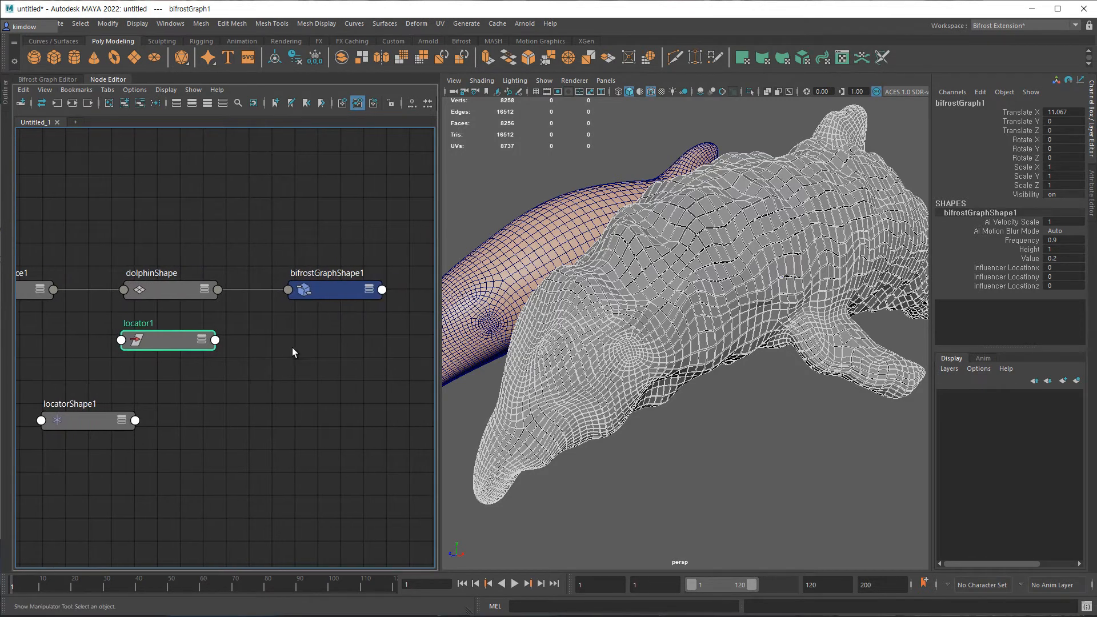
- Connect locator1's Translate output to the Influencer Location input of bifrostGraphShape1
{"action": "left_click", "coordinate": [216, 340]}
{"action": "mouse_move", "coordinate": [302, 474]}
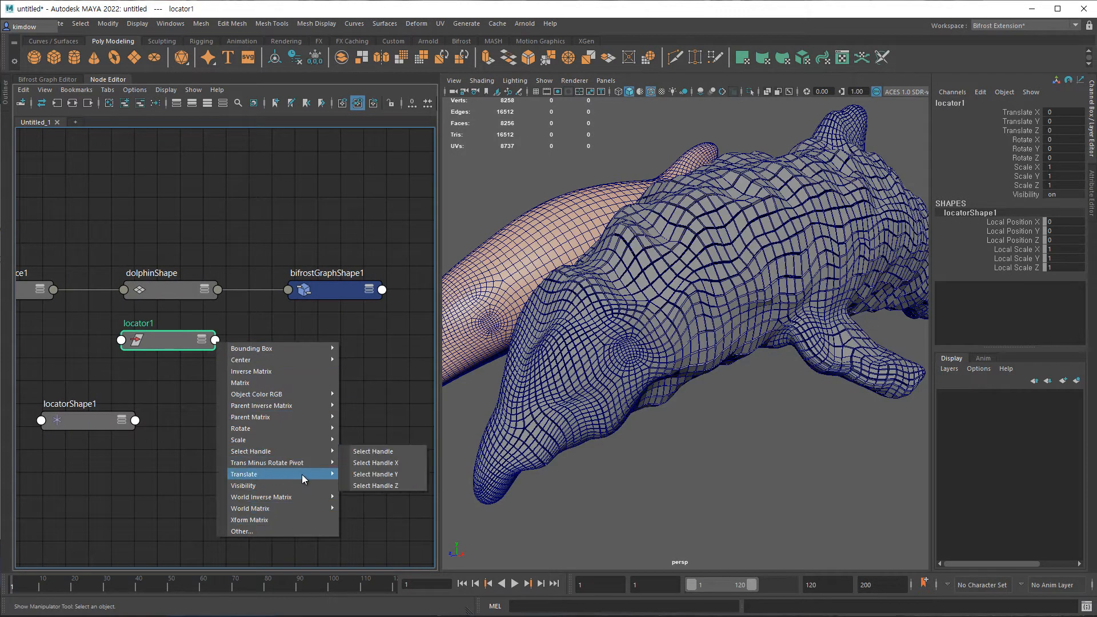
{"action": "left_click", "coordinate": [374, 474]}
{"action": "left_click", "coordinate": [297, 291]}
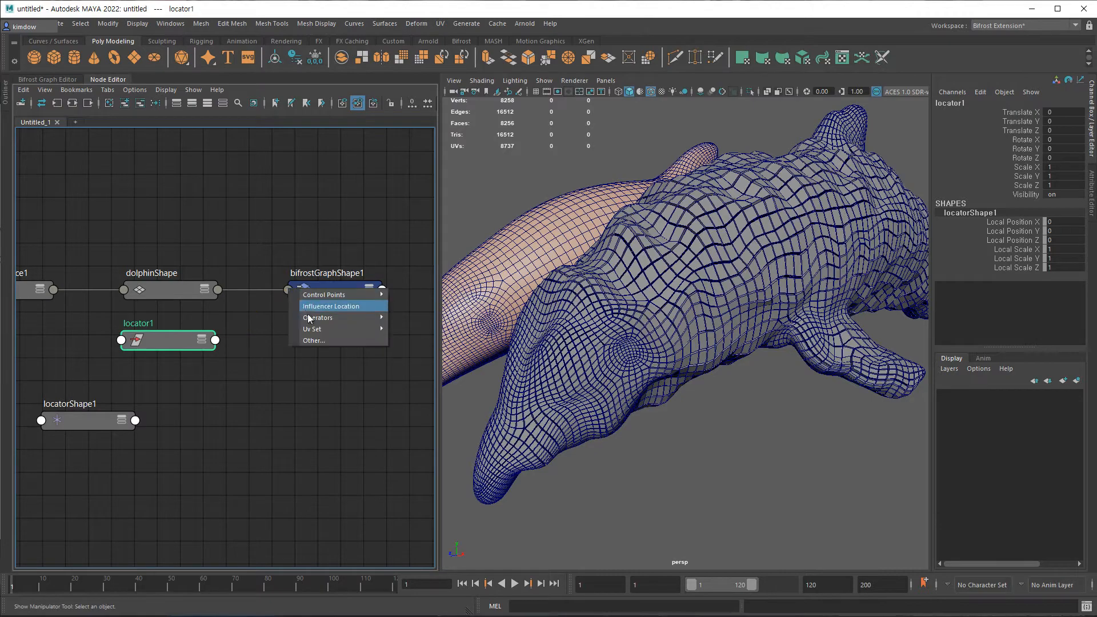
{"action": "left_click", "coordinate": [348, 307]}
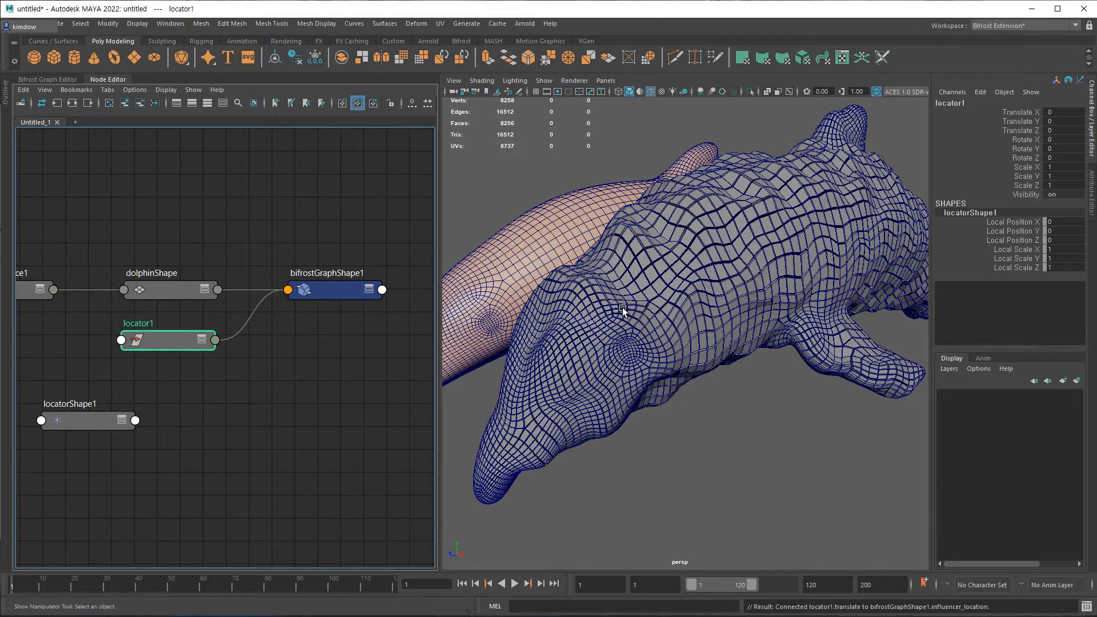
{"action": "right_click_drag", "start_coordinate": [719, 355], "coordinate": [678, 357], "text": "alt"}
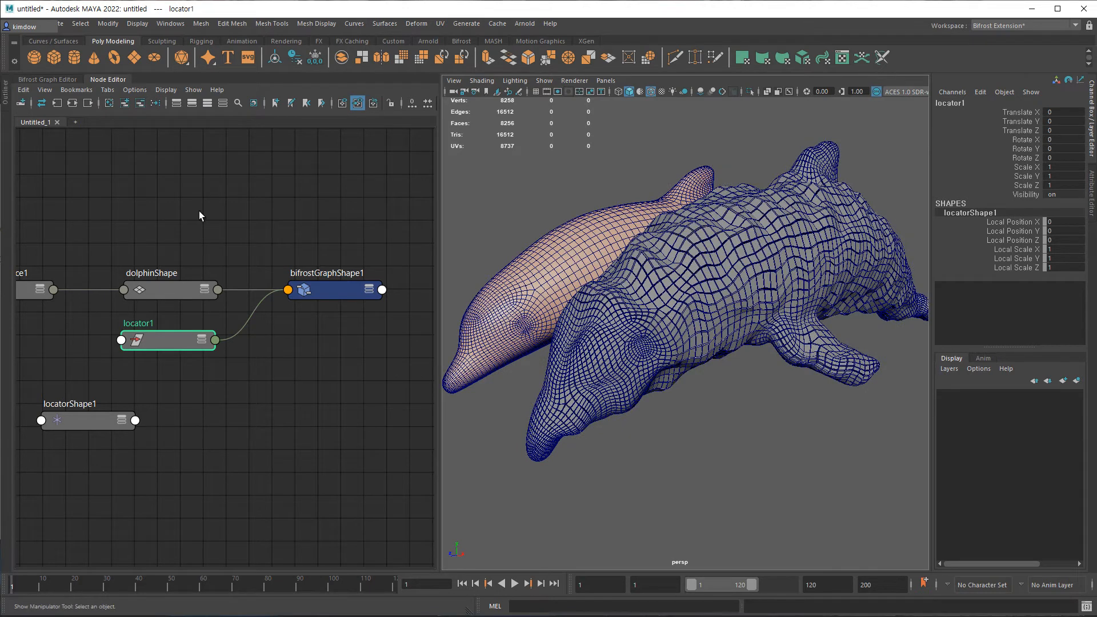
- Enable Use Influencer on the extrude node and move the locator to about Y 2.45, Z 11.8
{"action": "left_click", "coordinate": [47, 79]}
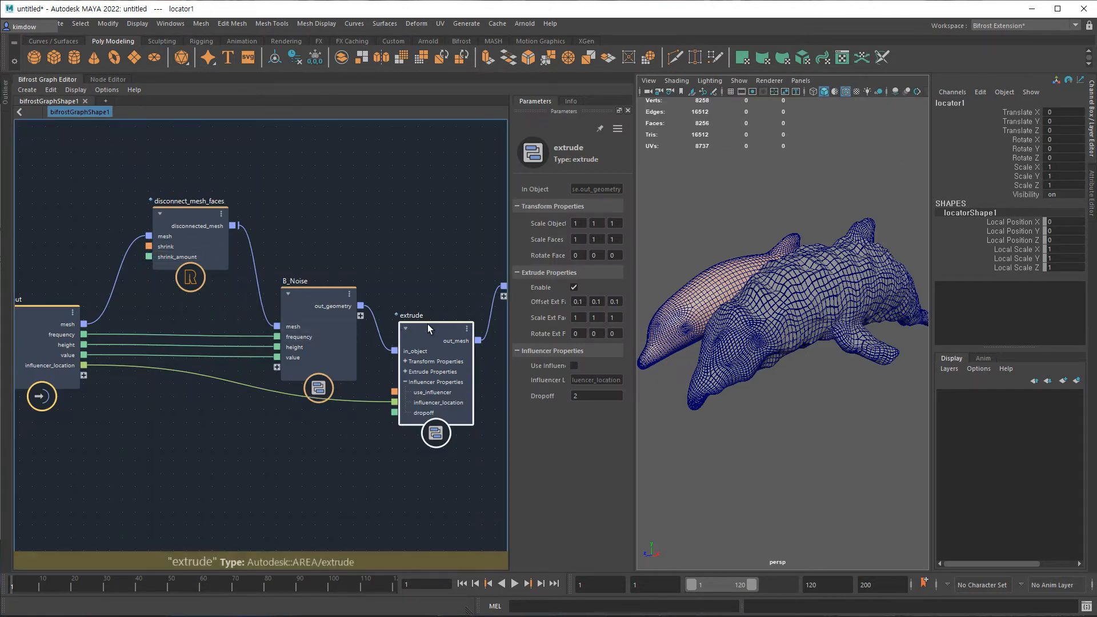
{"action": "left_click", "coordinate": [574, 366]}
{"action": "right_click_drag", "start_coordinate": [725, 407], "coordinate": [853, 408], "text": "alt"}
{"action": "mouse_move", "coordinate": [836, 400]}
{"action": "left_mouse_down", "text": "alt"}
{"action": "mouse_move", "coordinate": [783, 396]}
{"action": "mouse_move", "coordinate": [832, 396]}
{"action": "left_mouse_up", "text": "alt"}
{"action": "right_click_drag", "start_coordinate": [831, 398], "coordinate": [731, 350], "text": "alt"}
{"action": "left_click_drag", "start_coordinate": [741, 335], "coordinate": [736, 303], "text": "alt"}
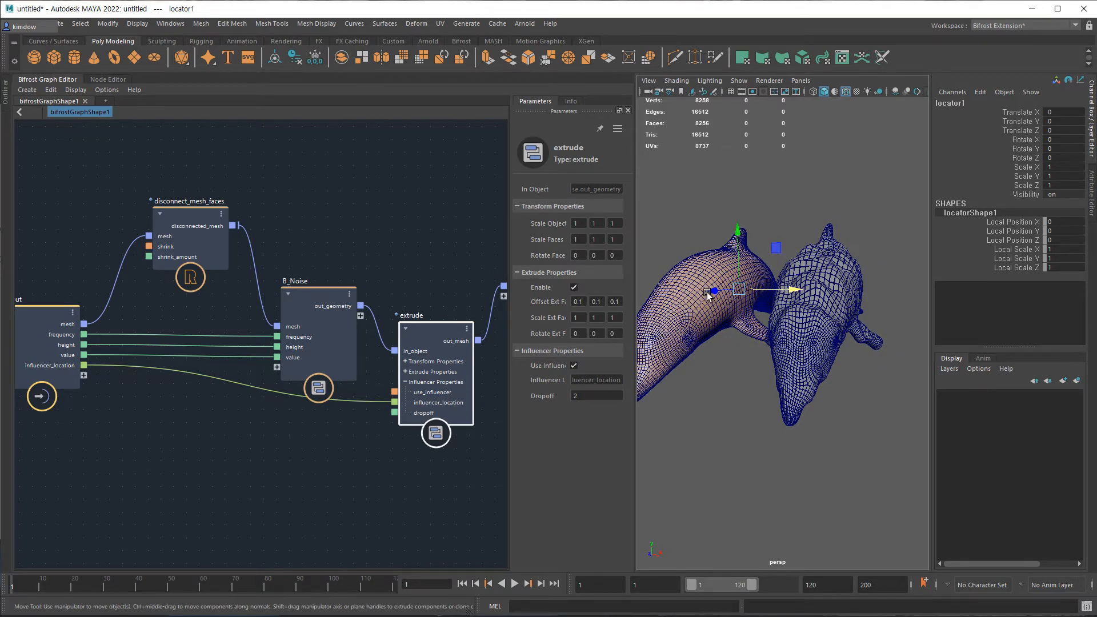
{"action": "left_click_drag", "start_coordinate": [752, 314], "coordinate": [692, 348], "text": "alt"}
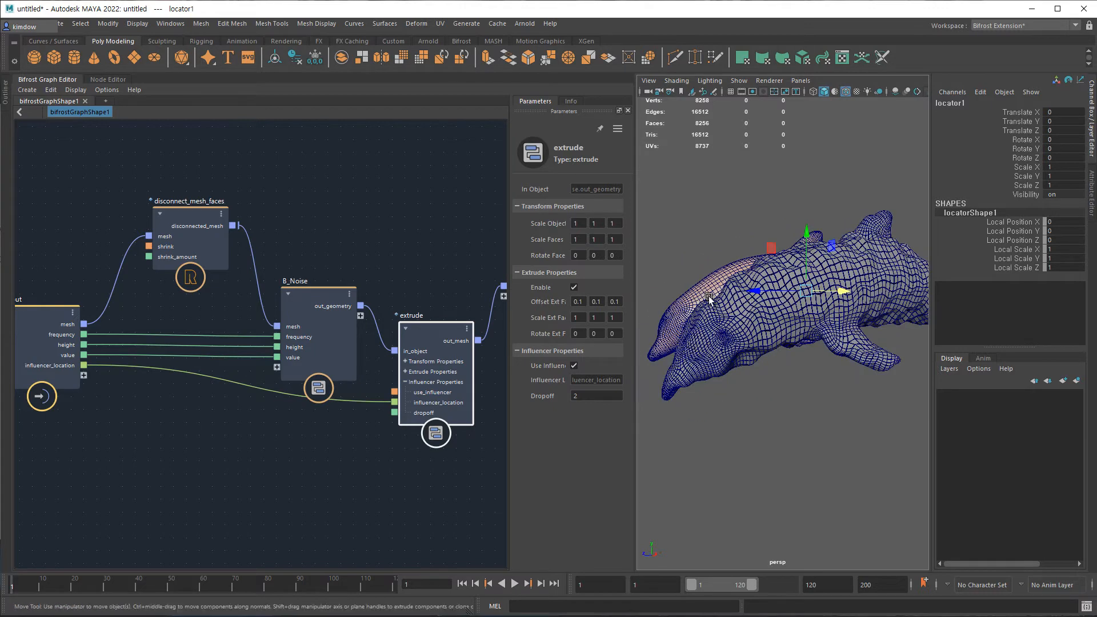
{"action": "left_click_drag", "start_coordinate": [769, 247], "coordinate": [675, 224]}
- Set all three Offset Ext Faces values to 0.5 and drag the locator in the YZ plane to test the influence
{"action": "left_click_drag", "start_coordinate": [587, 300], "coordinate": [555, 295]}
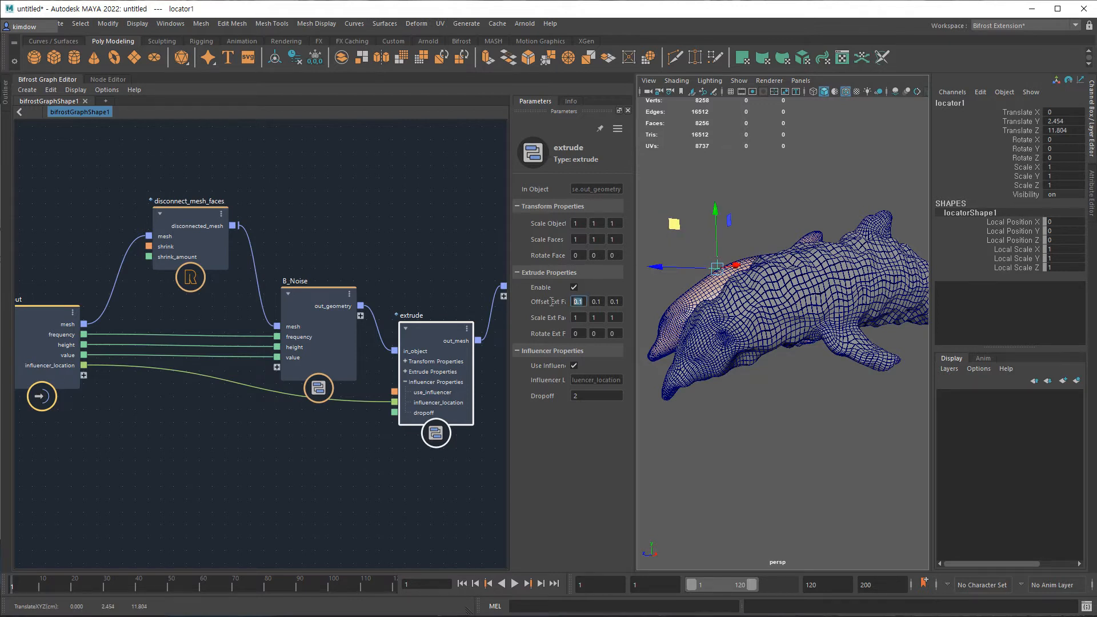
{"action": "type", "text": ".5"}
{"action": "key", "text": "Tab"}
{"action": "type", "text": ".5"}
{"action": "key", "text": "Tab"}
{"action": "type", "text": ".5"}
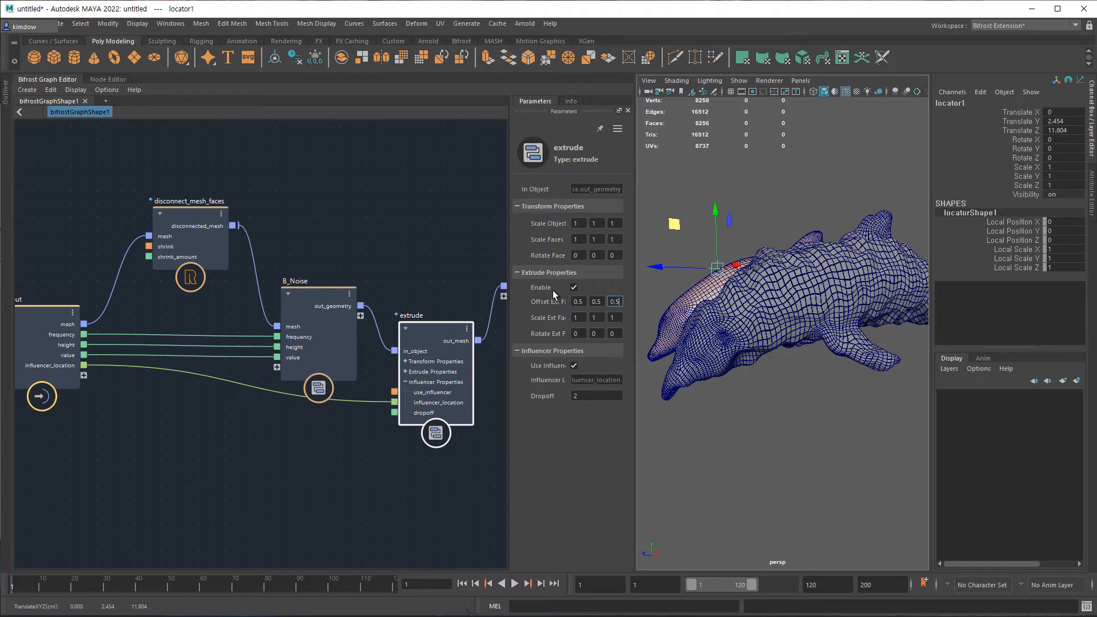
{"action": "right_click_drag", "start_coordinate": [725, 335], "coordinate": [742, 336], "text": "alt"}
{"action": "left_click_drag", "start_coordinate": [676, 223], "coordinate": [768, 259]}
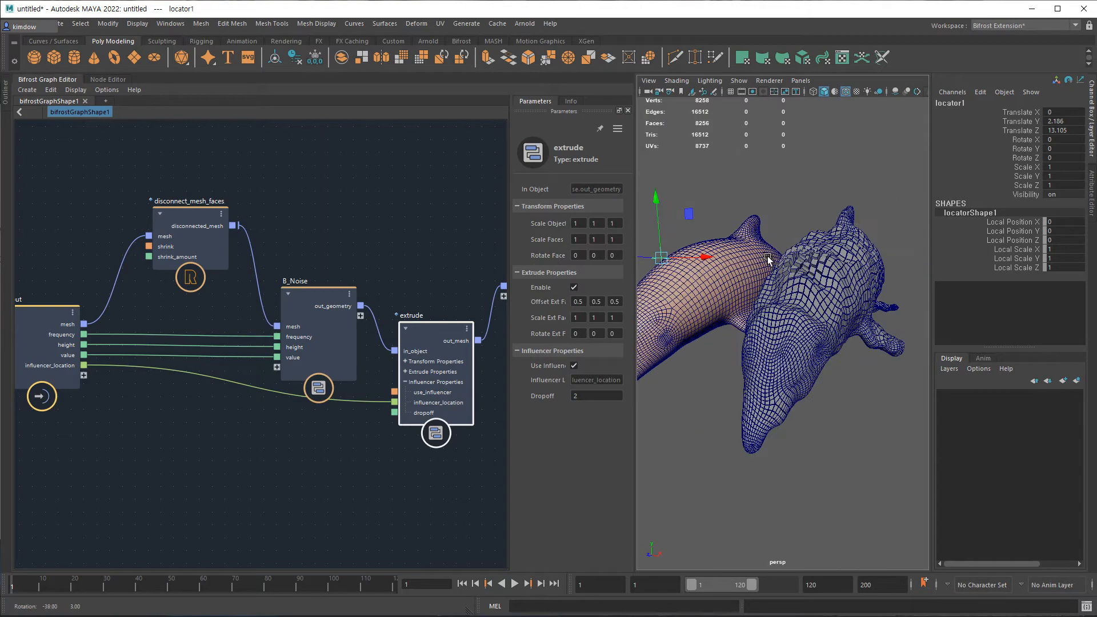
- Set the extrude Dropoff to 5 and move the locator along the dolphin's back to about Y 3.5, Z 7.06
{"action": "double_click", "coordinate": [590, 395]}
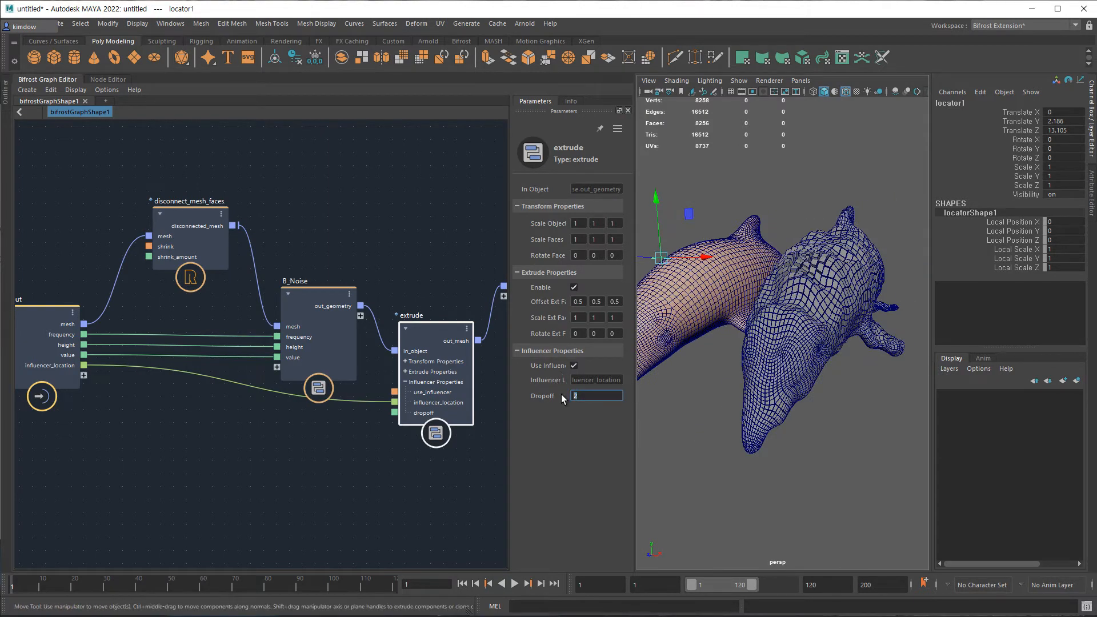
{"action": "key", "text": "Return"}
{"action": "left_click_drag", "start_coordinate": [761, 355], "coordinate": [702, 195], "text": "alt"}
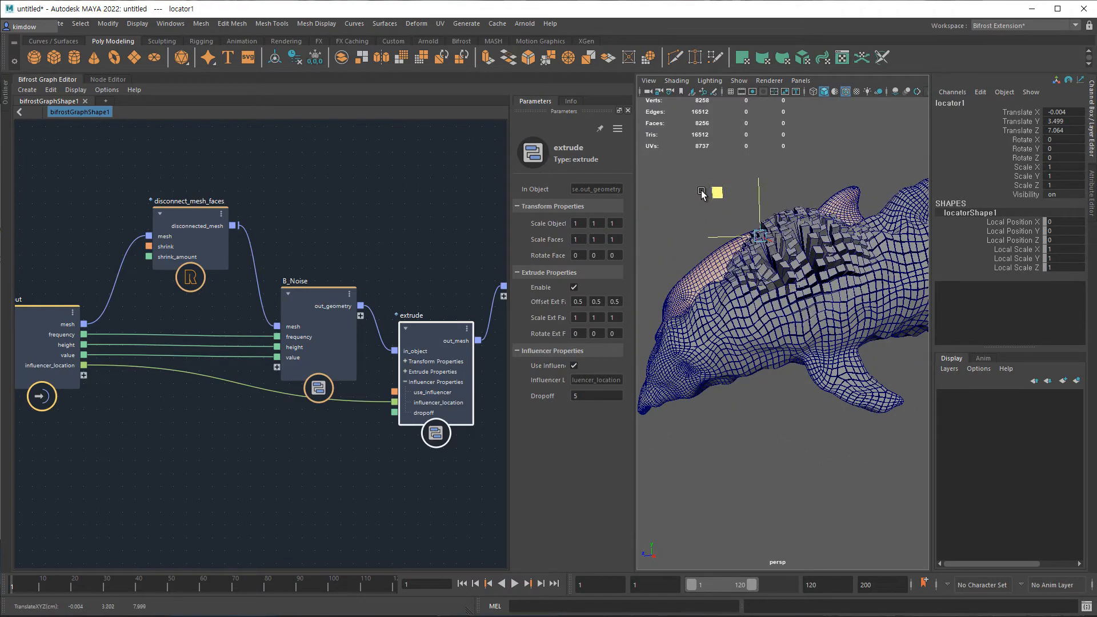
- Rotate the Bifrost dolphin so that it tilts nose-down above the original dolphin
{"action": "scroll", "coordinate": [702, 195], "scroll_direction": "down", "scroll_amount": 5}
{"action": "left_click", "coordinate": [814, 332]}
{"action": "key", "text": "e"}
{"action": "left_click_drag", "start_coordinate": [810, 330], "coordinate": [771, 274]}
{"action": "left_click", "coordinate": [805, 391]}
{"action": "right_click_drag", "start_coordinate": [699, 384], "coordinate": [810, 370], "text": "alt"}
{"action": "left_click_drag", "start_coordinate": [757, 223], "coordinate": [810, 273]}
- Move the locator below the original dolphin's body to about Y -4.26, Z 3.14
{"action": "left_click", "coordinate": [865, 284], "text": "ctrl"}
{"action": "key", "text": "w"}
{"action": "scroll", "coordinate": [822, 306], "scroll_direction": "down", "scroll_amount": 3}
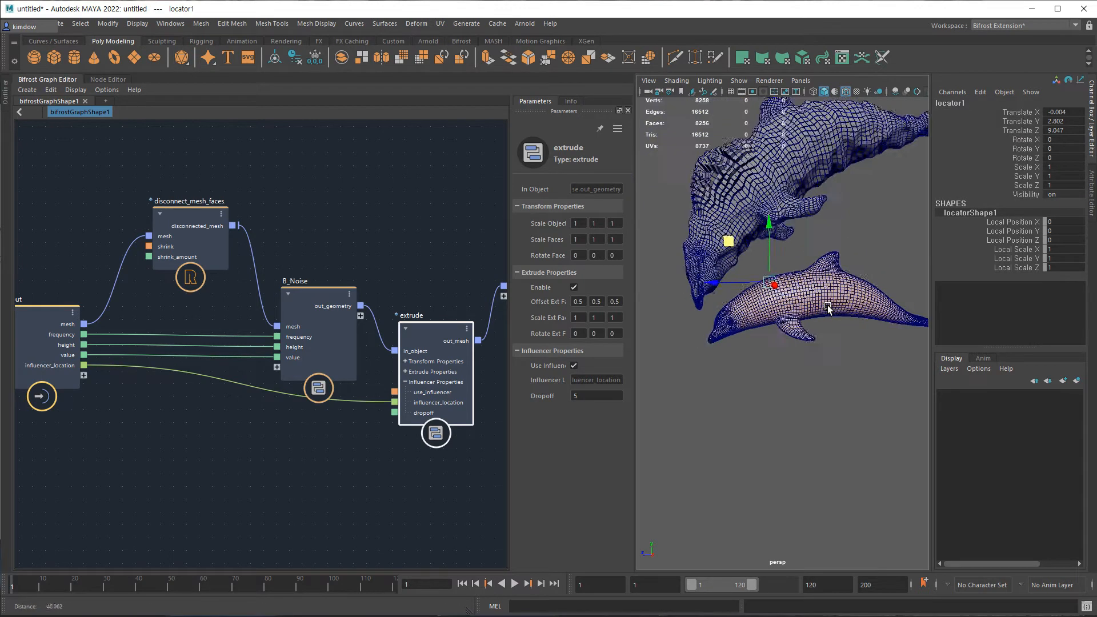
{"action": "left_click_drag", "start_coordinate": [729, 243], "coordinate": [765, 286]}
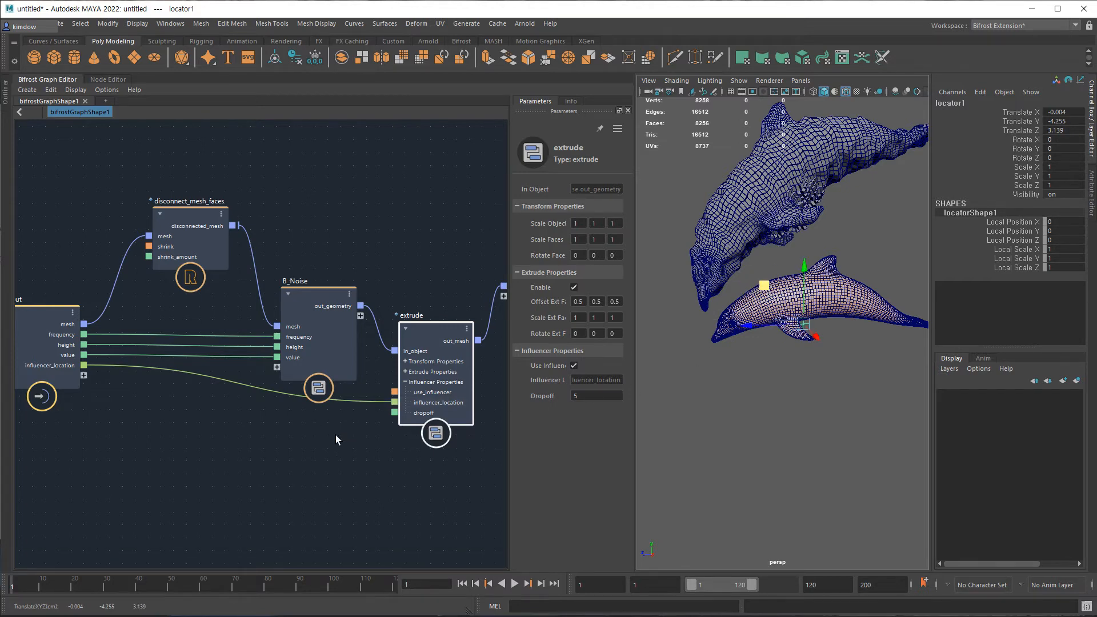
- Move the B_Noise node up in the Bifrost graph and nudge the extrude node beside it
{"action": "middle_click_drag", "start_coordinate": [341, 445], "coordinate": [314, 441], "text": "alt"}
{"action": "scroll", "coordinate": [334, 443], "scroll_direction": "down", "scroll_amount": 1}
{"action": "left_click_drag", "start_coordinate": [289, 300], "coordinate": [283, 260]}
{"action": "mouse_move", "coordinate": [404, 327]}
{"action": "left_mouse_down"}
{"action": "mouse_move", "coordinate": [396, 287]}
{"action": "mouse_move", "coordinate": [394, 319]}
{"action": "left_mouse_up"}
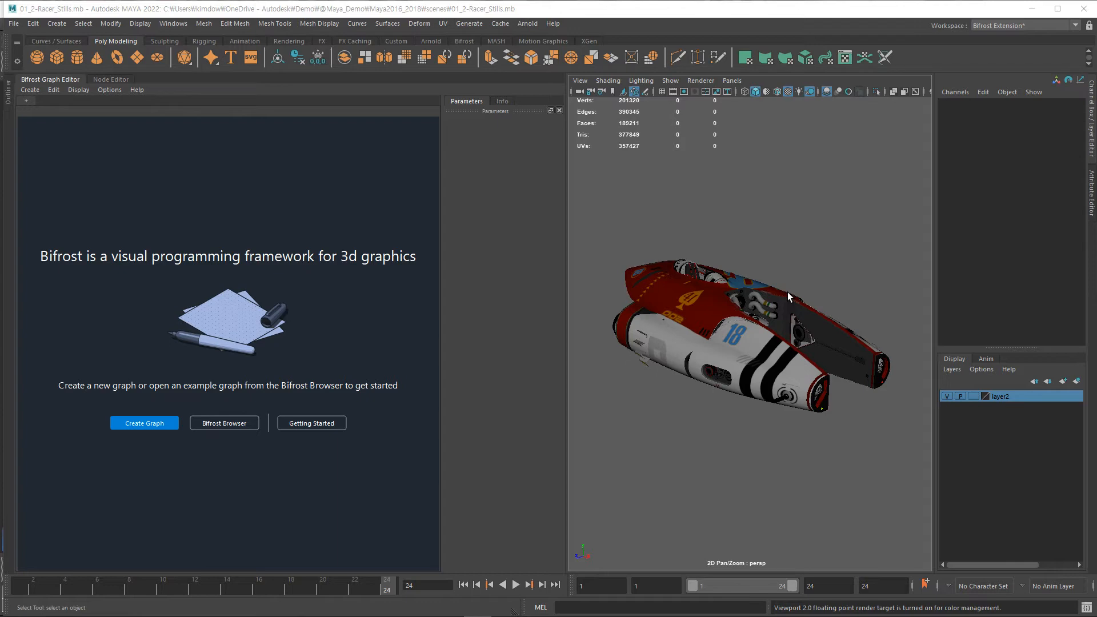
- Examine the racer model from several angles and inspect its engine parts in wireframe display
{"action": "left_click_drag", "start_coordinate": [715, 321], "coordinate": [685, 346], "text": "alt"}
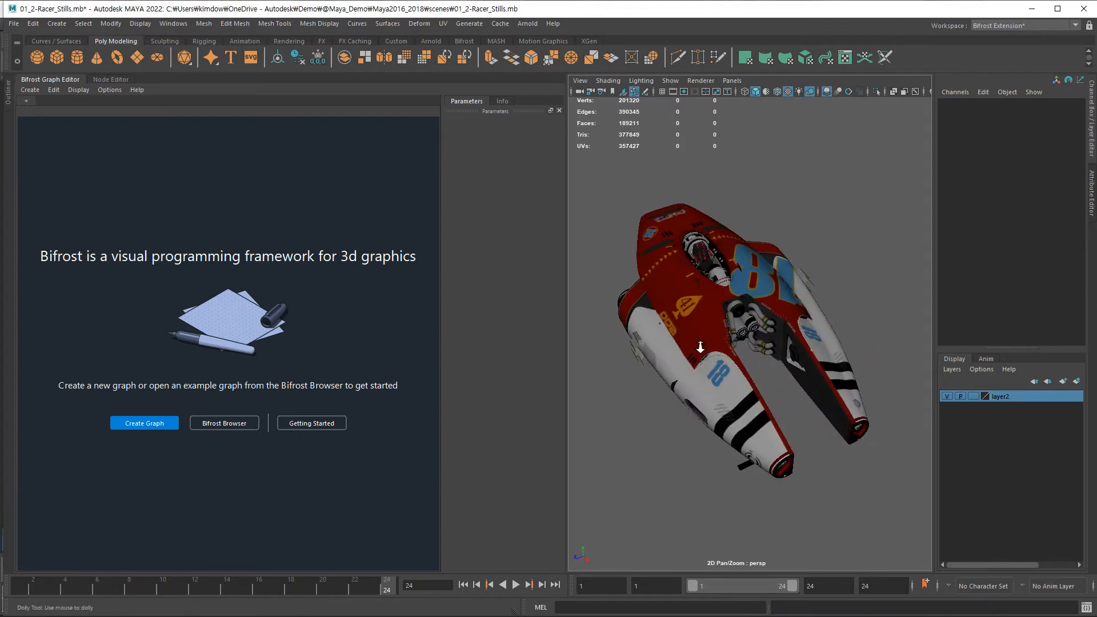
{"action": "right_click_drag", "start_coordinate": [684, 347], "coordinate": [786, 348], "text": "alt"}
{"action": "key", "text": "4"}
{"action": "left_click_drag", "start_coordinate": [720, 343], "coordinate": [670, 318], "text": "alt"}
{"action": "right_click_drag", "start_coordinate": [671, 318], "coordinate": [943, 350], "text": "alt"}
{"action": "left_click_drag", "start_coordinate": [722, 331], "coordinate": [991, 335], "text": "alt"}
{"action": "left_click_drag", "start_coordinate": [920, 336], "coordinate": [625, 339], "text": "alt"}
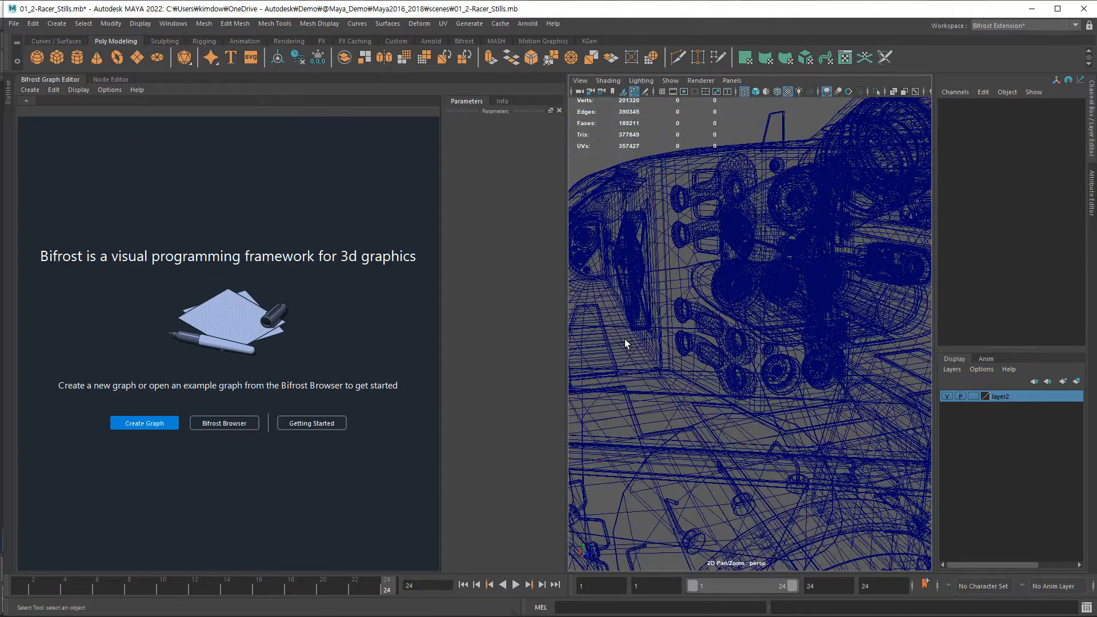
- Show the racer with textured shading, select all of its parts and combine them into a single mesh
{"action": "key", "text": "6"}
{"action": "left_click_drag", "start_coordinate": [737, 341], "coordinate": [845, 348], "text": "alt"}
{"action": "right_click_drag", "start_coordinate": [844, 348], "coordinate": [626, 253], "text": "alt"}
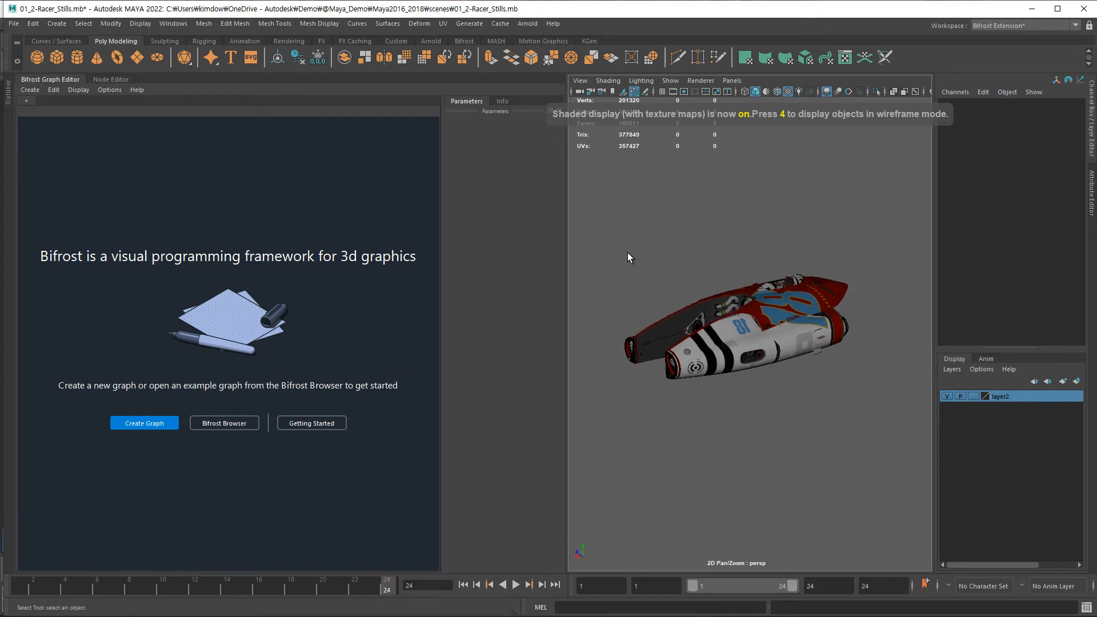
{"action": "left_click", "coordinate": [737, 326]}
{"action": "left_click_drag", "start_coordinate": [602, 205], "coordinate": [896, 464]}
{"action": "left_click_drag", "start_coordinate": [732, 413], "coordinate": [824, 417], "text": "alt"}
{"action": "left_click", "coordinate": [204, 24]}
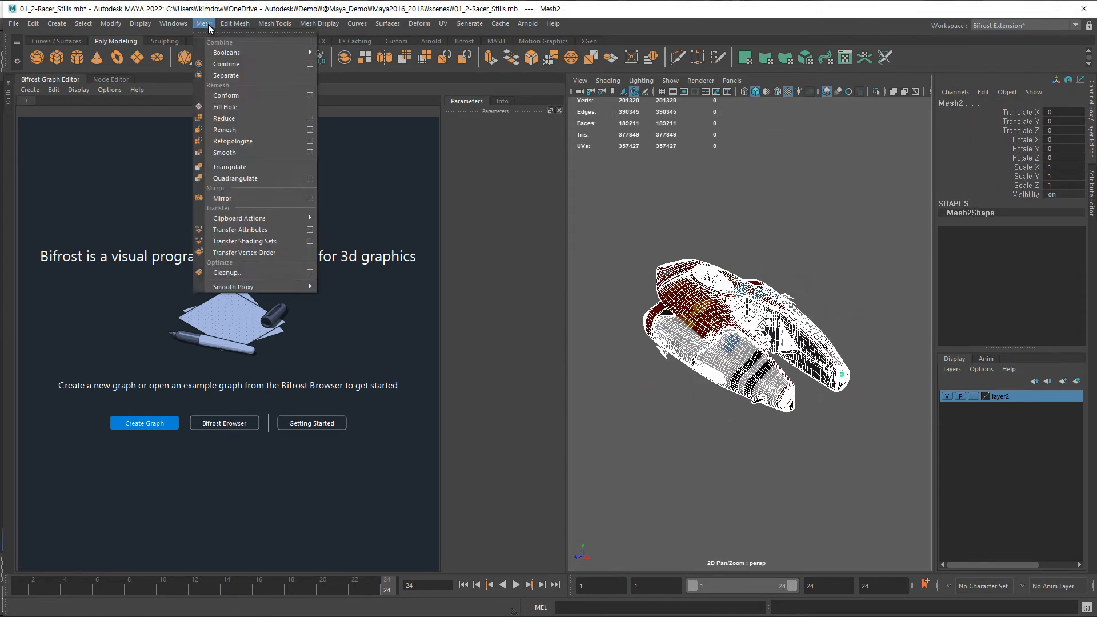
{"action": "left_click", "coordinate": [228, 64]}
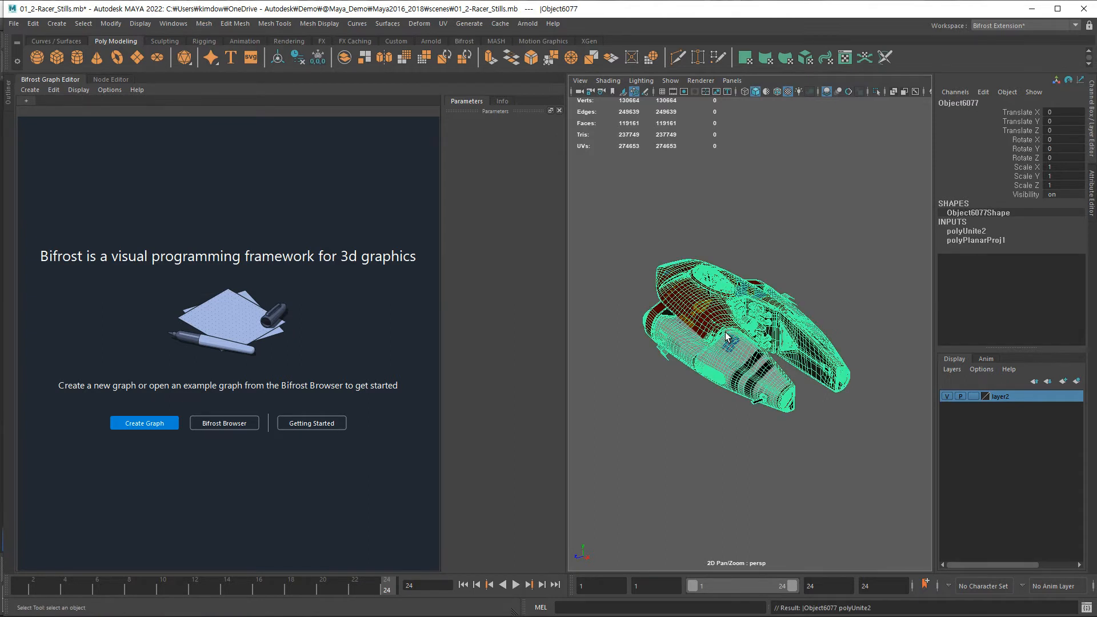
- Delete the combined racer mesh's construction history, add it to layer2 and check the layer's visibility toggle
{"action": "key", "text": "alt+shift+d"}
{"action": "right_click", "coordinate": [1008, 396]}
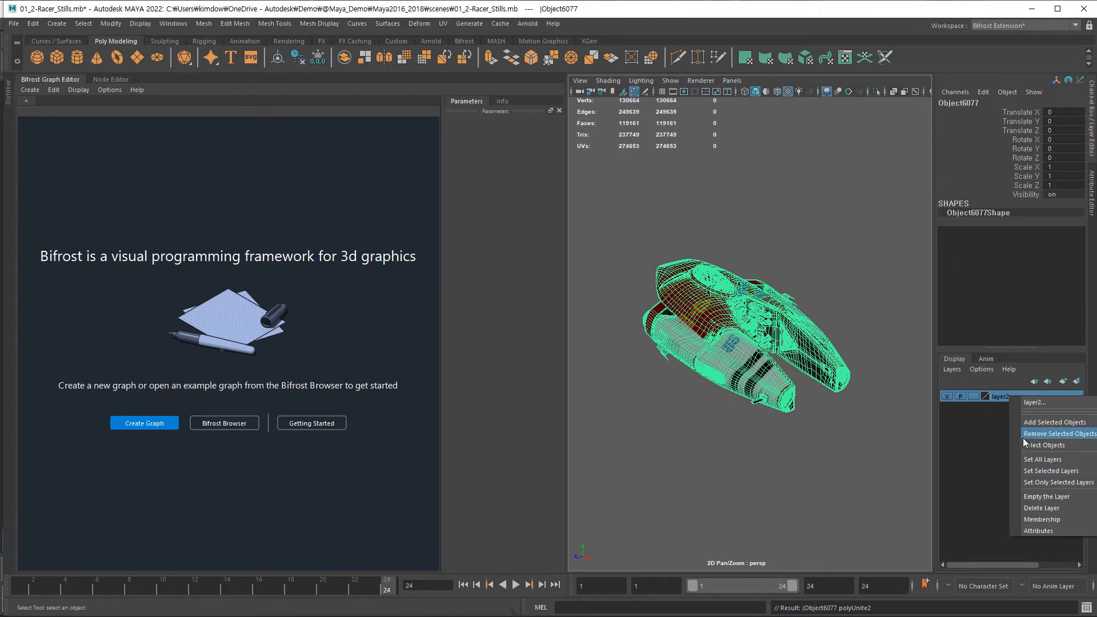
{"action": "left_click", "coordinate": [1029, 422]}
{"action": "left_click", "coordinate": [947, 395]}
{"action": "left_click", "coordinate": [947, 395]}
{"action": "left_click", "coordinate": [947, 396]}
{"action": "left_click", "coordinate": [947, 396]}
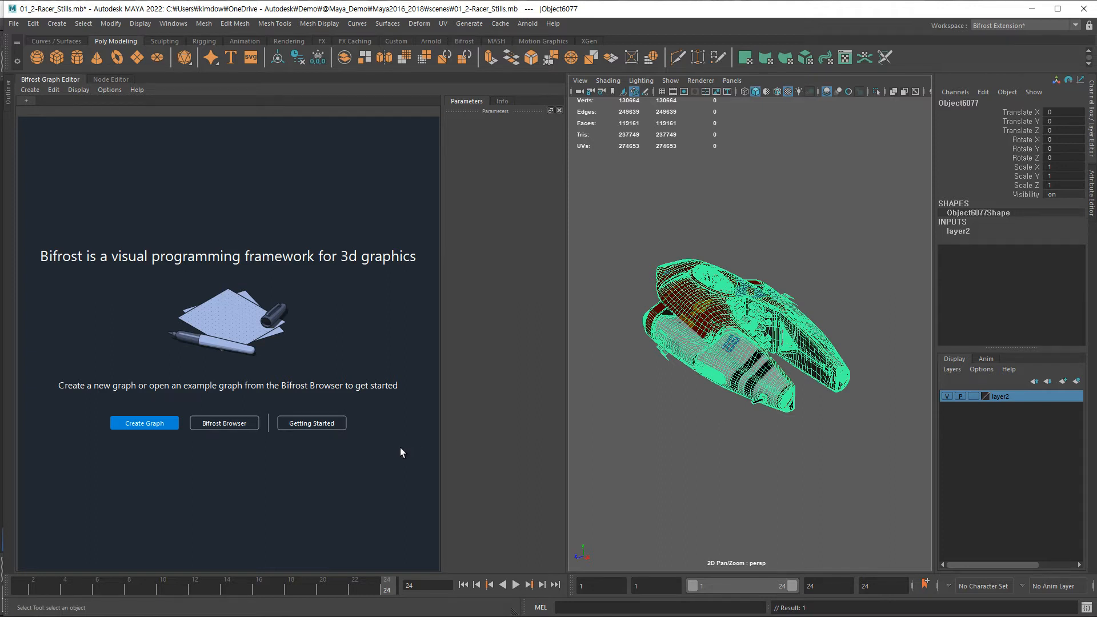
- Create a new Bifrost graph from the combined racer mesh and check the mesh path on its input node
{"action": "left_click", "coordinate": [606, 361]}
{"action": "left_click", "coordinate": [702, 289]}
{"action": "left_click", "coordinate": [149, 426]}
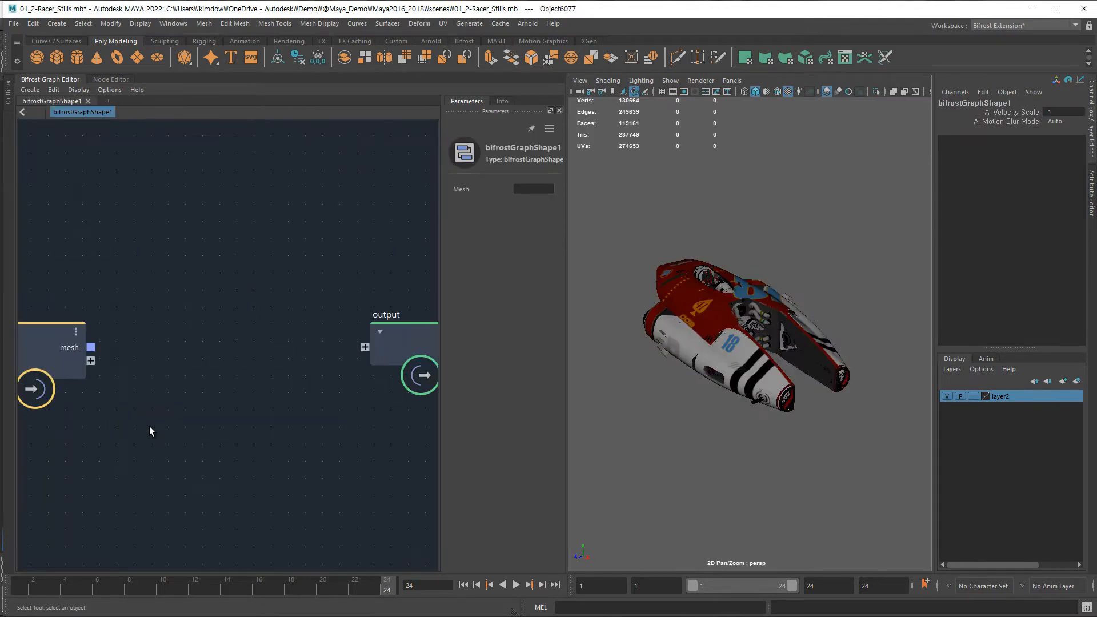
{"action": "middle_click_drag", "start_coordinate": [201, 399], "coordinate": [215, 390], "text": "alt"}
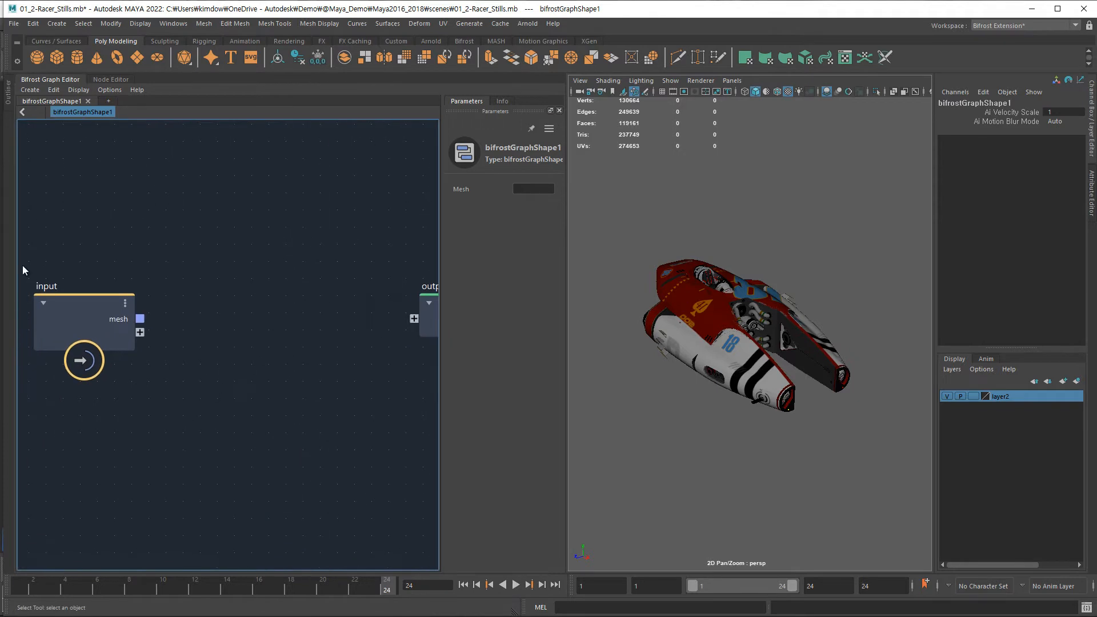
{"action": "middle_click_drag", "start_coordinate": [266, 326], "coordinate": [247, 324], "text": "alt"}
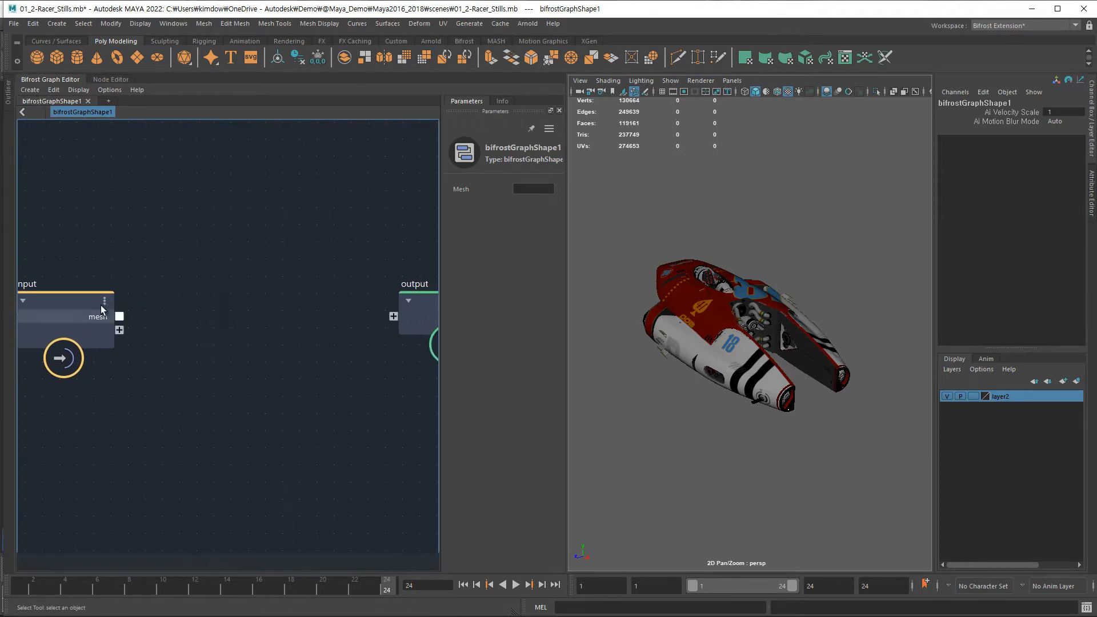
{"action": "left_click", "coordinate": [61, 302]}
{"action": "left_click_drag", "start_coordinate": [504, 195], "coordinate": [543, 196]}
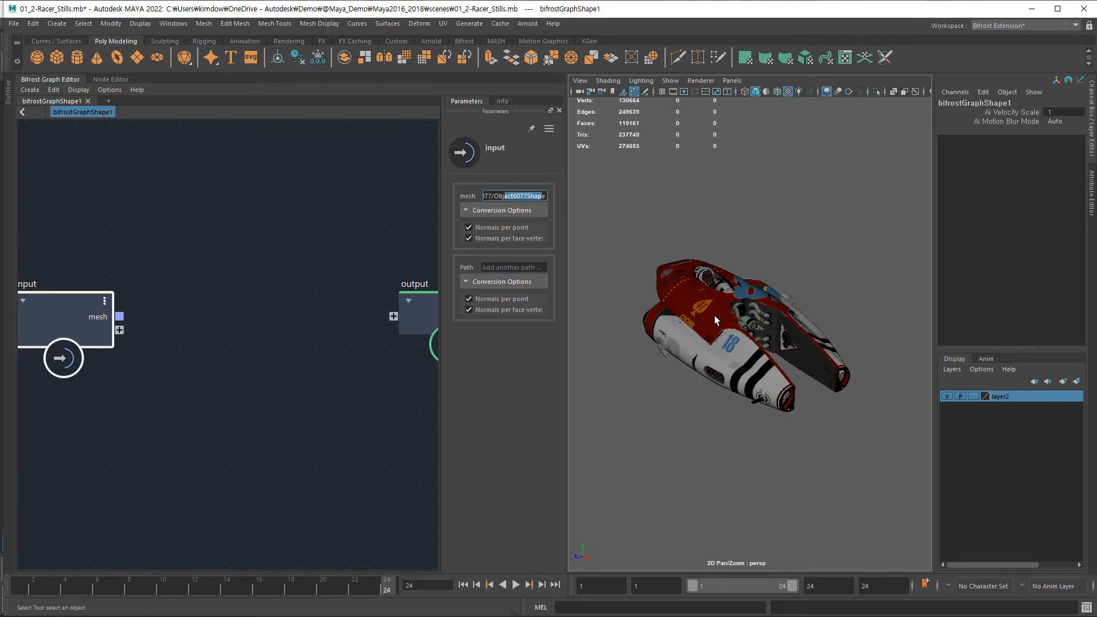
- Add a convert_to_volume node between the input and output nodes of the Bifrost graph
{"action": "left_click", "coordinate": [183, 282]}
{"action": "middle_click_drag", "start_coordinate": [283, 279], "coordinate": [265, 288], "text": "alt"}
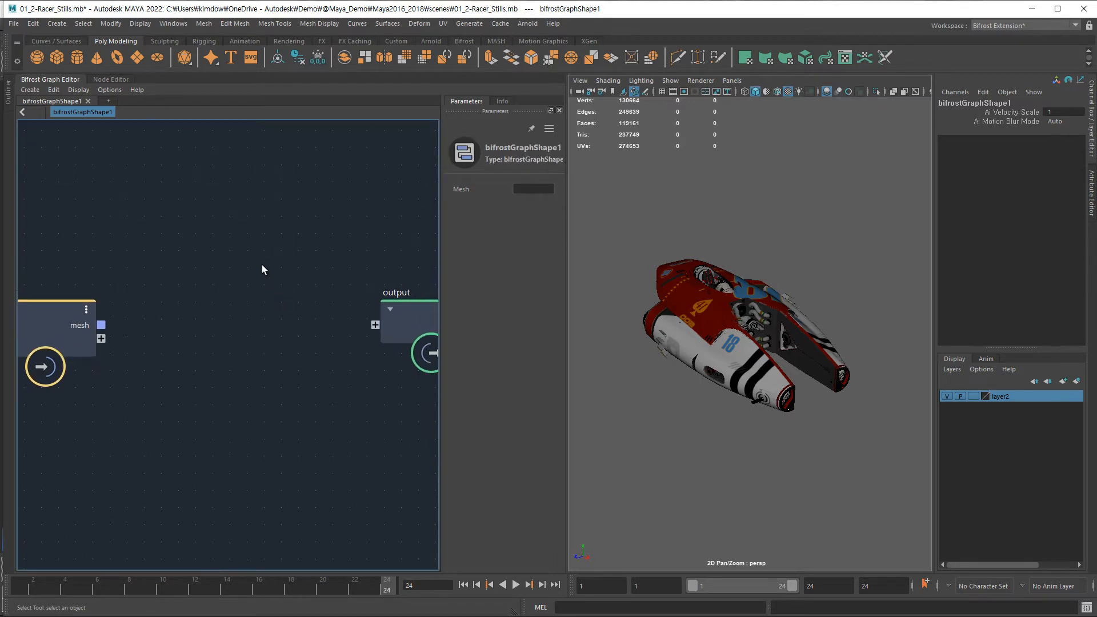
{"action": "key", "text": "Tab"}
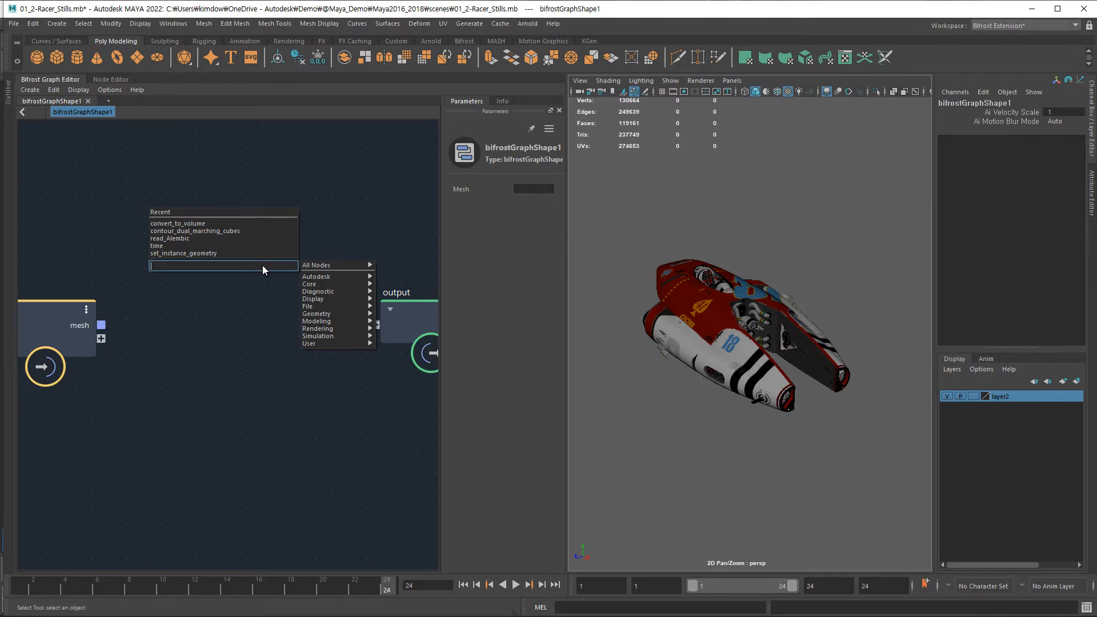
{"action": "type", "text": "conver"}
{"action": "left_click", "coordinate": [183, 276]}
{"action": "left_click_drag", "start_coordinate": [252, 276], "coordinate": [228, 245]}
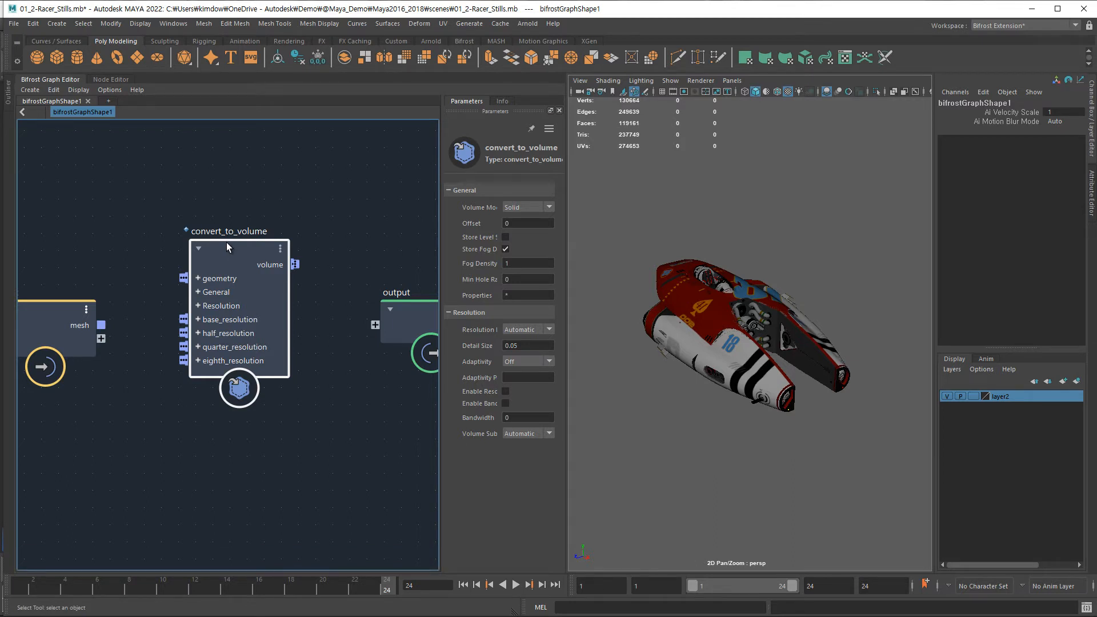
{"action": "mouse_move", "coordinate": [228, 248]}
{"action": "left_mouse_down"}
{"action": "mouse_move", "coordinate": [243, 255]}
{"action": "mouse_move", "coordinate": [234, 262]}
{"action": "left_mouse_up"}
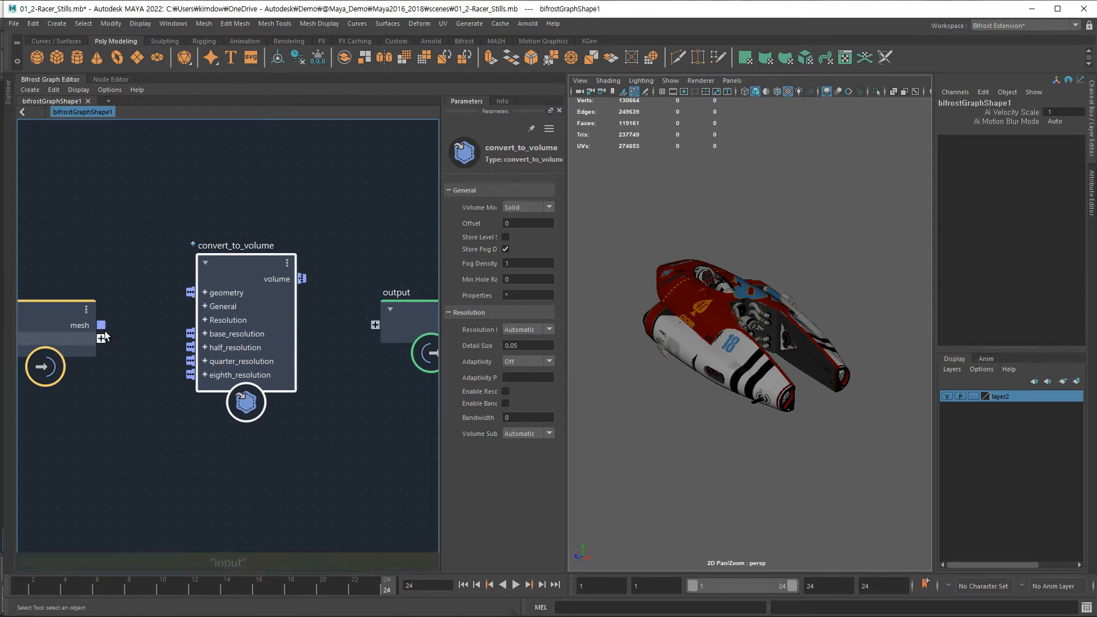
- Connect the input mesh to convert_to_volume's geometry and its volume to the output, and hide layer2
{"action": "left_click_drag", "start_coordinate": [166, 313], "coordinate": [187, 293]}
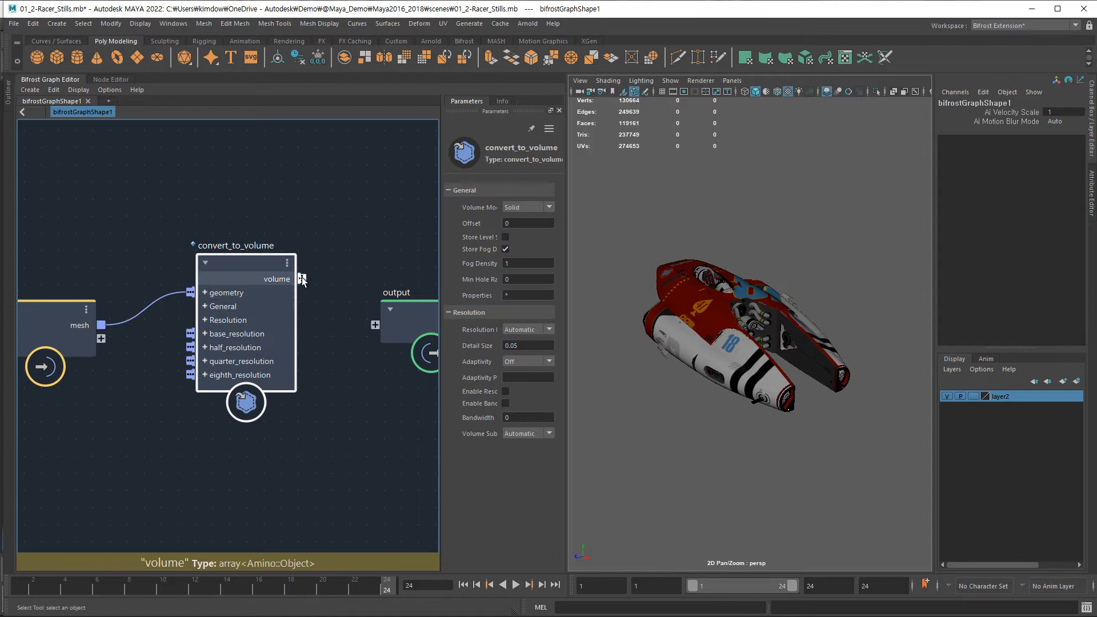
{"action": "left_click_drag", "start_coordinate": [302, 276], "coordinate": [375, 325]}
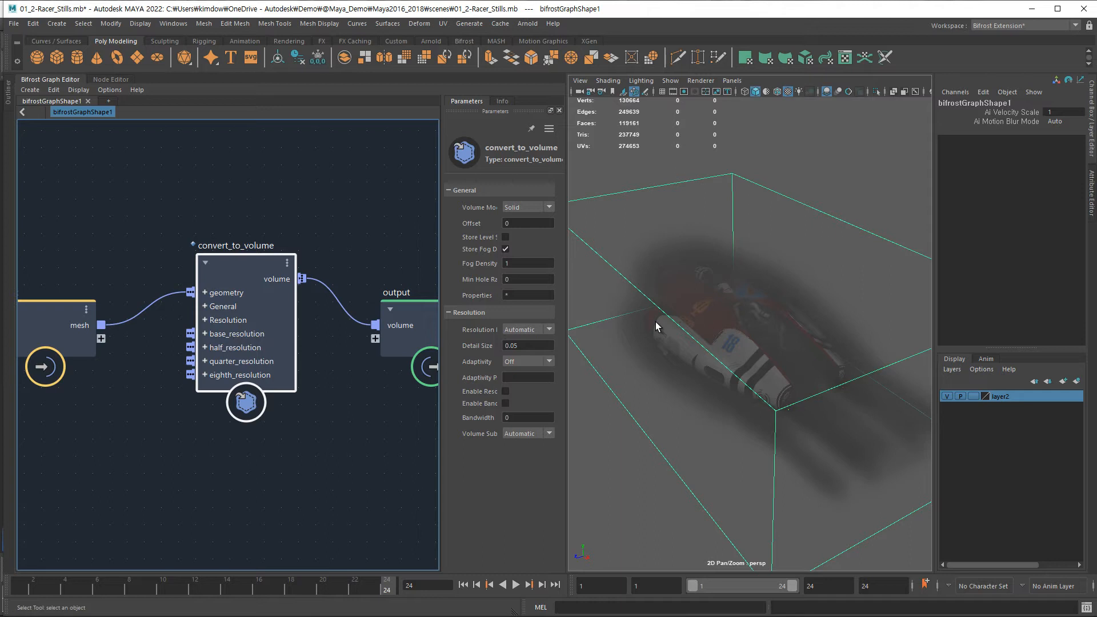
{"action": "left_click", "coordinate": [946, 397]}
{"action": "left_click_drag", "start_coordinate": [712, 380], "coordinate": [736, 376], "text": "alt"}
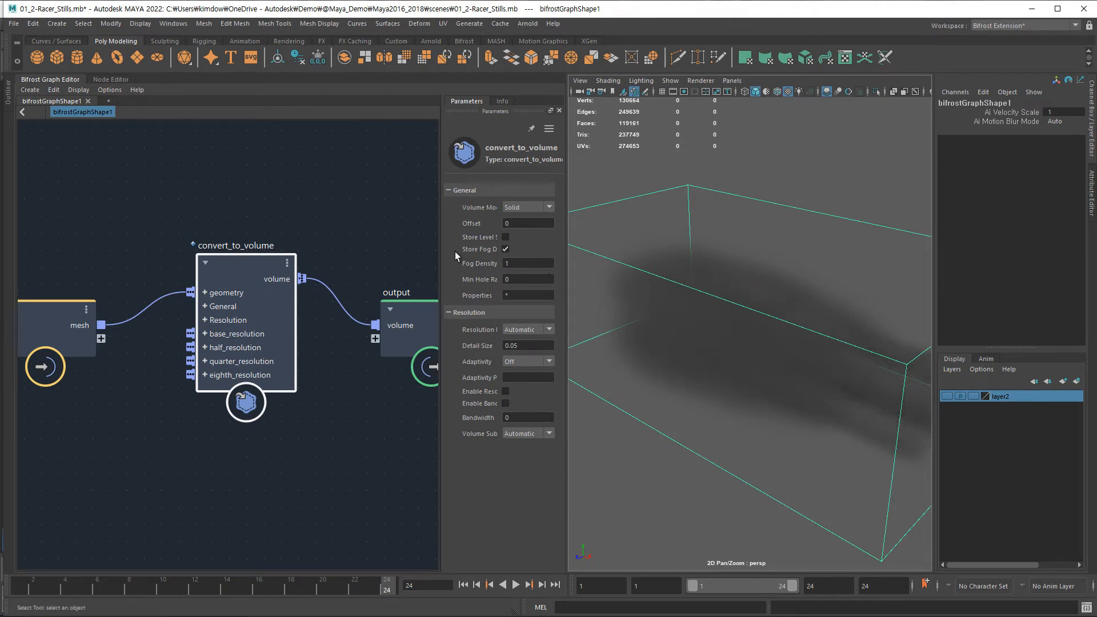
- Widen the parameter area and switch convert_to_volume from Store Fog Density to Store Level Set
{"action": "left_click_drag", "start_coordinate": [442, 254], "coordinate": [393, 257]}
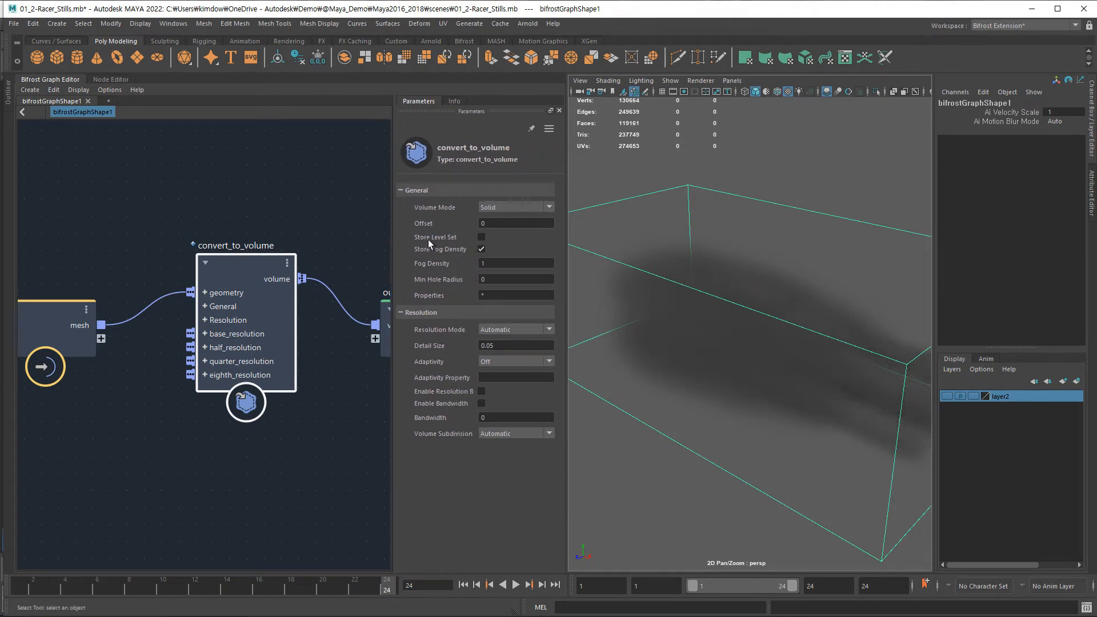
{"action": "left_click", "coordinate": [481, 249]}
{"action": "left_click", "coordinate": [481, 236]}
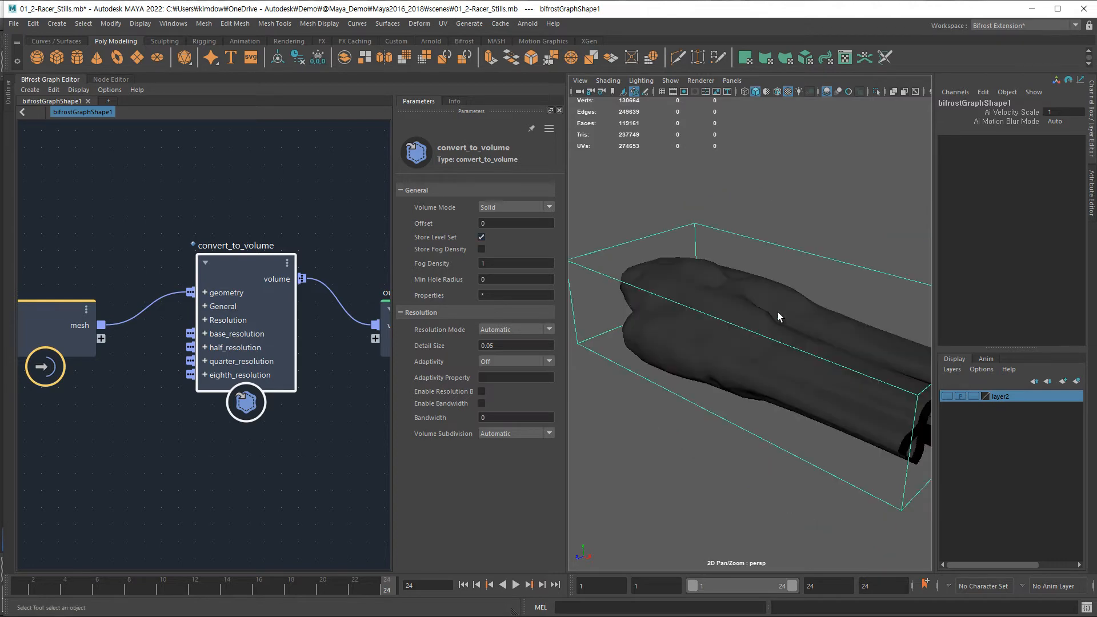
{"action": "left_click_drag", "start_coordinate": [776, 317], "coordinate": [830, 359], "text": "alt"}
{"action": "right_click_drag", "start_coordinate": [830, 359], "coordinate": [738, 364], "text": "alt"}
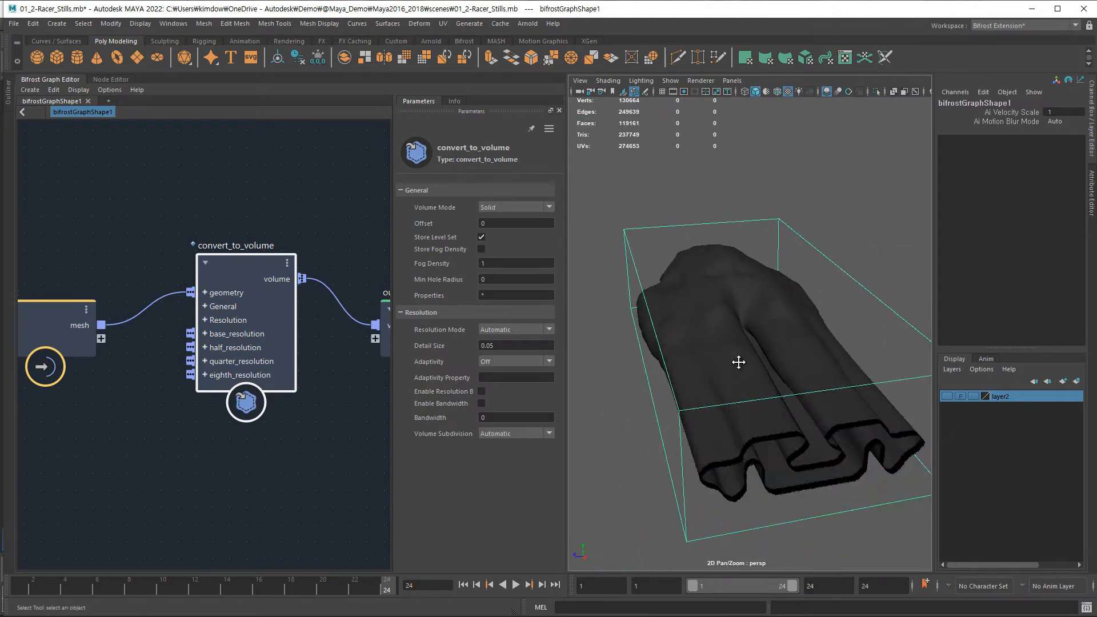
{"action": "middle_click_drag", "start_coordinate": [738, 363], "coordinate": [706, 338], "text": "alt"}
{"action": "left_click_drag", "start_coordinate": [706, 341], "coordinate": [732, 352], "text": "alt"}
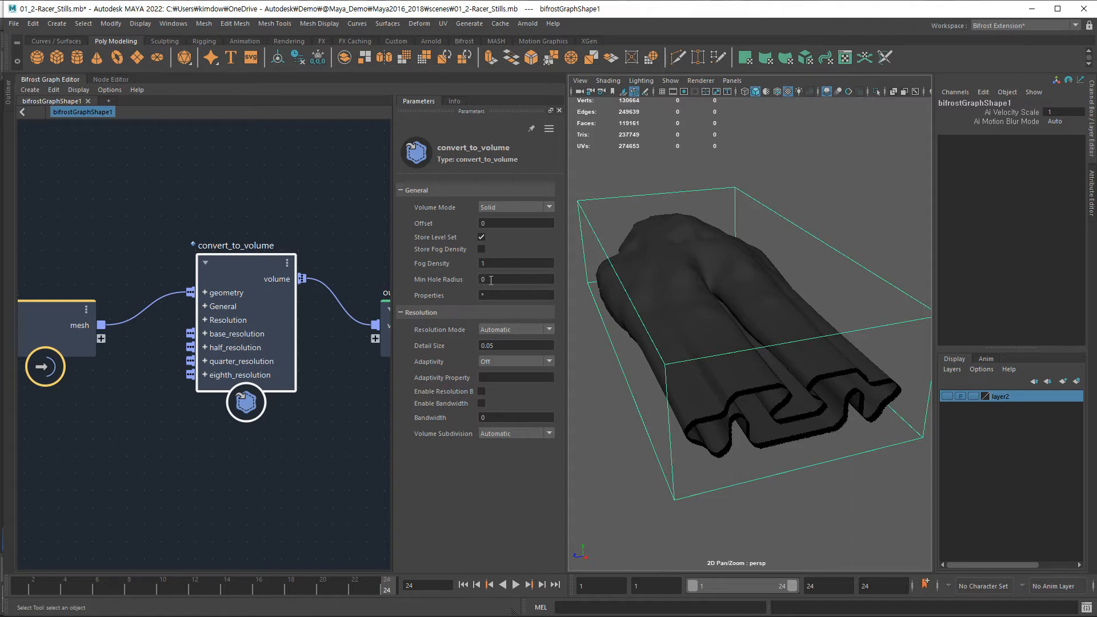
- Set convert_to_volume's Min Hole Radius to 0.1
{"action": "left_click", "coordinate": [490, 280]}
{"action": "type", "text": ".1"}
{"action": "left_click_drag", "start_coordinate": [771, 367], "coordinate": [817, 416], "text": "alt"}
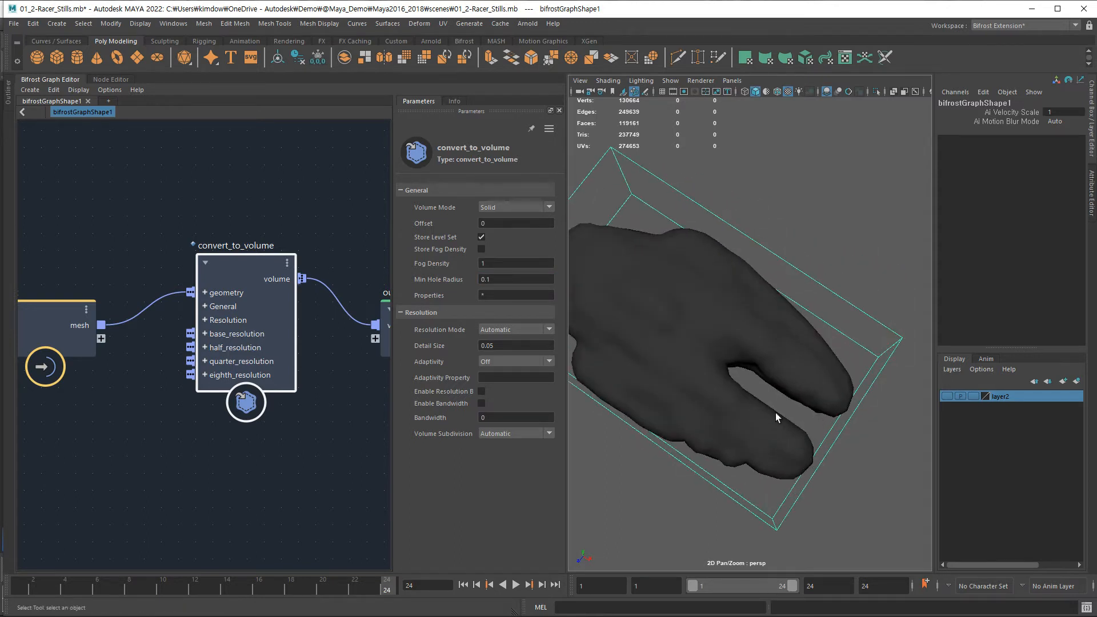
- Examine the level-set volume of the racer up close and from several angles for closed holes and surface detail
{"action": "left_click_drag", "start_coordinate": [785, 448], "coordinate": [746, 399], "text": "alt"}
{"action": "left_click_drag", "start_coordinate": [635, 395], "coordinate": [723, 394], "text": "alt"}
{"action": "right_click_drag", "start_coordinate": [722, 394], "coordinate": [947, 389], "text": "alt"}
{"action": "right_click_drag", "start_coordinate": [881, 381], "coordinate": [640, 391], "text": "alt"}
{"action": "right_click_drag", "start_coordinate": [798, 384], "coordinate": [749, 382], "text": "alt"}
{"action": "left_click_drag", "start_coordinate": [749, 383], "coordinate": [639, 371], "text": "alt"}
{"action": "right_click_drag", "start_coordinate": [792, 365], "coordinate": [658, 345], "text": "alt"}
{"action": "left_click_drag", "start_coordinate": [722, 328], "coordinate": [685, 357], "text": "alt"}
{"action": "middle_click_drag", "start_coordinate": [685, 357], "coordinate": [704, 371], "text": "alt"}
{"action": "right_click_drag", "start_coordinate": [687, 367], "coordinate": [711, 371], "text": "alt"}
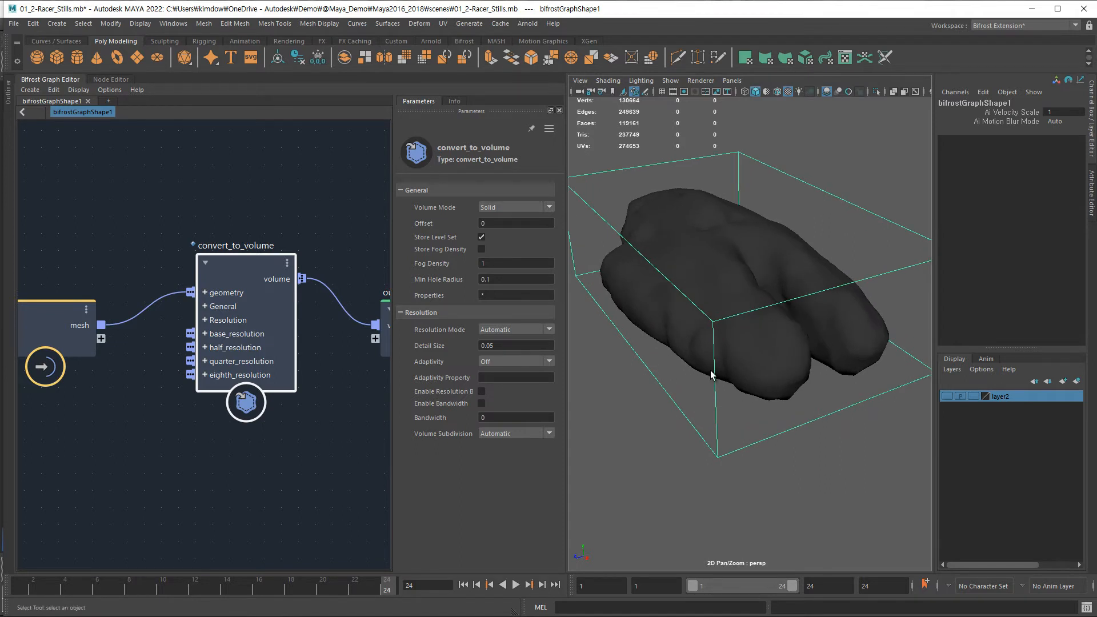
- Set convert_to_volume's Detail Size to 0.01 and check the refined volume from several angles
{"action": "left_click", "coordinate": [501, 347]}
{"action": "left_click_drag", "start_coordinate": [489, 345], "coordinate": [516, 345]}
{"action": "type", "text": "1"}
{"action": "key", "text": "Return"}
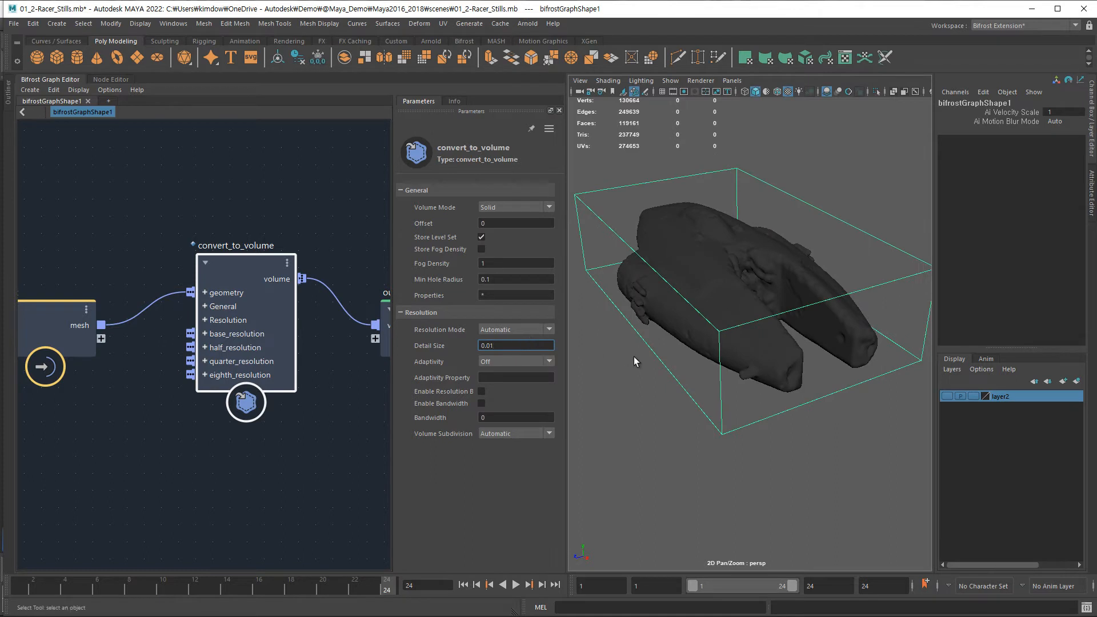
{"action": "mouse_move", "coordinate": [747, 395]}
{"action": "left_mouse_down", "text": "alt"}
{"action": "mouse_move", "coordinate": [752, 421]}
{"action": "mouse_move", "coordinate": [753, 384]}
{"action": "mouse_move", "coordinate": [771, 387]}
{"action": "mouse_move", "coordinate": [757, 398]}
{"action": "left_mouse_up", "text": "alt"}
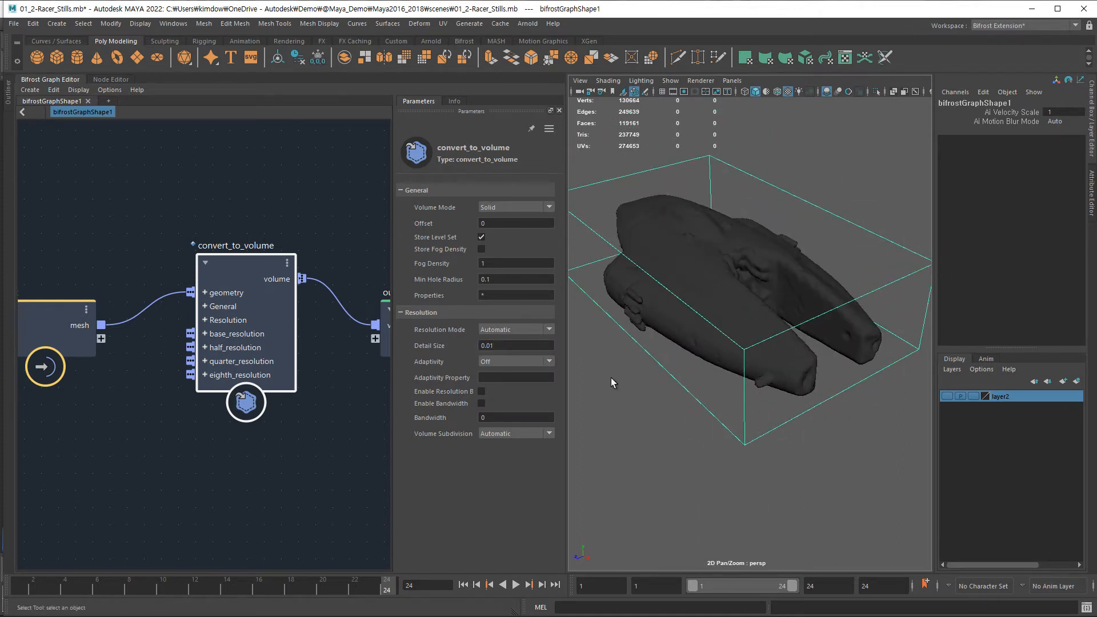
{"action": "left_click_drag", "start_coordinate": [691, 365], "coordinate": [729, 419], "text": "alt"}
{"action": "right_click_drag", "start_coordinate": [829, 419], "coordinate": [615, 393], "text": "alt"}
{"action": "left_click_drag", "start_coordinate": [763, 411], "coordinate": [741, 403], "text": "alt"}
{"action": "right_click_drag", "start_coordinate": [741, 403], "coordinate": [937, 417], "text": "alt"}
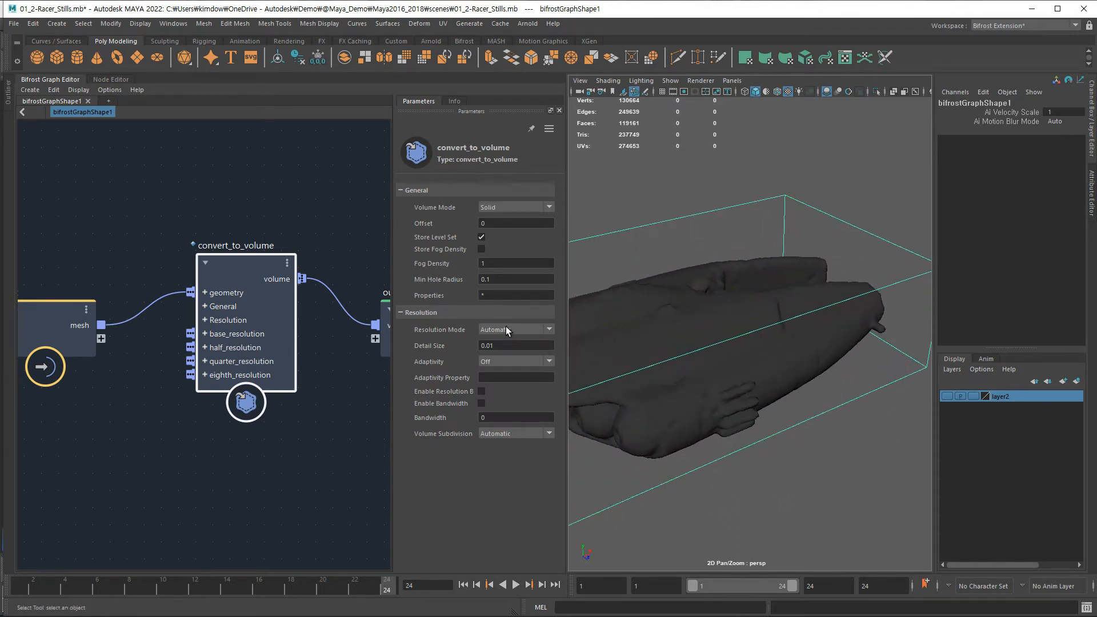
- Set convert_to_volume's Detail Size to 0.002
{"action": "left_click", "coordinate": [506, 347]}
{"action": "type", "text": "02"}
{"action": "key", "text": "Return"}
{"action": "left_click_drag", "start_coordinate": [731, 412], "coordinate": [687, 403], "text": "alt"}
{"action": "middle_click_drag", "start_coordinate": [734, 396], "coordinate": [730, 422], "text": "alt"}
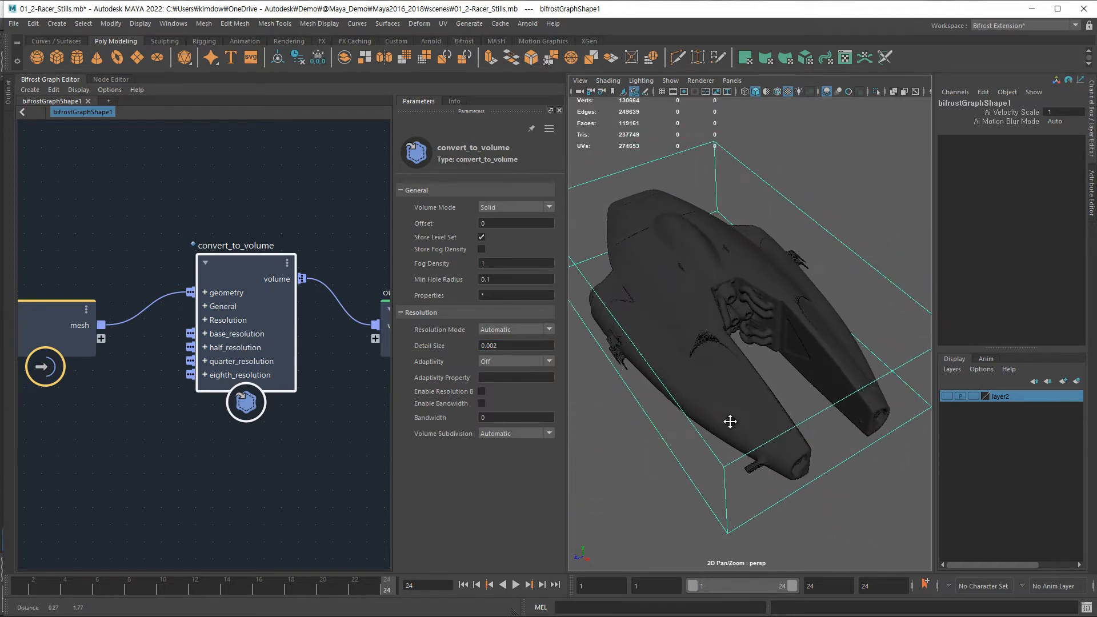
- Examine the finer volume around the racer's engines and over its whole body
{"action": "left_click_drag", "start_coordinate": [715, 424], "coordinate": [710, 402], "text": "alt"}
{"action": "right_click_drag", "start_coordinate": [677, 407], "coordinate": [698, 399], "text": "alt"}
{"action": "left_click_drag", "start_coordinate": [698, 399], "coordinate": [887, 419], "text": "alt"}
{"action": "right_click_drag", "start_coordinate": [736, 431], "coordinate": [804, 417], "text": "alt"}
{"action": "middle_click_drag", "start_coordinate": [805, 417], "coordinate": [796, 303], "text": "alt"}
{"action": "left_click_drag", "start_coordinate": [796, 303], "coordinate": [808, 372], "text": "alt"}
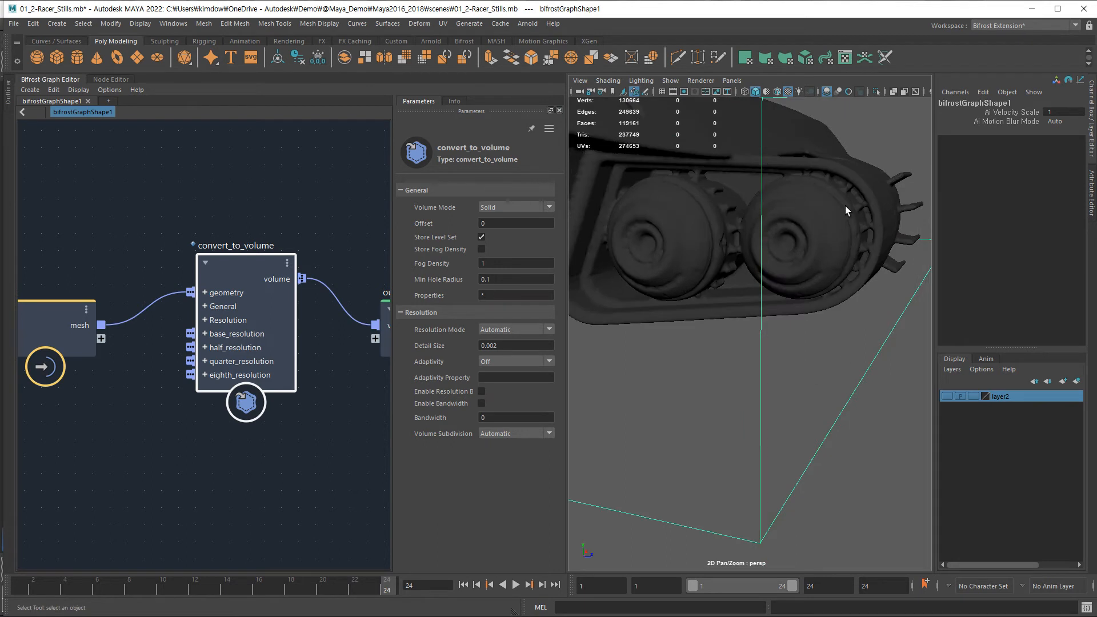
{"action": "right_click_drag", "start_coordinate": [841, 304], "coordinate": [807, 327], "text": "alt"}
{"action": "left_click_drag", "start_coordinate": [807, 327], "coordinate": [771, 397], "text": "alt"}
{"action": "right_click_drag", "start_coordinate": [771, 397], "coordinate": [843, 394], "text": "alt"}
{"action": "mouse_move", "coordinate": [791, 393]}
{"action": "left_mouse_down", "text": "alt"}
{"action": "mouse_move", "coordinate": [793, 382]}
{"action": "mouse_move", "coordinate": [776, 379]}
{"action": "left_mouse_up", "text": "alt"}
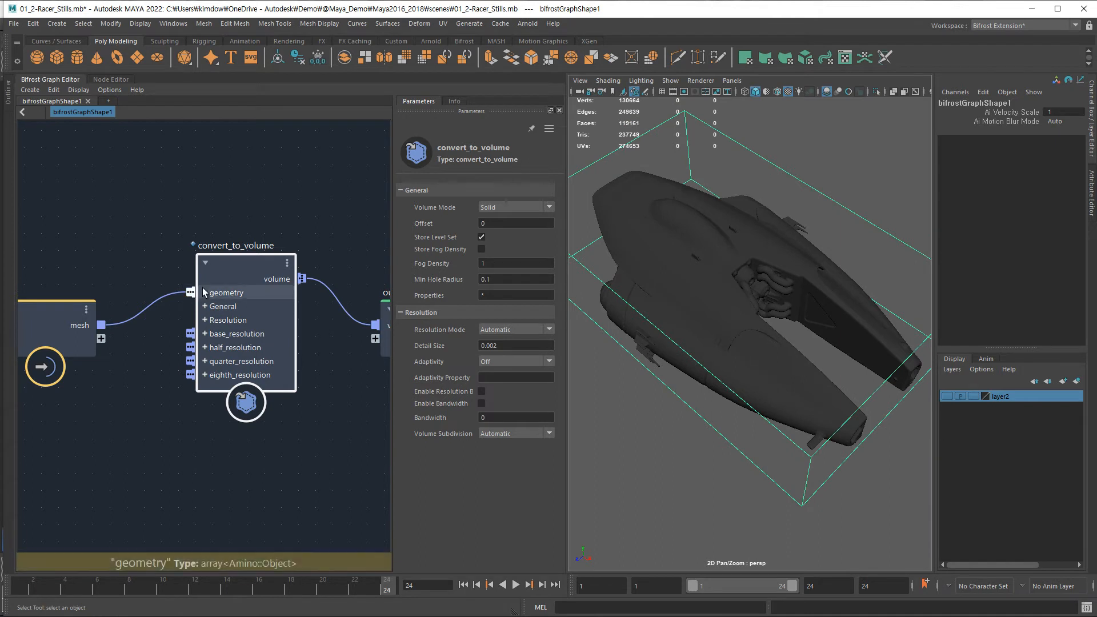
- Move the convert_to_volume node closer to the input and add a contour_dual_marching_cubes node to the graph
{"action": "left_click_drag", "start_coordinate": [246, 261], "coordinate": [187, 301]}
{"action": "left_click", "coordinate": [230, 201]}
{"action": "key", "text": "Tab"}
{"action": "type", "text": "contou"}
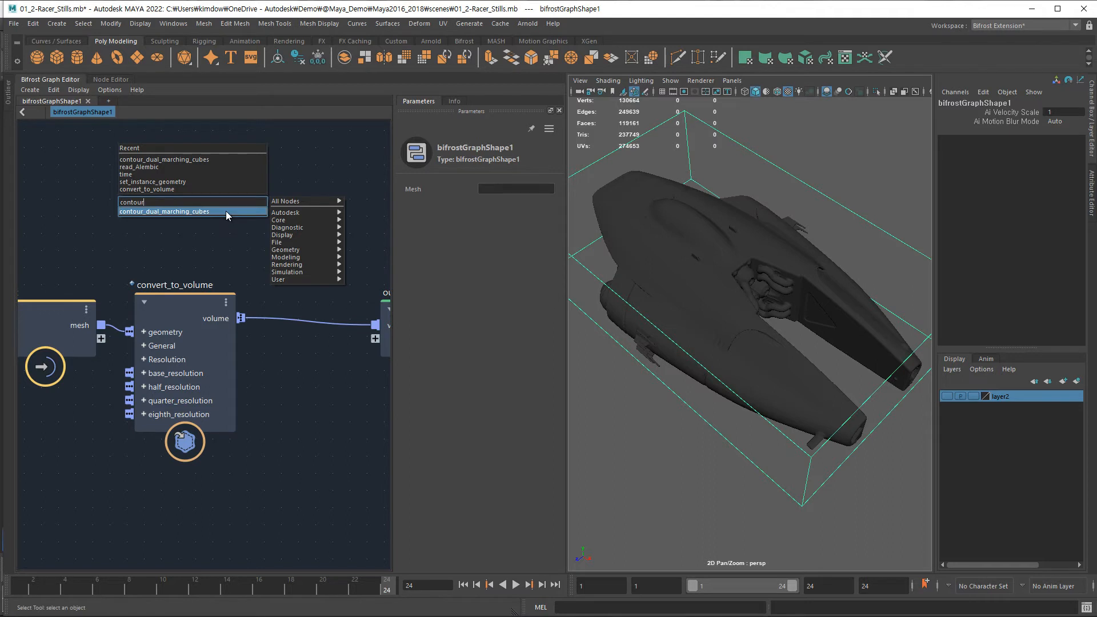
{"action": "left_click", "coordinate": [225, 210]}
{"action": "left_click_drag", "start_coordinate": [224, 212], "coordinate": [300, 225]}
{"action": "middle_click_drag", "start_coordinate": [385, 305], "coordinate": [257, 250]}
{"action": "left_click", "coordinate": [357, 231]}
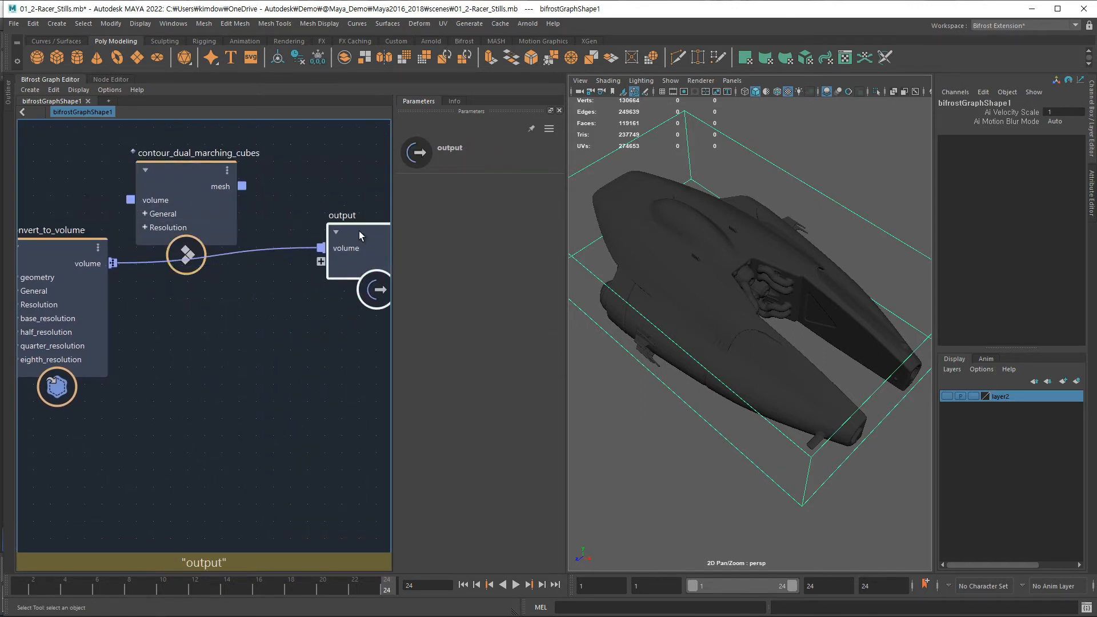
- Place contour_dual_marching_cubes between convert_to_volume and output, feed it the volume and connect its mesh to the output
{"action": "left_click_drag", "start_coordinate": [190, 175], "coordinate": [243, 196]}
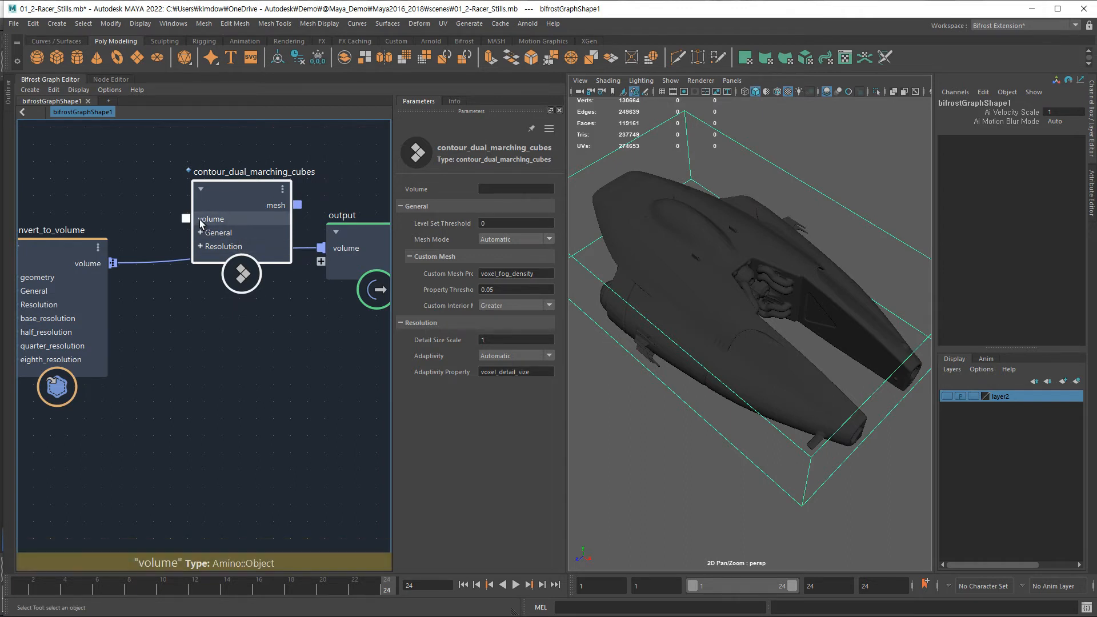
{"action": "left_click_drag", "start_coordinate": [114, 263], "coordinate": [185, 218]}
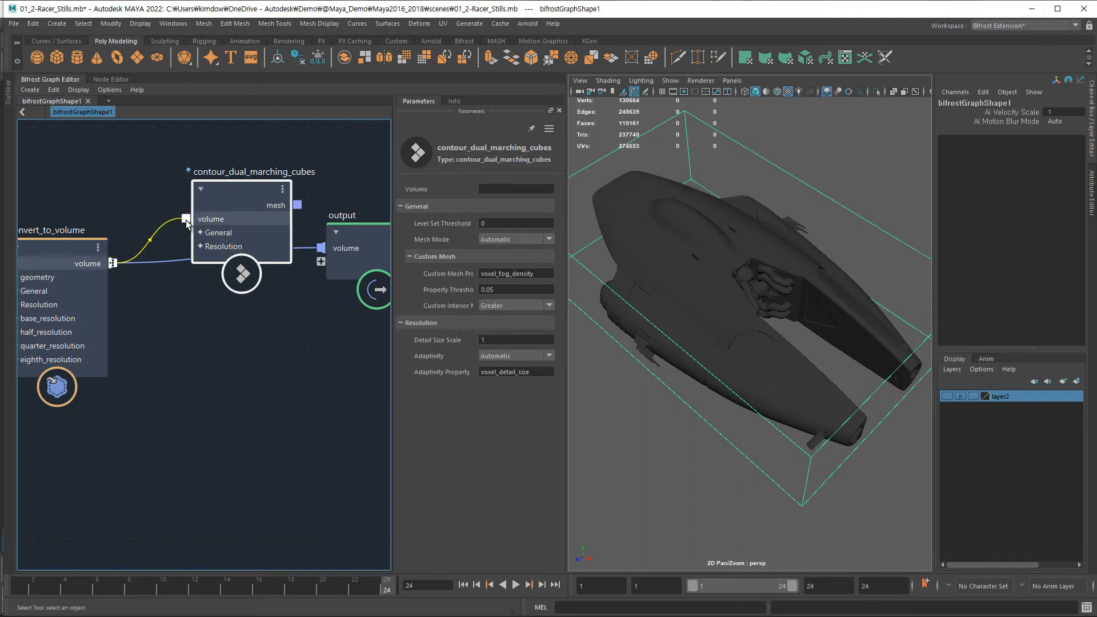
{"action": "left_click_drag", "start_coordinate": [298, 205], "coordinate": [320, 248]}
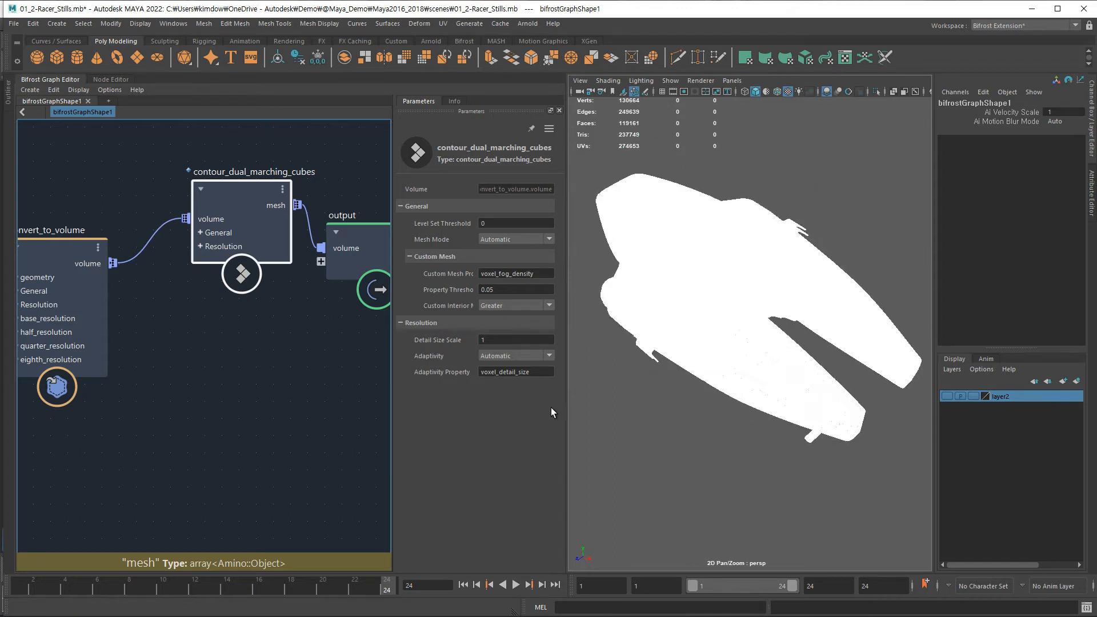
- Deselect the generated mesh and examine its surface and engine details from several angles, toggling the viewport display
{"action": "left_click", "coordinate": [707, 454]}
{"action": "mouse_move", "coordinate": [707, 454]}
{"action": "left_mouse_down", "text": "alt"}
{"action": "mouse_move", "coordinate": [642, 445]}
{"action": "mouse_move", "coordinate": [785, 439]}
{"action": "mouse_move", "coordinate": [654, 444]}
{"action": "mouse_move", "coordinate": [699, 446]}
{"action": "left_mouse_up", "text": "alt"}
{"action": "right_click_drag", "start_coordinate": [698, 446], "coordinate": [818, 377], "text": "alt"}
{"action": "left_click", "coordinate": [776, 92]}
{"action": "mouse_move", "coordinate": [742, 267]}
{"action": "middle_mouse_down", "text": "alt"}
{"action": "mouse_move", "coordinate": [743, 366]}
{"action": "mouse_move", "coordinate": [755, 364]}
{"action": "middle_mouse_up", "text": "alt"}
{"action": "right_click_drag", "start_coordinate": [793, 333], "coordinate": [781, 189], "text": "alt"}
{"action": "left_click", "coordinate": [778, 92]}
{"action": "left_click_drag", "start_coordinate": [702, 292], "coordinate": [818, 316], "text": "alt"}
{"action": "middle_click_drag", "start_coordinate": [818, 317], "coordinate": [640, 324], "text": "alt"}
{"action": "right_click_drag", "start_coordinate": [695, 328], "coordinate": [891, 344], "text": "alt"}
{"action": "left_click_drag", "start_coordinate": [721, 343], "coordinate": [780, 306], "text": "alt"}
{"action": "middle_click_drag", "start_coordinate": [696, 336], "coordinate": [748, 322], "text": "alt"}
{"action": "right_click_drag", "start_coordinate": [747, 322], "coordinate": [722, 298], "text": "alt"}
{"action": "left_click_drag", "start_coordinate": [722, 299], "coordinate": [587, 348], "text": "alt"}
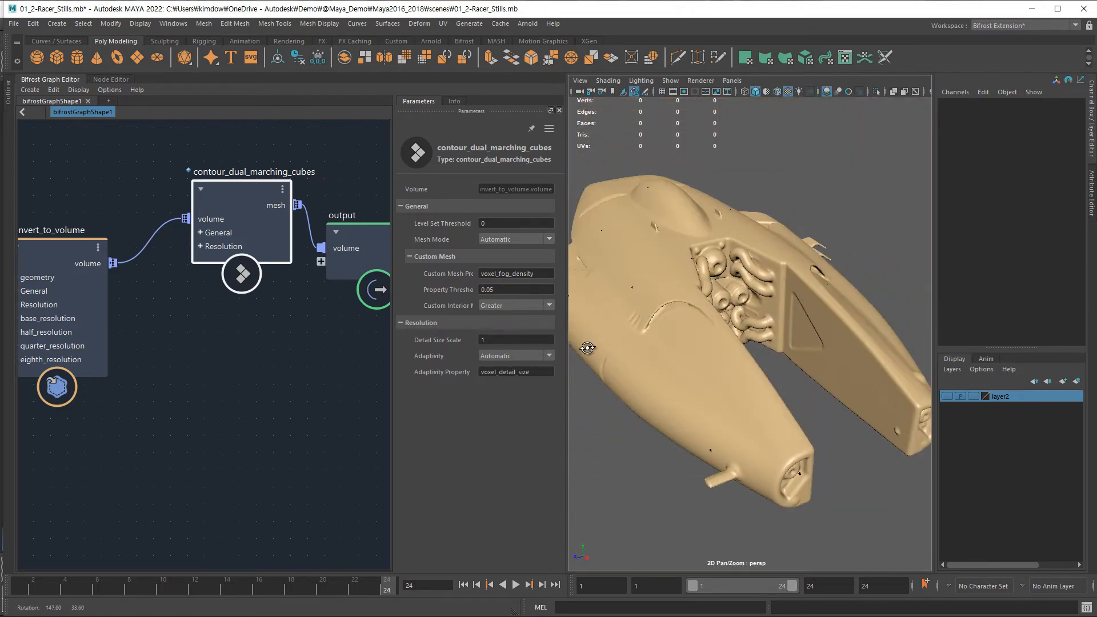
{"action": "right_click_drag", "start_coordinate": [774, 357], "coordinate": [732, 356], "text": "alt"}
{"action": "middle_click_drag", "start_coordinate": [731, 356], "coordinate": [748, 354], "text": "alt"}
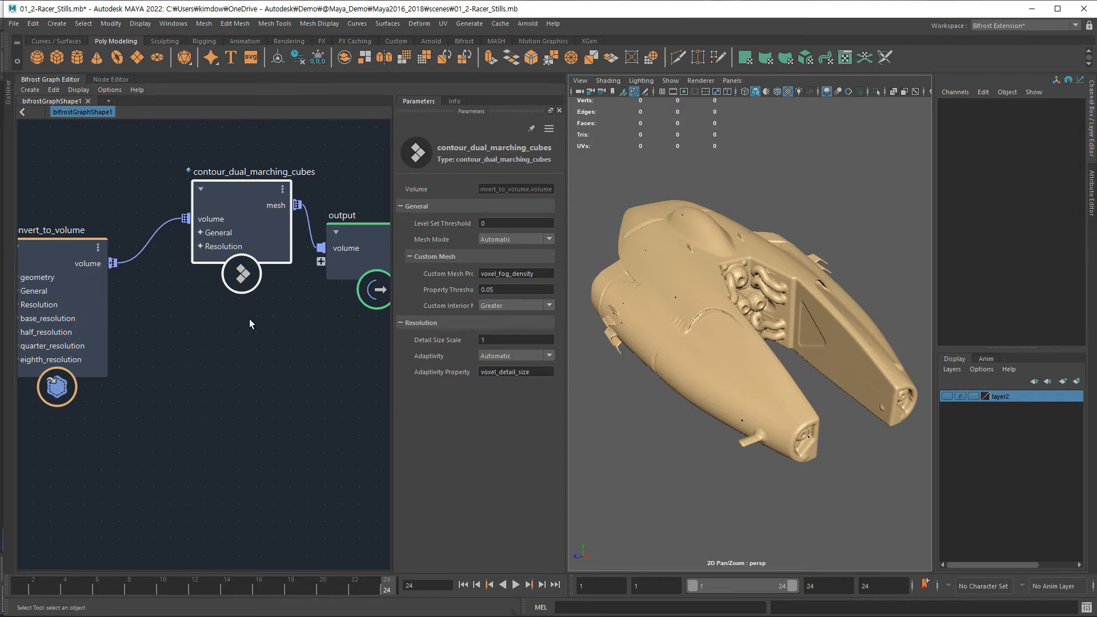
- Move the input and convert_to_volume nodes closer to contour_dual_marching_cubes to tidy the Bifrost graph
{"action": "middle_click_drag", "start_coordinate": [242, 310], "coordinate": [303, 351], "text": "alt"}
{"action": "scroll", "coordinate": [298, 353], "scroll_direction": "down", "scroll_amount": 1}
{"action": "left_click_drag", "start_coordinate": [51, 232], "coordinate": [155, 350]}
{"action": "left_click_drag", "start_coordinate": [116, 272], "coordinate": [186, 239]}
{"action": "left_click", "coordinate": [73, 247]}
{"action": "left_click_drag", "start_coordinate": [72, 247], "coordinate": [75, 244]}
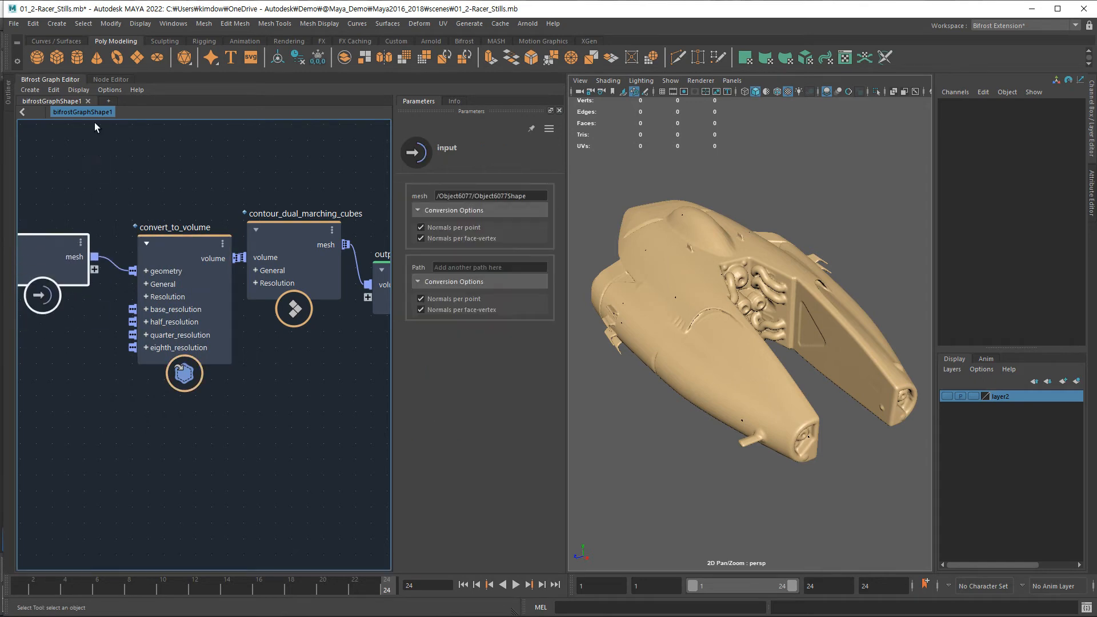
- Switch to the Node Editor with the Outliner shown and the Channel Box hidden, and add bifrostGraph1 to the node graph
{"action": "left_click", "coordinate": [106, 80]}
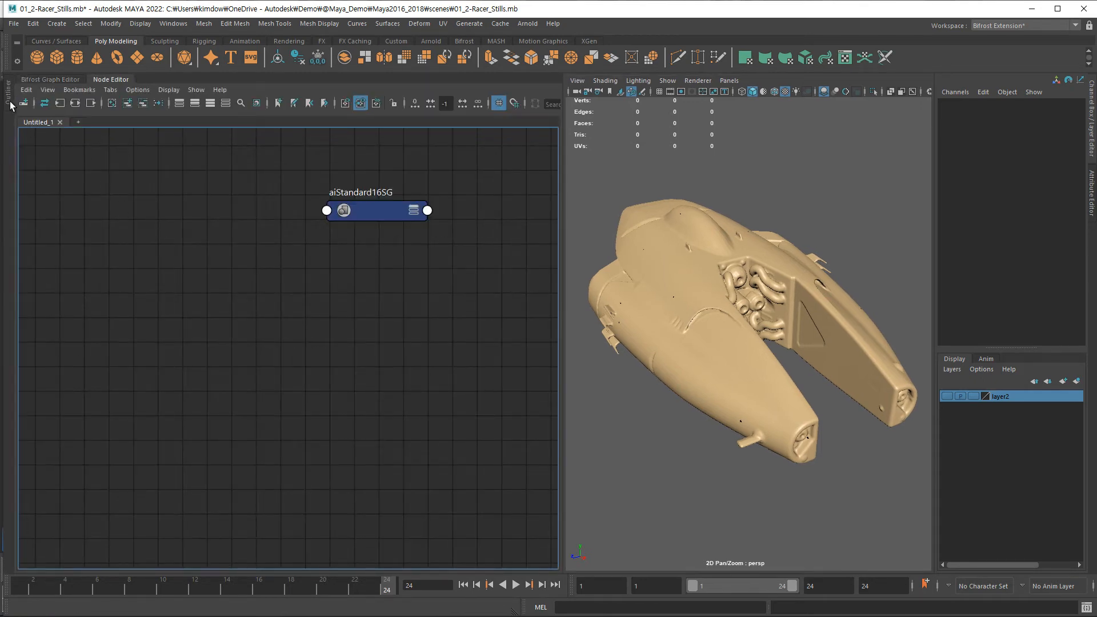
{"action": "left_click", "coordinate": [9, 101]}
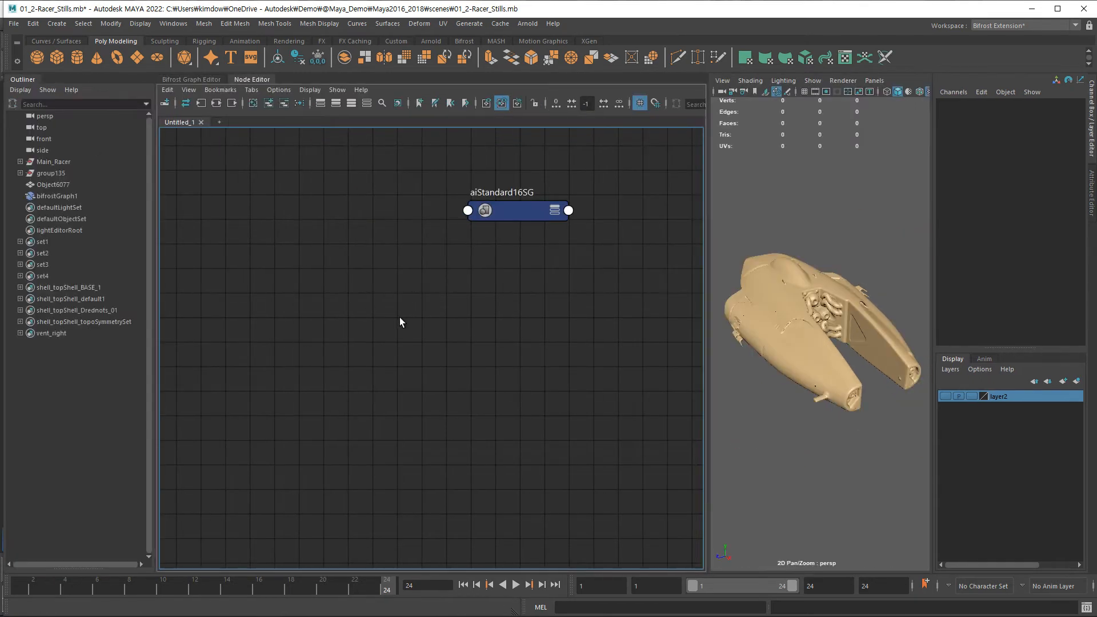
{"action": "left_click", "coordinate": [1091, 155]}
{"action": "right_click_drag", "start_coordinate": [849, 388], "coordinate": [855, 387], "text": "alt"}
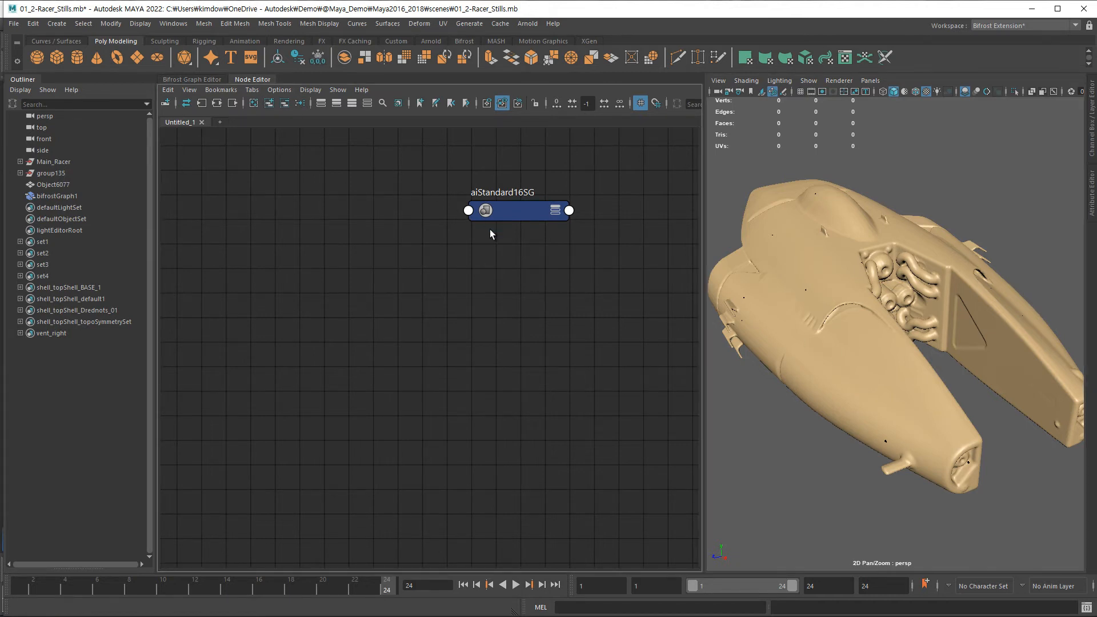
{"action": "left_click", "coordinate": [52, 196]}
{"action": "left_click", "coordinate": [269, 103]}
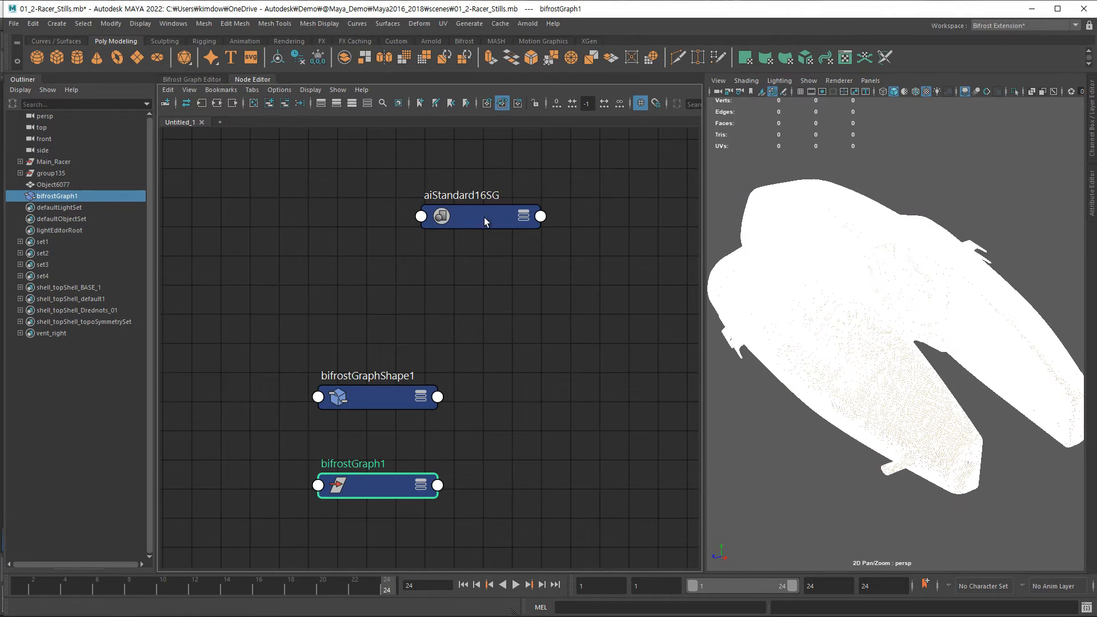
- Spread out the nodes and remove the bifrostGraph1 transform and aiStandard16SG from the graph, leaving only bifrostGraphShape1
{"action": "left_click_drag", "start_coordinate": [484, 222], "coordinate": [541, 180]}
{"action": "left_click_drag", "start_coordinate": [388, 396], "coordinate": [354, 248]}
{"action": "left_click_drag", "start_coordinate": [379, 491], "coordinate": [608, 255]}
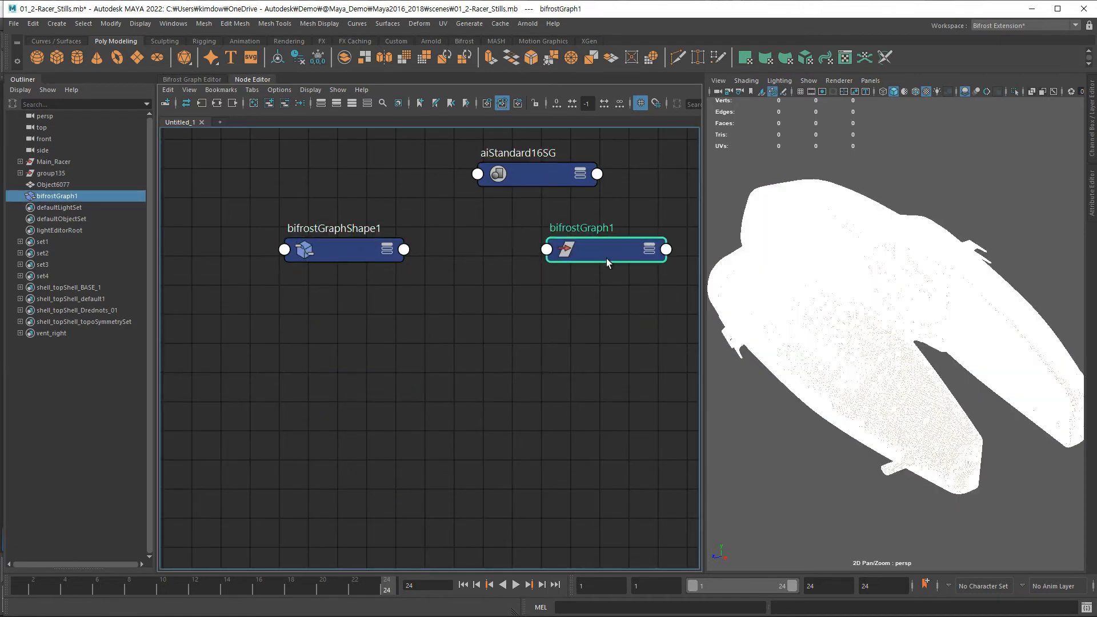
{"action": "left_click", "coordinate": [487, 158], "text": "shift"}
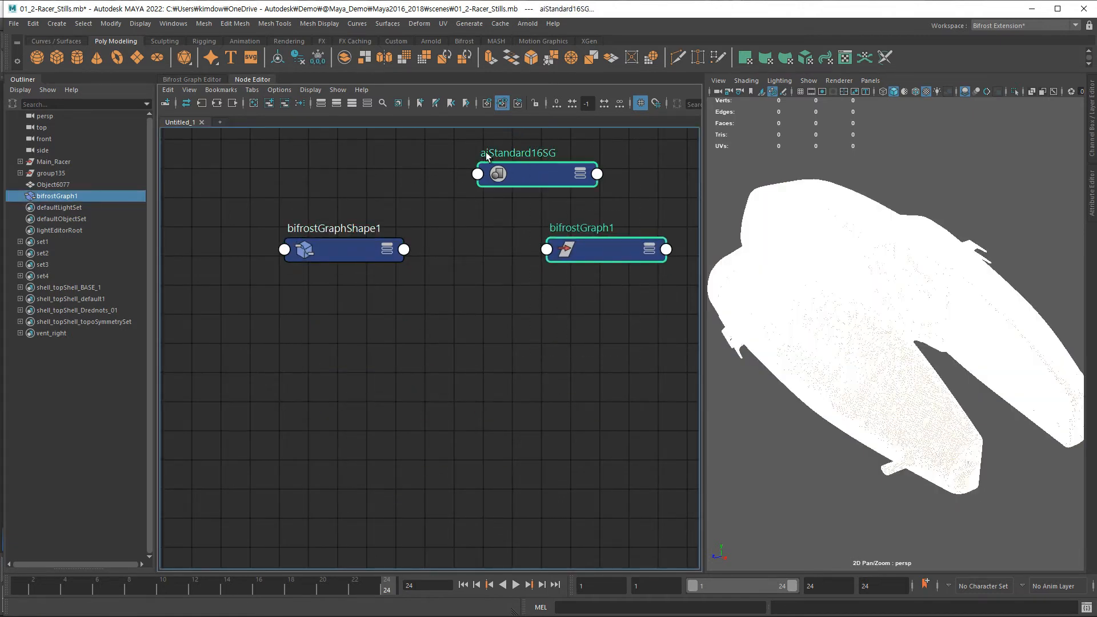
{"action": "left_click", "coordinate": [285, 103]}
{"action": "left_click_drag", "start_coordinate": [362, 240], "coordinate": [365, 212]}
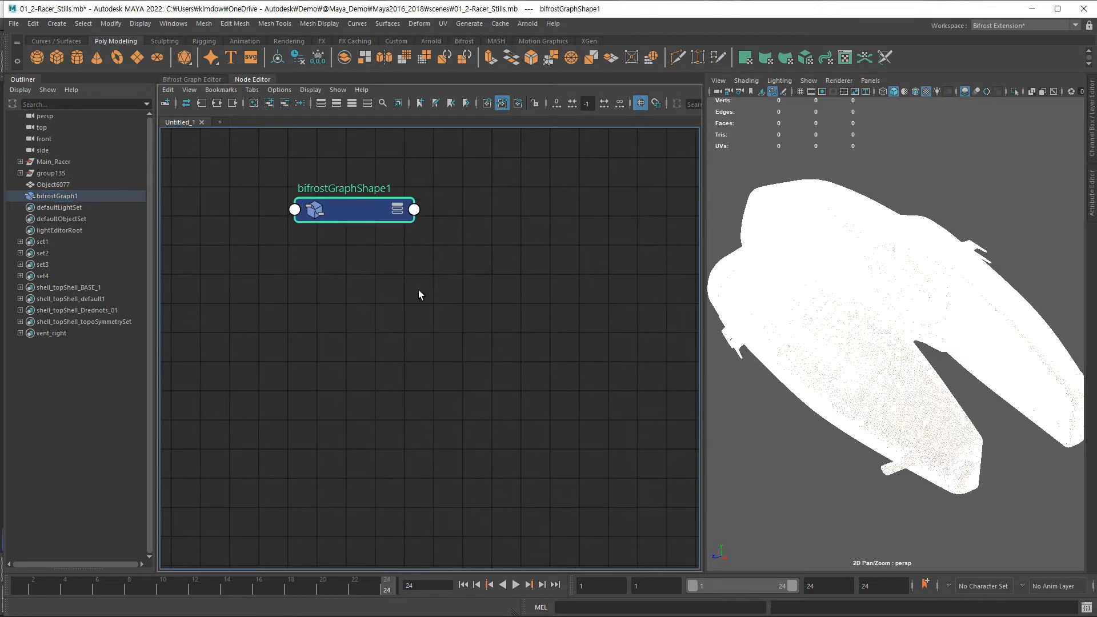
{"action": "left_click", "coordinate": [407, 280]}
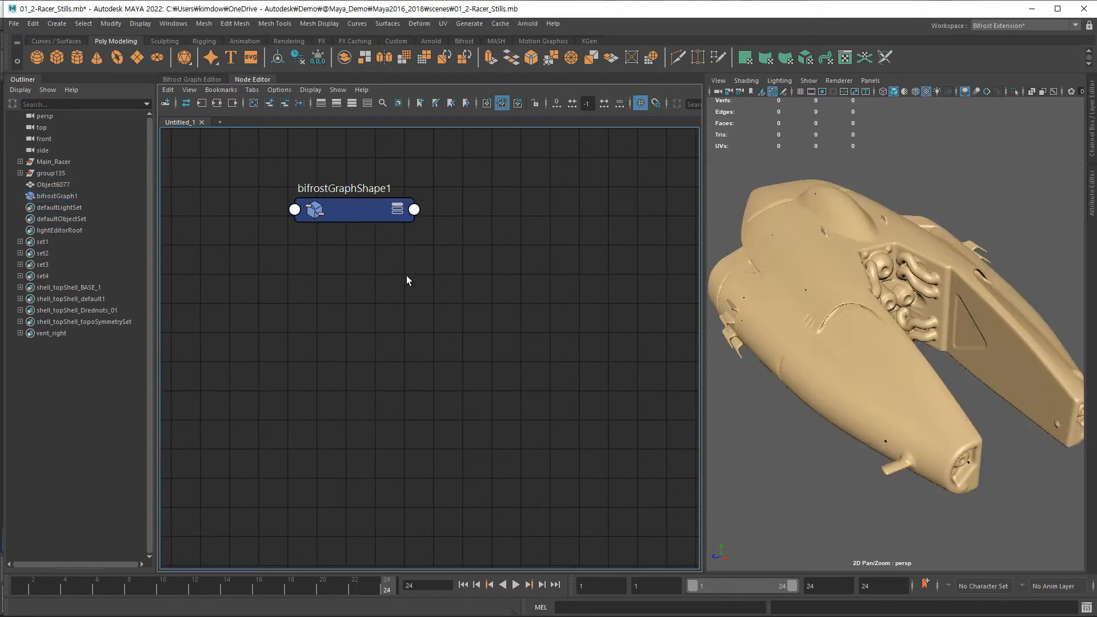
- Create a polygon sphere, turn on shape display in the Outliner and expand the sphere to its shape node
{"action": "left_click", "coordinate": [361, 208]}
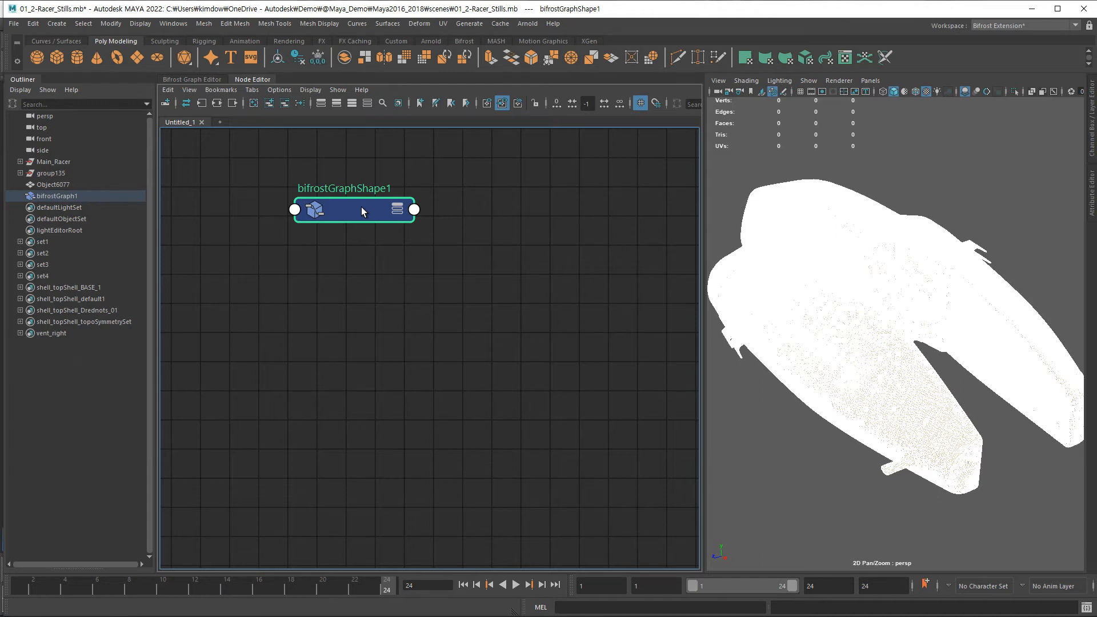
{"action": "left_click", "coordinate": [37, 57]}
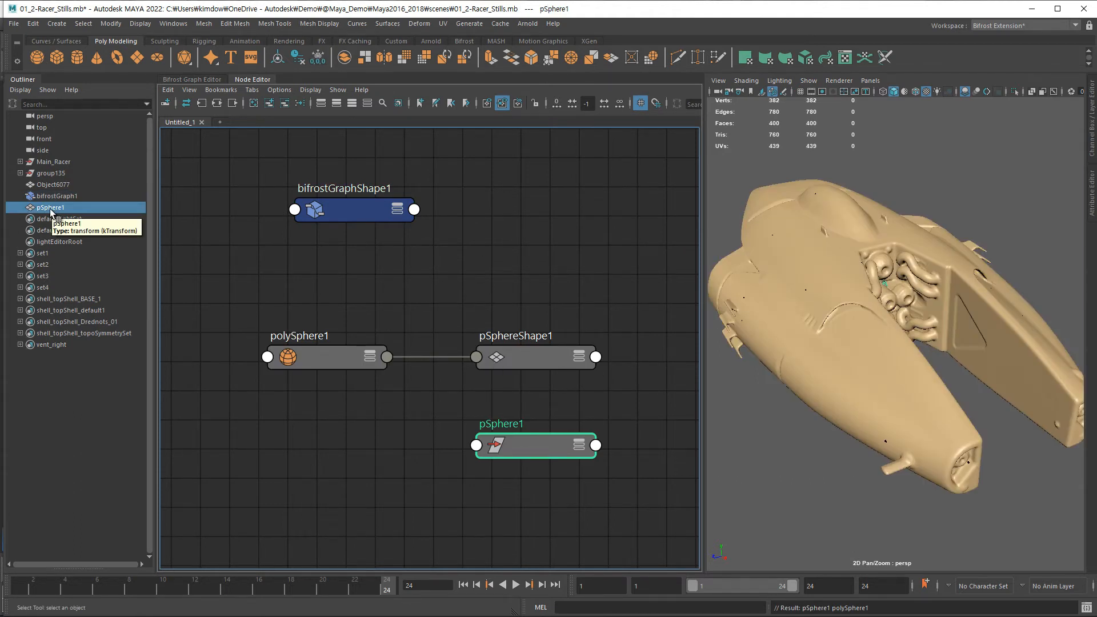
{"action": "left_click", "coordinate": [21, 90]}
{"action": "left_click", "coordinate": [20, 121]}
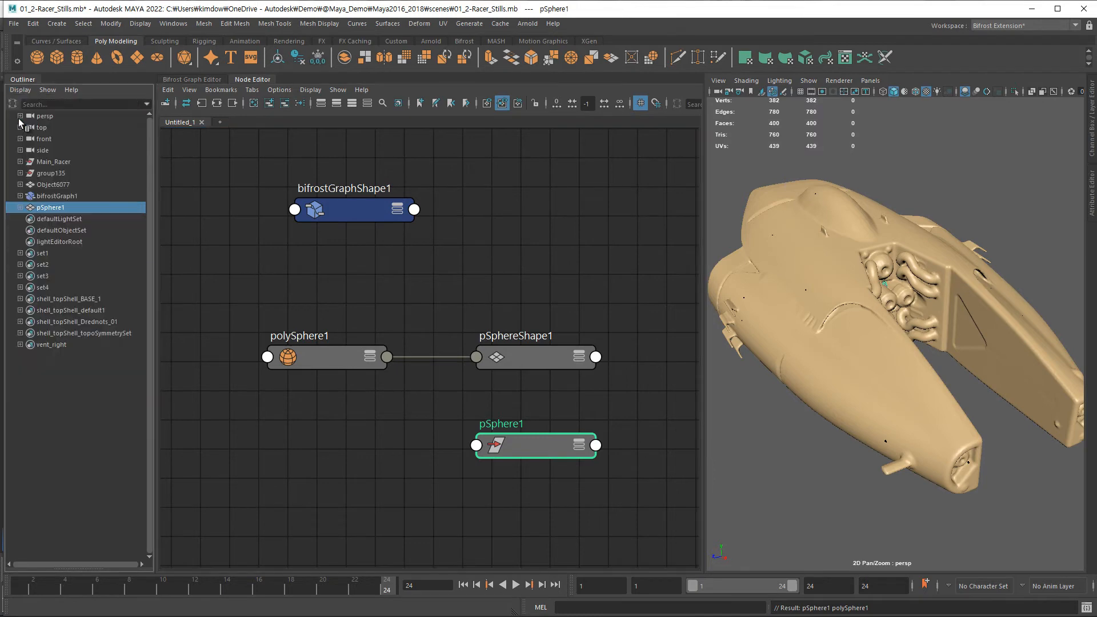
{"action": "left_click", "coordinate": [20, 207]}
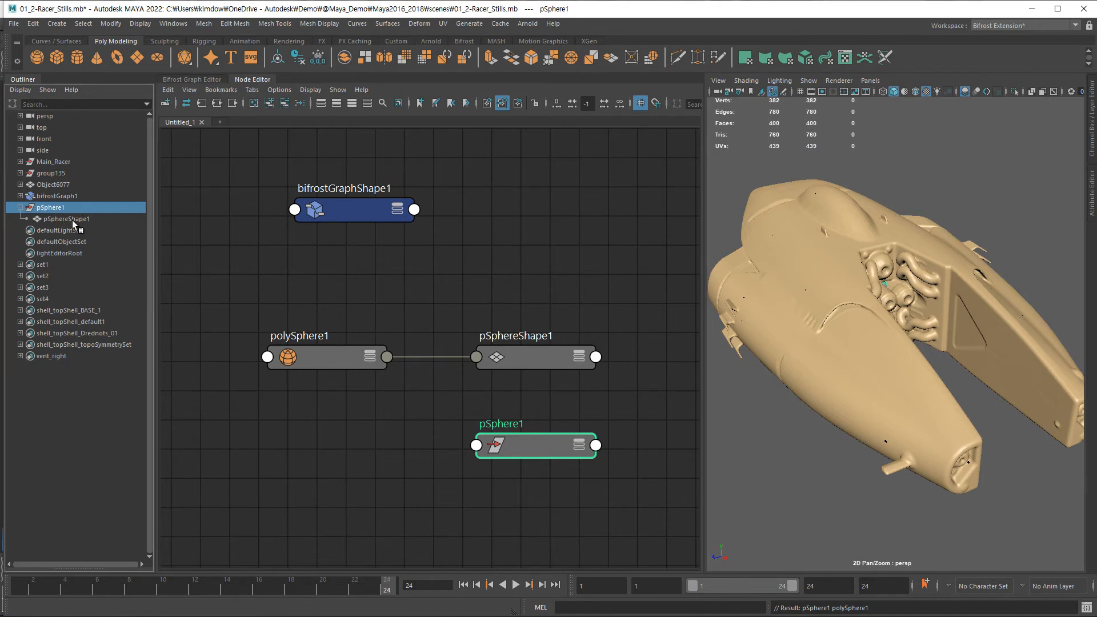
- Reposition polySphere1 and pSphereShape1 and examine the output-to-inMesh connection between them
{"action": "left_click", "coordinate": [340, 359]}
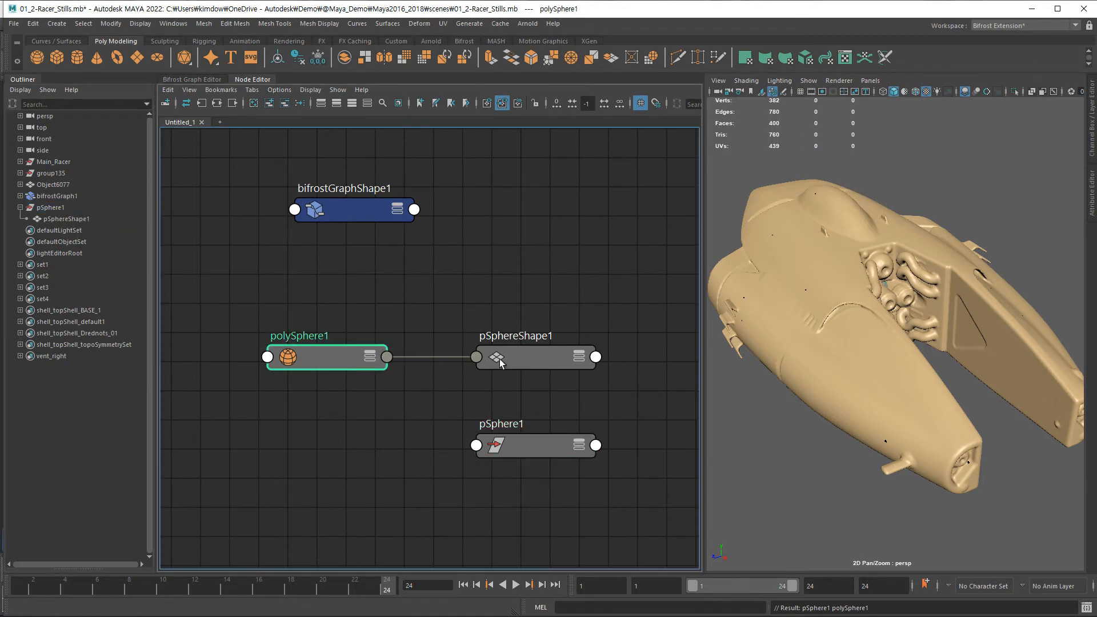
{"action": "left_click", "coordinate": [513, 362]}
{"action": "mouse_move", "coordinate": [508, 363]}
{"action": "left_mouse_down"}
{"action": "mouse_move", "coordinate": [514, 351]}
{"action": "mouse_move", "coordinate": [502, 359]}
{"action": "left_mouse_up"}
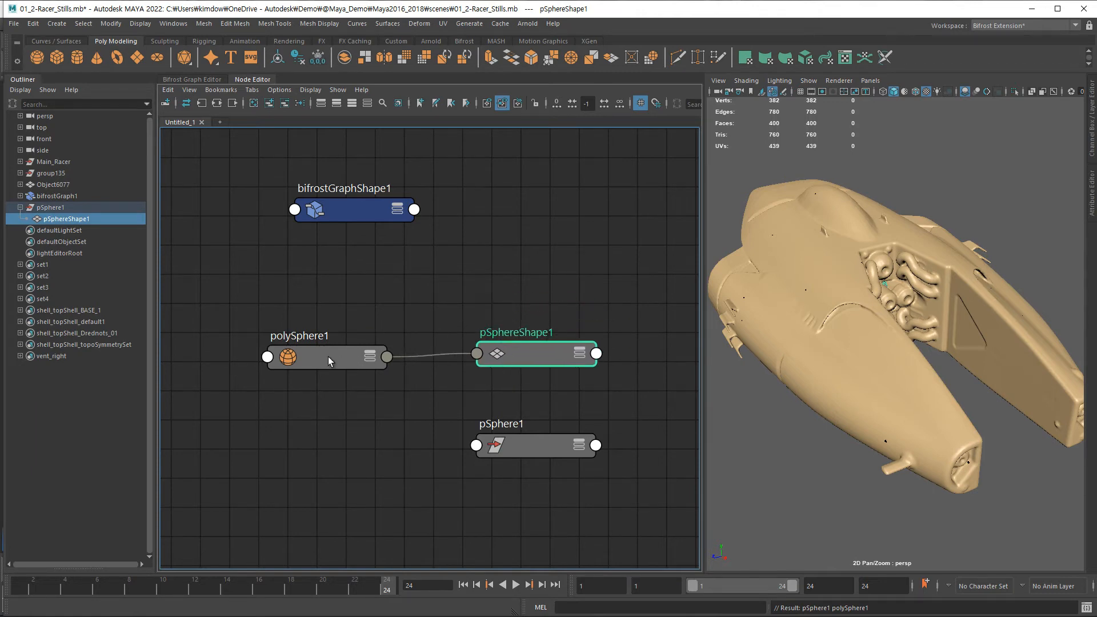
{"action": "left_click_drag", "start_coordinate": [328, 360], "coordinate": [289, 373]}
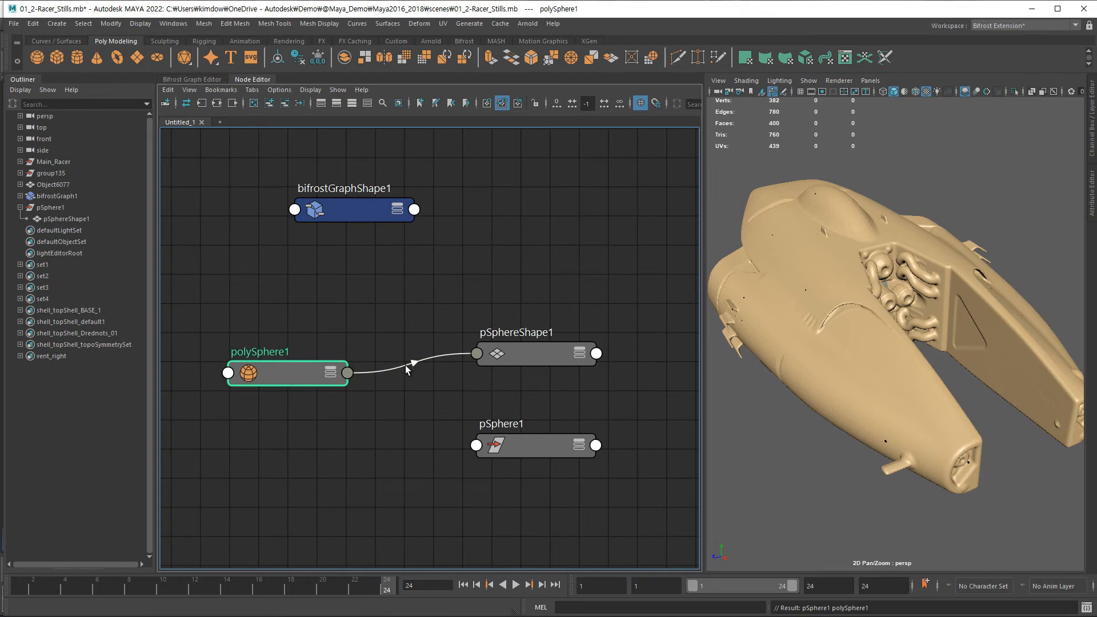
{"action": "mouse_move", "coordinate": [406, 368]}
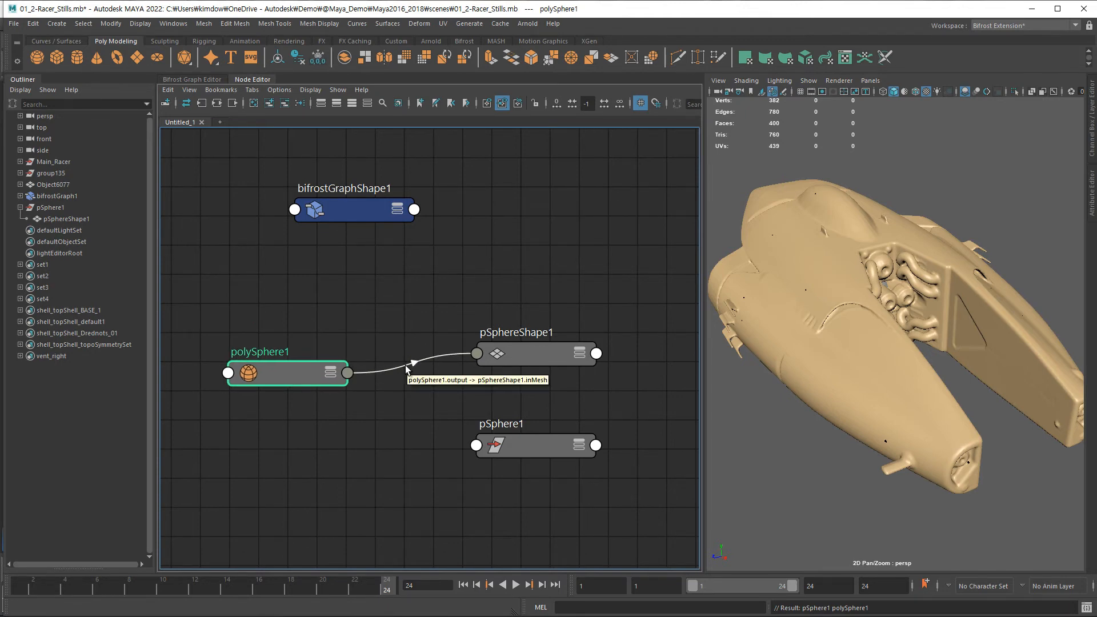
{"action": "left_click_drag", "start_coordinate": [281, 372], "coordinate": [322, 398]}
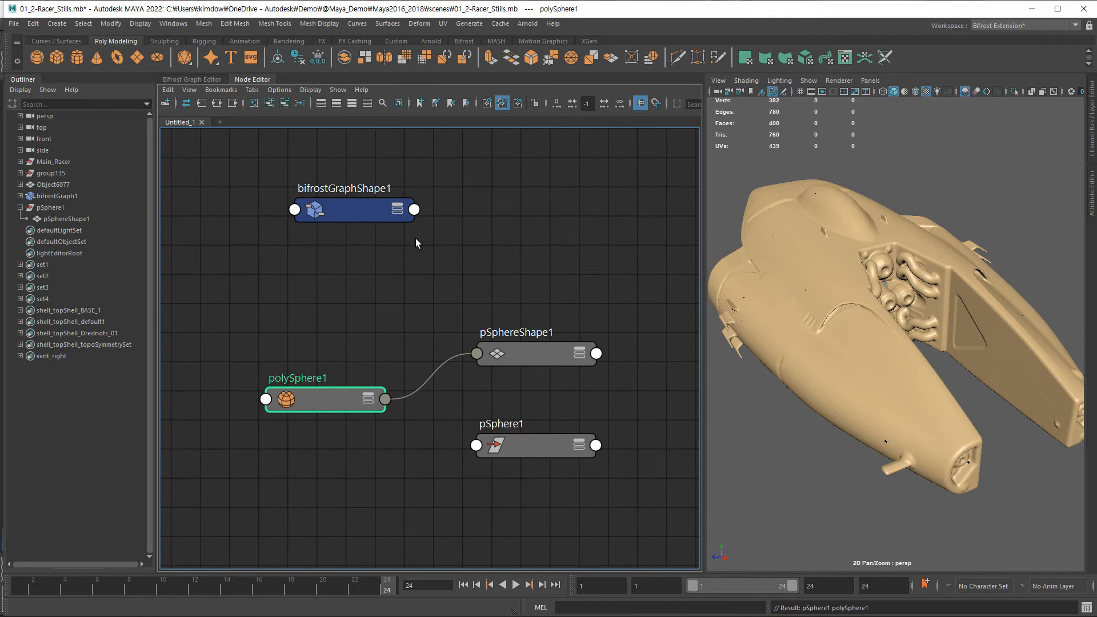
- Move bifrostGraphShape1 aside and add a bifrostGeoToMaya node to the Node Editor
{"action": "left_click_drag", "start_coordinate": [367, 209], "coordinate": [313, 247]}
{"action": "left_click", "coordinate": [423, 260]}
{"action": "key", "text": "Tab"}
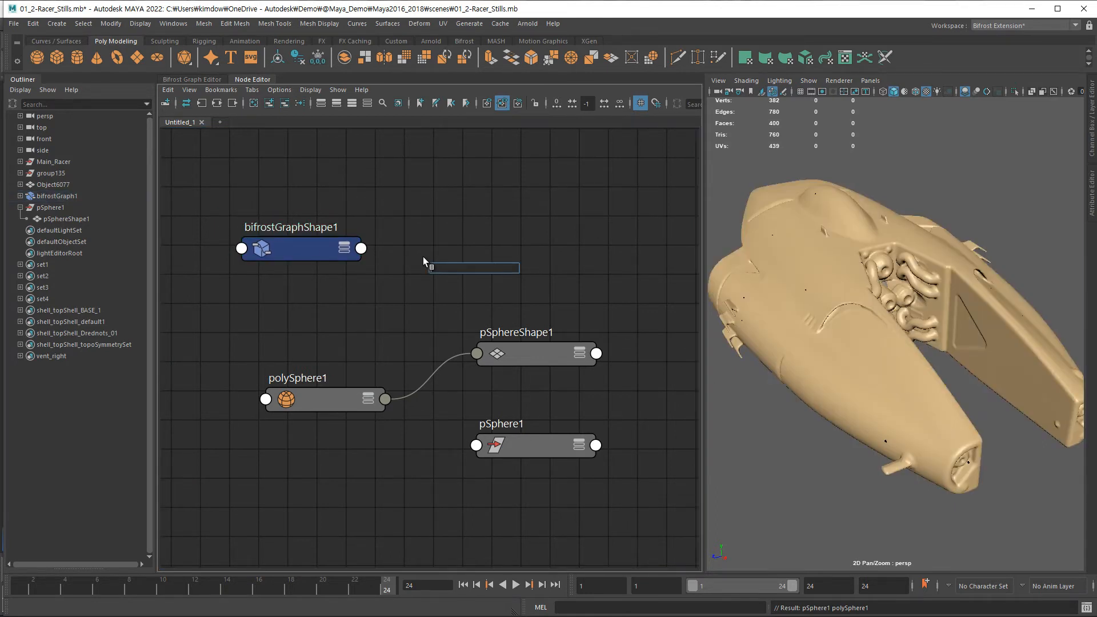
{"action": "type", "text": "bifrost"}
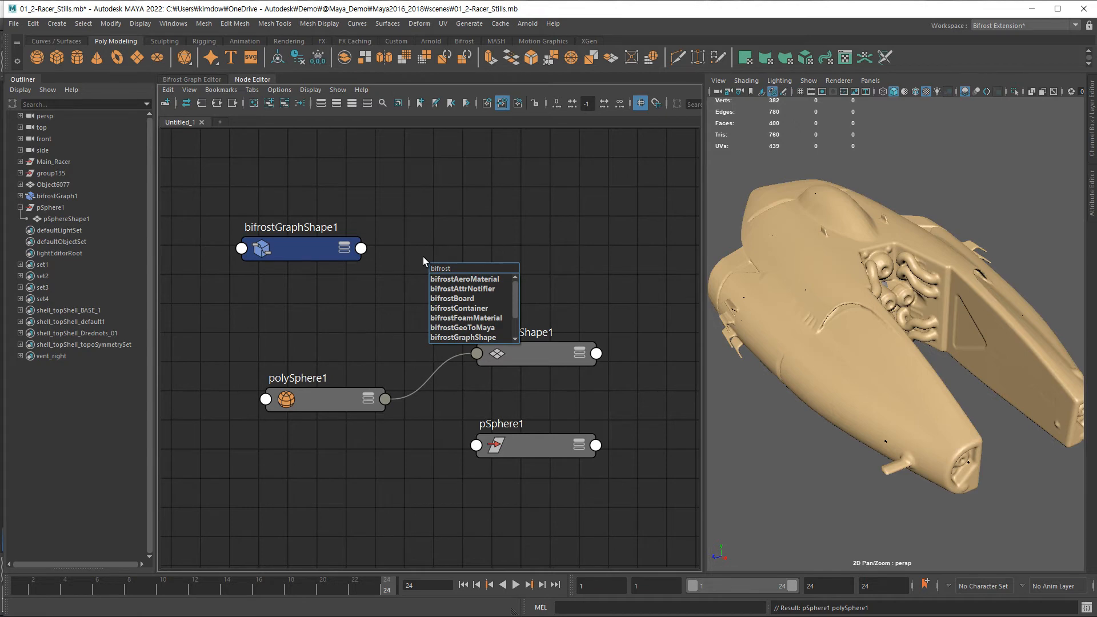
{"action": "left_click", "coordinate": [462, 327]}
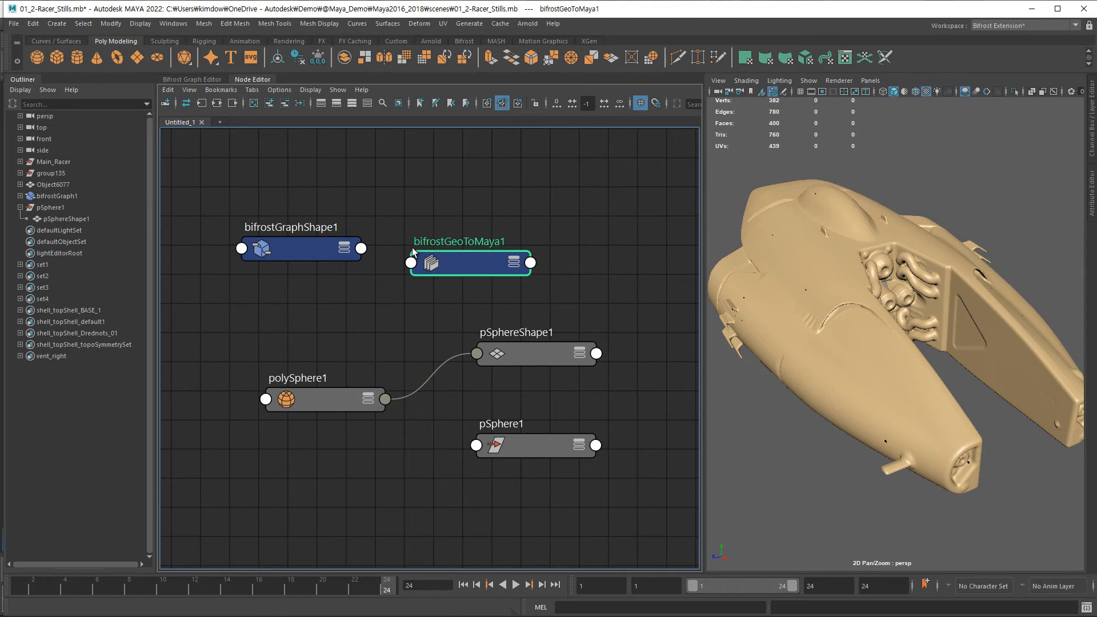
- Connect bifrostGraphShape1's volume output to the bifrostGeo input of bifrostGeoToMaya1
{"action": "left_click", "coordinate": [321, 257]}
{"action": "left_click", "coordinate": [361, 249]}
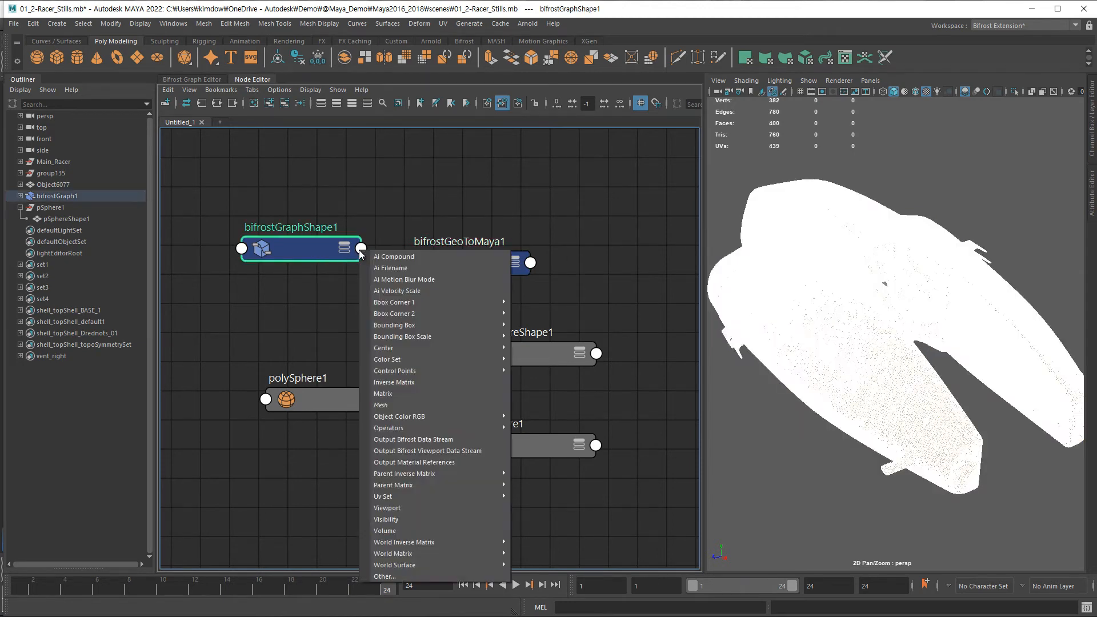
{"action": "left_click", "coordinate": [407, 531]}
{"action": "left_click", "coordinate": [411, 263]}
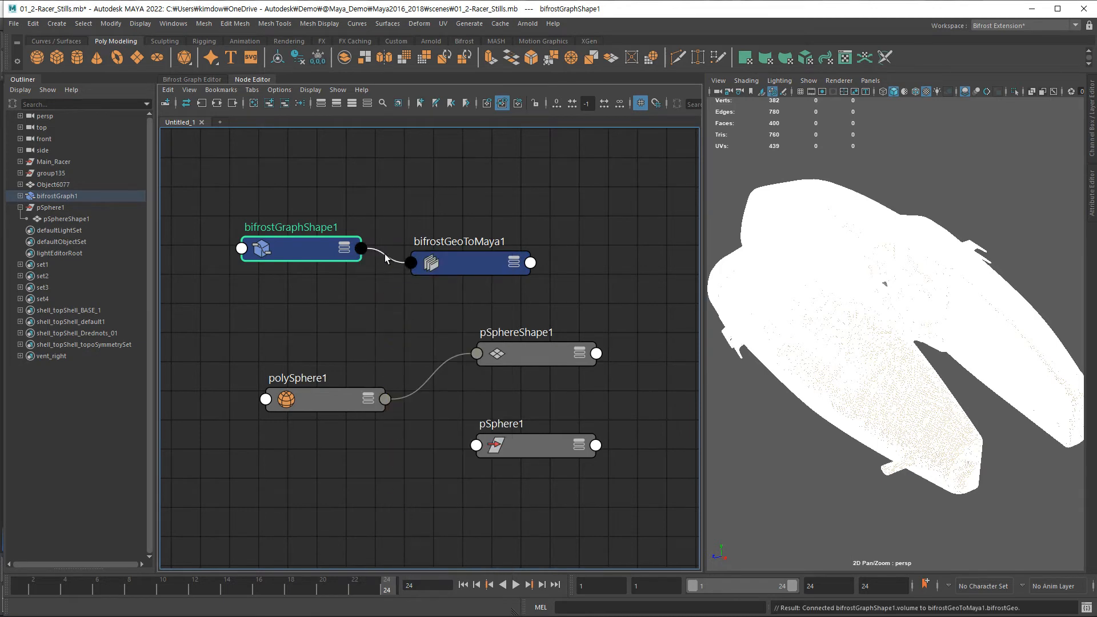
- Rearrange the Bifrost nodes and connect Maya Mesh[0] of bifrostGeoToMaya1 to pSphereShape1's inMesh in place of polySphere1
{"action": "left_click_drag", "start_coordinate": [308, 249], "coordinate": [277, 205]}
{"action": "mouse_move", "coordinate": [484, 260]}
{"action": "left_mouse_down"}
{"action": "mouse_move", "coordinate": [485, 294]}
{"action": "mouse_move", "coordinate": [395, 280]}
{"action": "left_mouse_up"}
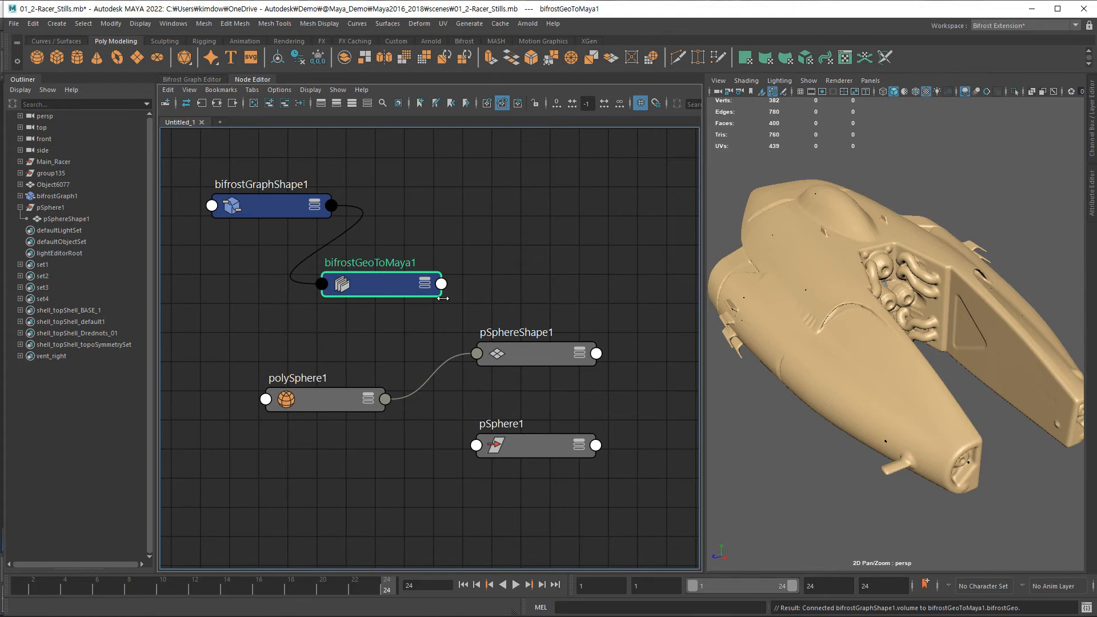
{"action": "left_click", "coordinate": [441, 286]}
{"action": "mouse_move", "coordinate": [477, 305]}
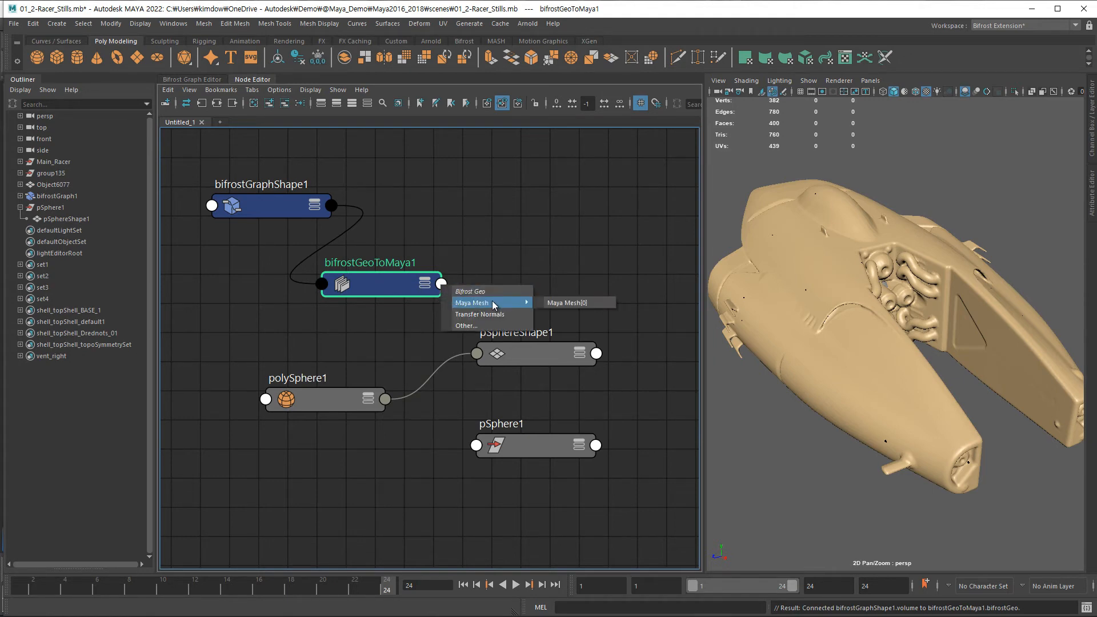
{"action": "left_click", "coordinate": [552, 304]}
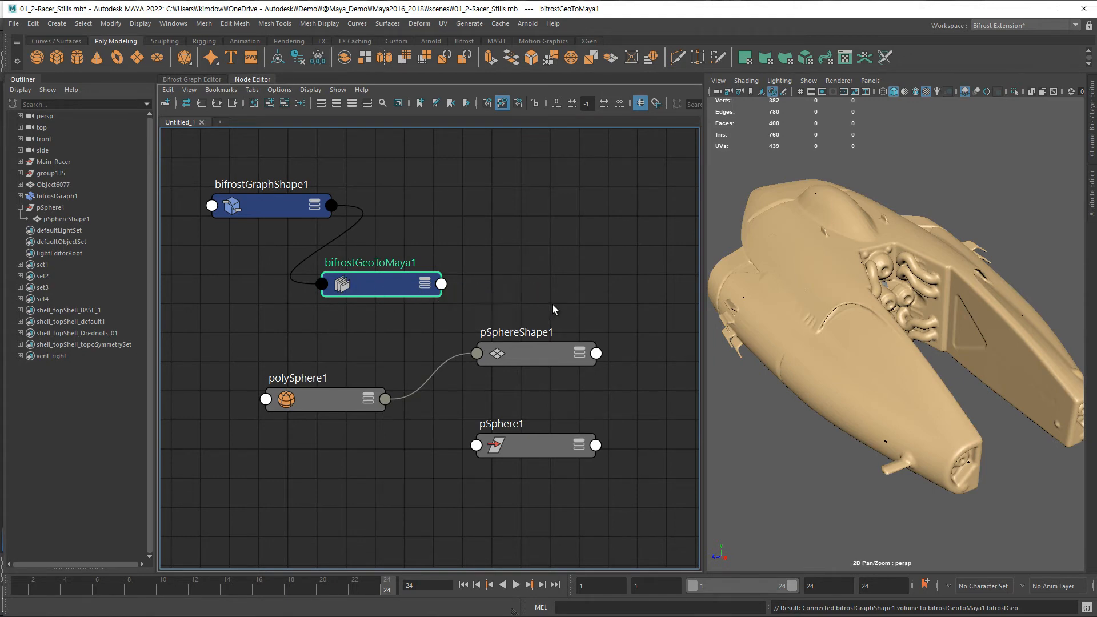
{"action": "left_click", "coordinate": [473, 356]}
{"action": "left_click", "coordinate": [510, 382]}
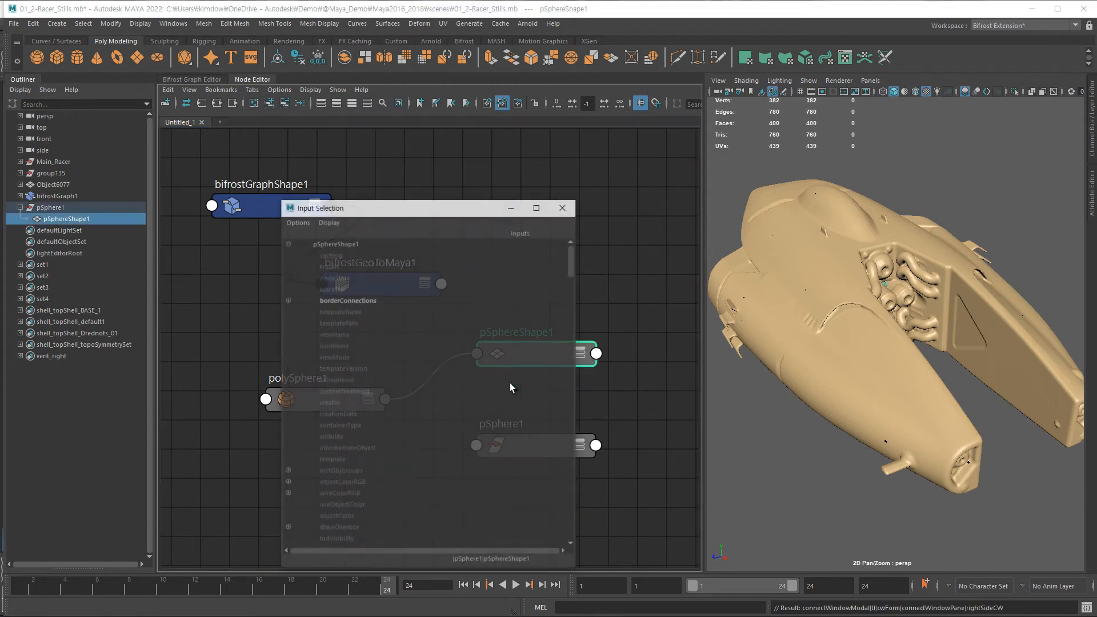
{"action": "scroll", "coordinate": [504, 378], "scroll_direction": "down", "scroll_amount": 10}
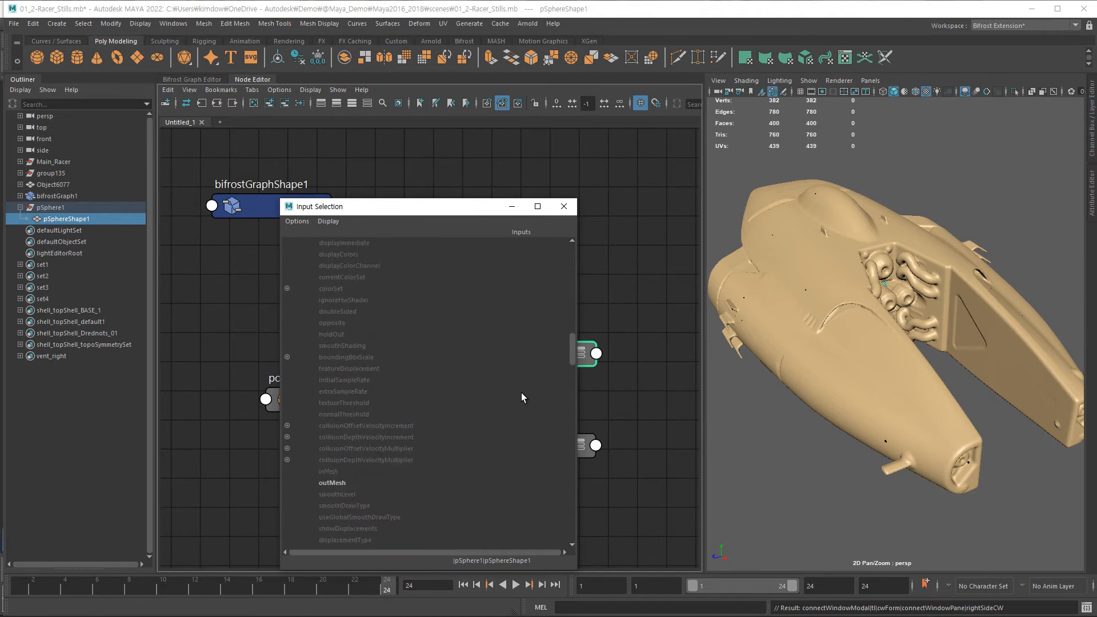
{"action": "left_click", "coordinate": [326, 472]}
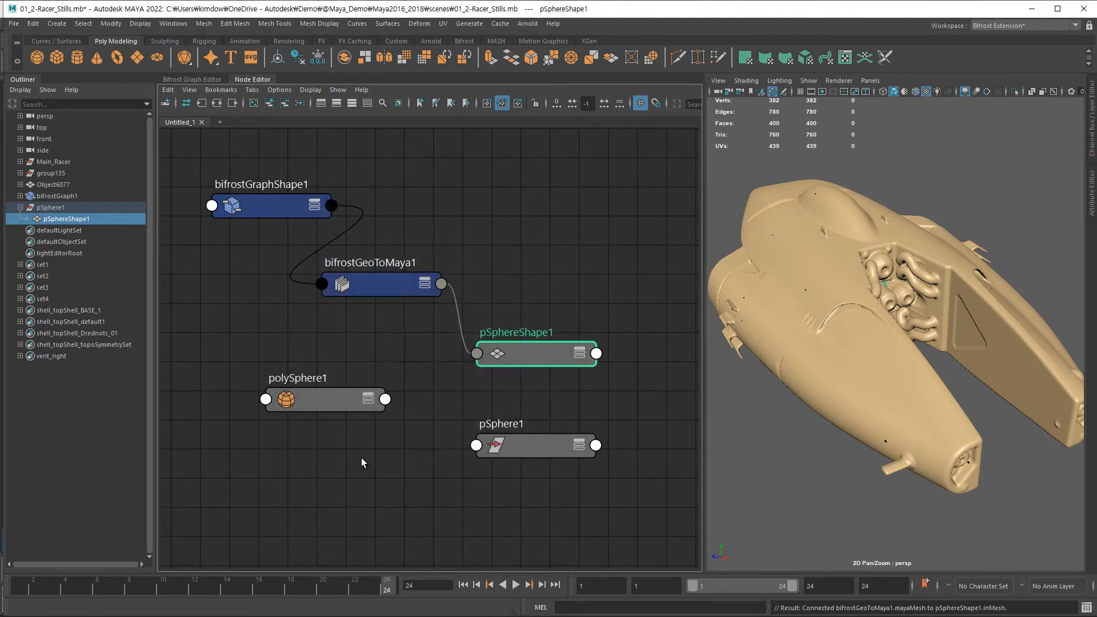
{"action": "left_click_drag", "start_coordinate": [527, 330], "coordinate": [506, 326]}
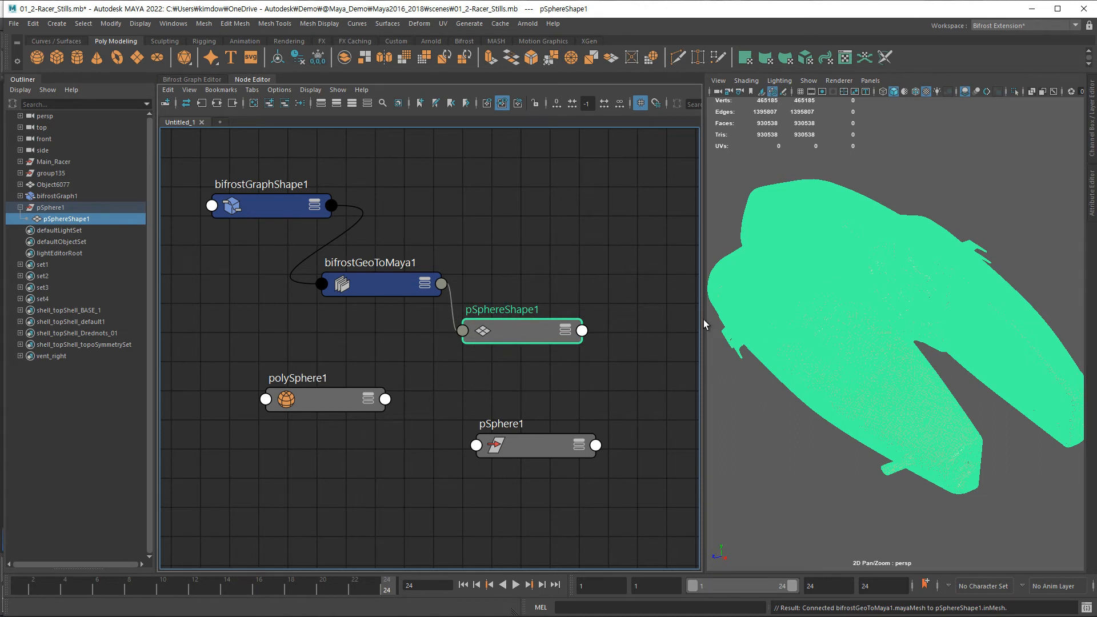
- Put bifrostGraph1 in a new display layer, hide that layer, and collapse the Channel Box and Outliner
{"action": "left_click_drag", "start_coordinate": [876, 372], "coordinate": [839, 360], "text": "alt"}
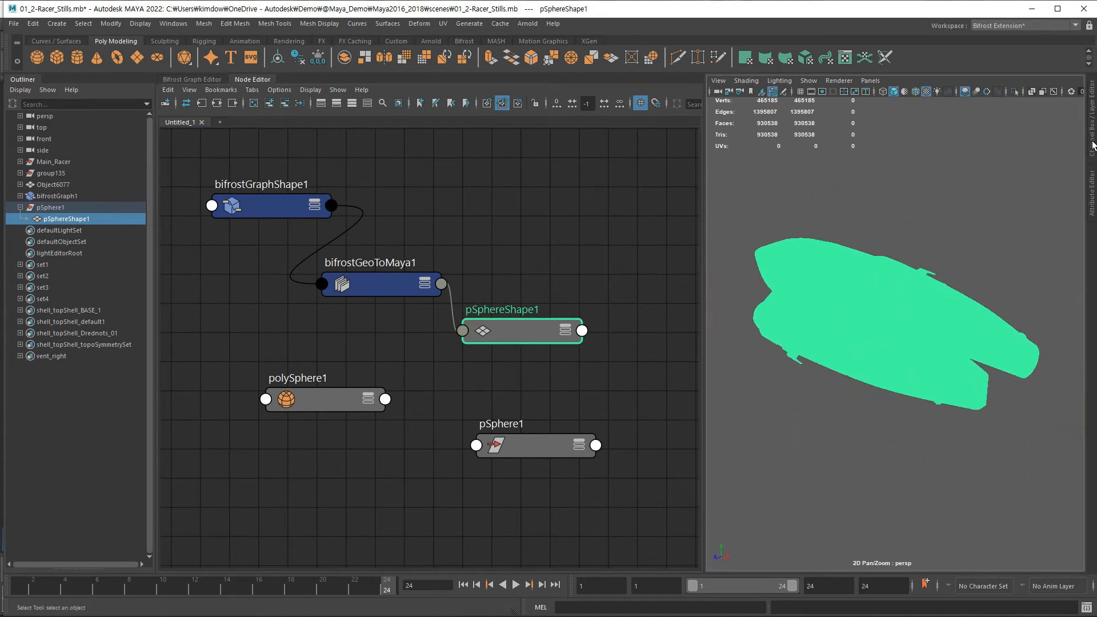
{"action": "left_click", "coordinate": [1092, 146]}
{"action": "left_click", "coordinate": [55, 196]}
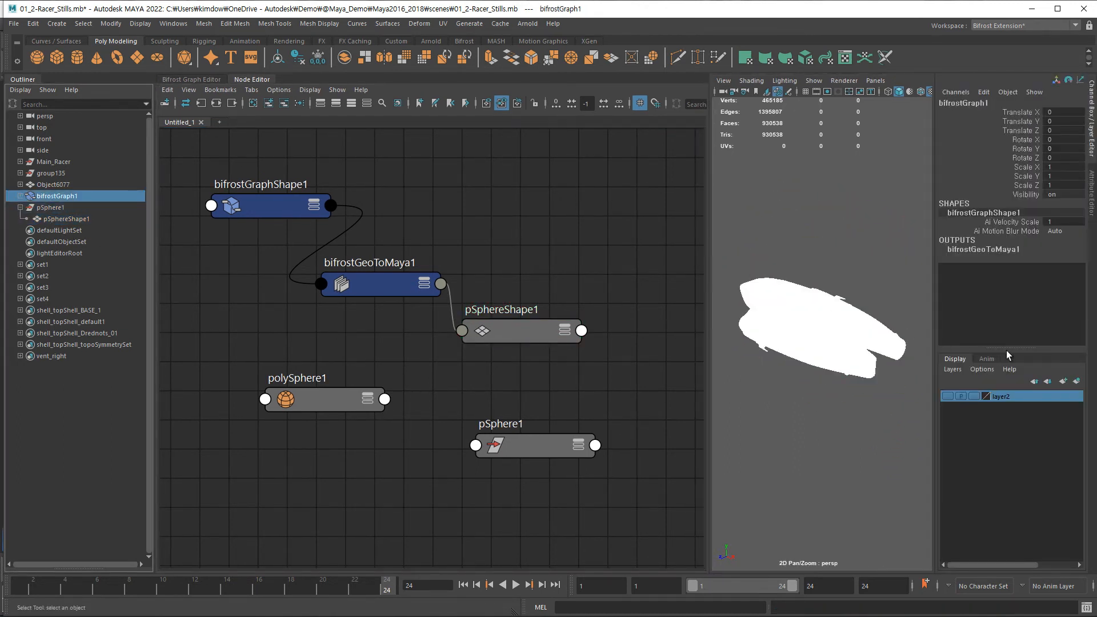
{"action": "left_click", "coordinate": [1077, 381]}
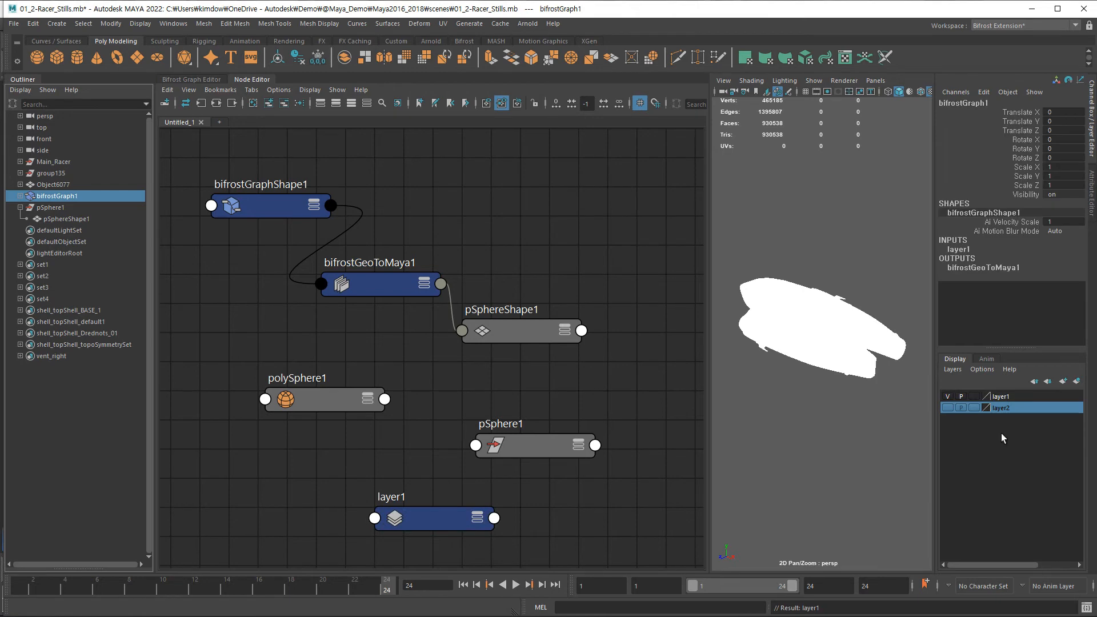
{"action": "left_click", "coordinate": [947, 395]}
{"action": "left_click", "coordinate": [1092, 145]}
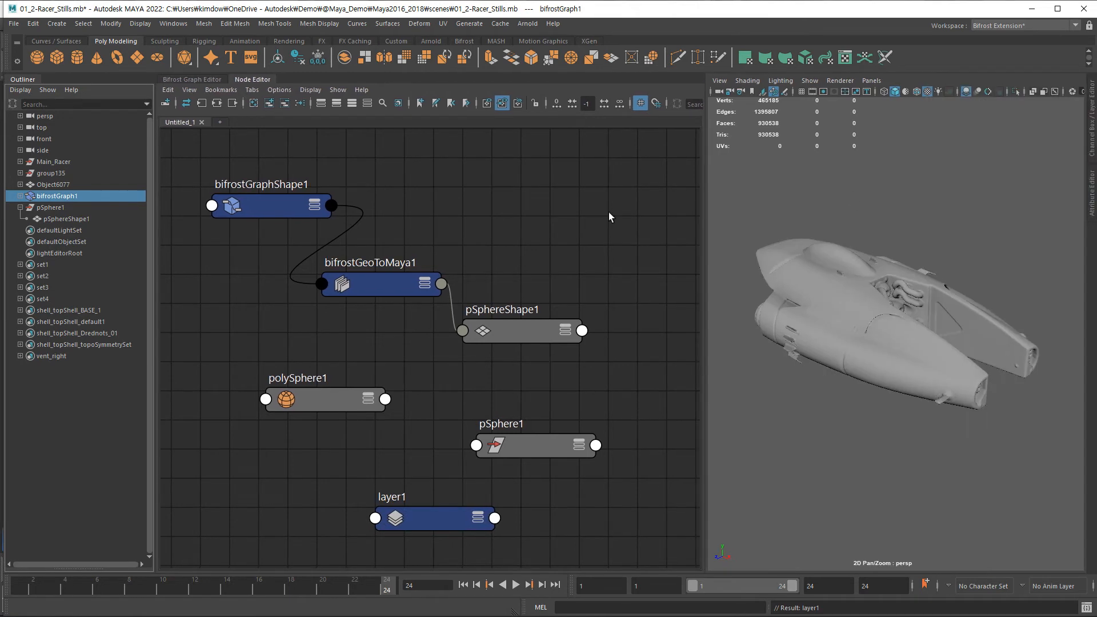
{"action": "left_click", "coordinate": [24, 79]}
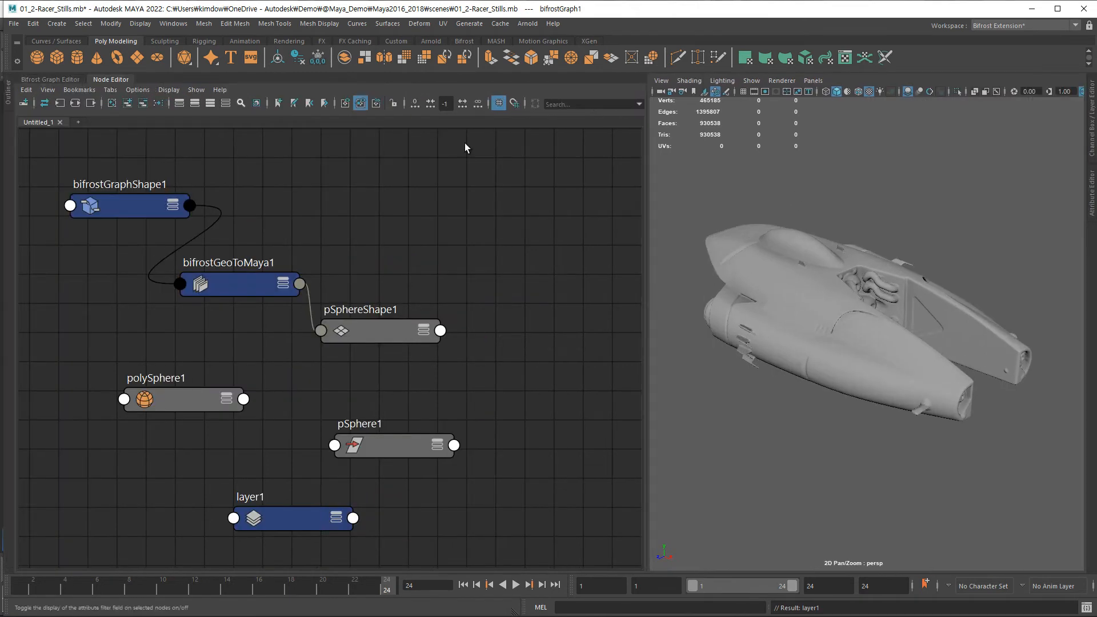
- Select the converted racer mesh and enlarge the perspective view to fill the workspace
{"action": "left_click_drag", "start_coordinate": [743, 375], "coordinate": [832, 387], "text": "alt"}
{"action": "left_click", "coordinate": [862, 375]}
{"action": "right_click_drag", "start_coordinate": [831, 383], "coordinate": [857, 384], "text": "alt"}
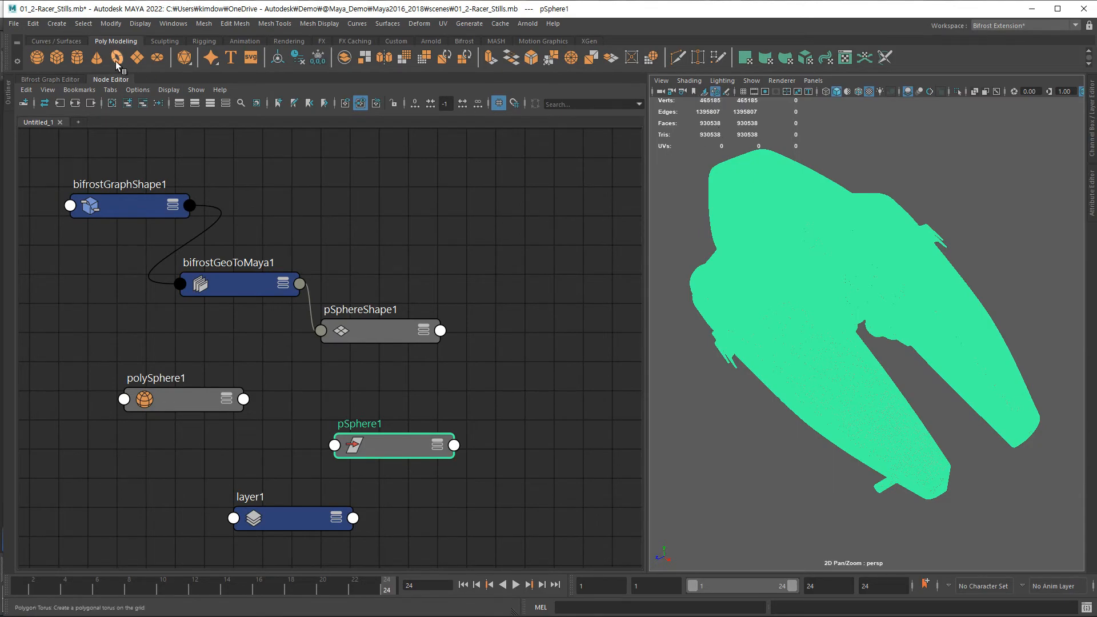
{"action": "key", "text": "space"}
{"action": "right_click_drag", "start_coordinate": [724, 236], "coordinate": [274, 176]}
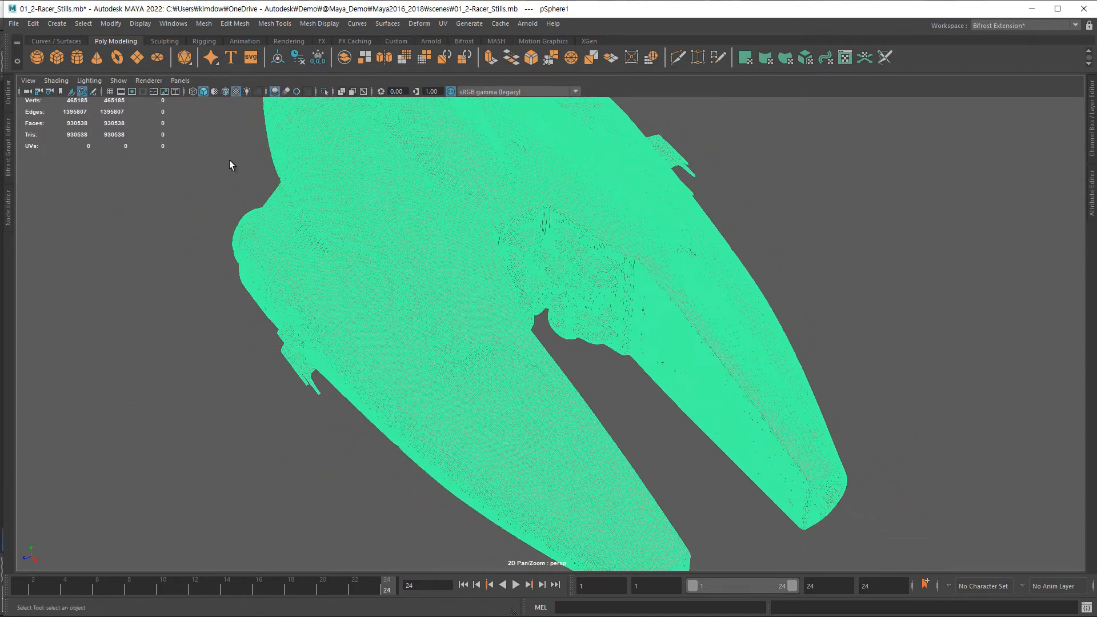
- Examine the density and shape of the converted racer mesh from several angles, both selected and deselected
{"action": "left_click_drag", "start_coordinate": [434, 325], "coordinate": [421, 306], "text": "alt"}
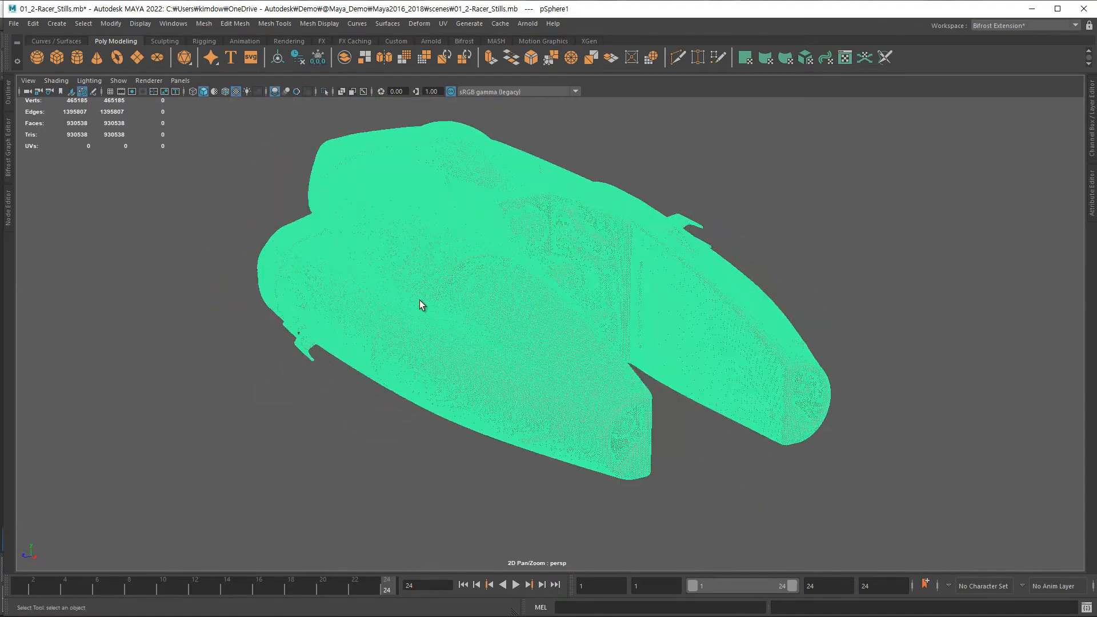
{"action": "left_click_drag", "start_coordinate": [514, 310], "coordinate": [611, 257], "text": "alt"}
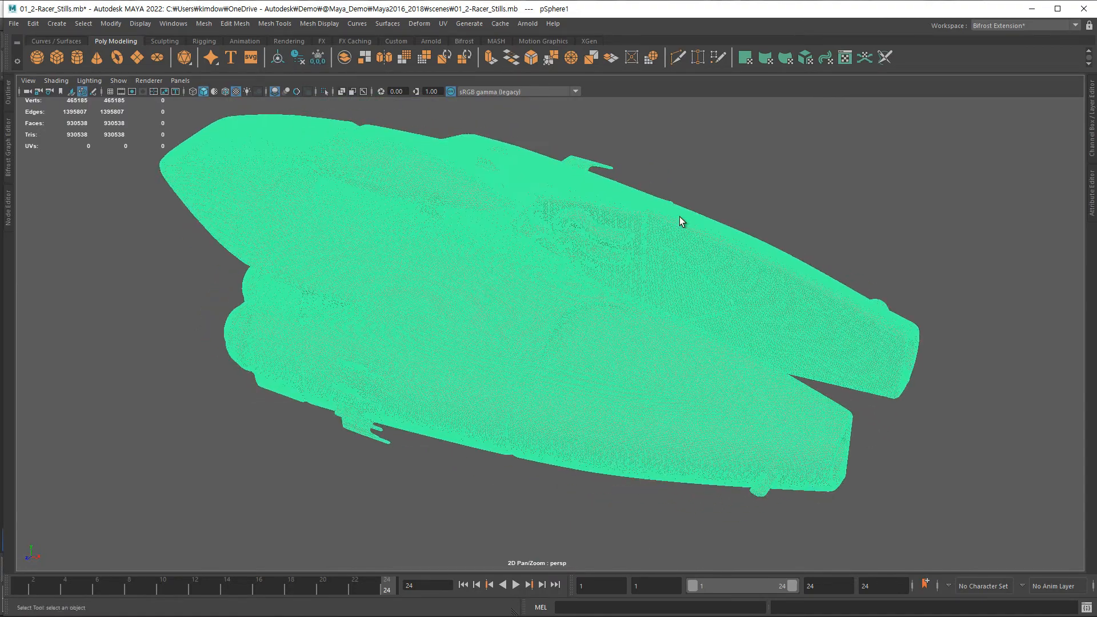
{"action": "left_click", "coordinate": [776, 222]}
{"action": "left_click_drag", "start_coordinate": [847, 325], "coordinate": [750, 323], "text": "alt"}
{"action": "left_click", "coordinate": [751, 323]}
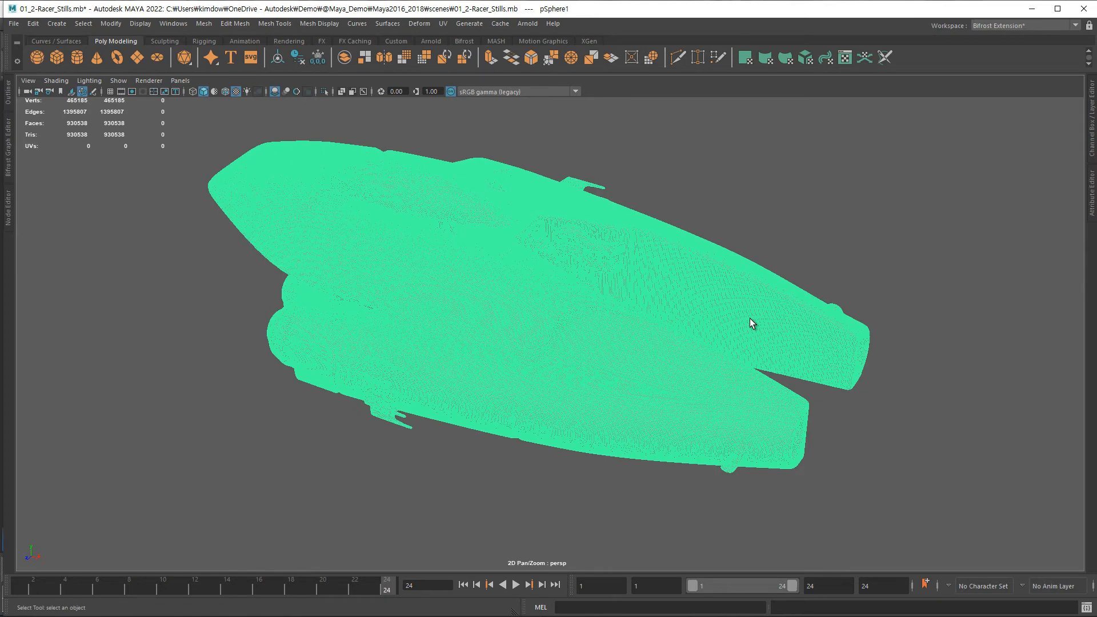
{"action": "right_click_drag", "start_coordinate": [748, 320], "coordinate": [387, 300], "text": "alt"}
{"action": "left_click", "coordinate": [669, 429]}
{"action": "right_click_drag", "start_coordinate": [669, 429], "coordinate": [520, 421], "text": "alt"}
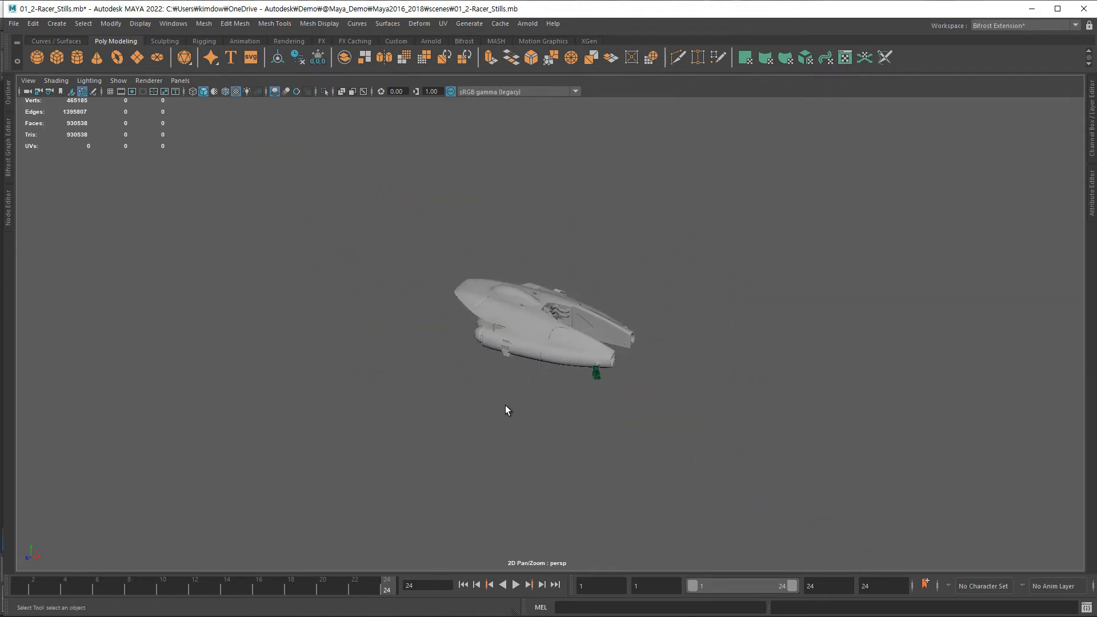
{"action": "right_click_drag", "start_coordinate": [505, 405], "coordinate": [941, 448], "text": "alt"}
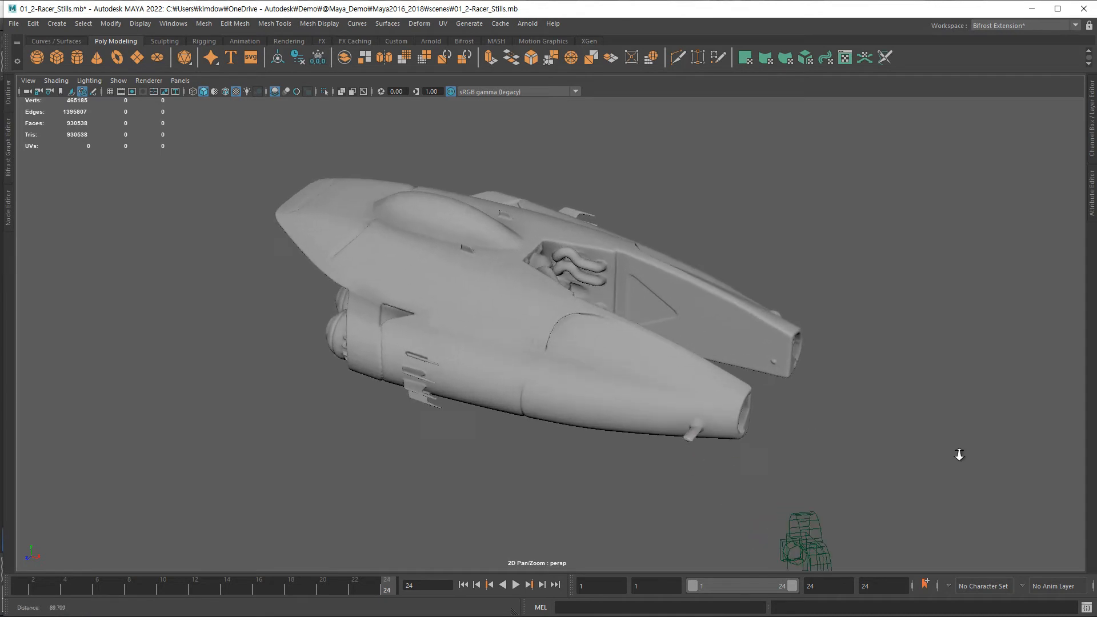
- Remesh the racer with a custom max edge length of 1.0 and a collapse threshold of 20%
{"action": "left_click", "coordinate": [625, 371]}
{"action": "left_click", "coordinate": [204, 24]}
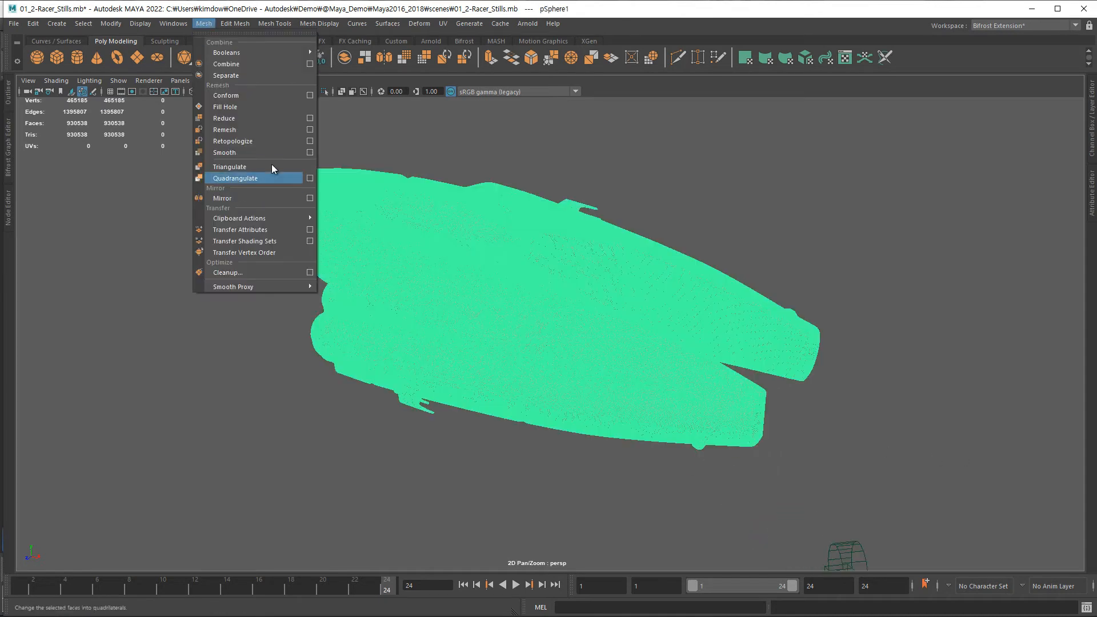
{"action": "left_click", "coordinate": [310, 129]}
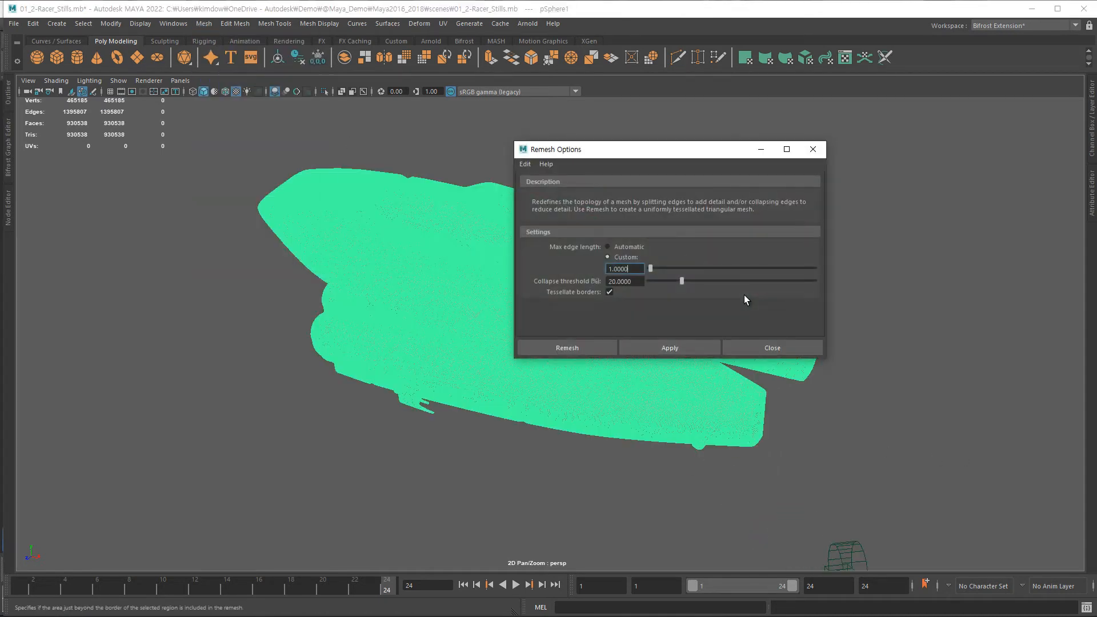
{"action": "left_click", "coordinate": [584, 345]}
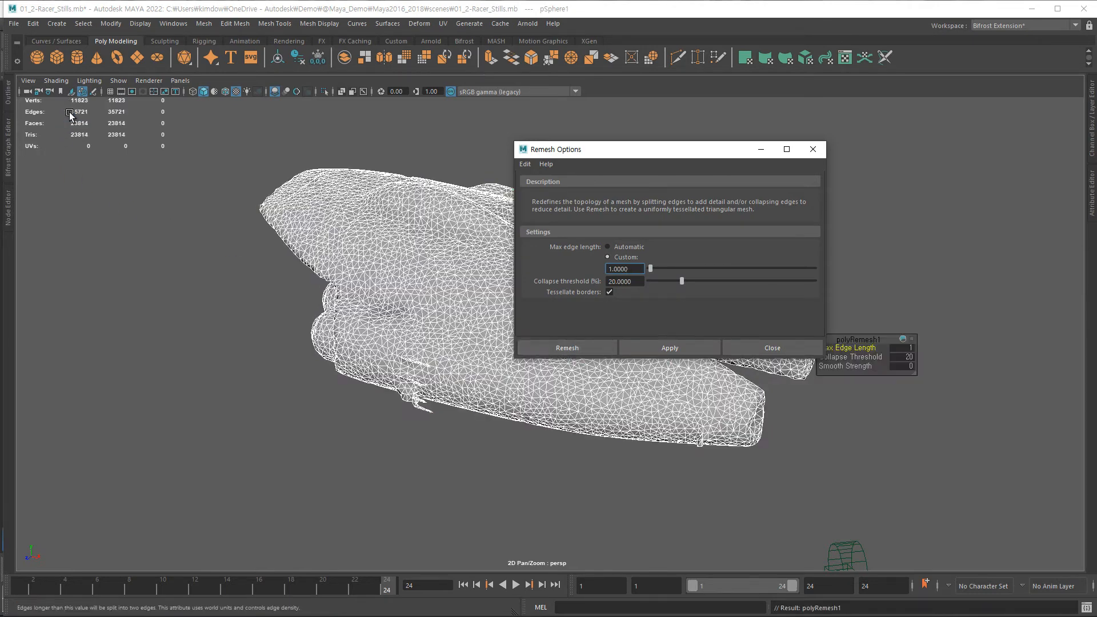
- Set the remesh's Max Edge Length to 0.3
{"action": "left_click_drag", "start_coordinate": [427, 234], "coordinate": [467, 287], "text": "alt"}
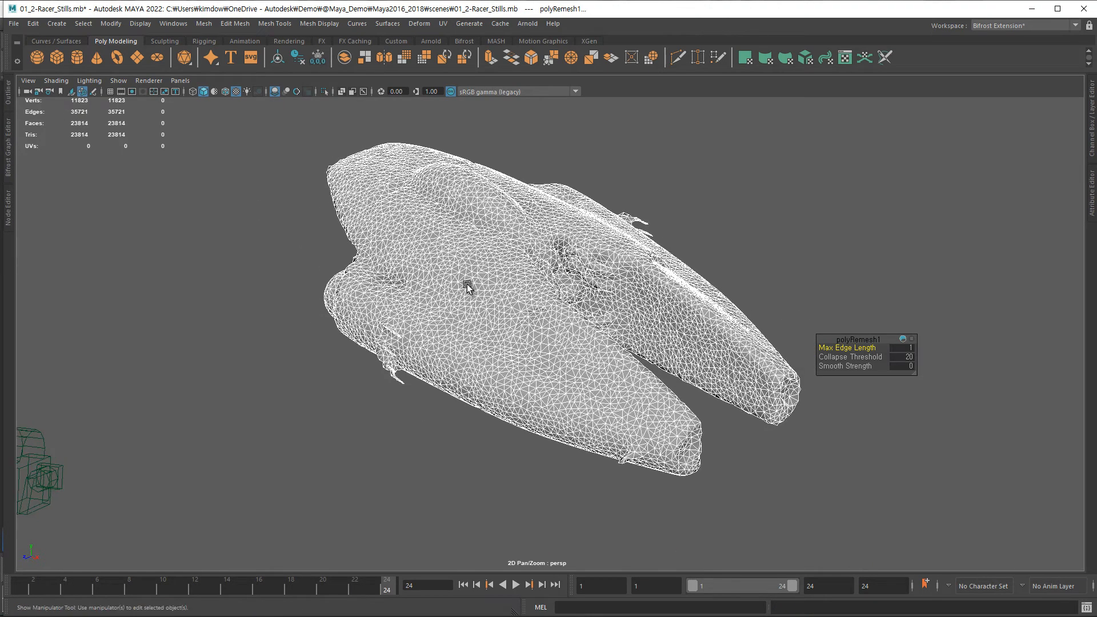
{"action": "left_click", "coordinate": [906, 349]}
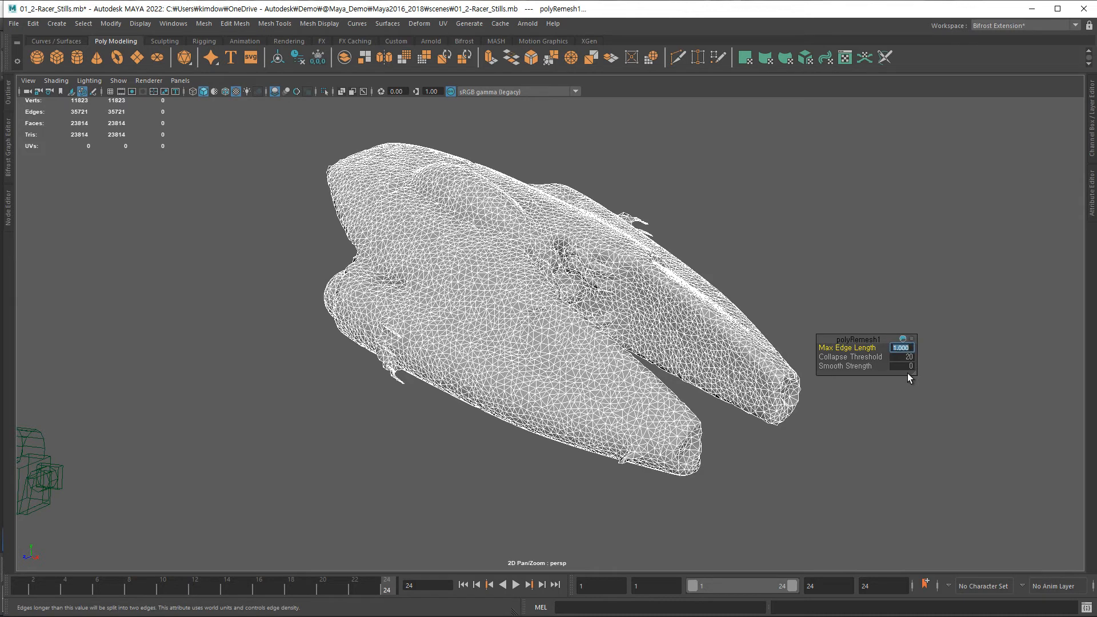
{"action": "key", "text": "Return"}
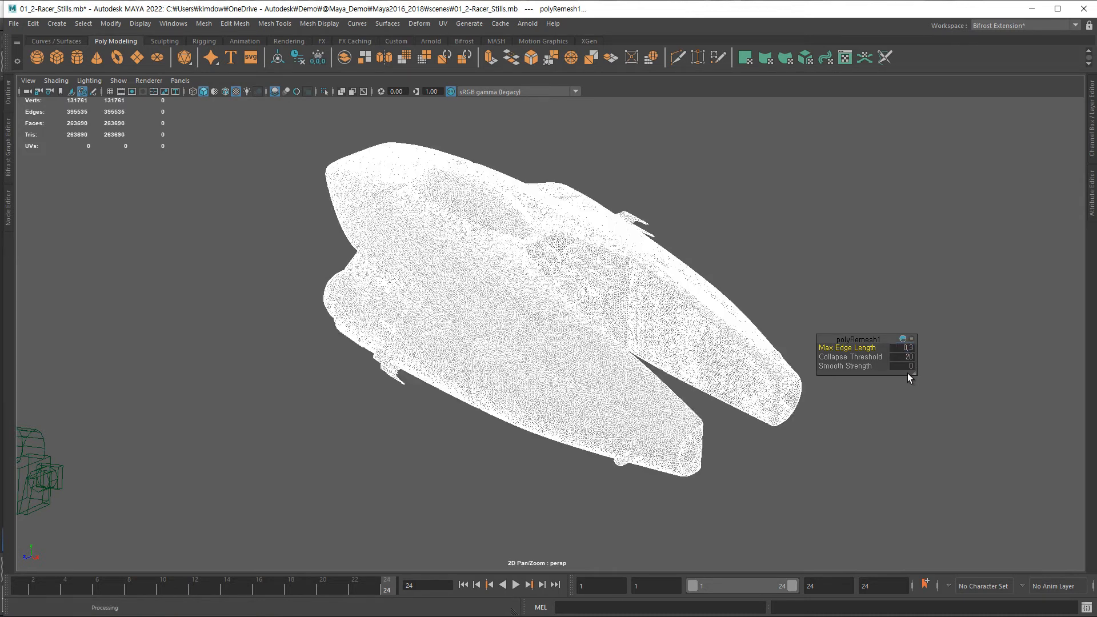
- Examine the remeshed racer from several angles in shaded display and with its wireframe highlighted
{"action": "left_click", "coordinate": [749, 221]}
{"action": "left_click_drag", "start_coordinate": [749, 221], "coordinate": [584, 365], "text": "alt"}
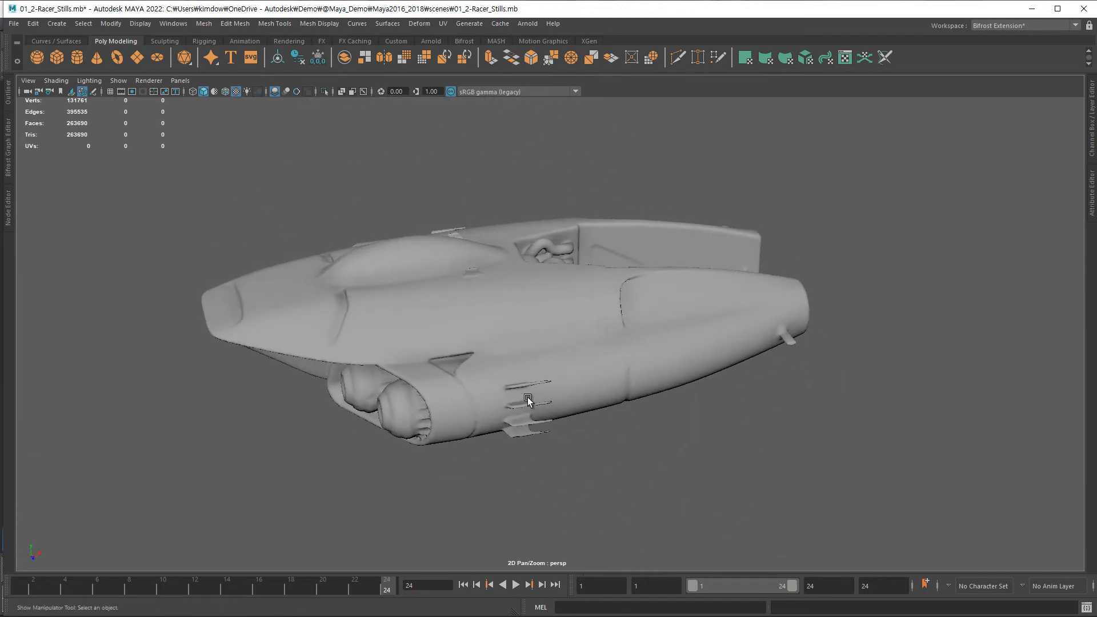
{"action": "left_click_drag", "start_coordinate": [523, 392], "coordinate": [406, 355], "text": "alt"}
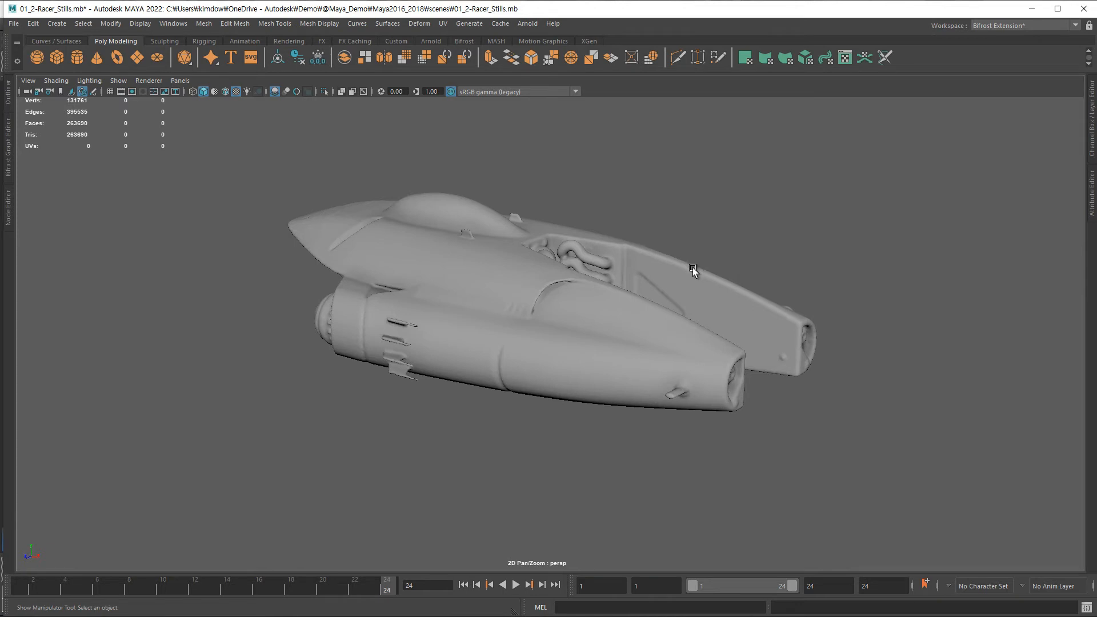
{"action": "scroll", "coordinate": [737, 320], "scroll_direction": "down", "scroll_amount": 5}
{"action": "left_click_drag", "start_coordinate": [636, 300], "coordinate": [595, 318], "text": "alt"}
{"action": "scroll", "coordinate": [898, 331], "scroll_direction": "up", "scroll_amount": 5}
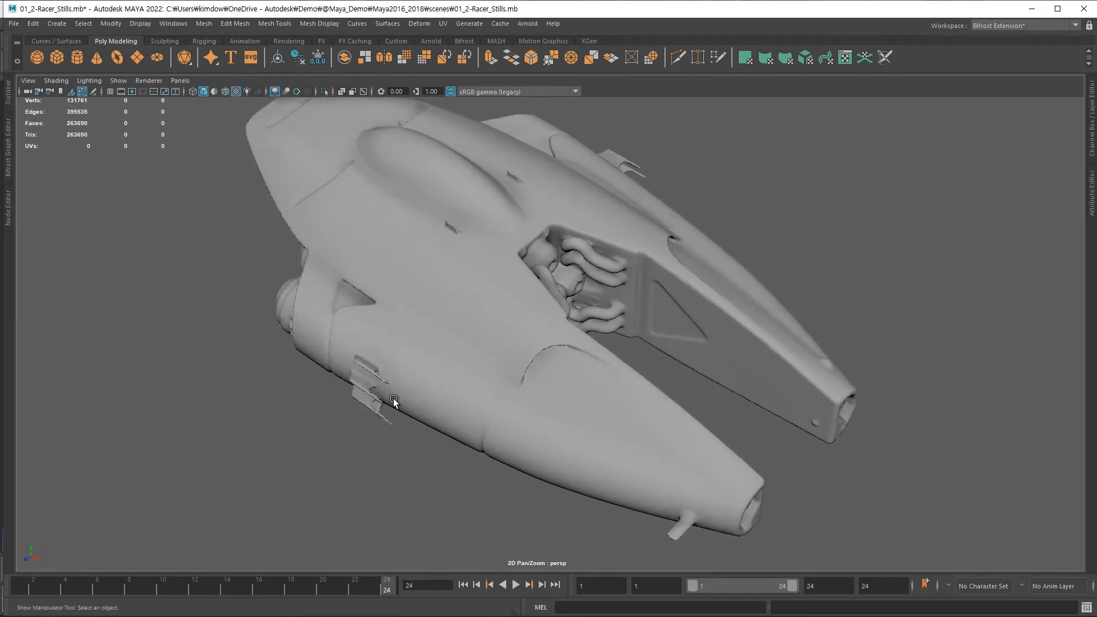
{"action": "left_click_drag", "start_coordinate": [372, 294], "coordinate": [571, 354], "text": "alt"}
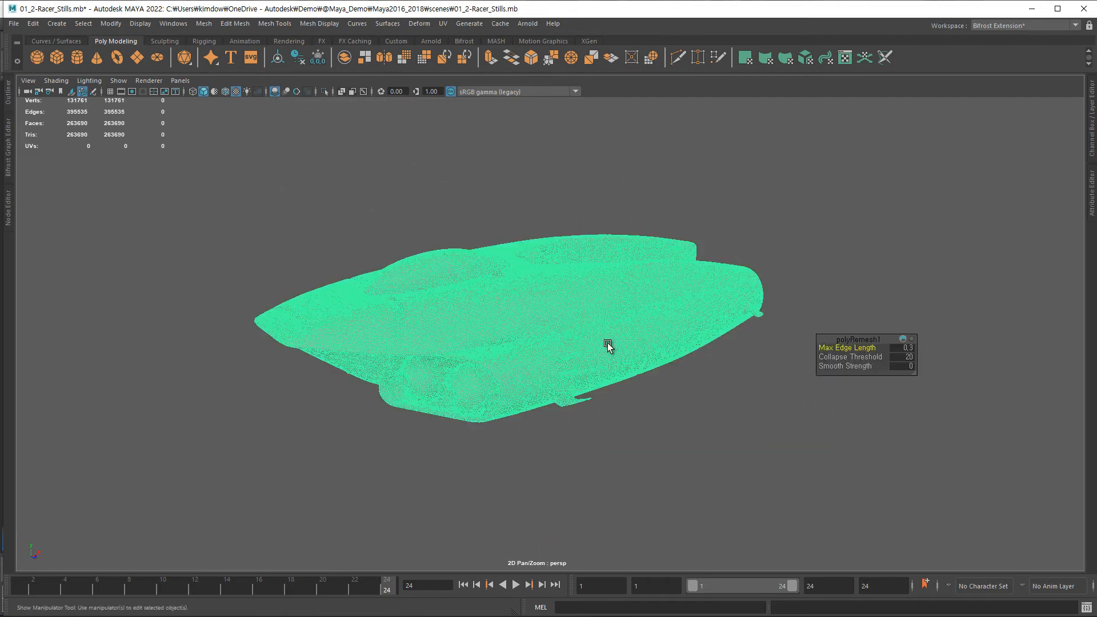
{"action": "left_click_drag", "start_coordinate": [607, 345], "coordinate": [380, 306], "text": "alt"}
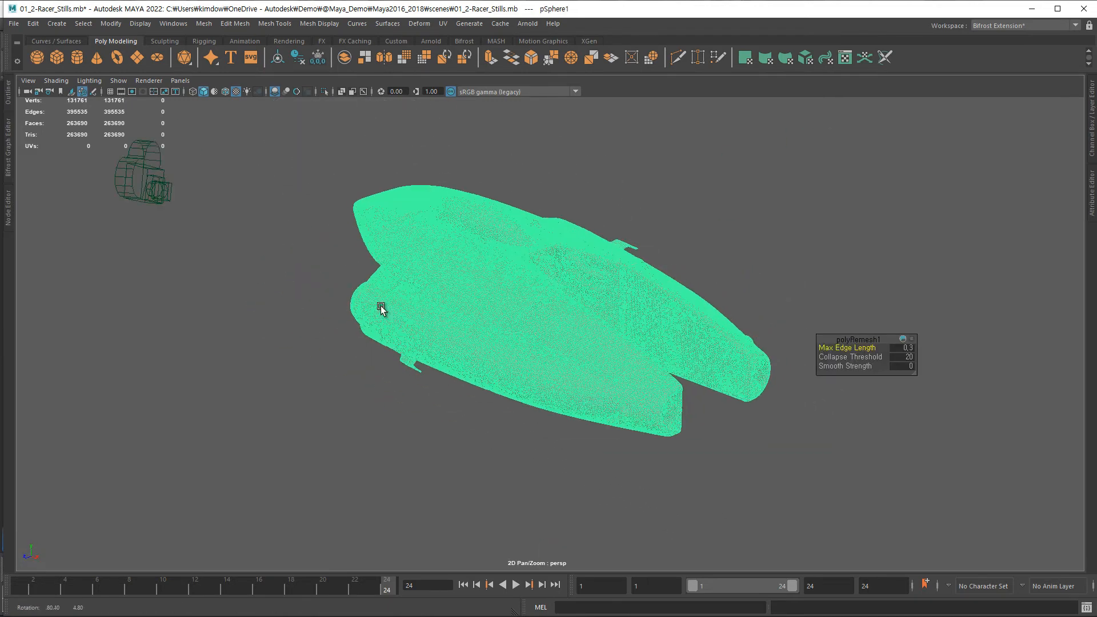
- Review the Retopologize options for the racer mesh and close them without applying
{"action": "left_click", "coordinate": [173, 25]}
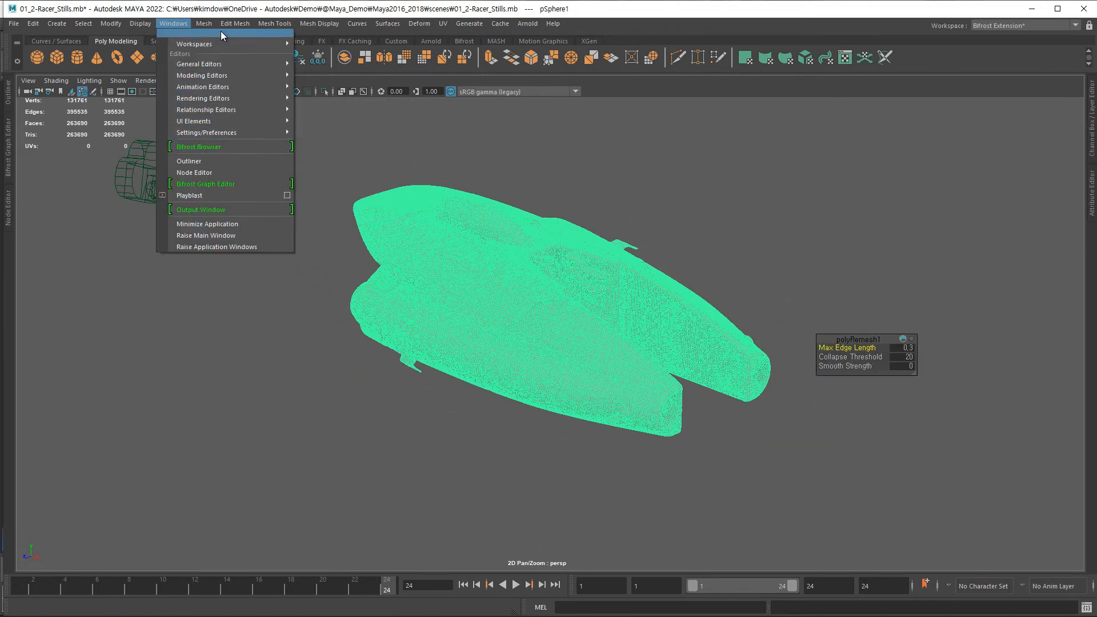
{"action": "left_click", "coordinate": [204, 24]}
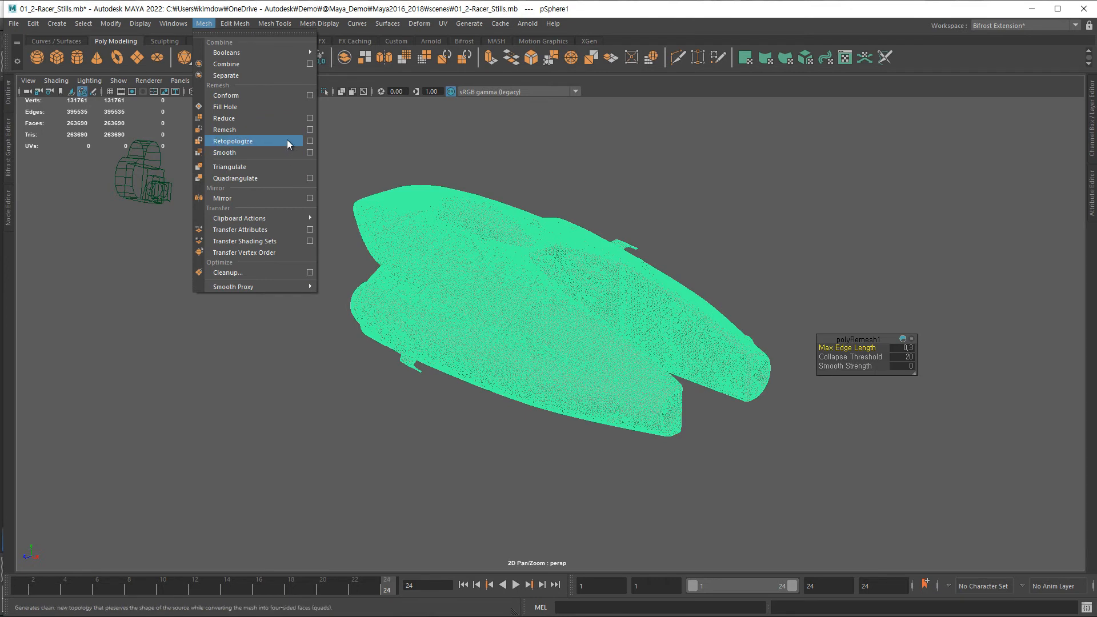
{"action": "left_click", "coordinate": [309, 140]}
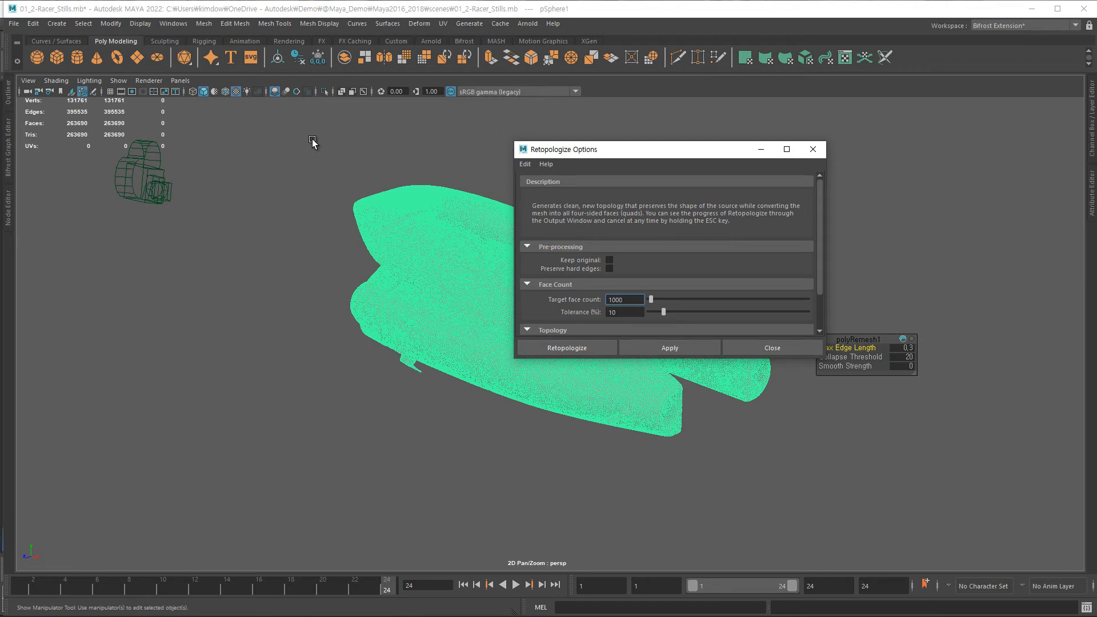
{"action": "left_click", "coordinate": [747, 348]}
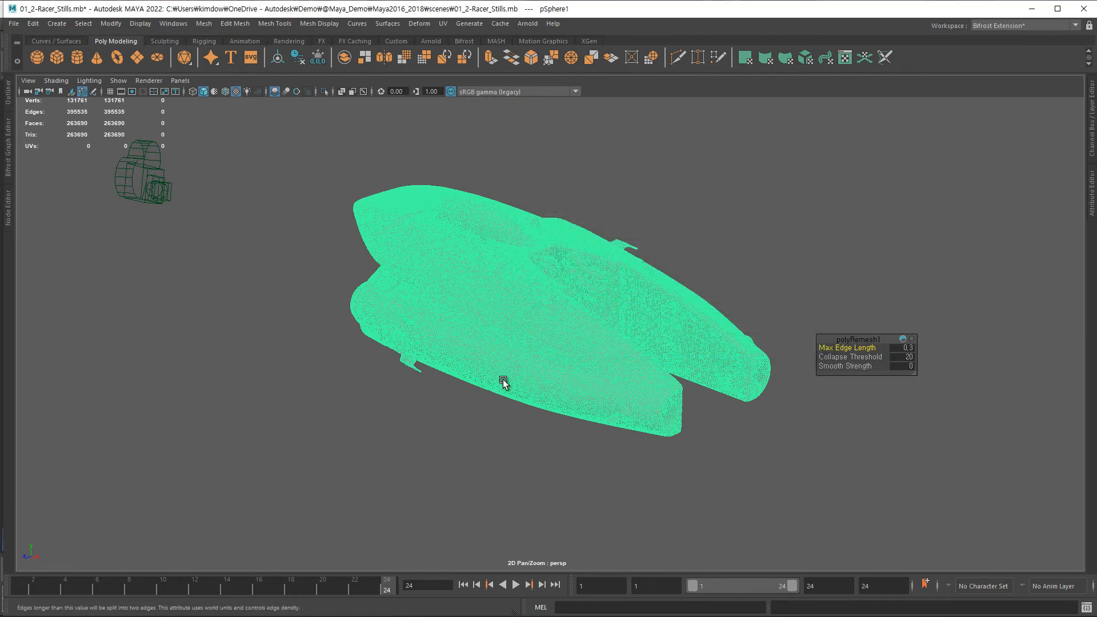
- Check the commands for sending the racer mesh to 3ds Max, and switch to the Retopo.max scene in 3ds Max
{"action": "right_click_drag", "start_coordinate": [443, 377], "coordinate": [678, 392], "text": "alt"}
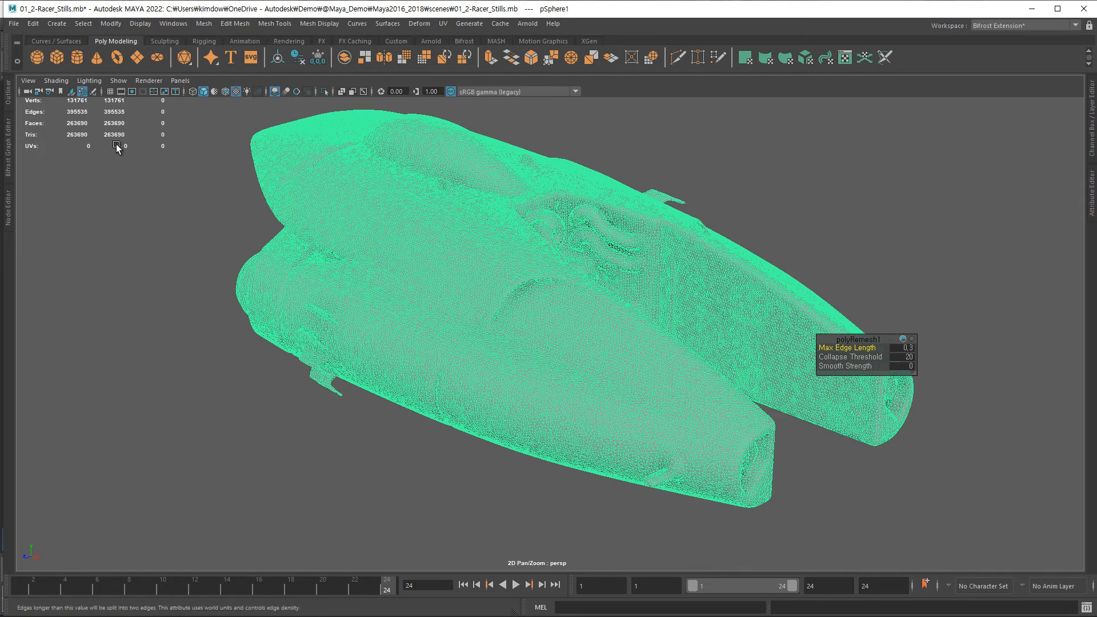
{"action": "left_click", "coordinate": [13, 24]}
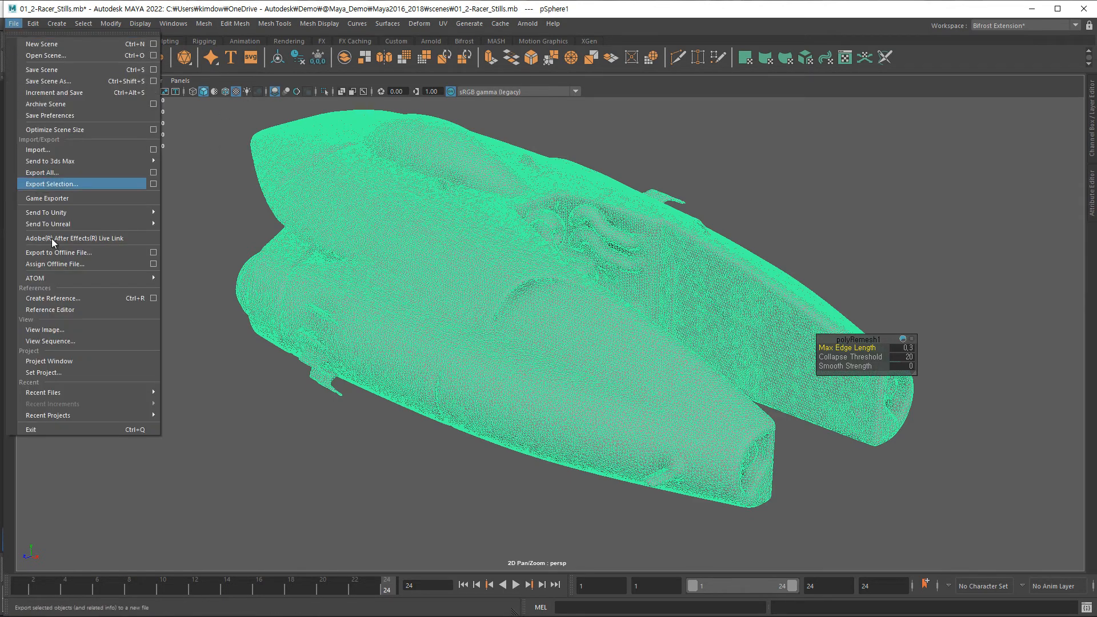
{"action": "mouse_move", "coordinate": [101, 163]}
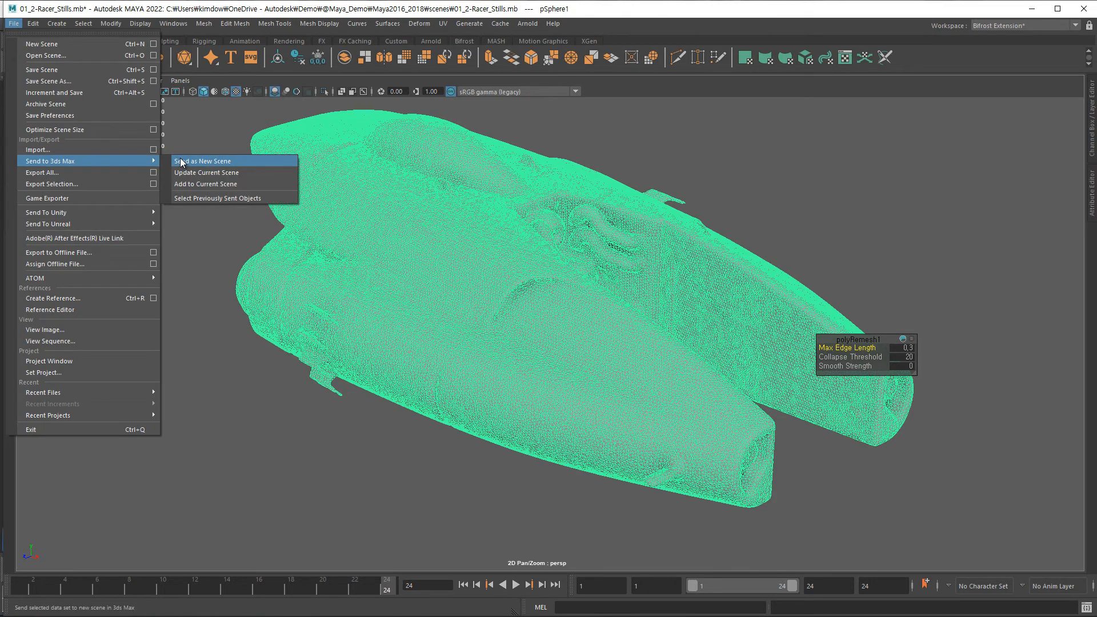
{"action": "left_click", "coordinate": [208, 311]}
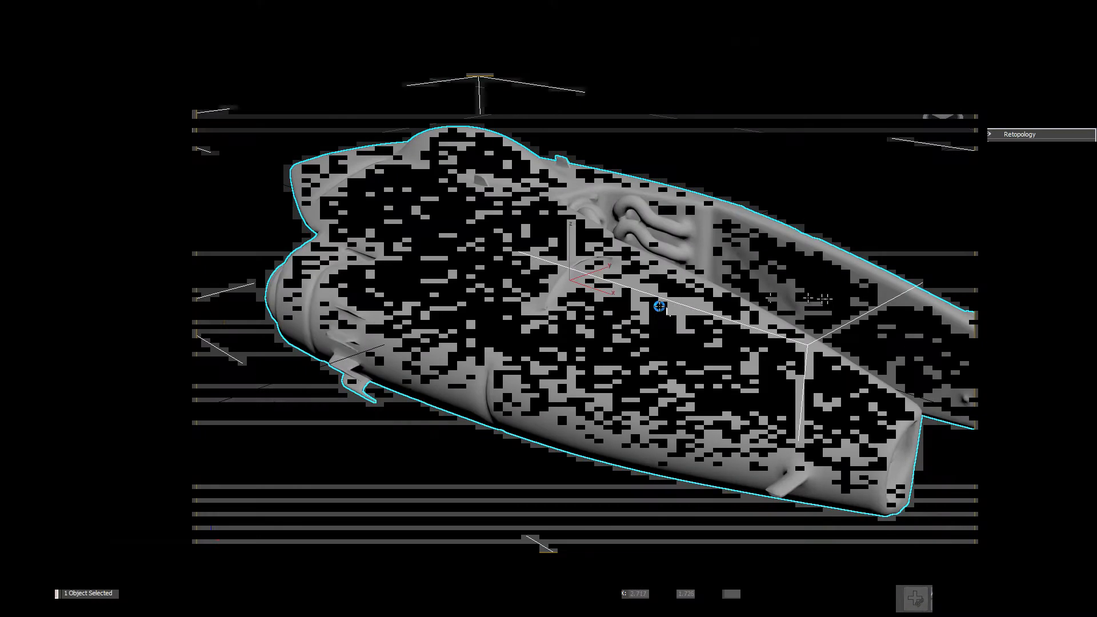
- Display edged faces on the racer and examine its retopologized quad mesh from several angles
{"action": "mouse_move", "coordinate": [659, 306]}
{"action": "middle_mouse_down", "text": "alt"}
{"action": "mouse_move", "coordinate": [642, 308]}
{"action": "mouse_move", "coordinate": [737, 317]}
{"action": "middle_mouse_up", "text": "alt"}
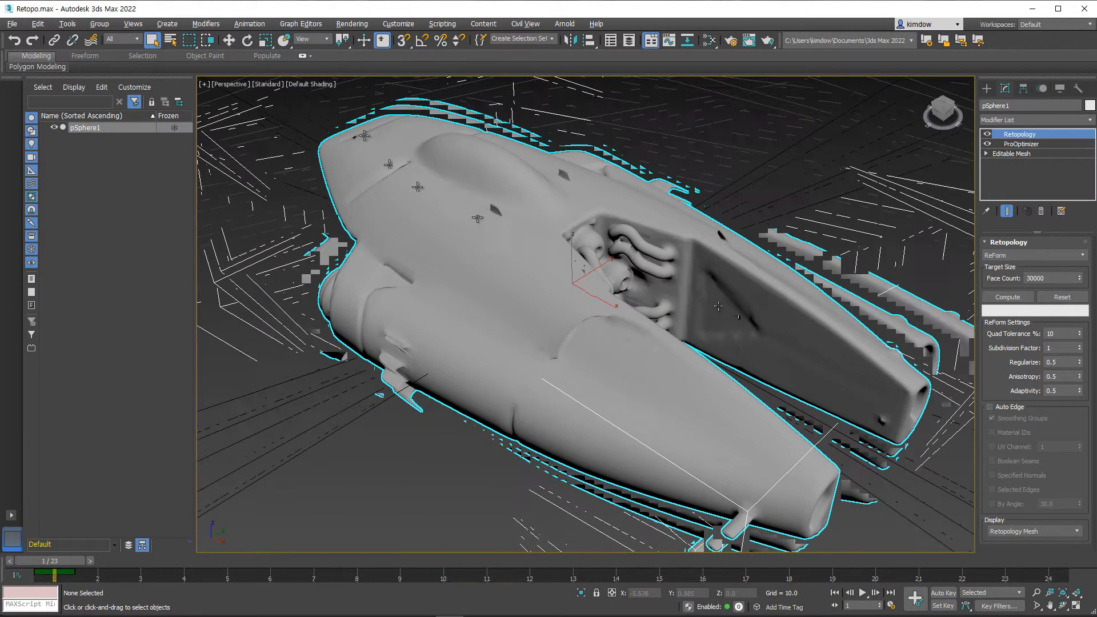
{"action": "left_click", "coordinate": [310, 84]}
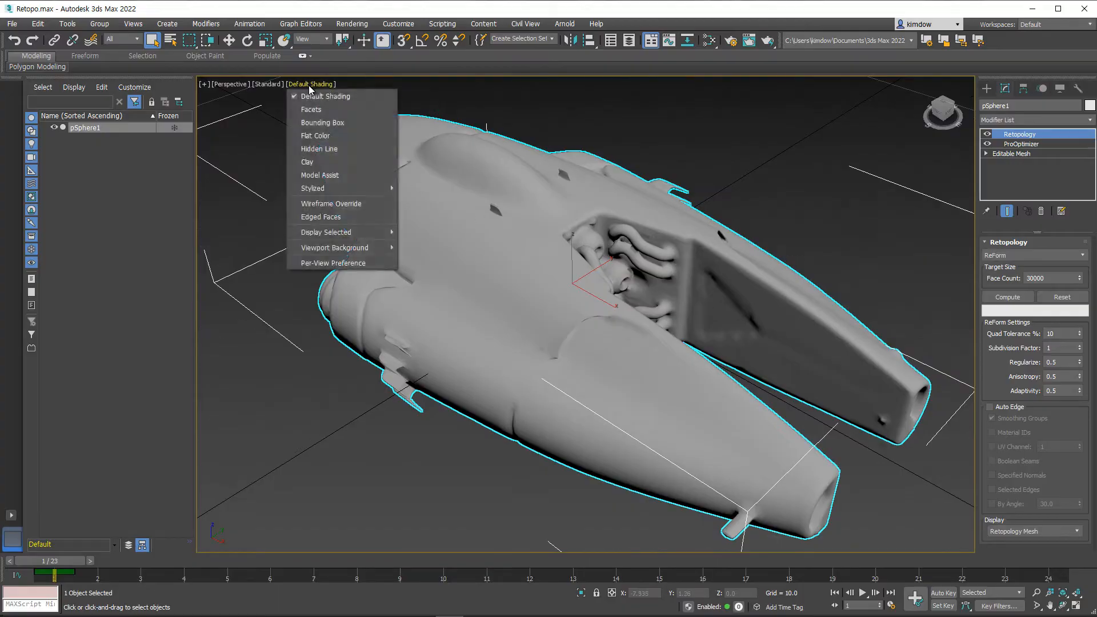
{"action": "left_click", "coordinate": [321, 216]}
{"action": "mouse_move", "coordinate": [547, 290]}
{"action": "middle_mouse_down", "text": "alt"}
{"action": "mouse_move", "coordinate": [605, 286]}
{"action": "mouse_move", "coordinate": [530, 288]}
{"action": "middle_mouse_up", "text": "alt"}
{"action": "scroll", "coordinate": [854, 301], "scroll_direction": "down", "scroll_amount": 8}
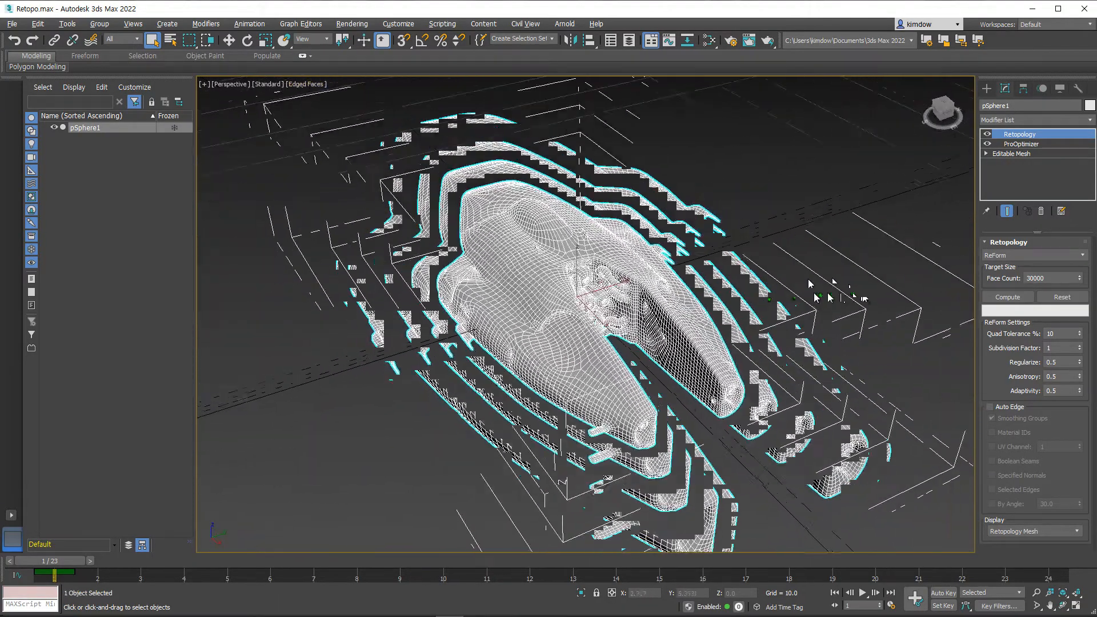
{"action": "scroll", "coordinate": [854, 303], "scroll_direction": "up", "scroll_amount": 6}
{"action": "middle_click_drag", "start_coordinate": [855, 307], "coordinate": [676, 231], "text": "alt"}
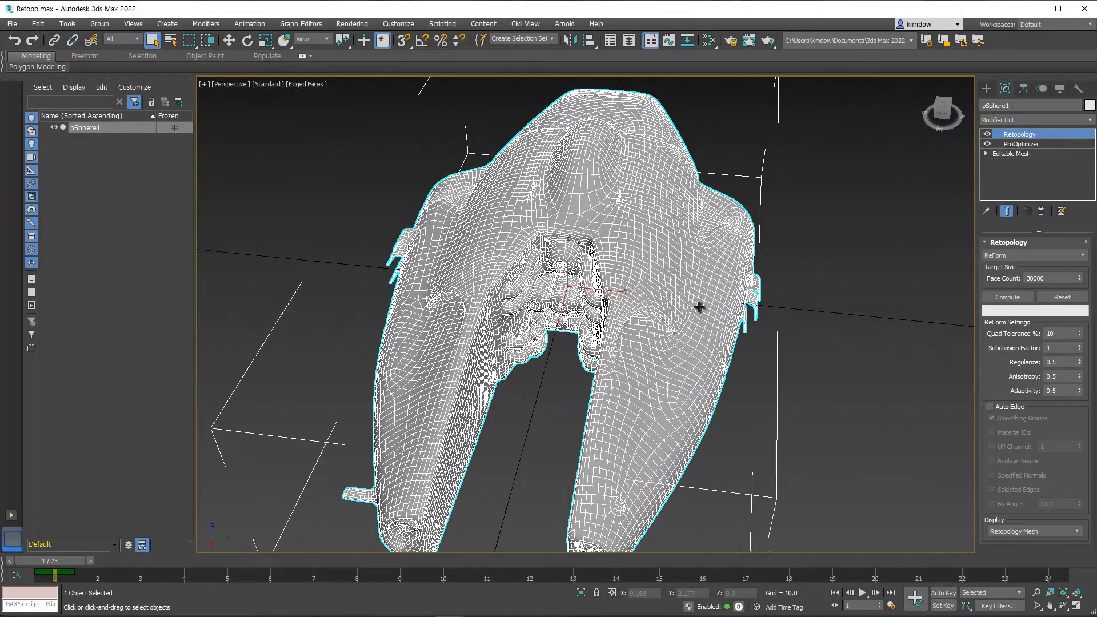
{"action": "middle_click_drag", "start_coordinate": [698, 307], "coordinate": [665, 302], "text": "alt"}
{"action": "scroll", "coordinate": [665, 301], "scroll_direction": "down", "scroll_amount": 4}
{"action": "left_click", "coordinate": [734, 362]}
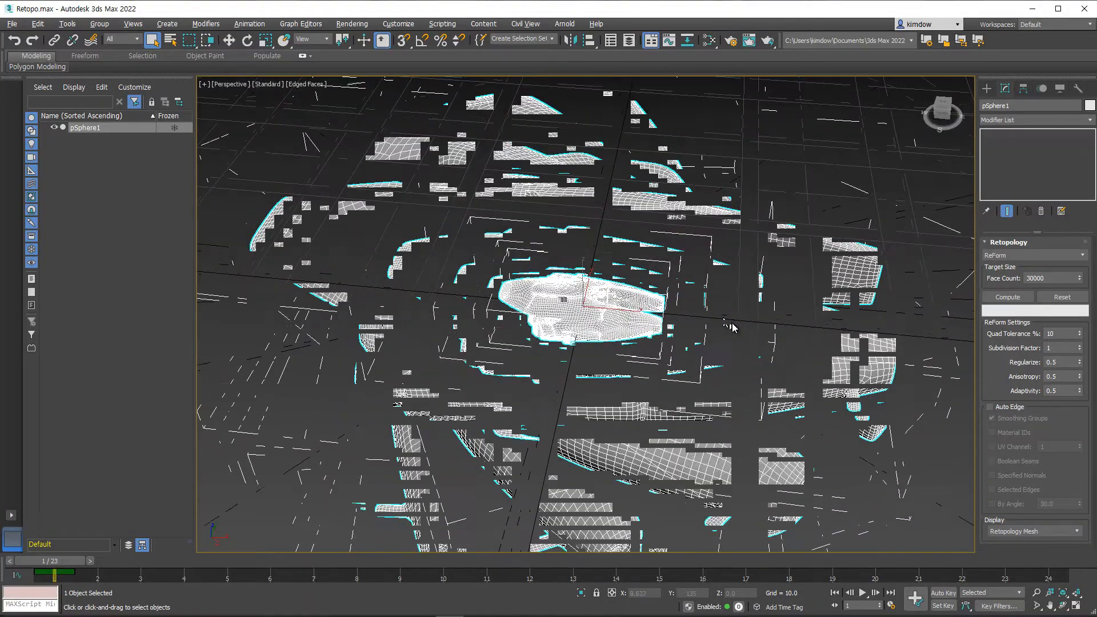
- Return the viewport to default shading without edged faces and examine the retopologized racer's surface up close and from afar
{"action": "left_click", "coordinate": [306, 84]}
{"action": "left_click", "coordinate": [310, 213]}
{"action": "mouse_move", "coordinate": [491, 239]}
{"action": "middle_mouse_down", "text": "alt"}
{"action": "mouse_move", "coordinate": [653, 258]}
{"action": "mouse_move", "coordinate": [580, 268]}
{"action": "middle_mouse_up", "text": "alt"}
{"action": "scroll", "coordinate": [580, 268], "scroll_direction": "up", "scroll_amount": 8}
{"action": "scroll", "coordinate": [499, 275], "scroll_direction": "down", "scroll_amount": 6}
{"action": "scroll", "coordinate": [536, 279], "scroll_direction": "up", "scroll_amount": 3}
{"action": "scroll", "coordinate": [557, 277], "scroll_direction": "down", "scroll_amount": 1}
{"action": "left_click", "coordinate": [557, 277]}
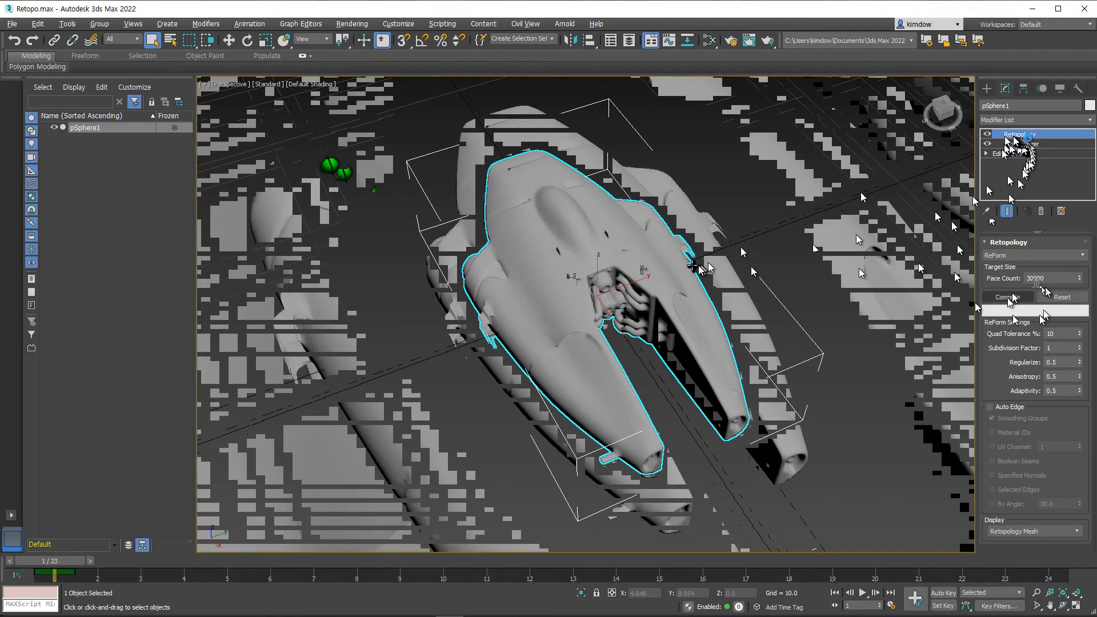
{"action": "middle_click_drag", "start_coordinate": [499, 313], "coordinate": [530, 318], "text": "alt"}
{"action": "scroll", "coordinate": [531, 318], "scroll_direction": "up", "scroll_amount": 5}
{"action": "scroll", "coordinate": [531, 318], "scroll_direction": "down", "scroll_amount": 2}
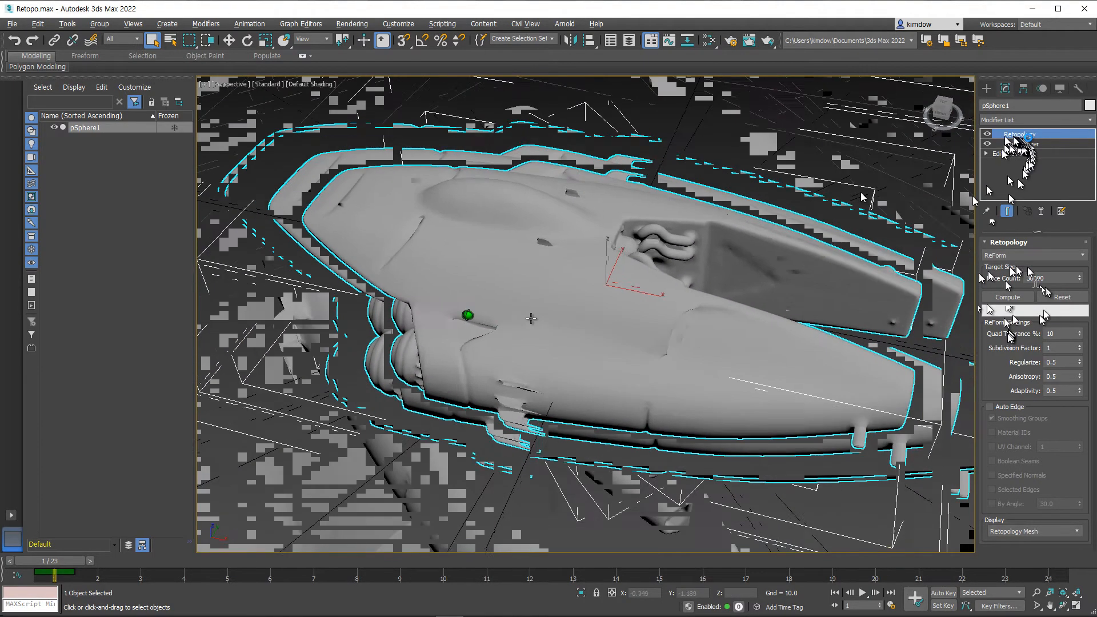
{"action": "scroll", "coordinate": [531, 318], "scroll_direction": "down", "scroll_amount": 6}
{"action": "left_click", "coordinate": [733, 381]}
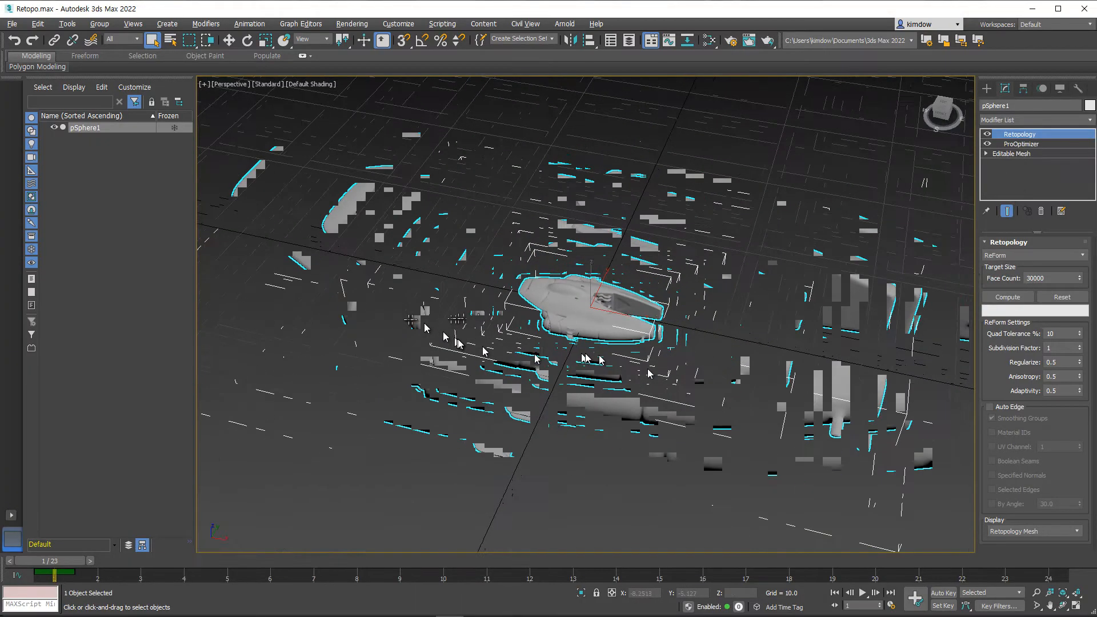
{"action": "middle_click_drag", "start_coordinate": [733, 381], "coordinate": [693, 377], "text": "alt"}
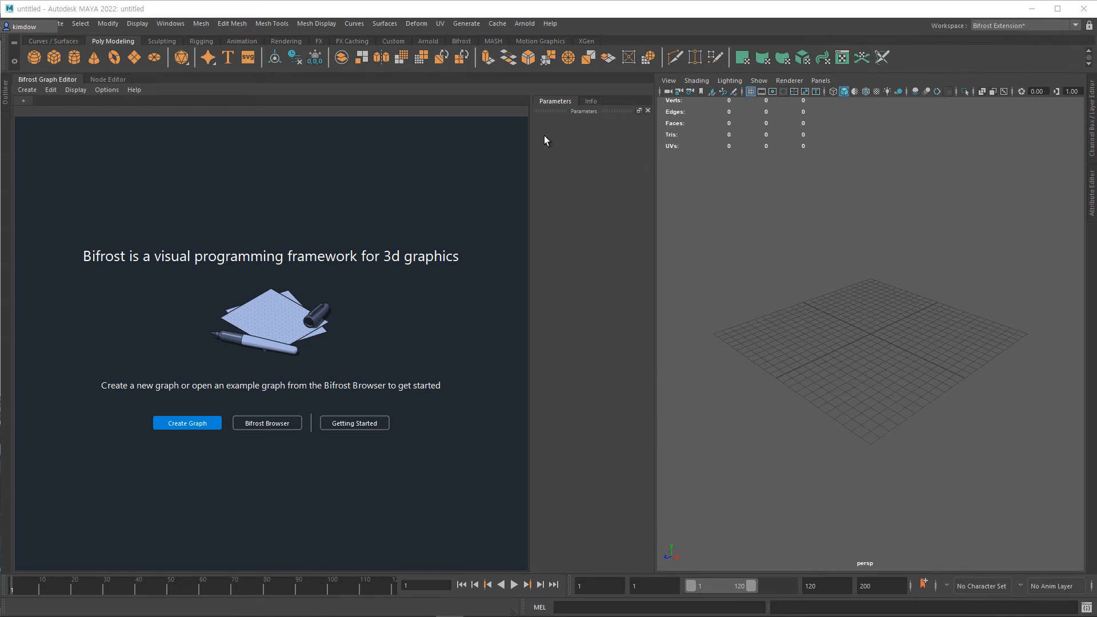
- Import the MASH.abc Alembic cache into the scene root
{"action": "left_click", "coordinate": [497, 23]}
{"action": "mouse_move", "coordinate": [529, 44]}
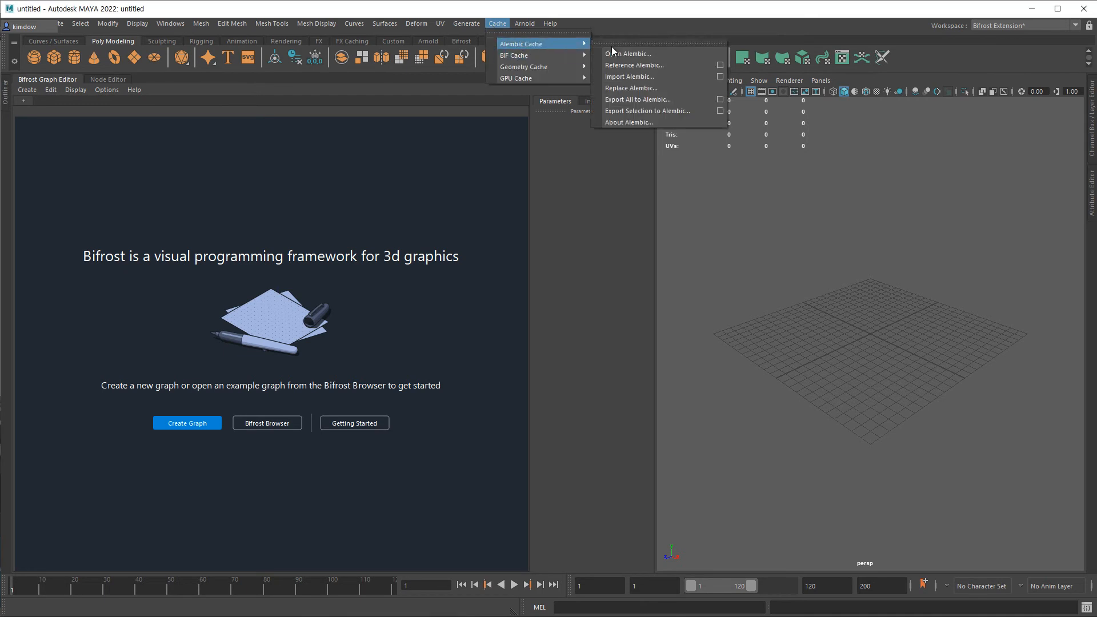
{"action": "left_click", "coordinate": [659, 78]}
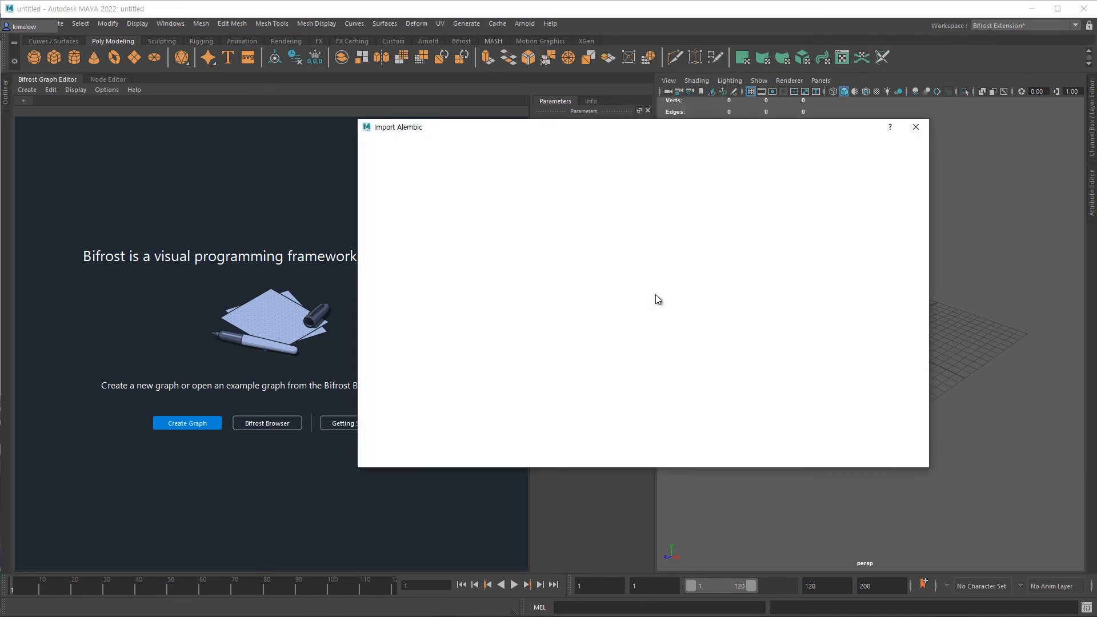
{"action": "left_click", "coordinate": [470, 194]}
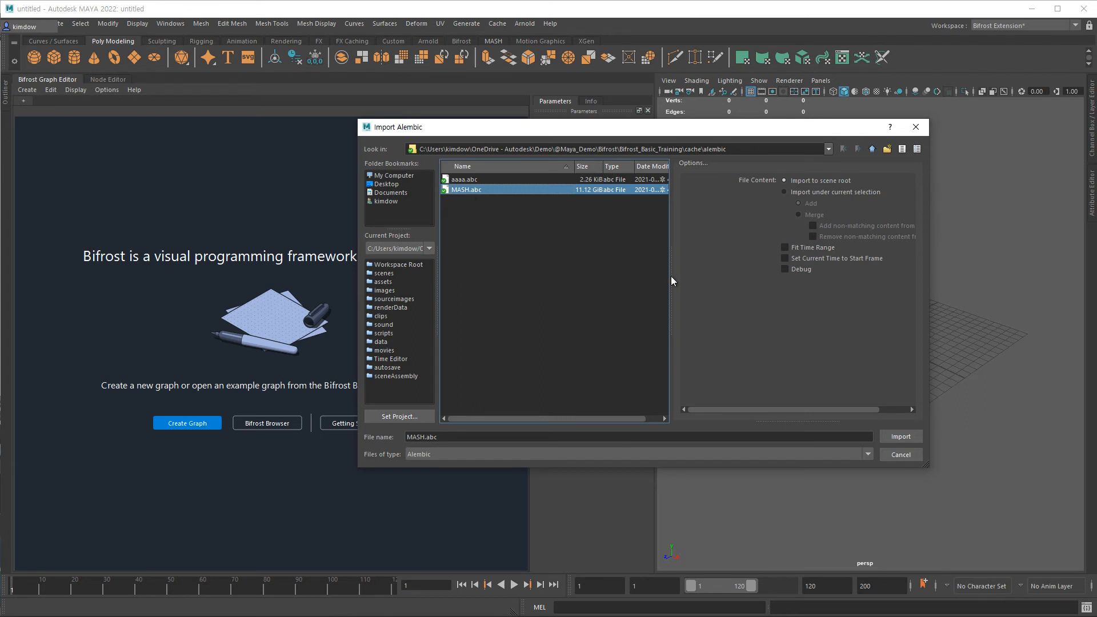
{"action": "left_click", "coordinate": [900, 436]}
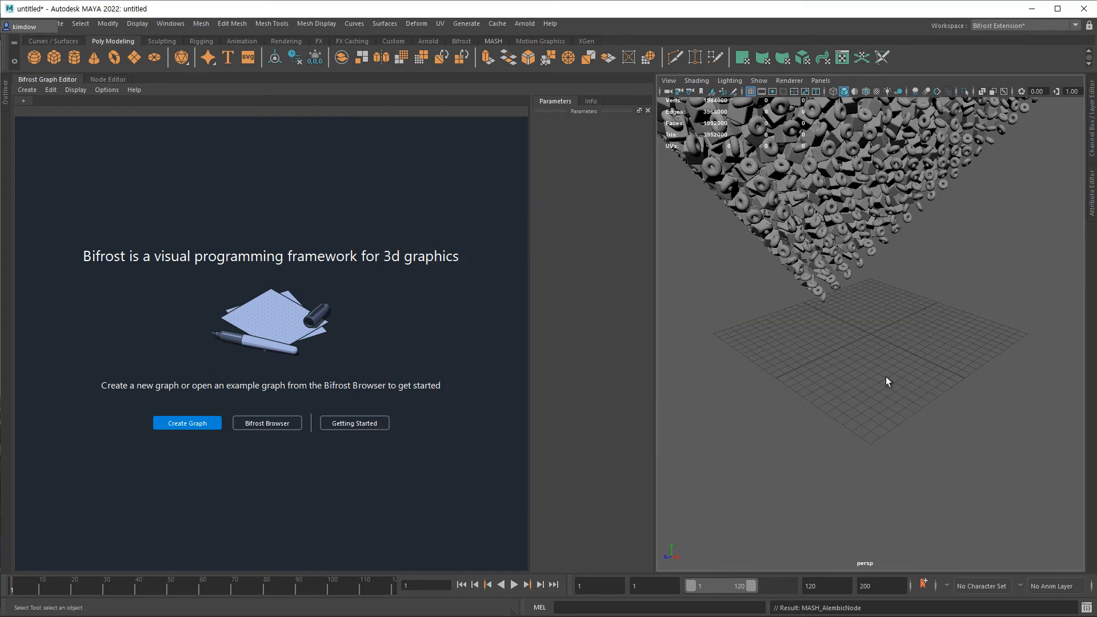
- Play part of the imported Alembic animation, return to the first frame, and view the object stack from another angle
{"action": "left_click_drag", "start_coordinate": [826, 361], "coordinate": [878, 373], "text": "alt"}
{"action": "right_click_drag", "start_coordinate": [878, 373], "coordinate": [911, 413], "text": "alt"}
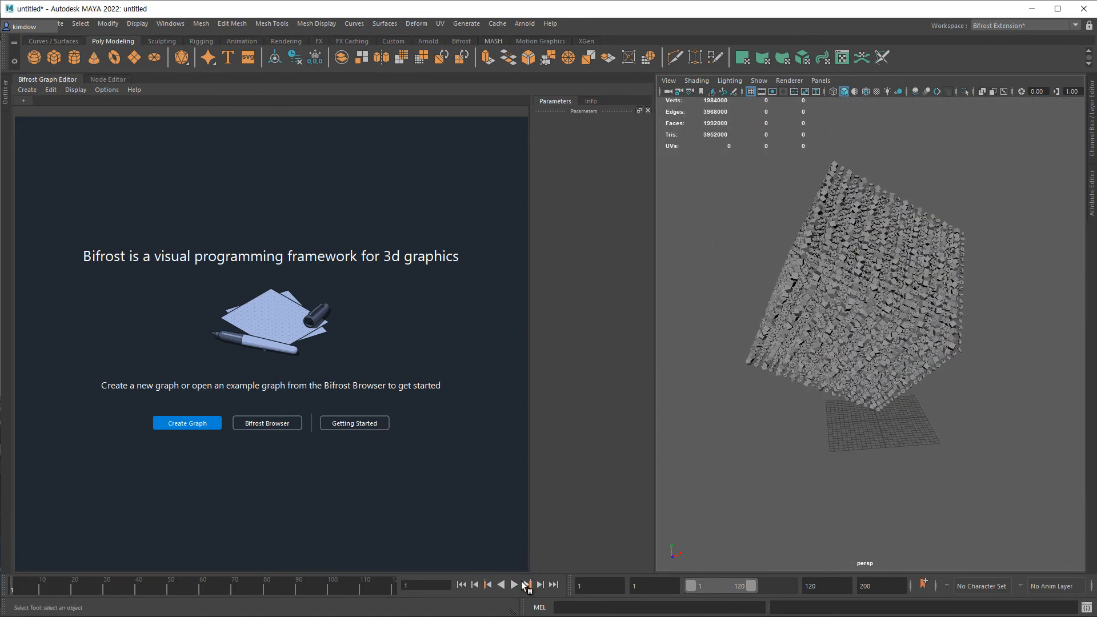
{"action": "left_click", "coordinate": [513, 584]}
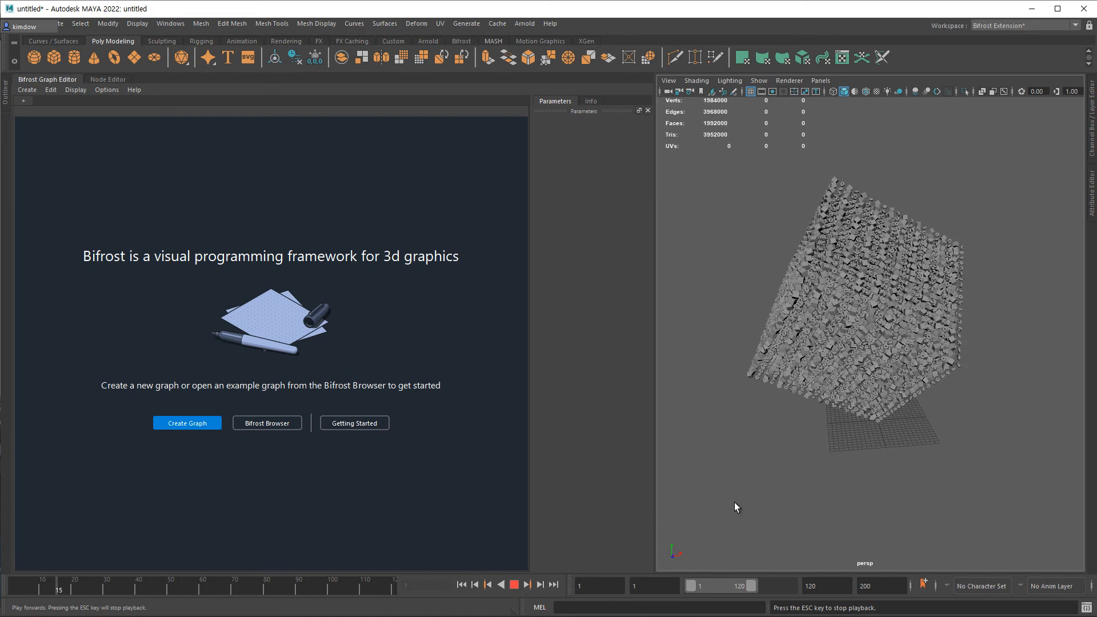
{"action": "left_click", "coordinate": [513, 584]}
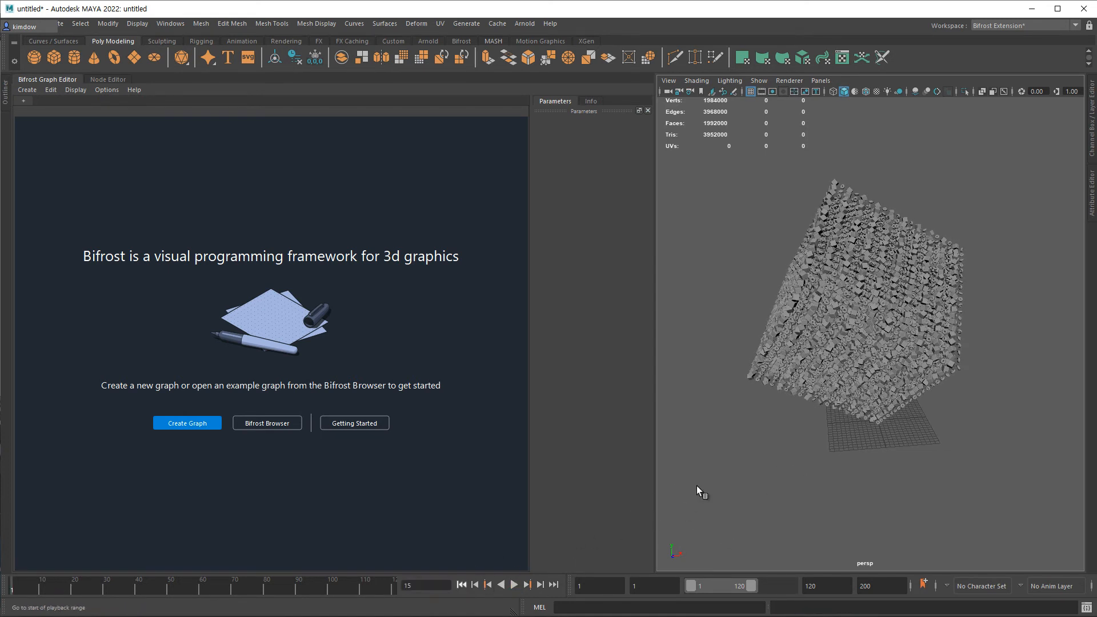
{"action": "left_click_drag", "start_coordinate": [812, 444], "coordinate": [812, 443], "text": "alt"}
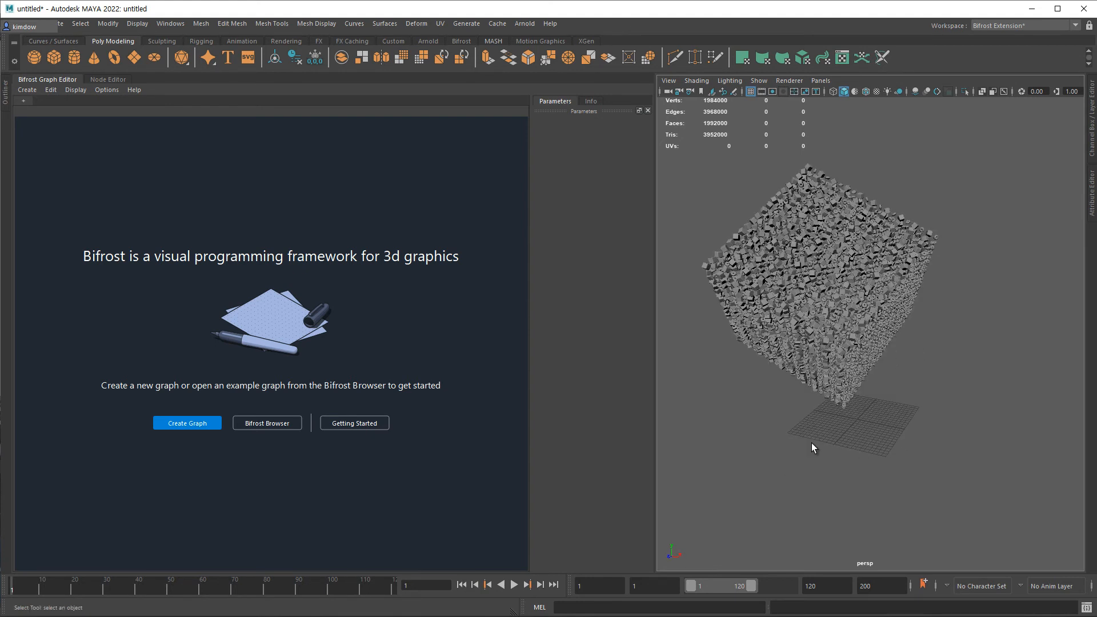
- Start a new scene without saving the current one and create an empty Bifrost graph
{"action": "key", "text": "ctrl+n"}
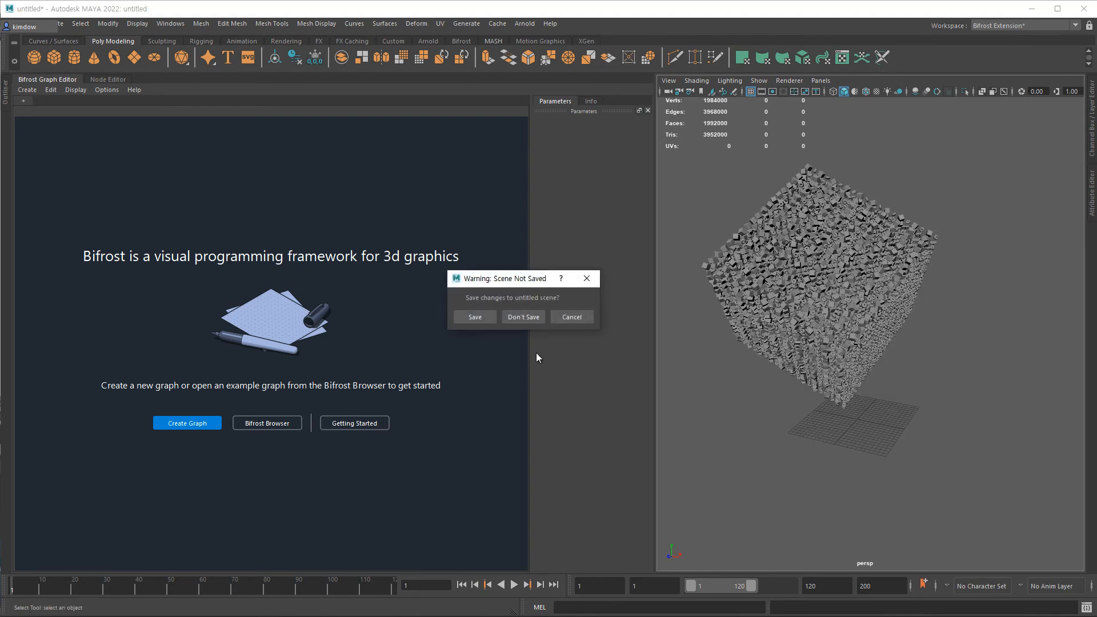
{"action": "left_click", "coordinate": [517, 319]}
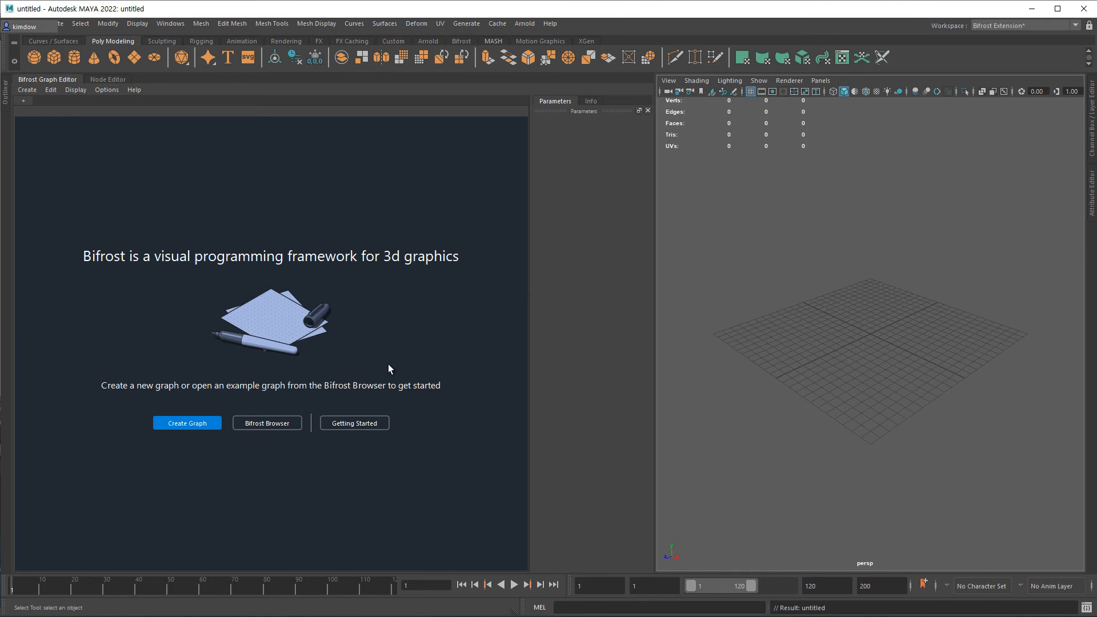
{"action": "left_click", "coordinate": [184, 422]}
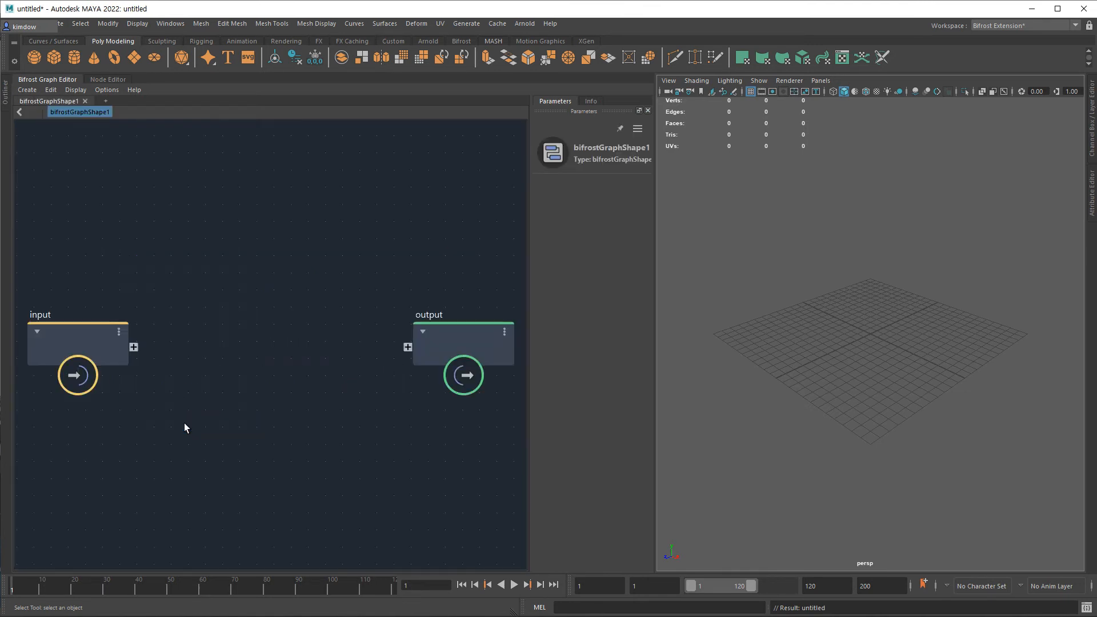
- Add a read_Alembic node between input and output, and connect its meshes port to the graph output
{"action": "left_click", "coordinate": [238, 200]}
{"action": "key", "text": "Tab"}
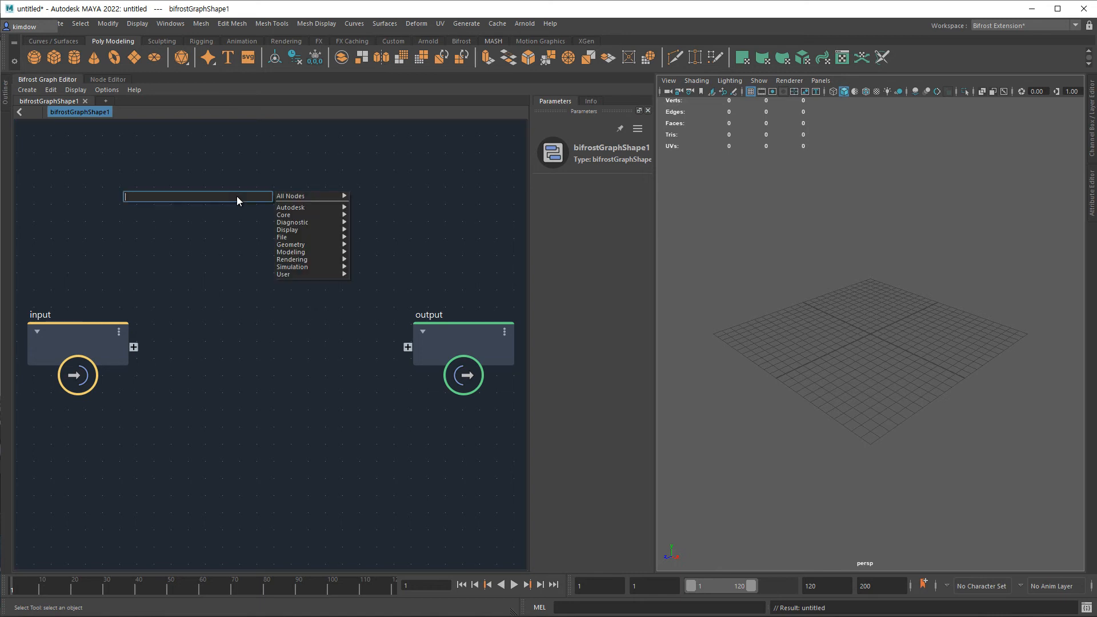
{"action": "type", "text": "alem"}
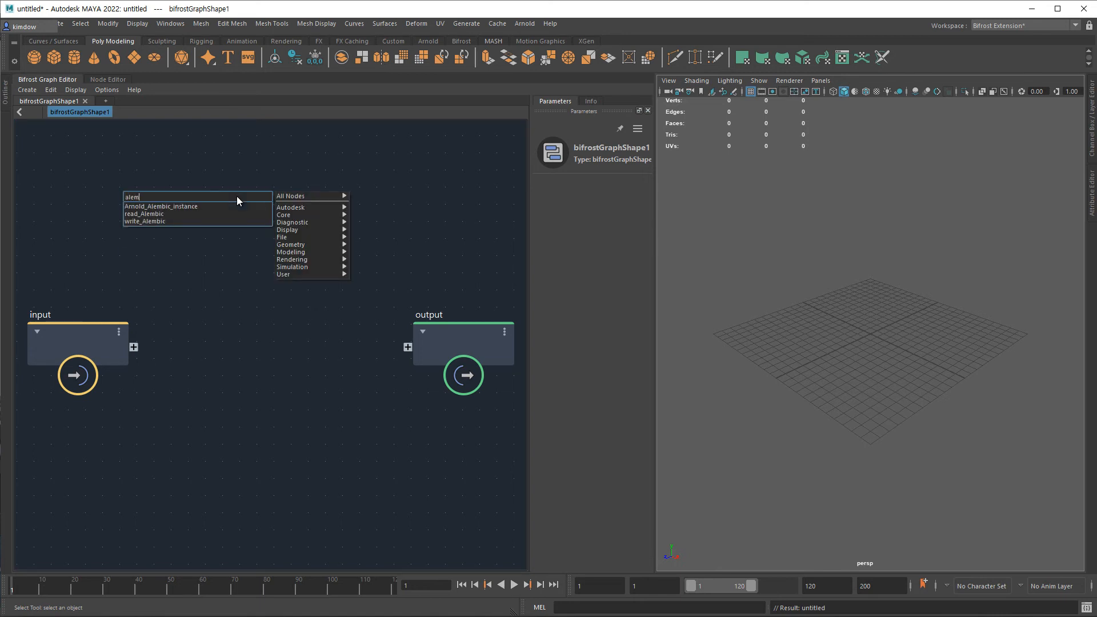
{"action": "left_click", "coordinate": [190, 215]}
{"action": "left_click_drag", "start_coordinate": [233, 208], "coordinate": [246, 266]}
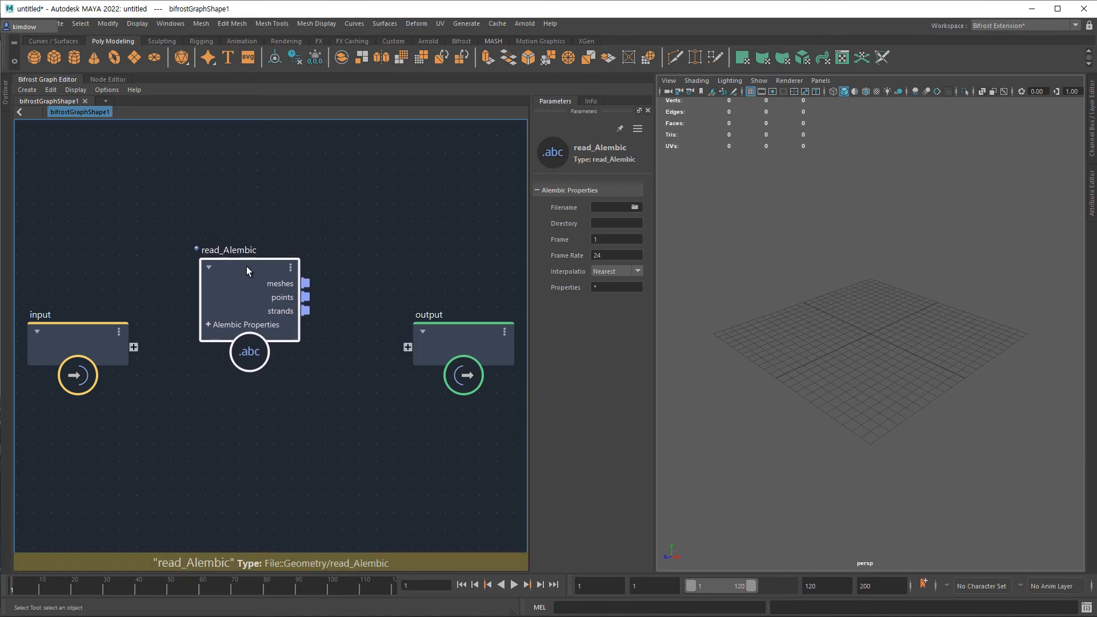
{"action": "left_click_drag", "start_coordinate": [305, 284], "coordinate": [403, 344]}
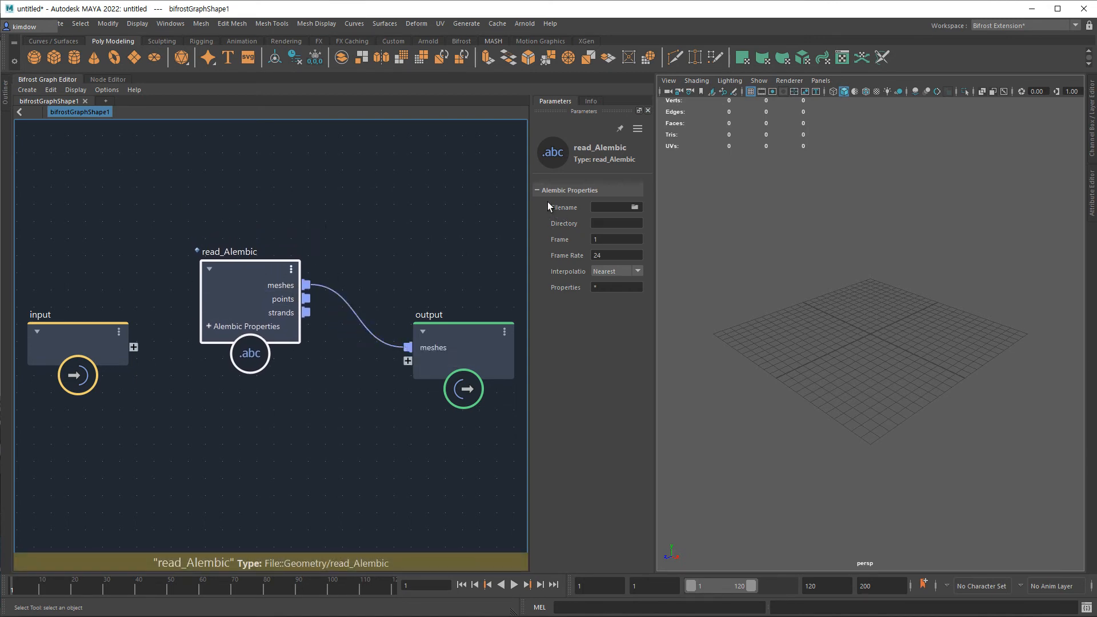
- Set MASH.abc from the desktop as the read_Alembic node's file and frame the loaded meshes in view
{"action": "left_click", "coordinate": [634, 207]}
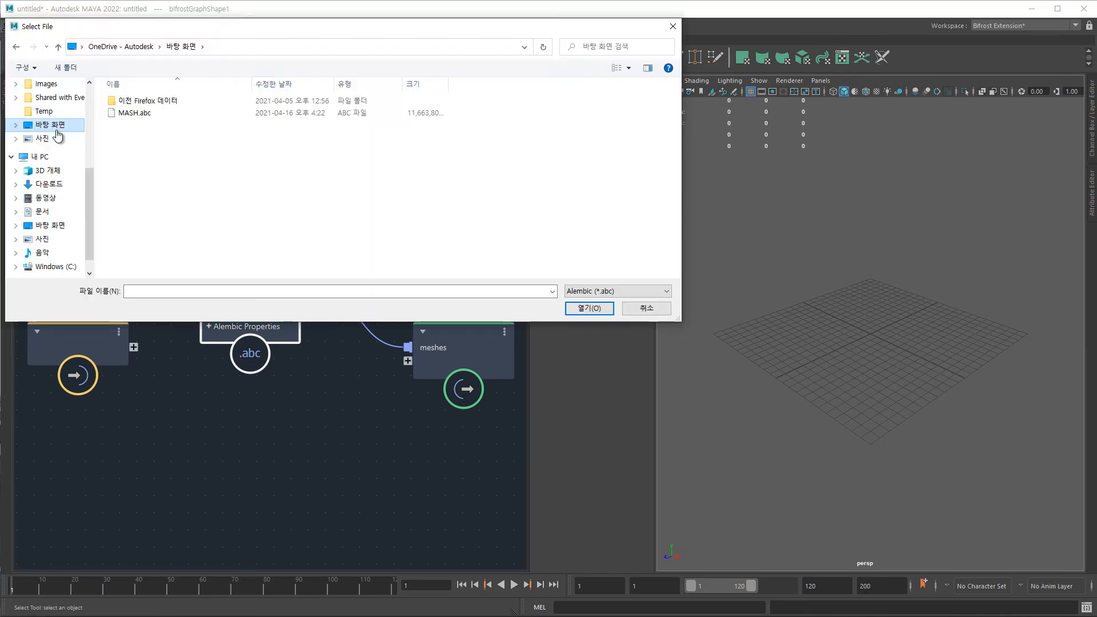
{"action": "left_click", "coordinate": [135, 114]}
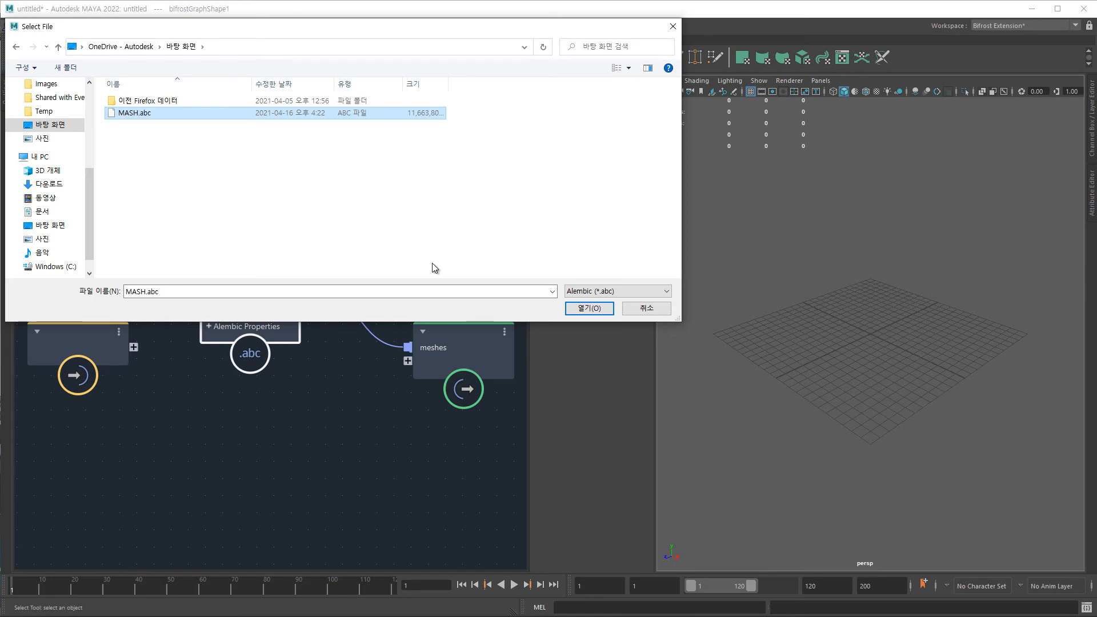
{"action": "left_click", "coordinate": [579, 309]}
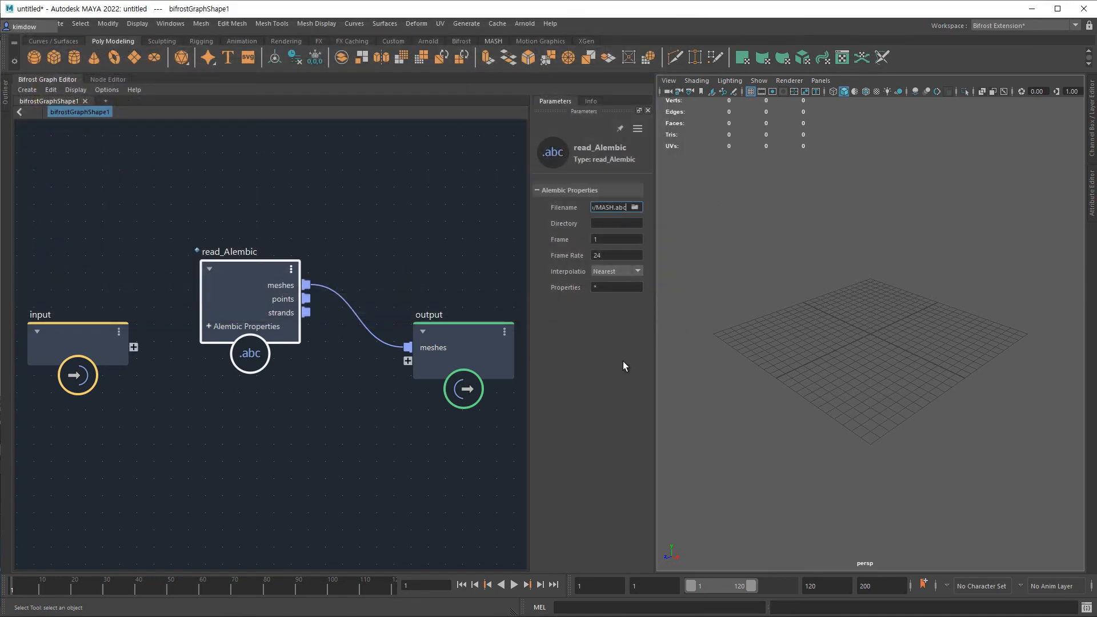
{"action": "right_click_drag", "start_coordinate": [908, 385], "coordinate": [792, 396], "text": "alt"}
{"action": "mouse_move", "coordinate": [822, 425]}
{"action": "left_mouse_down", "text": "alt"}
{"action": "mouse_move", "coordinate": [829, 402]}
{"action": "mouse_move", "coordinate": [896, 387]}
{"action": "mouse_move", "coordinate": [876, 411]}
{"action": "mouse_move", "coordinate": [823, 435]}
{"action": "mouse_move", "coordinate": [842, 420]}
{"action": "left_mouse_up", "text": "alt"}
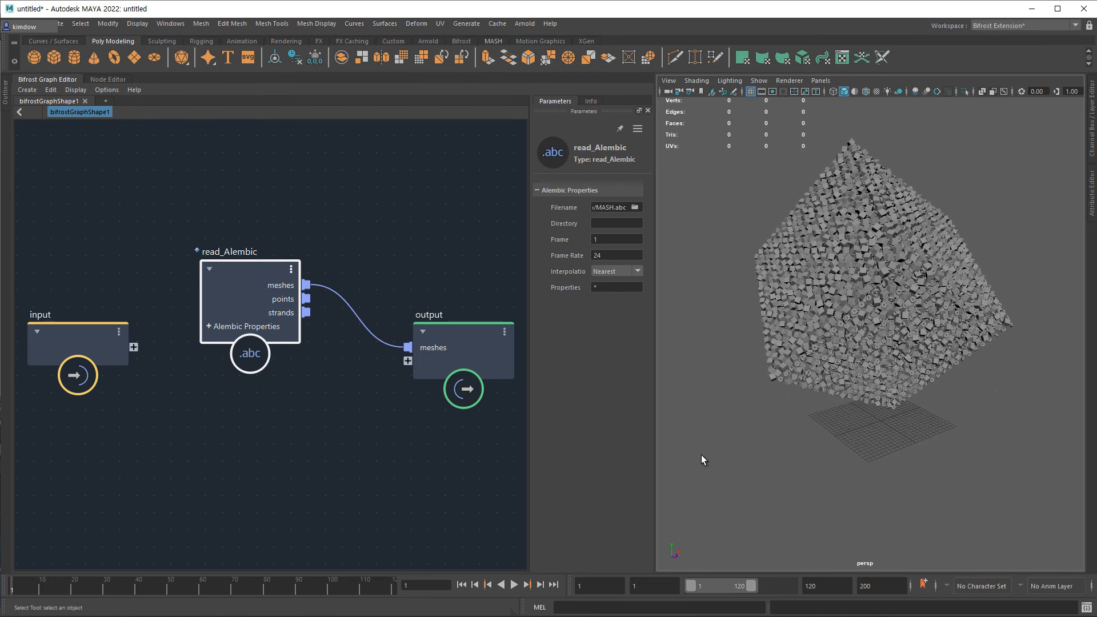
{"action": "mouse_move", "coordinate": [703, 457]}
{"action": "left_mouse_down", "text": "alt"}
{"action": "mouse_move", "coordinate": [766, 453]}
{"action": "mouse_move", "coordinate": [723, 454]}
{"action": "left_mouse_up", "text": "alt"}
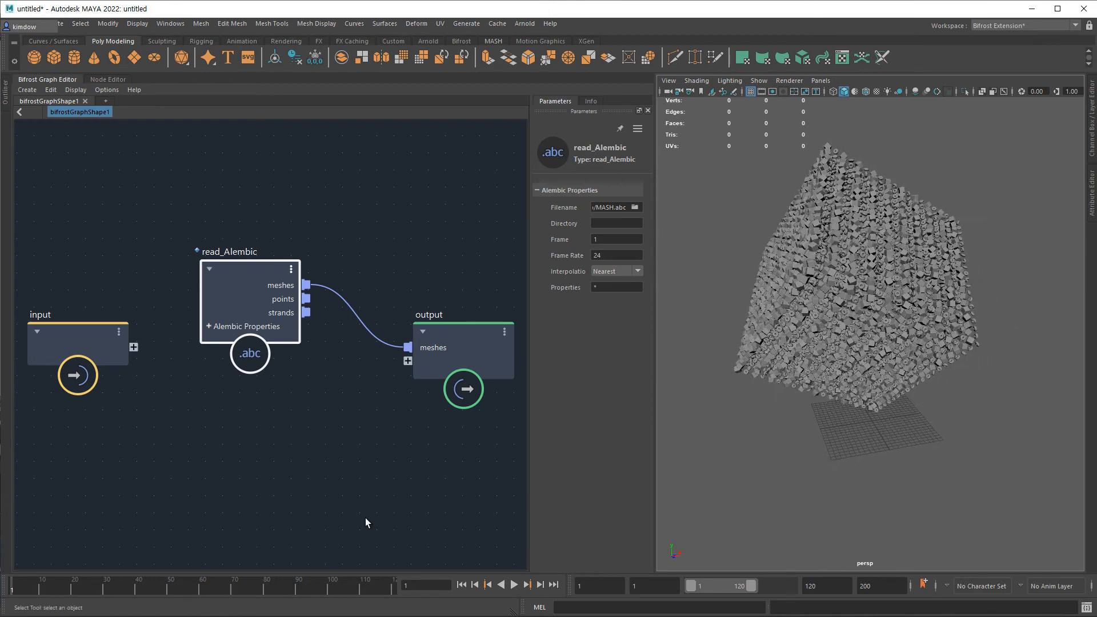
- Play the timeline to check whether the Bifrost-loaded cache animates, and return to the first frame
{"action": "left_click", "coordinate": [514, 585]}
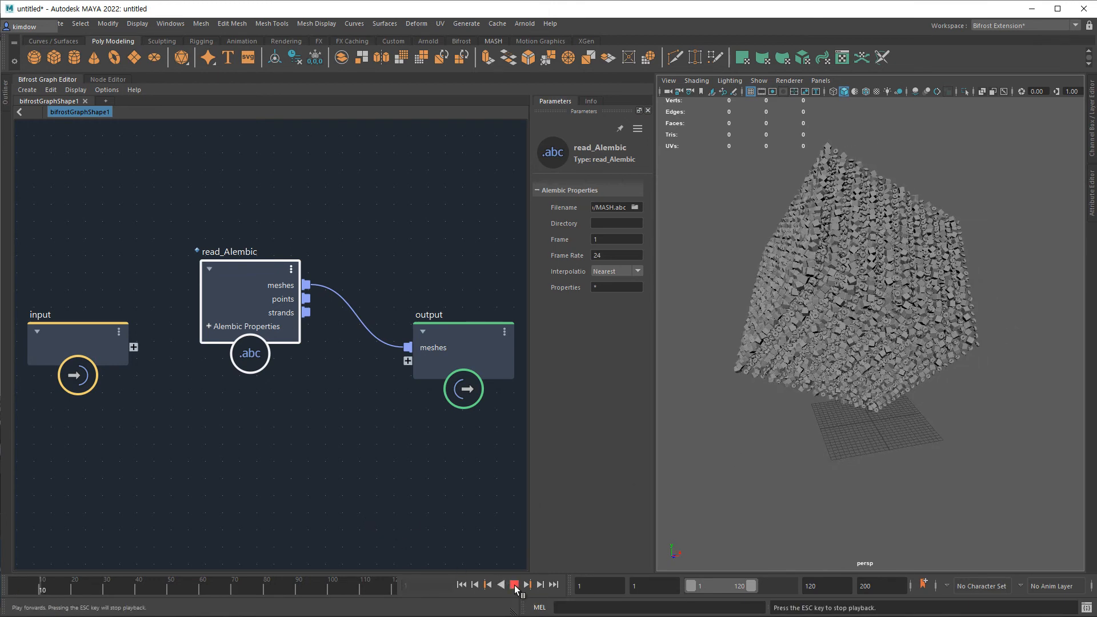
{"action": "left_click", "coordinate": [514, 585]}
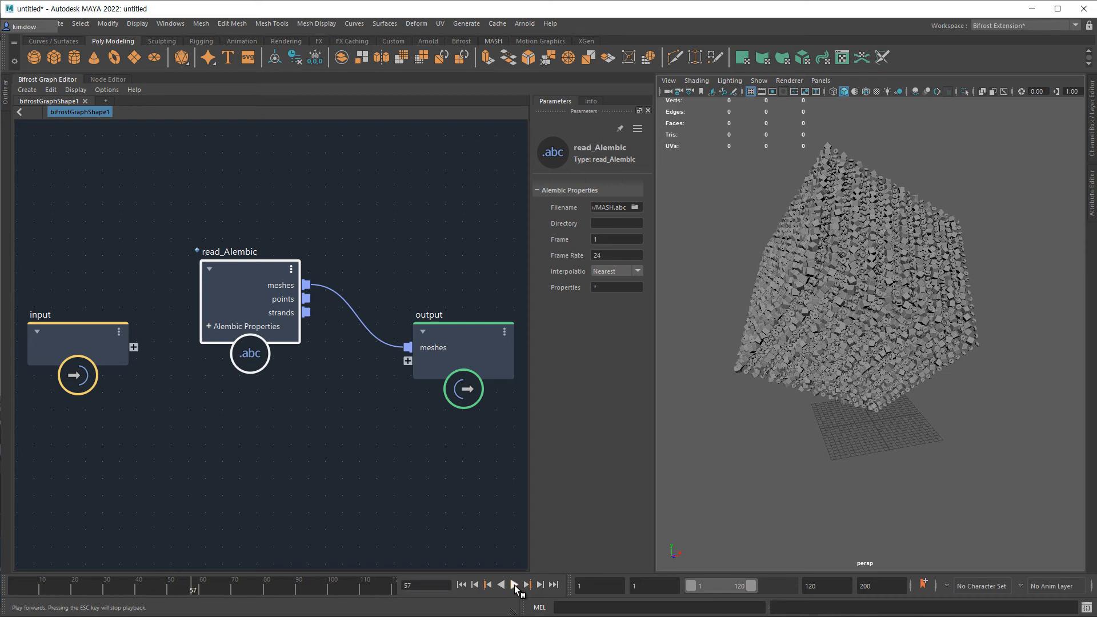
{"action": "left_click", "coordinate": [515, 584]}
{"action": "left_click", "coordinate": [514, 585]}
{"action": "left_click", "coordinate": [462, 585]}
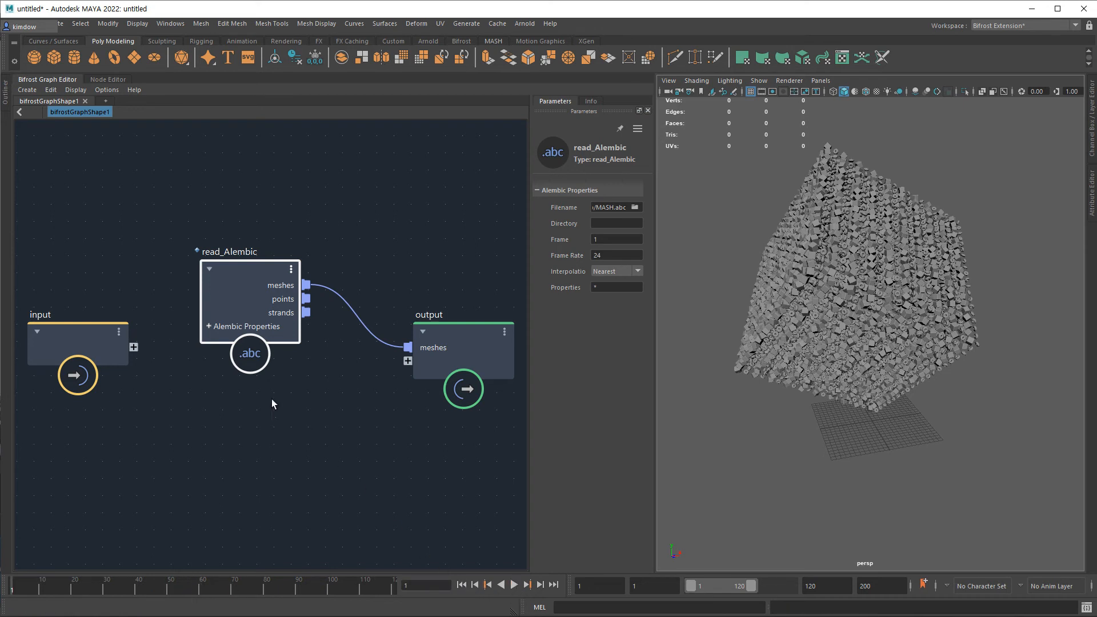
- Expand the Alembic Properties ports on the read_Alembic node and move the input node aside to make room
{"action": "left_click_drag", "start_coordinate": [229, 270], "coordinate": [237, 234]}
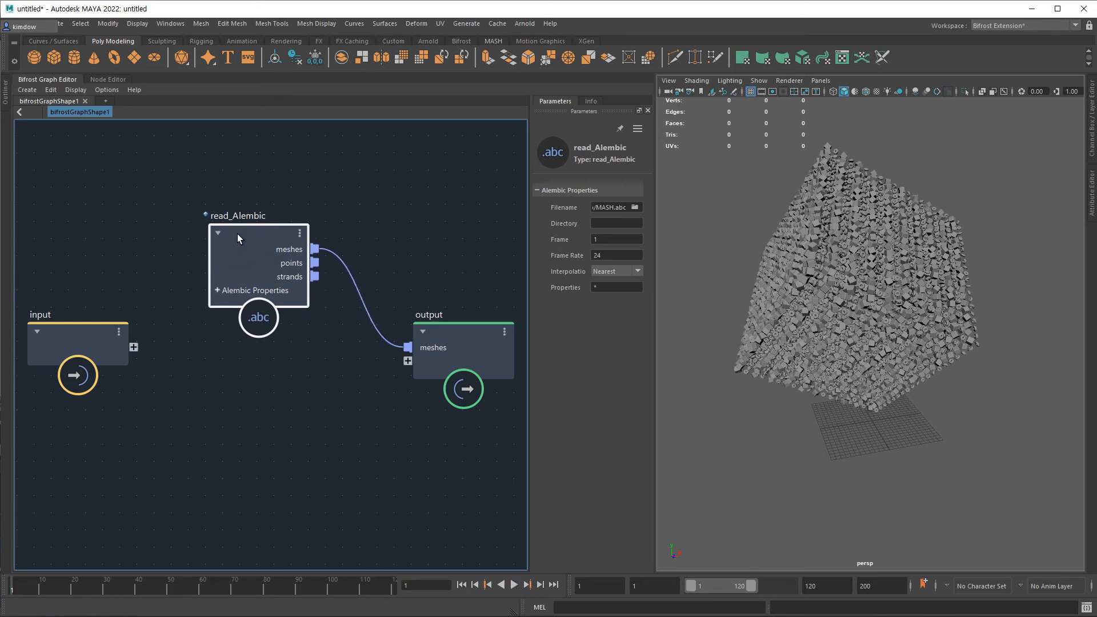
{"action": "left_click", "coordinate": [217, 291]}
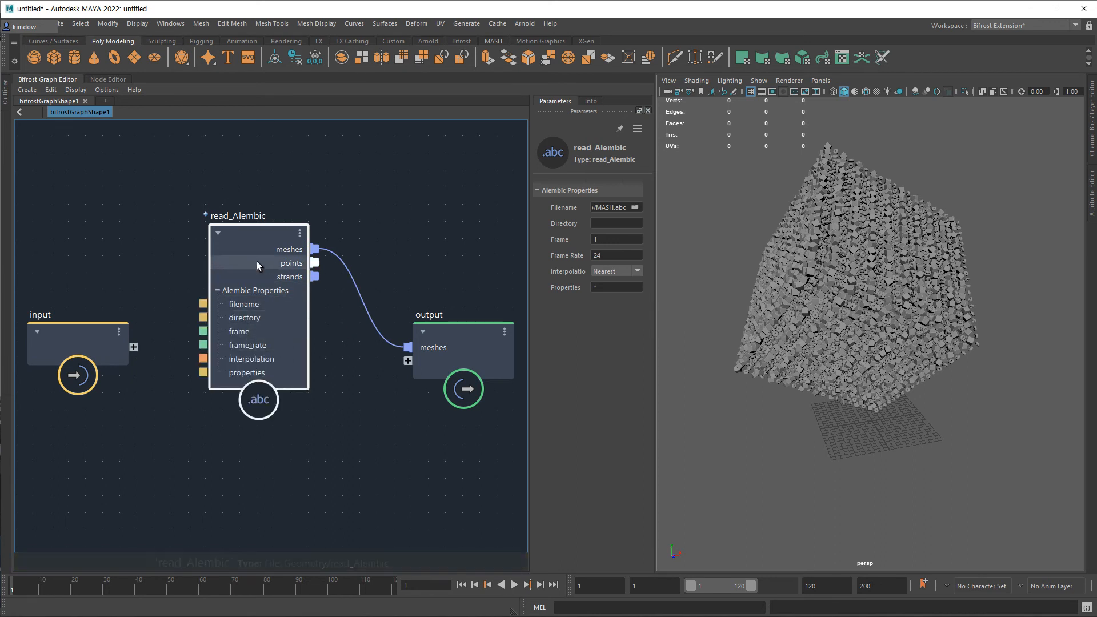
{"action": "left_click_drag", "start_coordinate": [90, 321], "coordinate": [64, 208]}
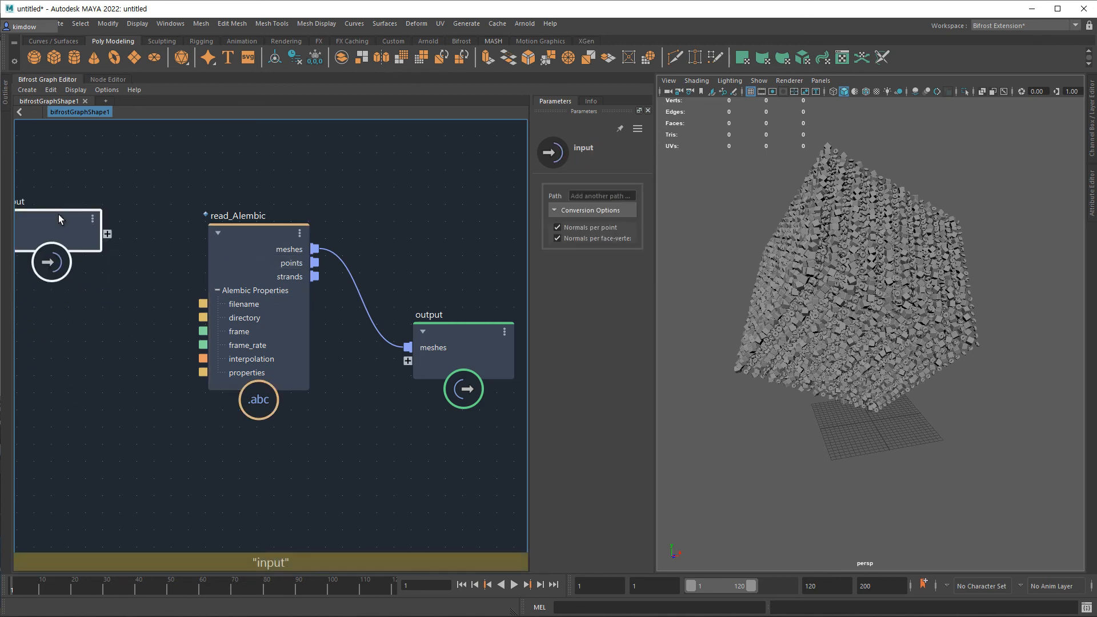
{"action": "left_click_drag", "start_coordinate": [249, 233], "coordinate": [249, 237]}
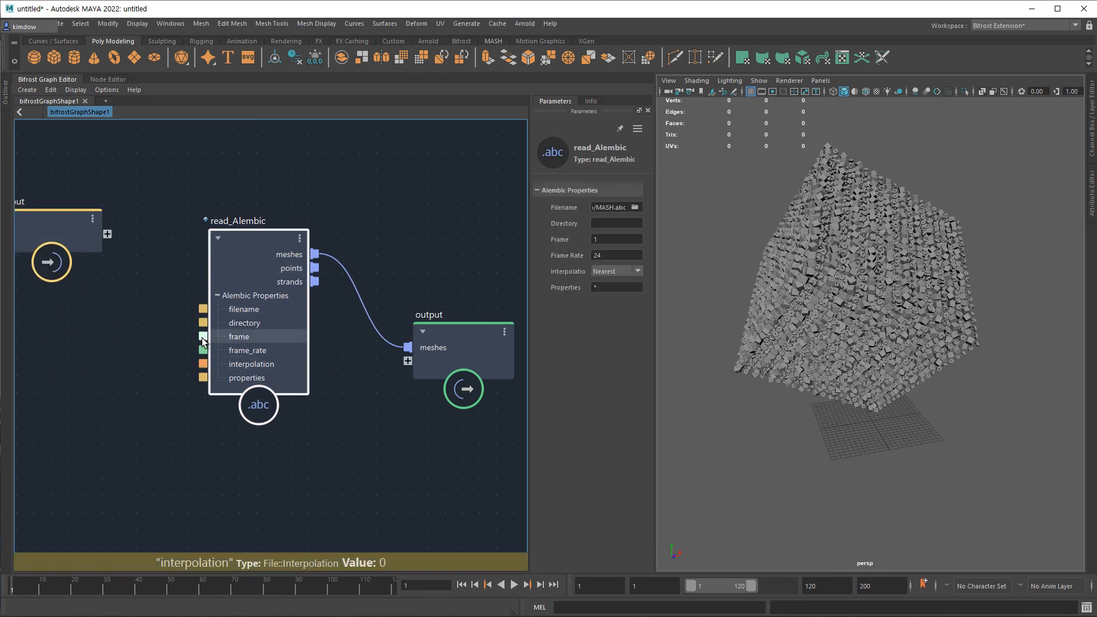
{"action": "left_click_drag", "start_coordinate": [122, 357], "coordinate": [121, 358]}
{"action": "type", "text": "time"}
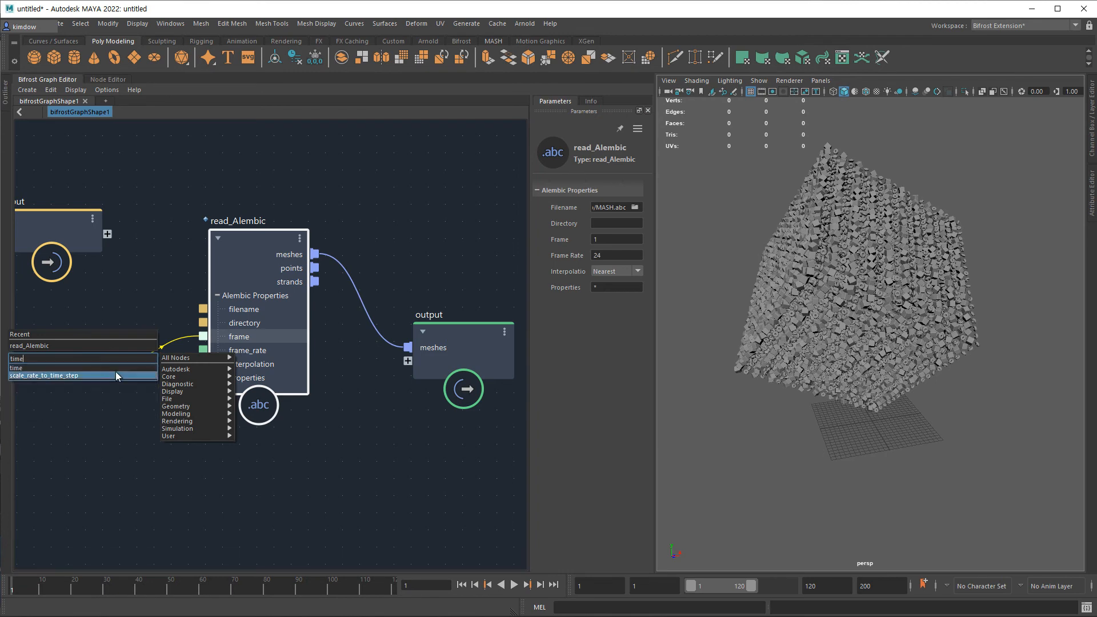
{"action": "left_click", "coordinate": [115, 372]}
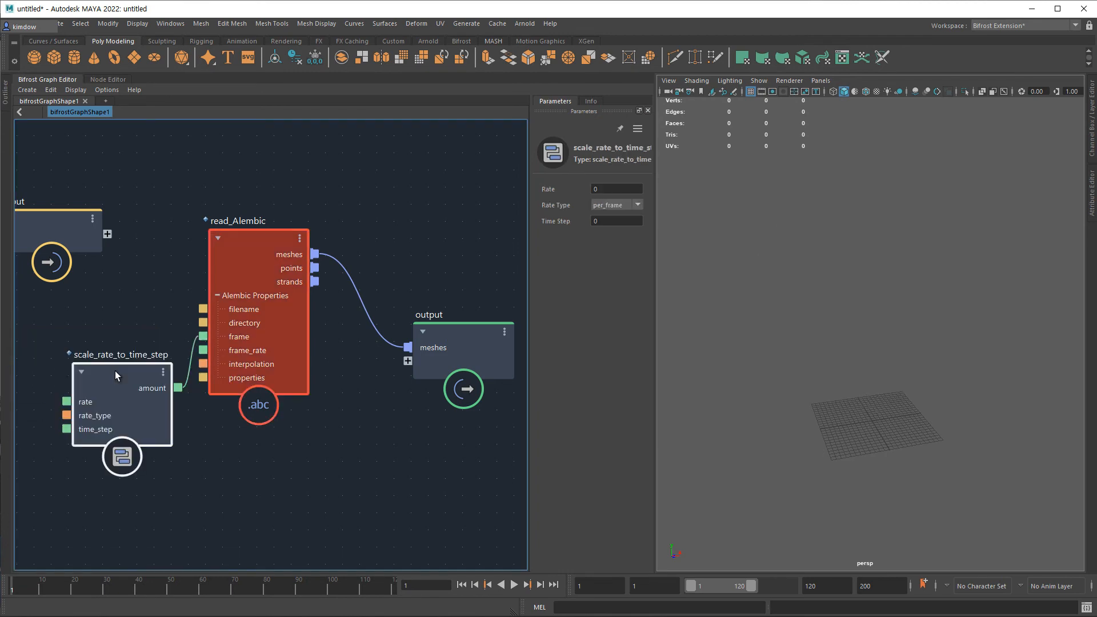
{"action": "key", "text": "Delete"}
- Add a time node feeding its seconds output into the read_Alembic frame port, and place it beside that node
{"action": "left_click_drag", "start_coordinate": [203, 336], "coordinate": [163, 356]}
{"action": "type", "text": "time"}
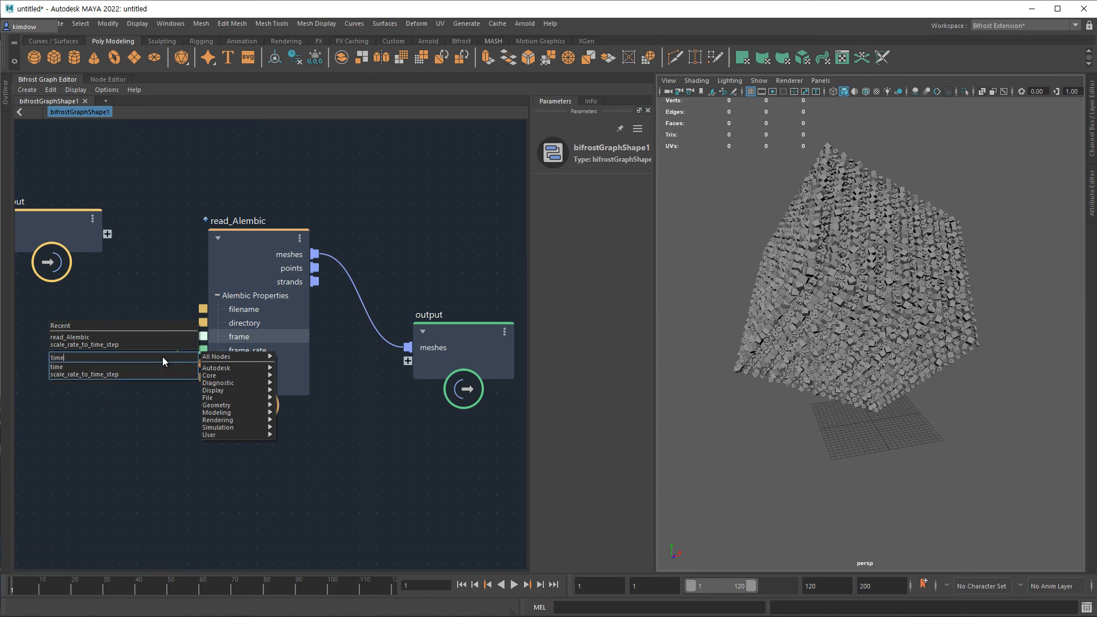
{"action": "left_click", "coordinate": [153, 367]}
{"action": "left_click_drag", "start_coordinate": [134, 366], "coordinate": [110, 314]}
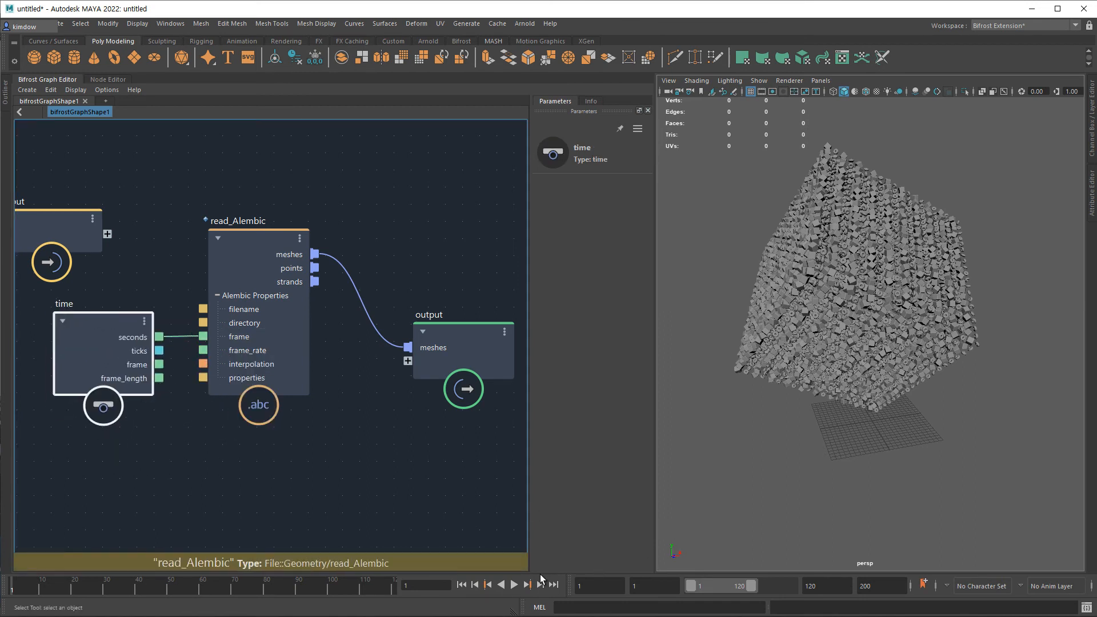
- Test playback with the time node's seconds output driving the cache, and return to the first frame
{"action": "left_click", "coordinate": [513, 585]}
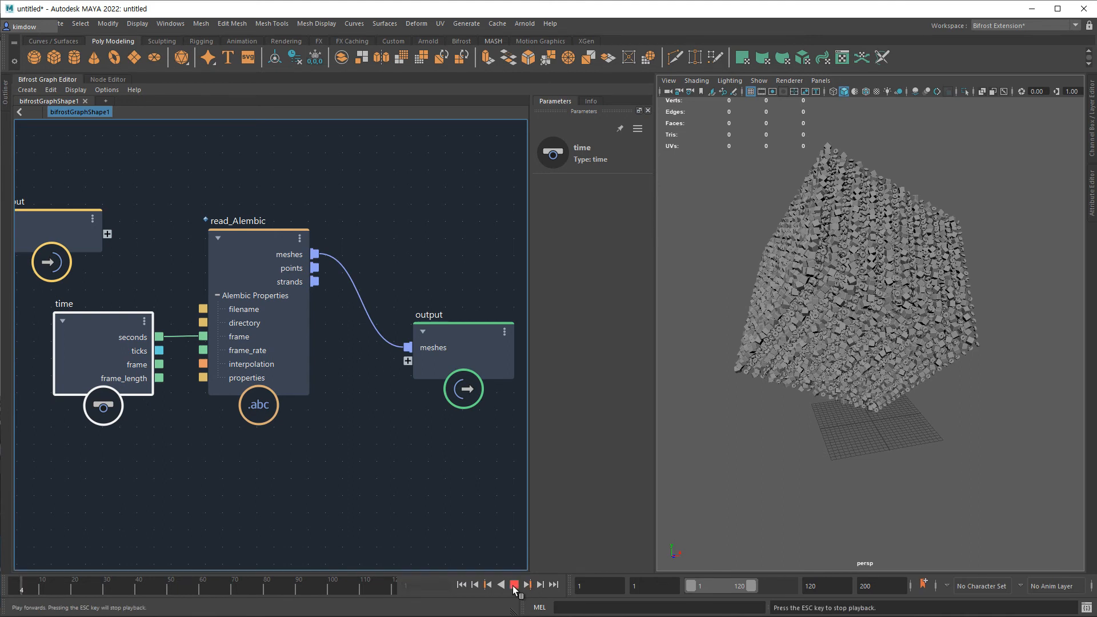
{"action": "left_click", "coordinate": [514, 584]}
{"action": "left_click", "coordinate": [462, 584]}
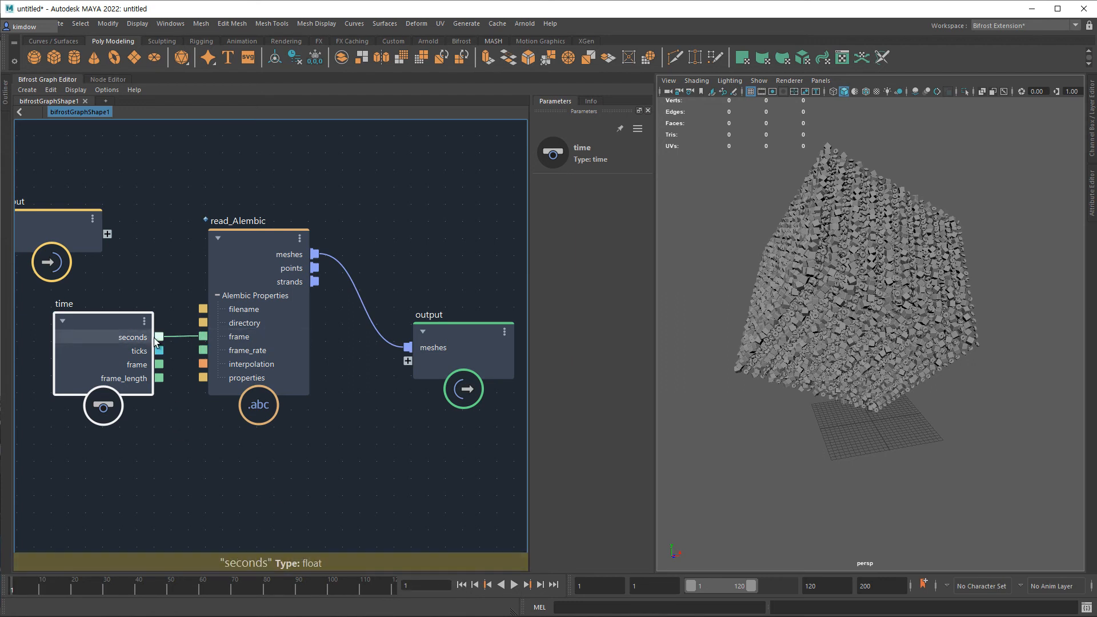
- Connect the time node's frame output to the read_Alembic frame port in place of seconds, and play the animation
{"action": "left_click_drag", "start_coordinate": [203, 338], "coordinate": [159, 364]}
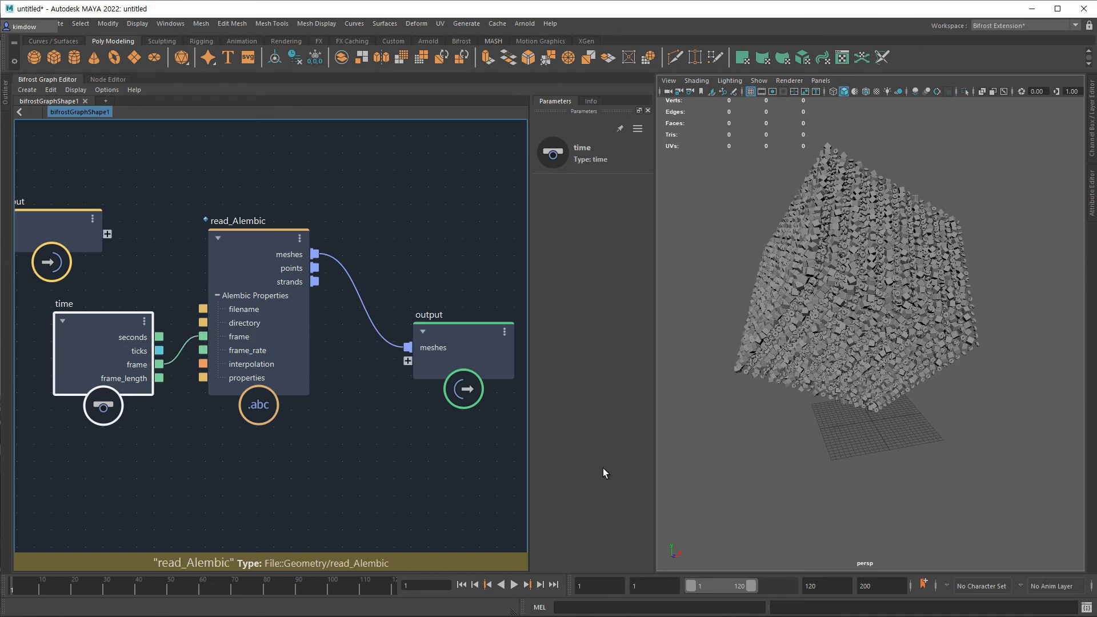
{"action": "left_click", "coordinate": [513, 584]}
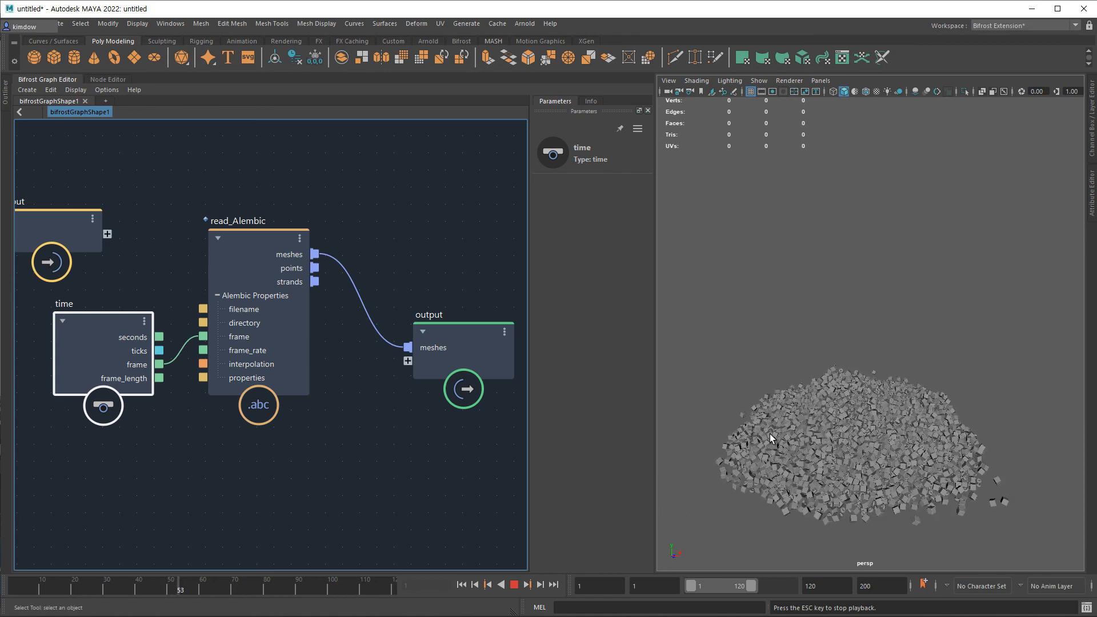
- Stop the playback and return the timeline to frame 1
{"action": "key", "text": "Escape"}
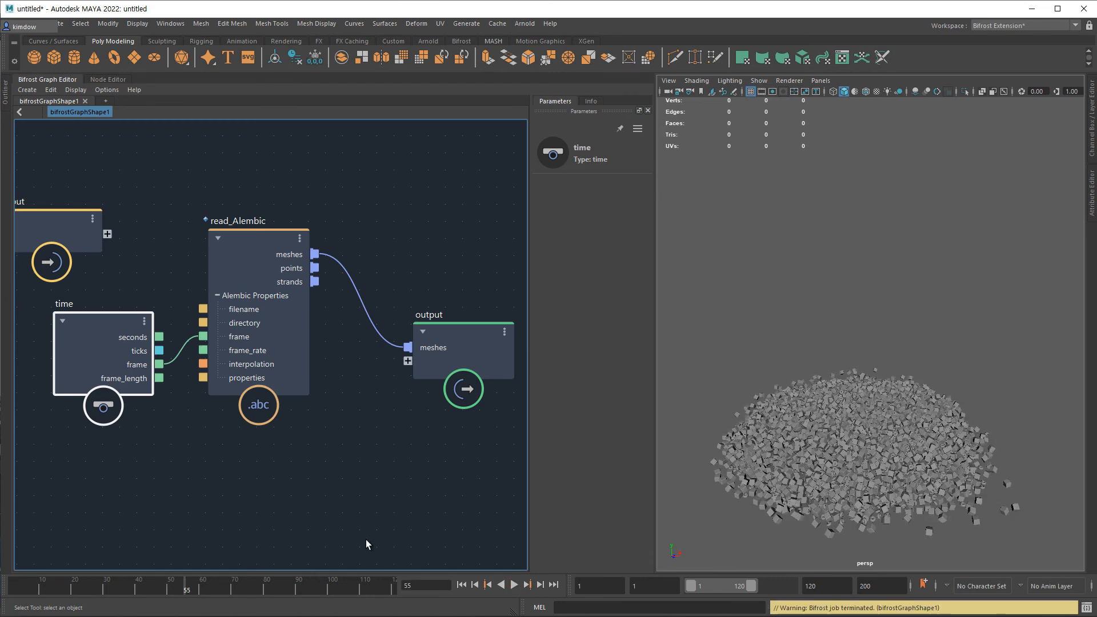
{"action": "left_click", "coordinate": [103, 587]}
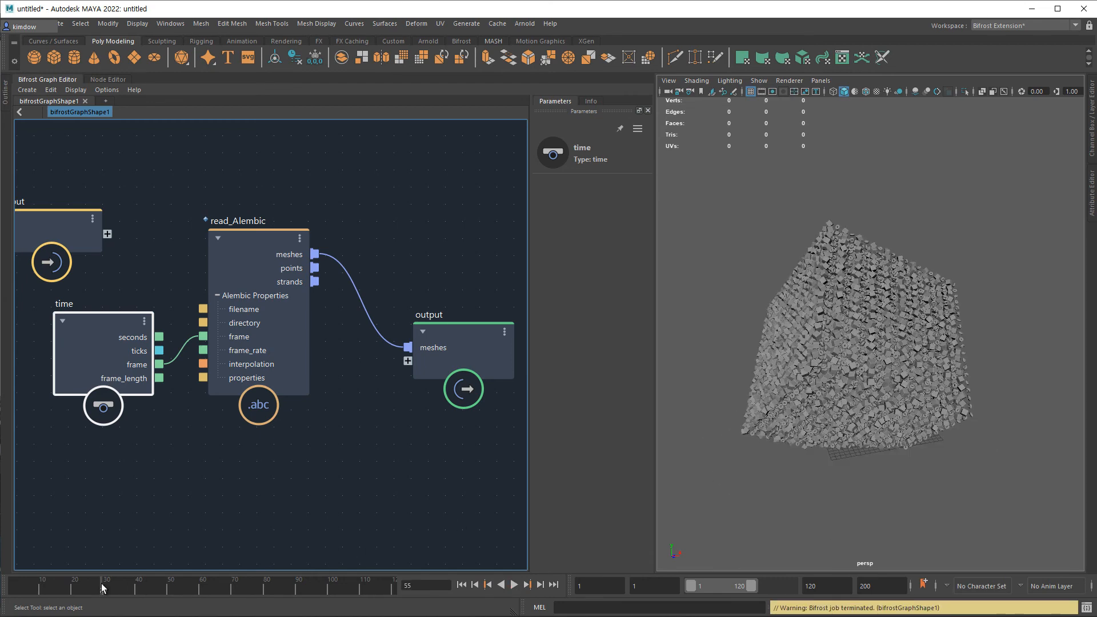
{"action": "left_click", "coordinate": [15, 588]}
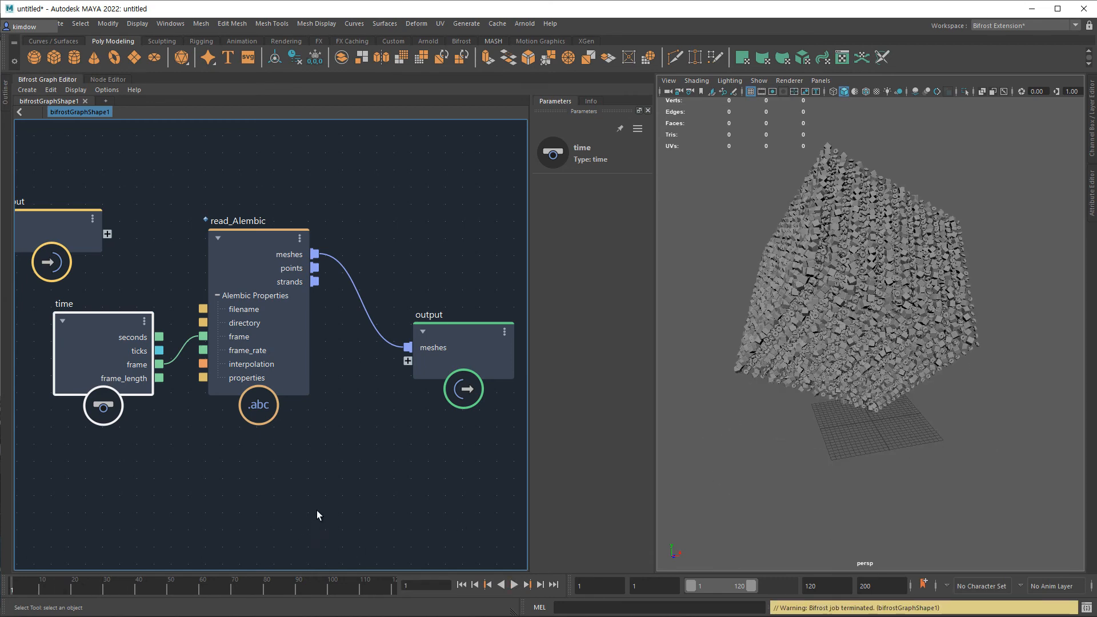
- Add a set_instance_geometry node to the Bifrost graph
{"action": "left_click", "coordinate": [345, 470]}
{"action": "key", "text": "Tab"}
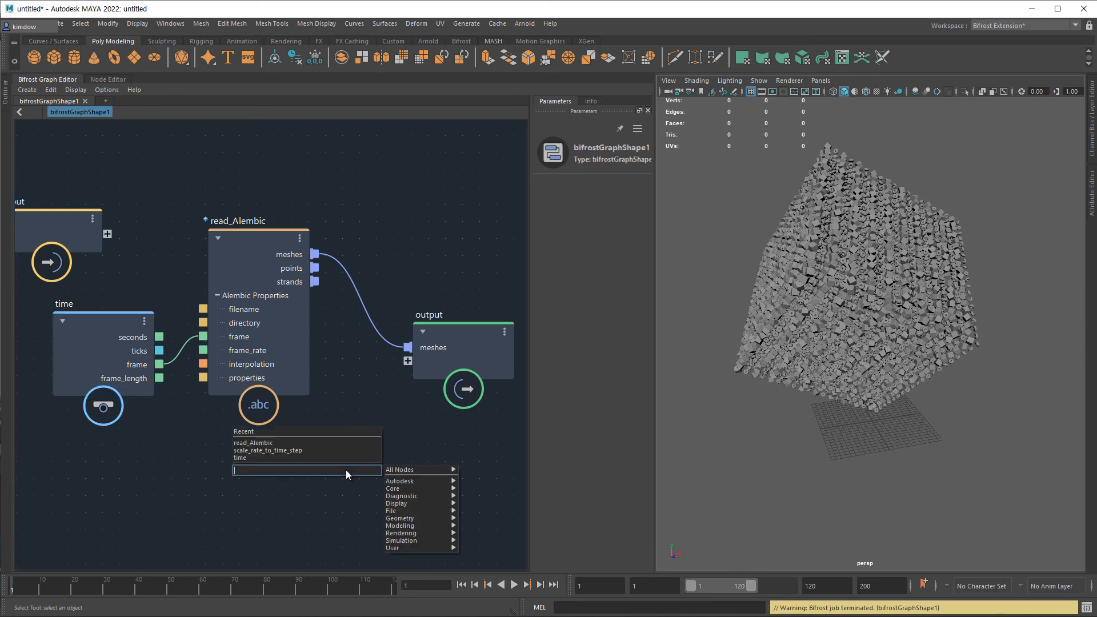
{"action": "type", "text": "inst"}
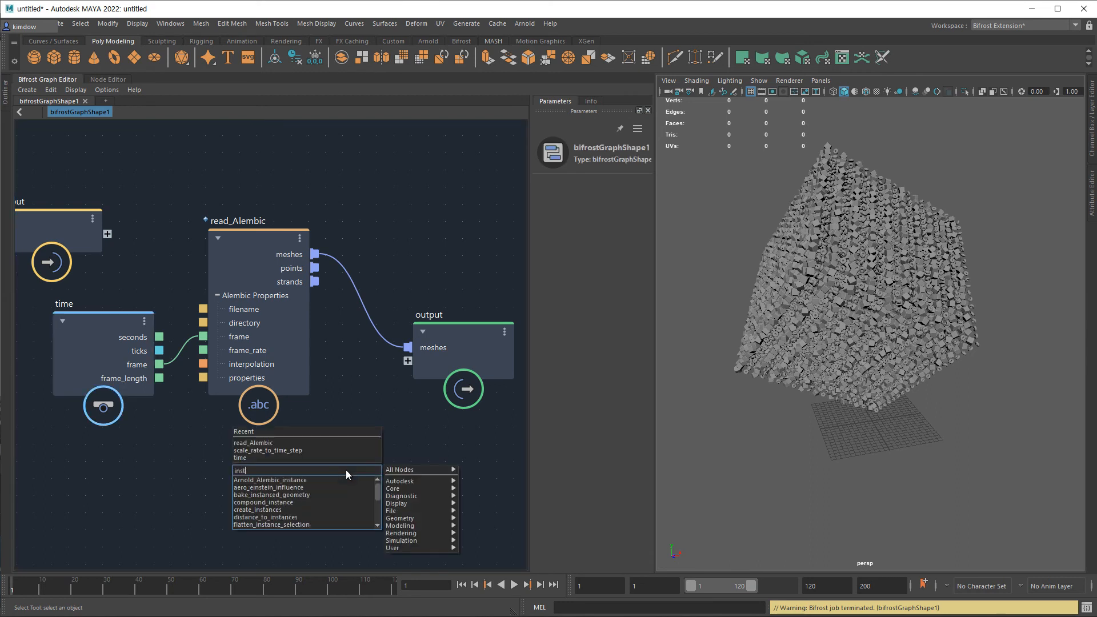
{"action": "type", "text": "an"}
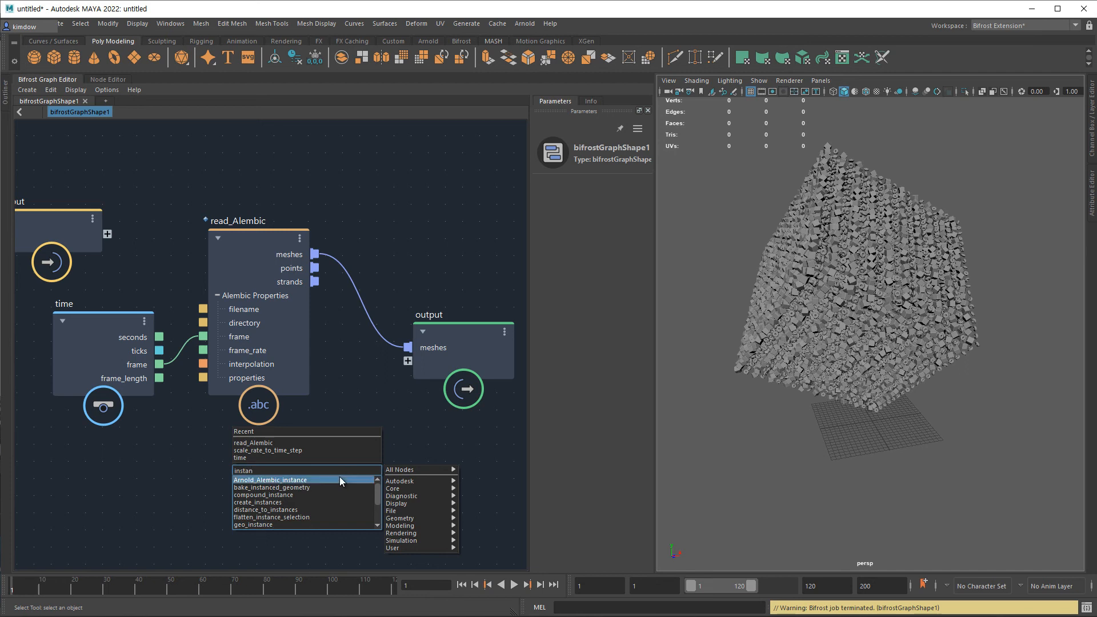
{"action": "scroll", "coordinate": [336, 489], "scroll_direction": "down", "scroll_amount": 5}
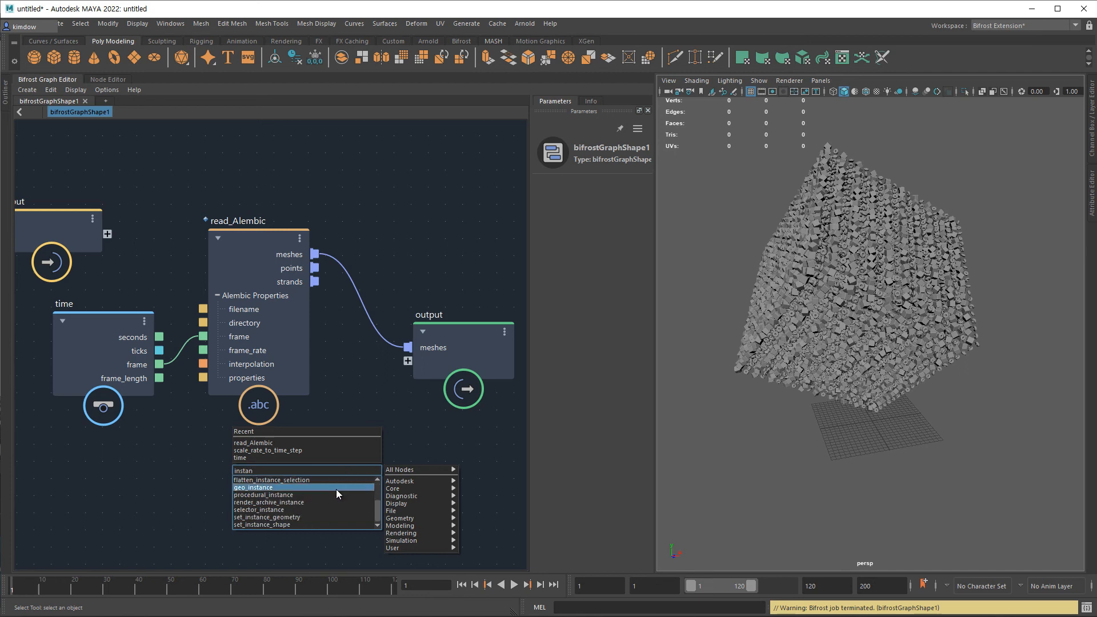
{"action": "left_click", "coordinate": [282, 518]}
- Arrange the graph so the set_instance_geometry node sits between the read_Alembic node group and the output node
{"action": "left_click_drag", "start_coordinate": [338, 472], "coordinate": [398, 151]}
{"action": "left_click_drag", "start_coordinate": [45, 162], "coordinate": [237, 431]}
{"action": "left_click_drag", "start_coordinate": [234, 234], "coordinate": [119, 227]}
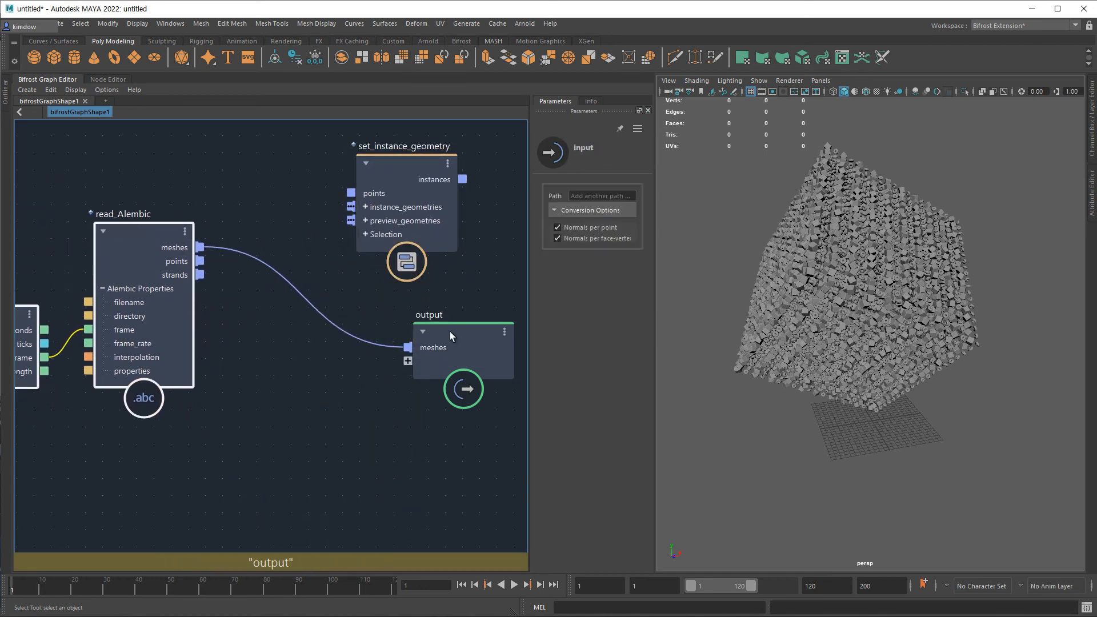
{"action": "left_click_drag", "start_coordinate": [449, 336], "coordinate": [509, 325]}
{"action": "left_click_drag", "start_coordinate": [403, 161], "coordinate": [340, 159]}
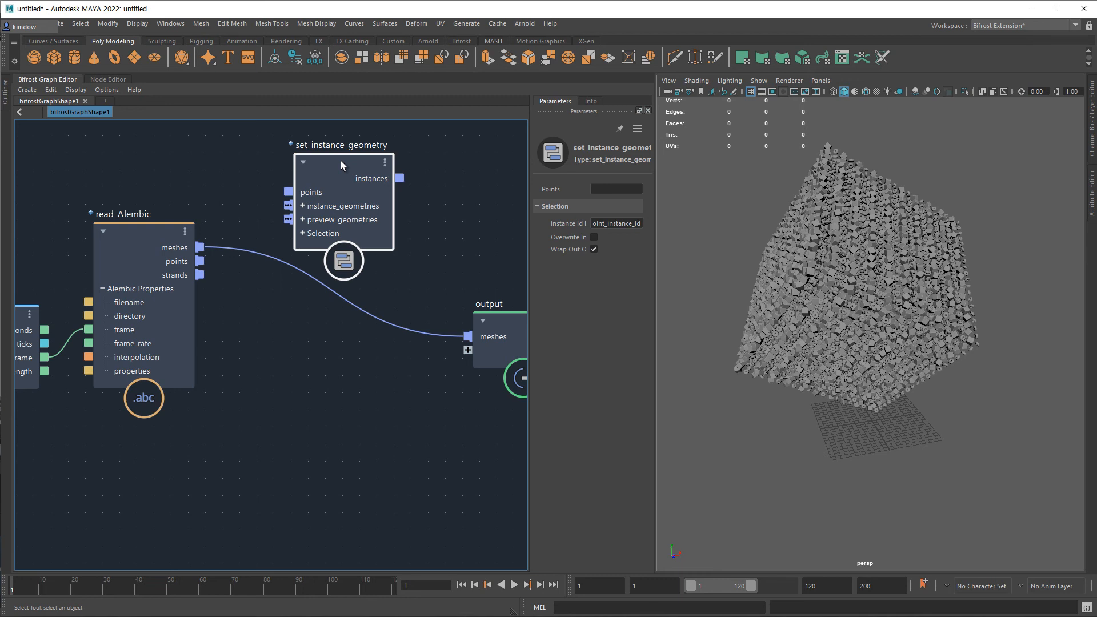
{"action": "middle_click_drag", "start_coordinate": [400, 298], "coordinate": [442, 327]}
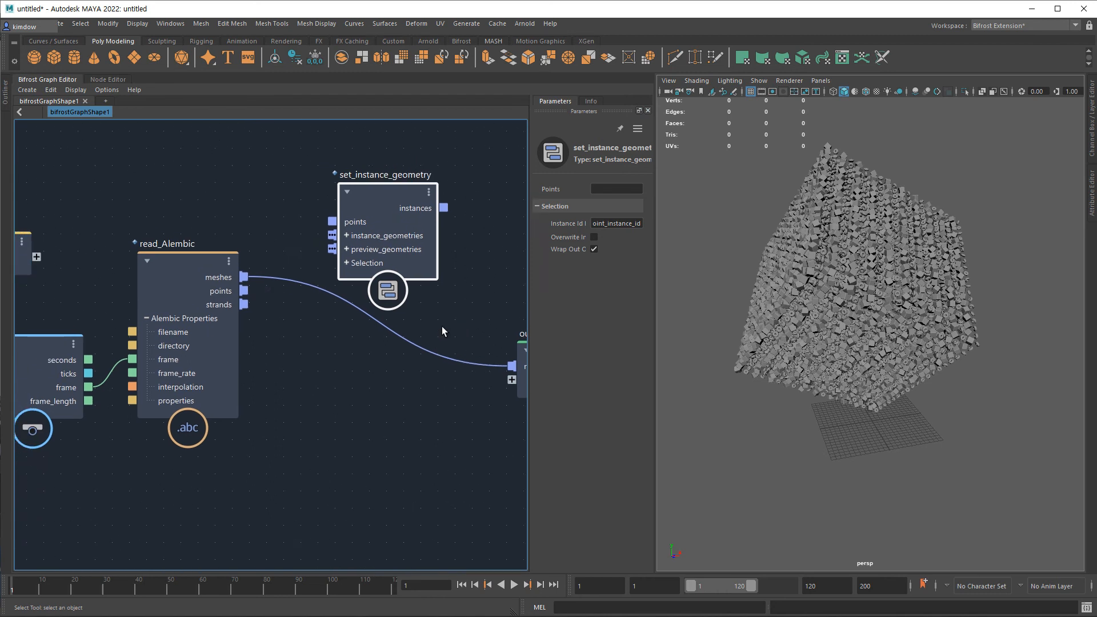
- Create a polygon plane and set its width and height to 500
{"action": "left_click", "coordinate": [134, 57]}
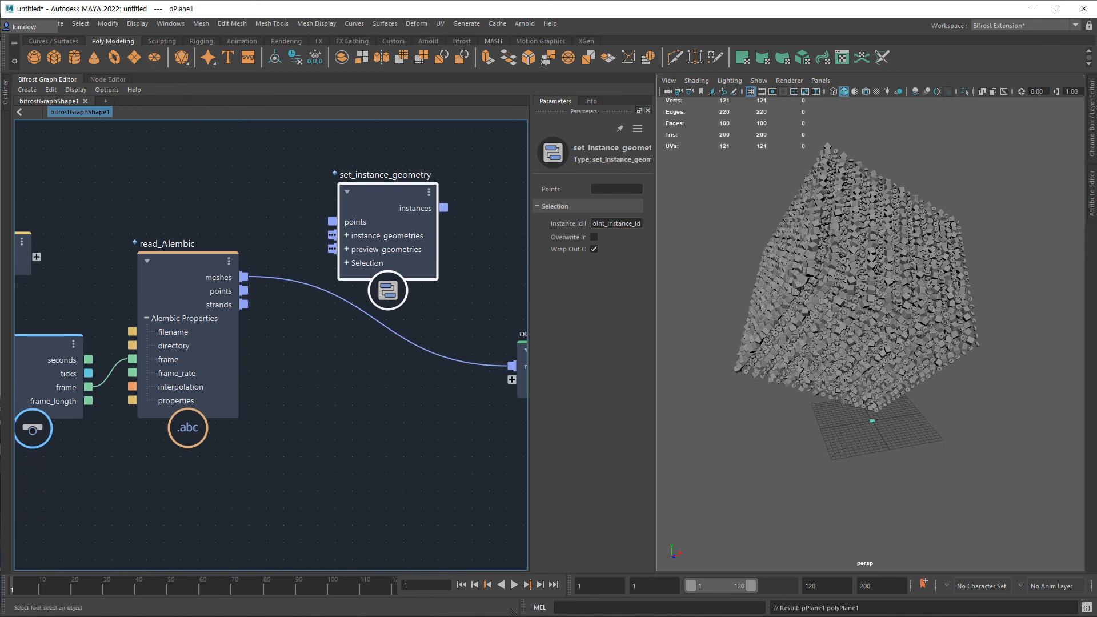
{"action": "left_click", "coordinate": [1092, 150]}
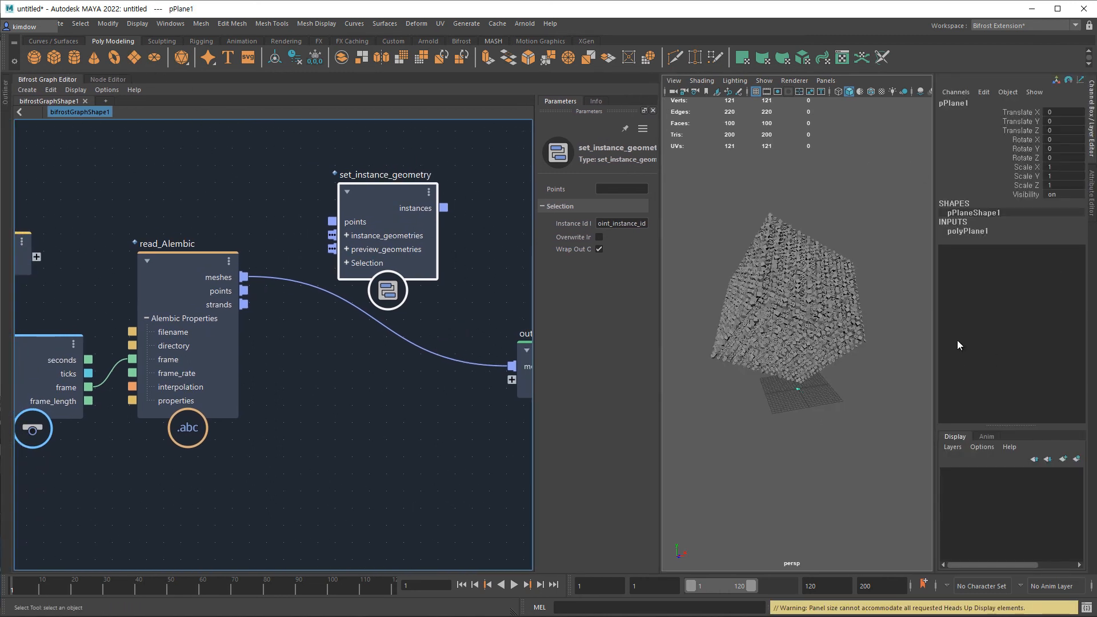
{"action": "left_click", "coordinate": [974, 232]}
{"action": "left_click_drag", "start_coordinate": [1064, 240], "coordinate": [1064, 248]}
{"action": "left_click", "coordinate": [1065, 248]}
{"action": "type", "text": "5"}
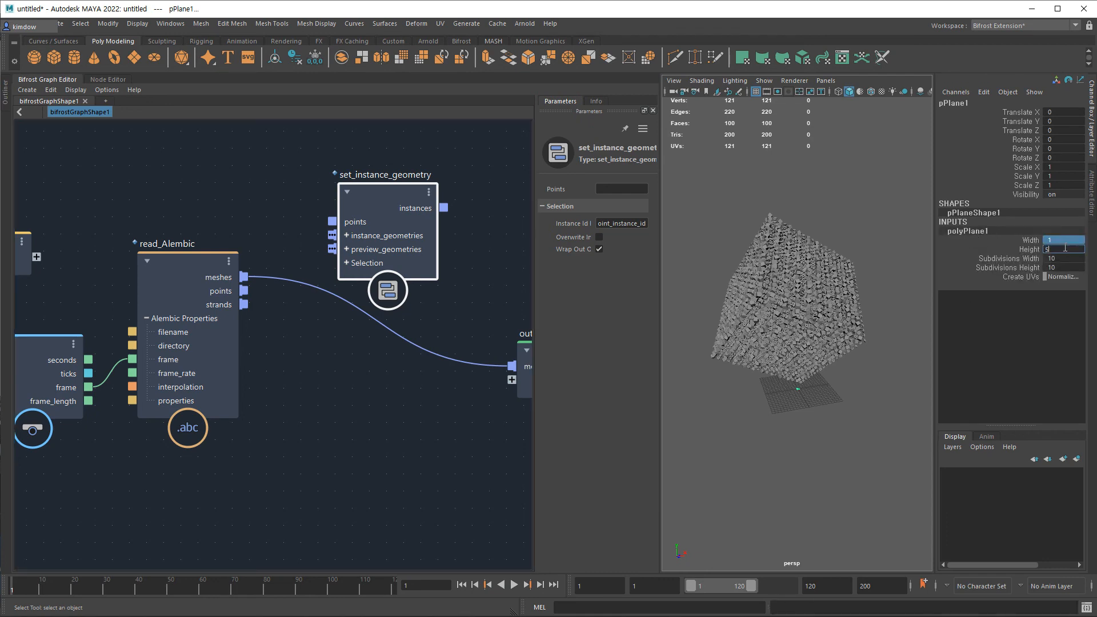
{"action": "type", "text": "00"}
{"action": "key", "text": "Return"}
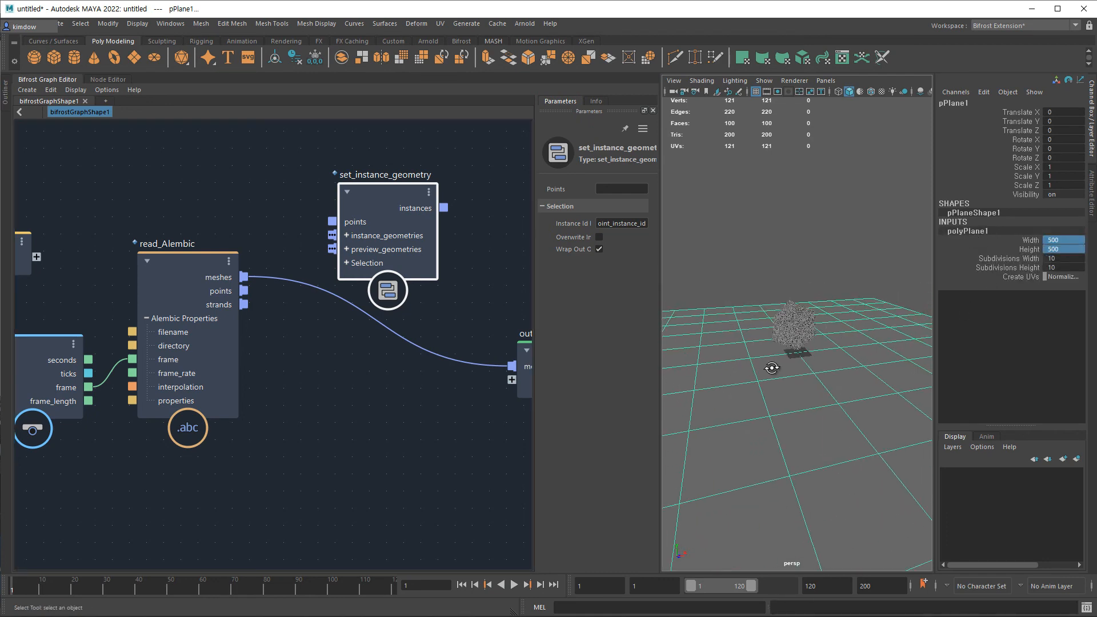
- Set the plane's width and height subdivisions to 5
{"action": "left_click_drag", "start_coordinate": [1062, 257], "coordinate": [1025, 249]}
{"action": "left_click", "coordinate": [1063, 266]}
{"action": "type", "text": "5"}
{"action": "key", "text": "Return"}
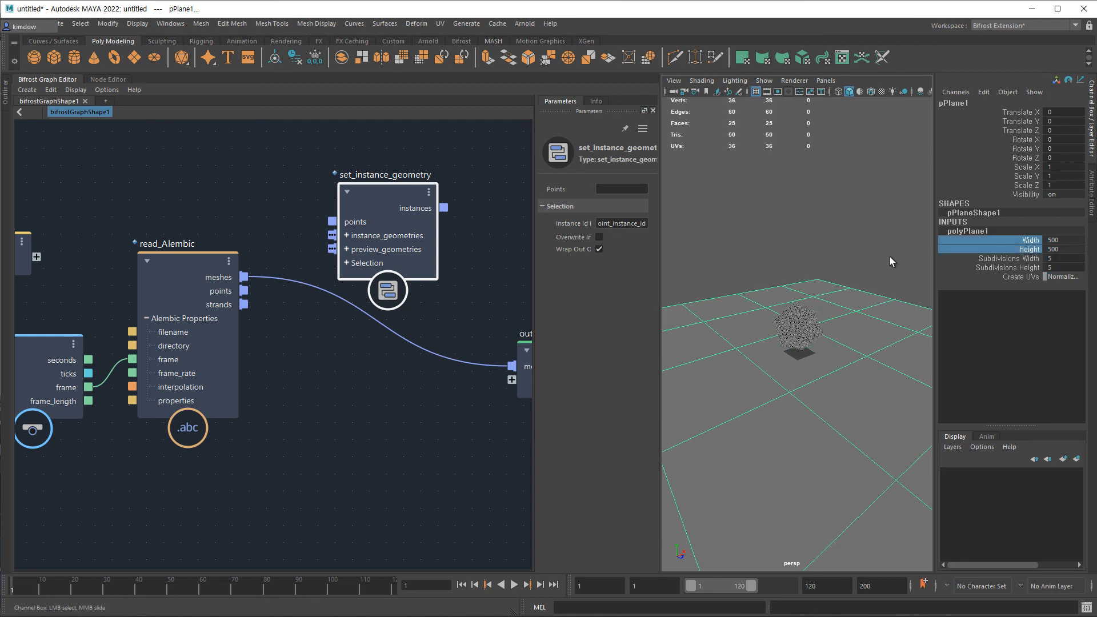
- Set the plane's width and height to 300
{"action": "middle_click_drag", "start_coordinate": [919, 257], "coordinate": [866, 253]}
{"action": "left_click", "coordinate": [1063, 249]}
{"action": "type", "text": "300"}
{"action": "key", "text": "Return"}
{"action": "scroll", "coordinate": [748, 427], "scroll_direction": "down", "scroll_amount": 3}
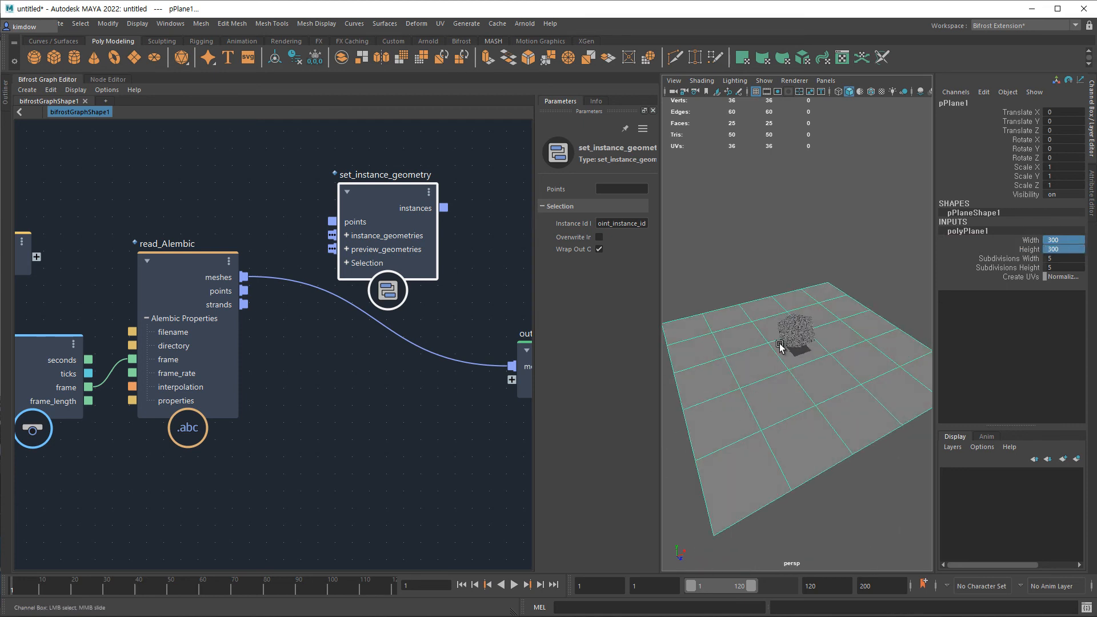
{"action": "left_click_drag", "start_coordinate": [784, 345], "coordinate": [790, 333], "text": "alt"}
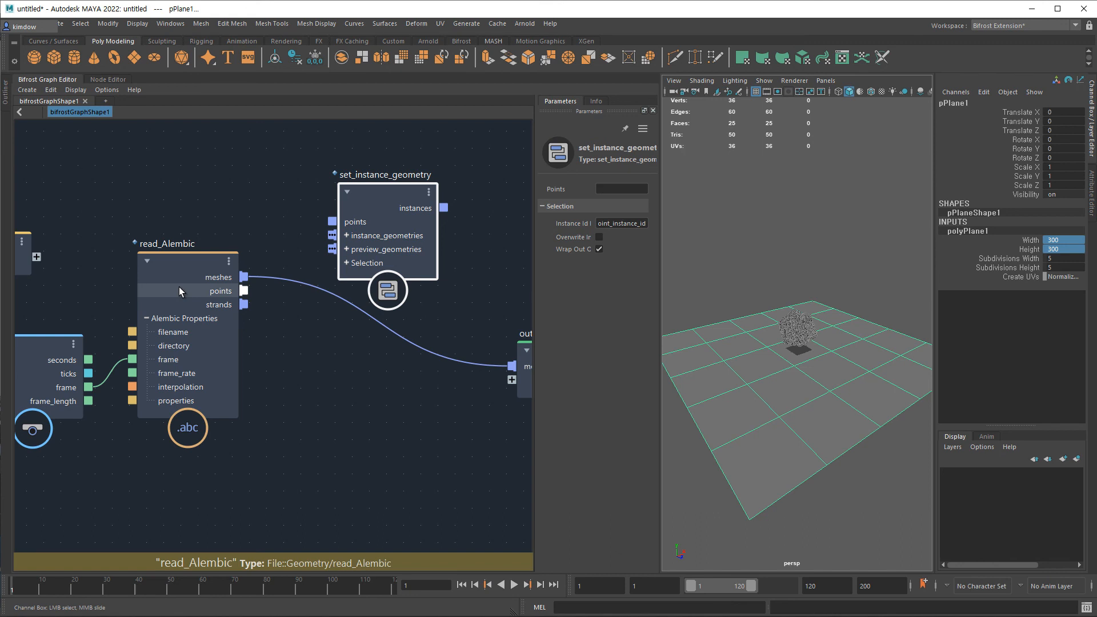
- Bring pPlane1 from the Outliner into the graph as an input node and place it above read_Alembic
{"action": "left_click", "coordinate": [6, 94]}
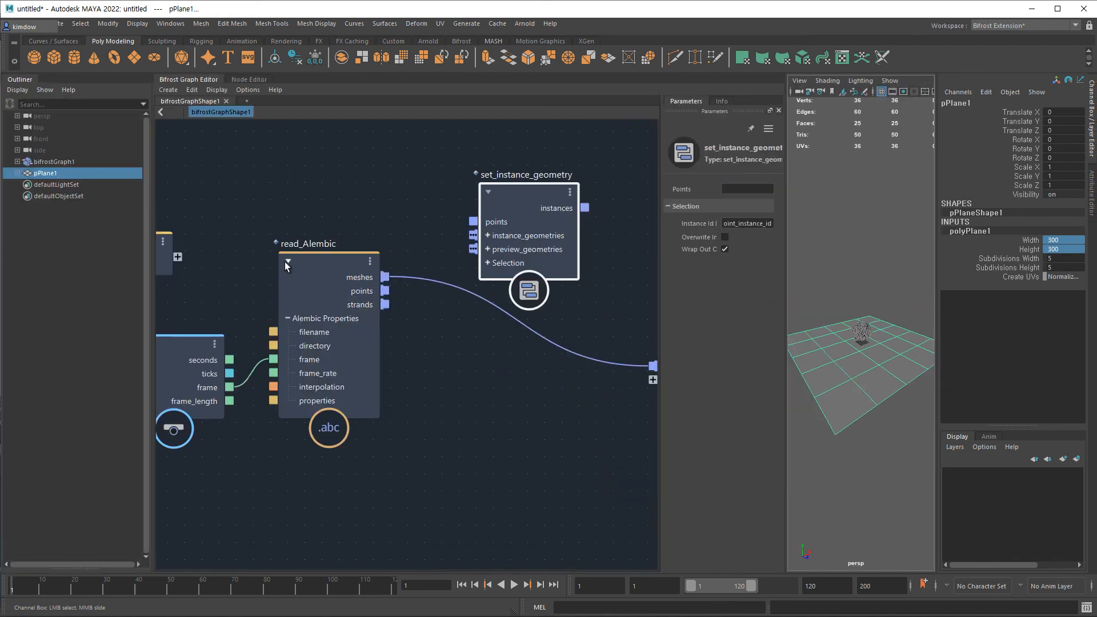
{"action": "left_click", "coordinate": [50, 178]}
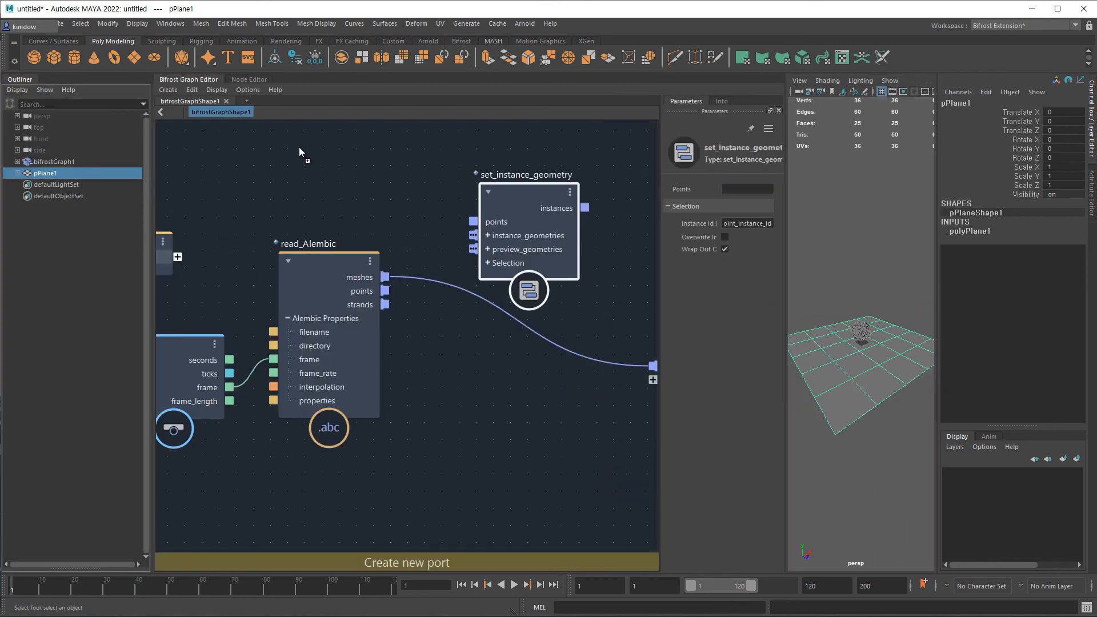
{"action": "left_click_drag", "start_coordinate": [297, 149], "coordinate": [299, 146]}
{"action": "middle_click_drag", "start_coordinate": [403, 225], "coordinate": [403, 276]}
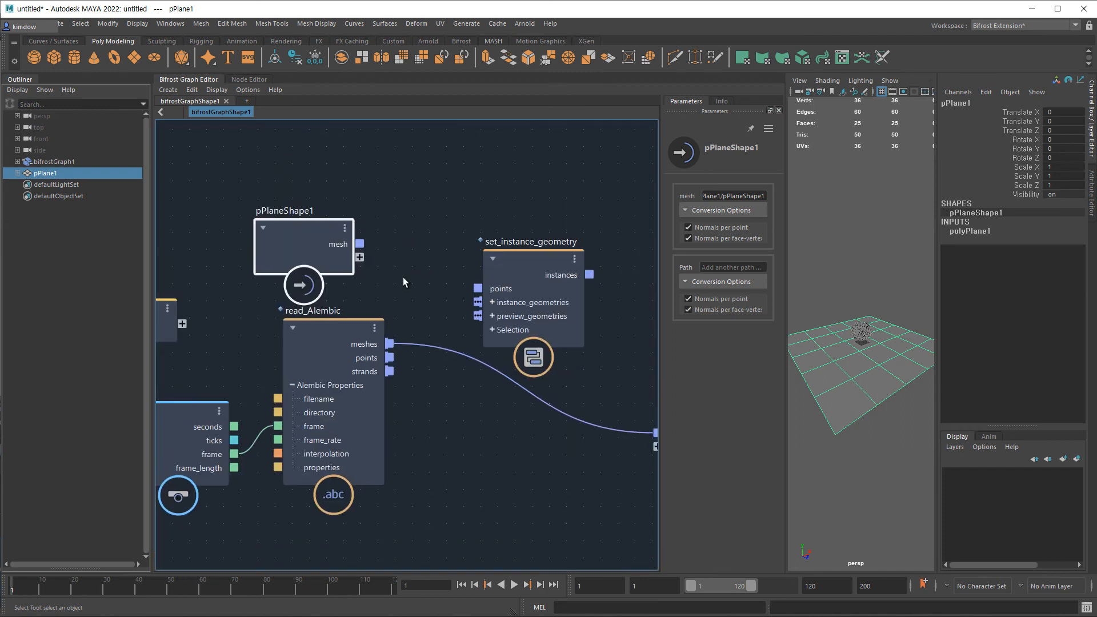
{"action": "left_click_drag", "start_coordinate": [303, 215], "coordinate": [271, 166]}
{"action": "middle_click_drag", "start_coordinate": [413, 232], "coordinate": [353, 225]}
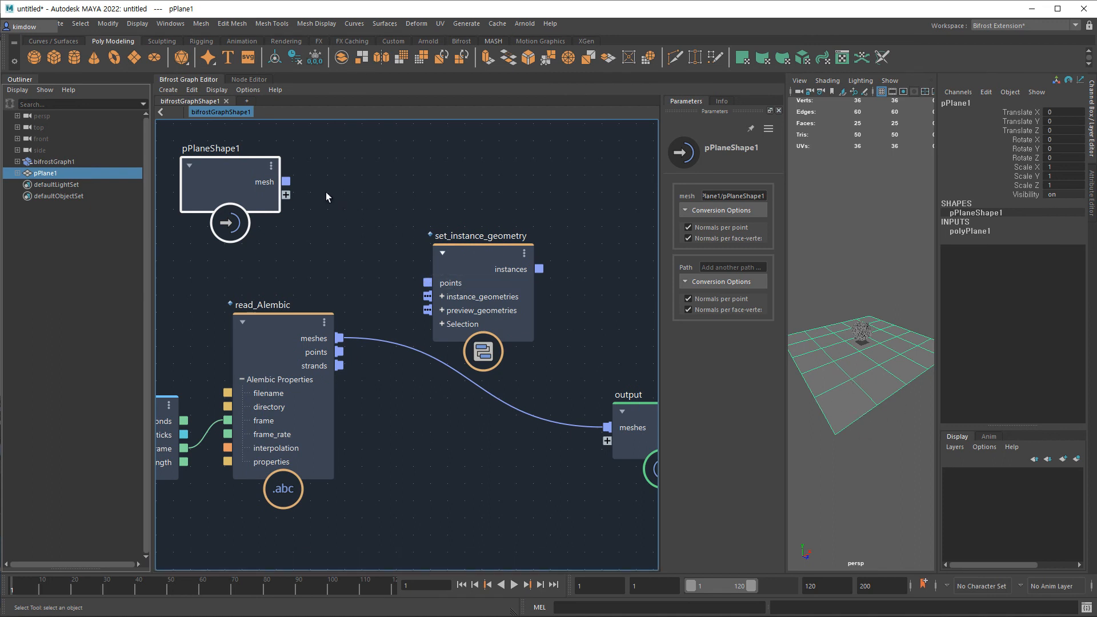
- Connect the plane's mesh to the points port of set_instance_geometry and the read_Alembic meshes to its instance_geometries port
{"action": "left_click_drag", "start_coordinate": [286, 181], "coordinate": [426, 283]}
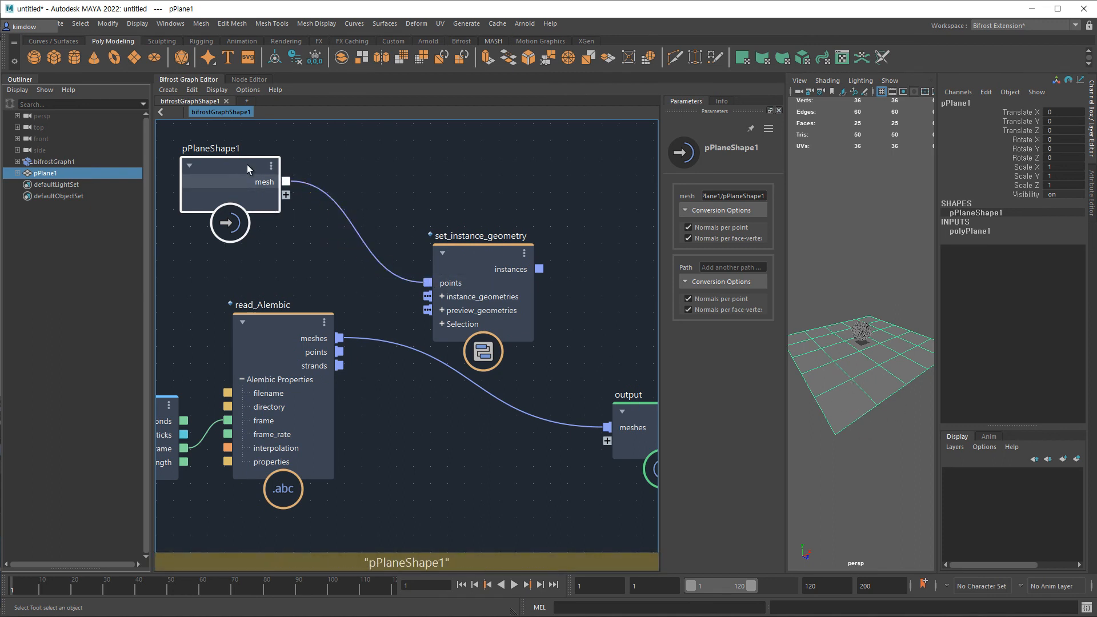
{"action": "middle_click_drag", "start_coordinate": [412, 218], "coordinate": [396, 195]}
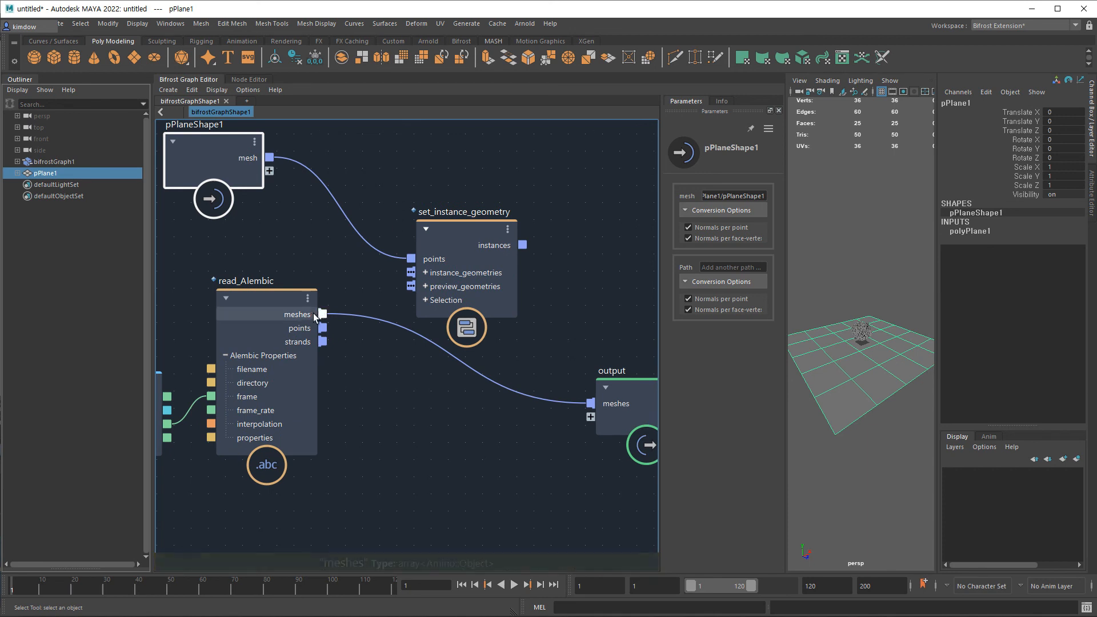
{"action": "left_click_drag", "start_coordinate": [322, 313], "coordinate": [464, 275]}
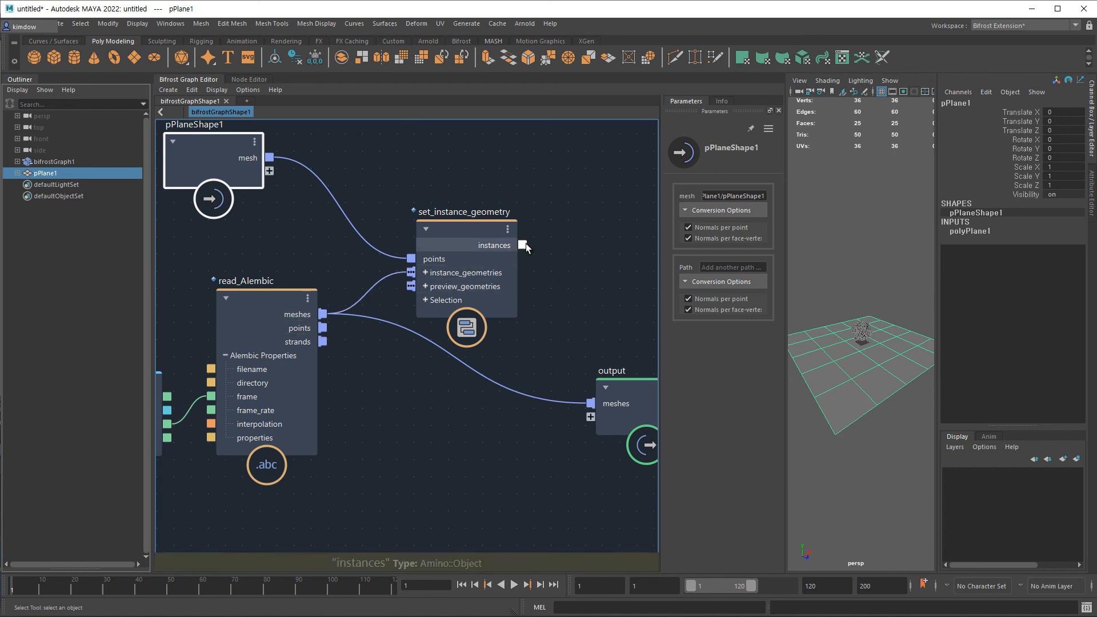
- Connect the set_instance_geometry instances to a new instances port on the output node and delete the output's meshes port
{"action": "left_click_drag", "start_coordinate": [522, 245], "coordinate": [623, 348]}
{"action": "middle_click_drag", "start_coordinate": [492, 410], "coordinate": [406, 416]}
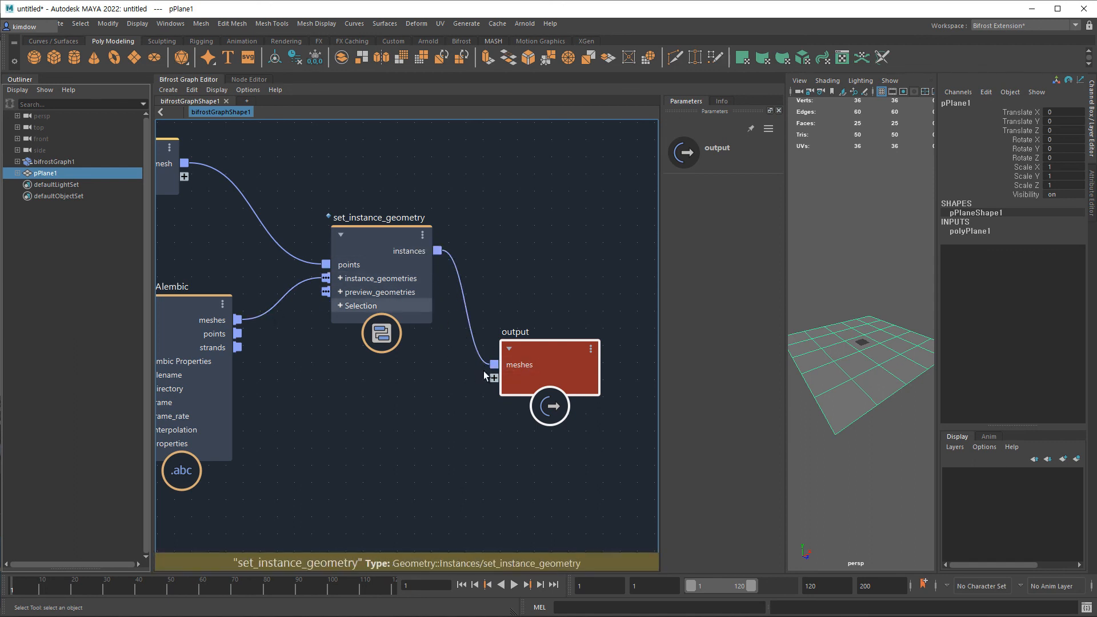
{"action": "mouse_move", "coordinate": [477, 365]}
{"action": "left_mouse_down"}
{"action": "mouse_move", "coordinate": [460, 358]}
{"action": "mouse_move", "coordinate": [493, 377]}
{"action": "left_mouse_up"}
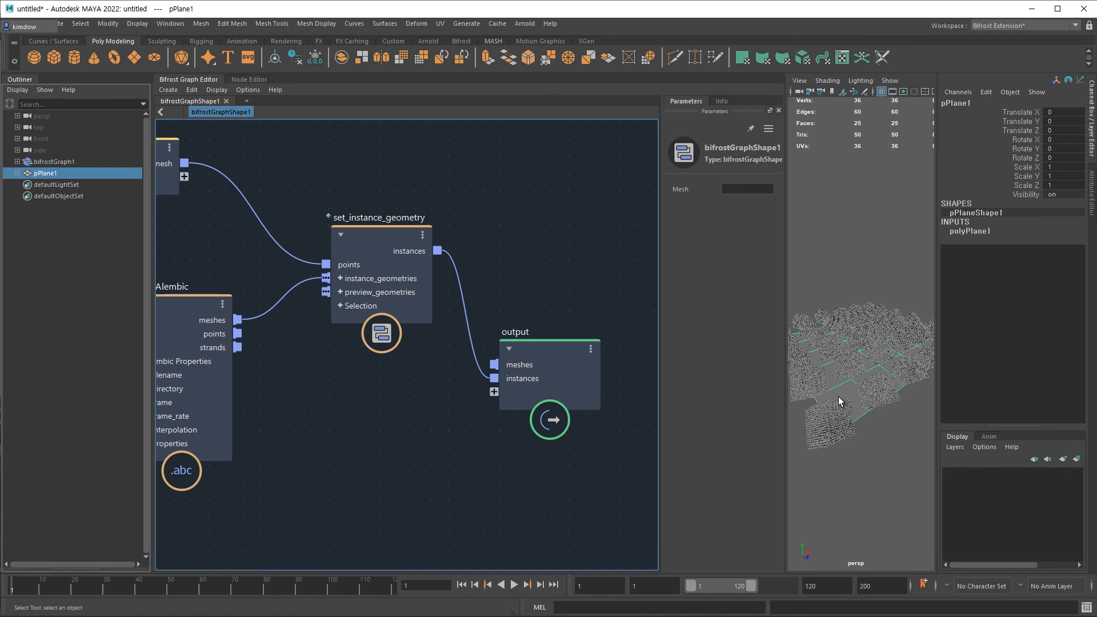
{"action": "right_click", "coordinate": [521, 367]}
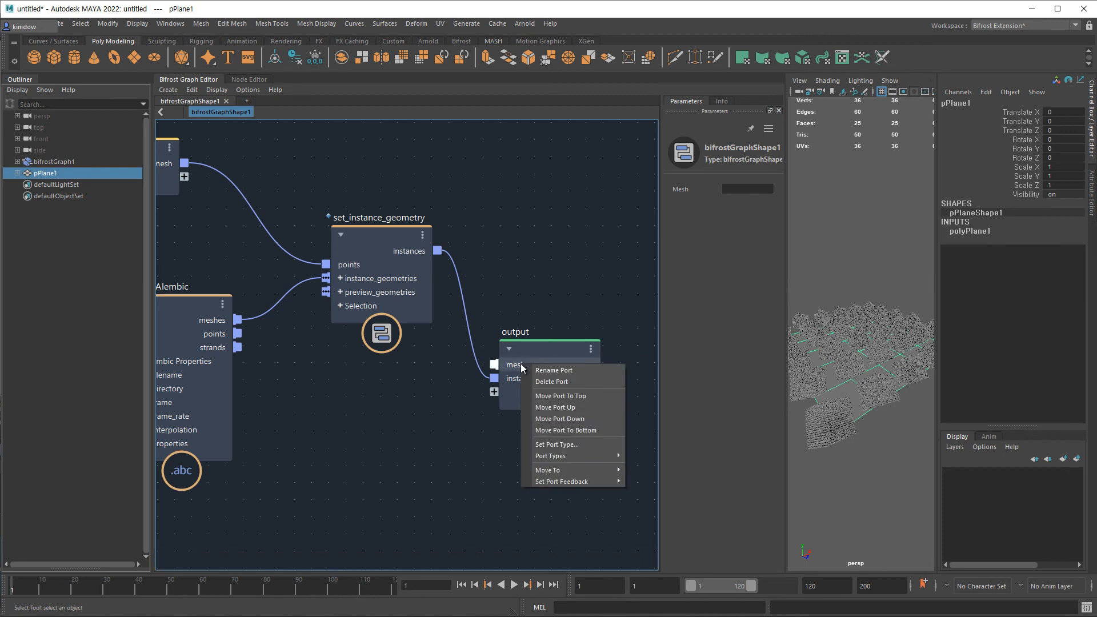
{"action": "left_click", "coordinate": [553, 382]}
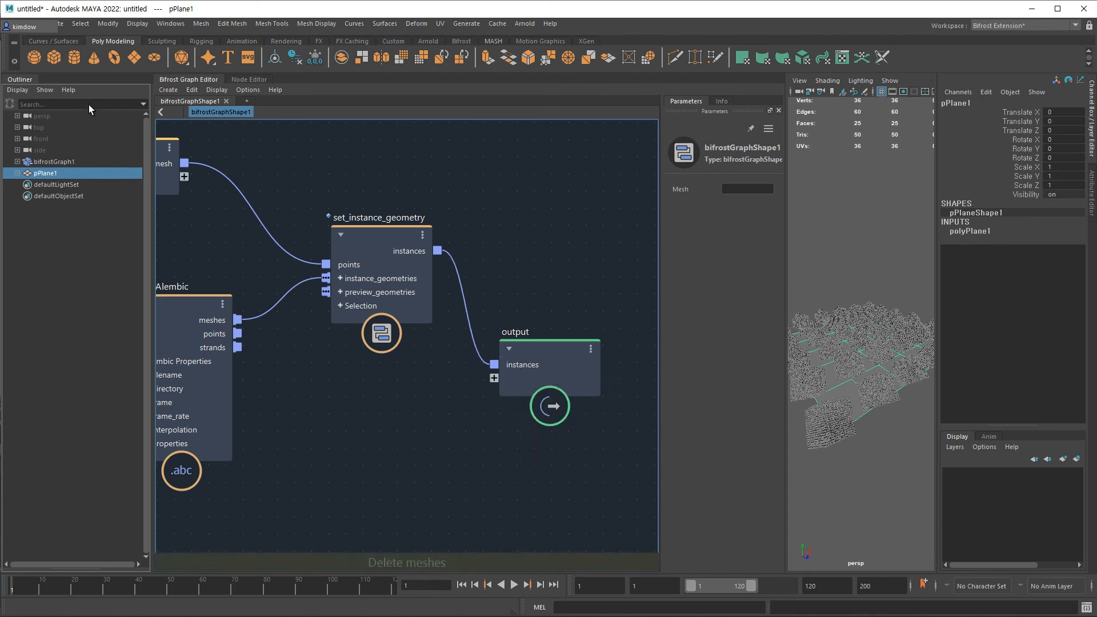
- Hide the Outliner and graph editor to enlarge the viewport, and play the instanced Alembic simulation up to frame 63
{"action": "left_click", "coordinate": [22, 79]}
{"action": "mouse_move", "coordinate": [783, 415]}
{"action": "left_mouse_down", "text": "alt"}
{"action": "mouse_move", "coordinate": [788, 399]}
{"action": "mouse_move", "coordinate": [776, 402]}
{"action": "mouse_move", "coordinate": [818, 408]}
{"action": "mouse_move", "coordinate": [791, 426]}
{"action": "mouse_move", "coordinate": [766, 421]}
{"action": "mouse_move", "coordinate": [781, 391]}
{"action": "mouse_move", "coordinate": [764, 386]}
{"action": "mouse_move", "coordinate": [790, 399]}
{"action": "left_mouse_up", "text": "alt"}
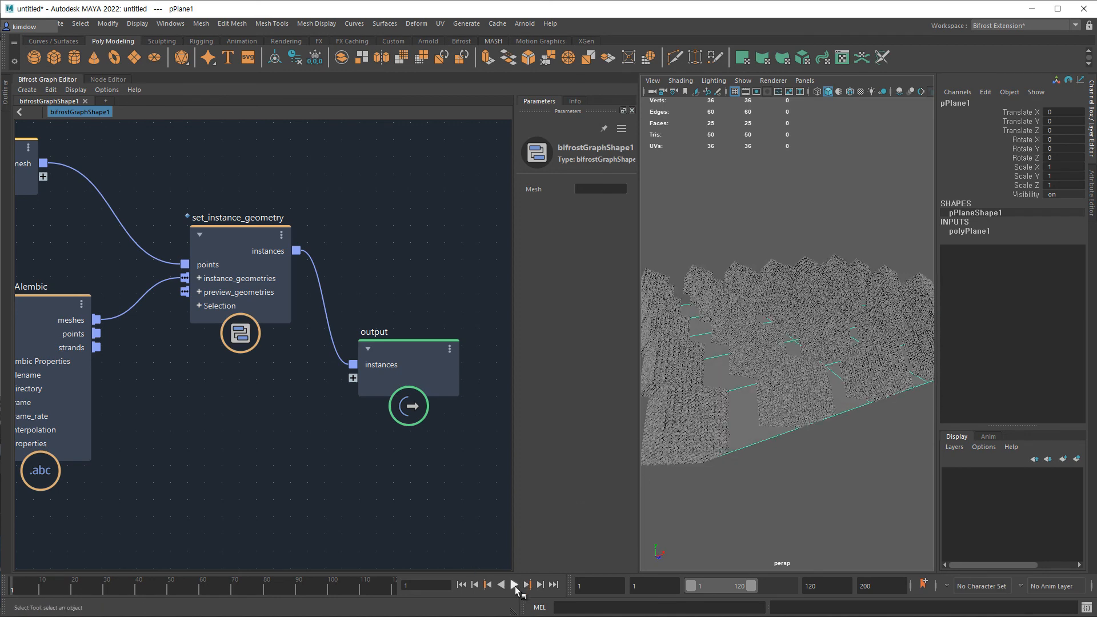
{"action": "left_click", "coordinate": [36, 85]}
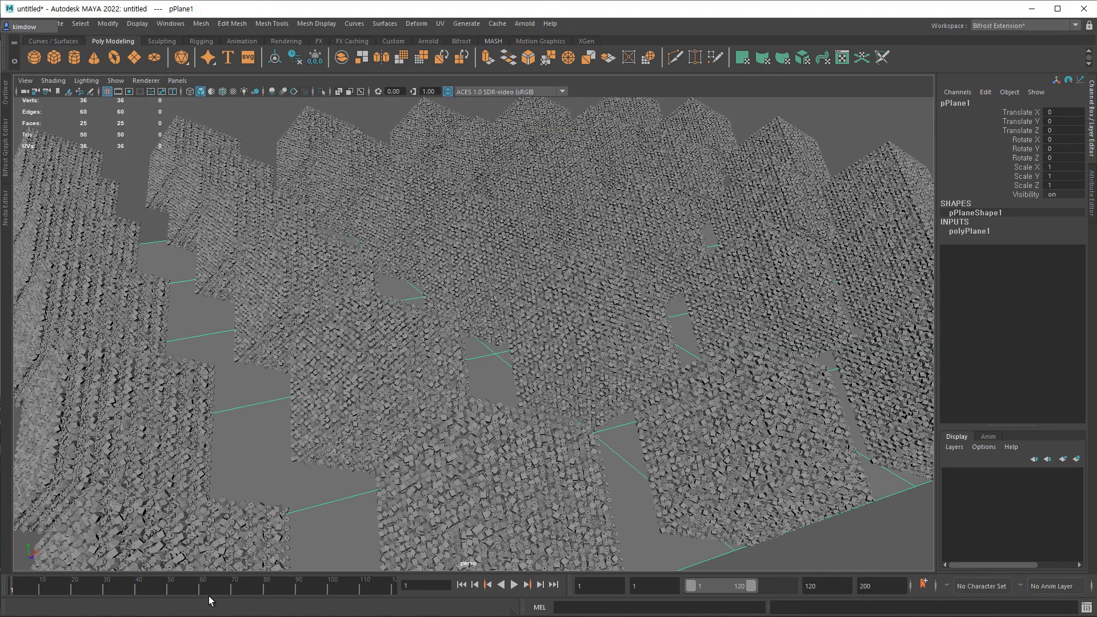
{"action": "left_click", "coordinate": [514, 584]}
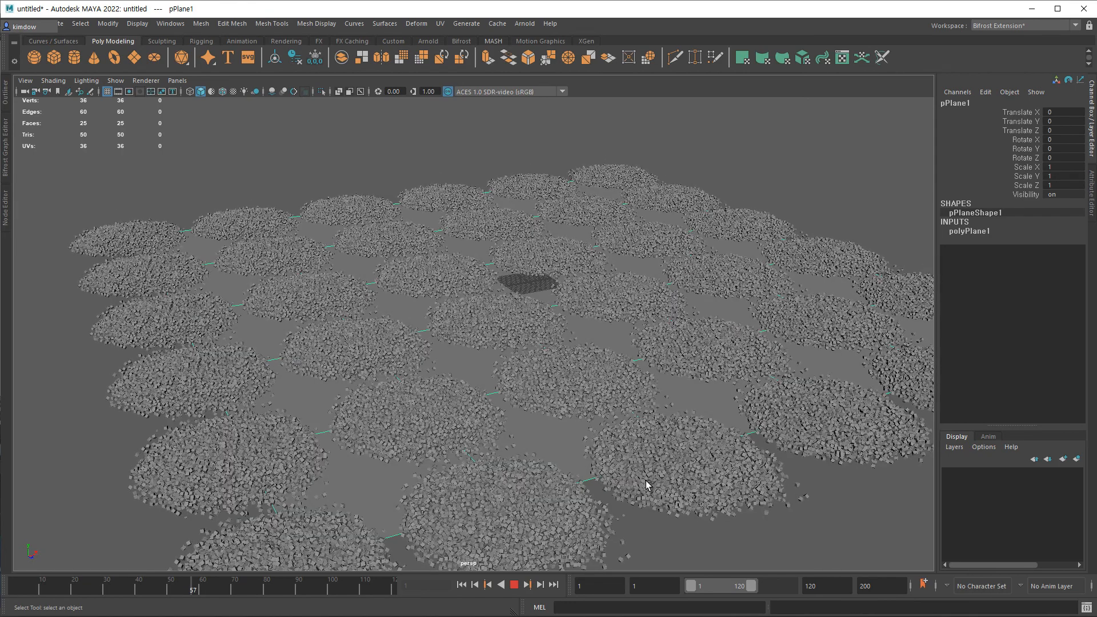
{"action": "left_click", "coordinate": [513, 585]}
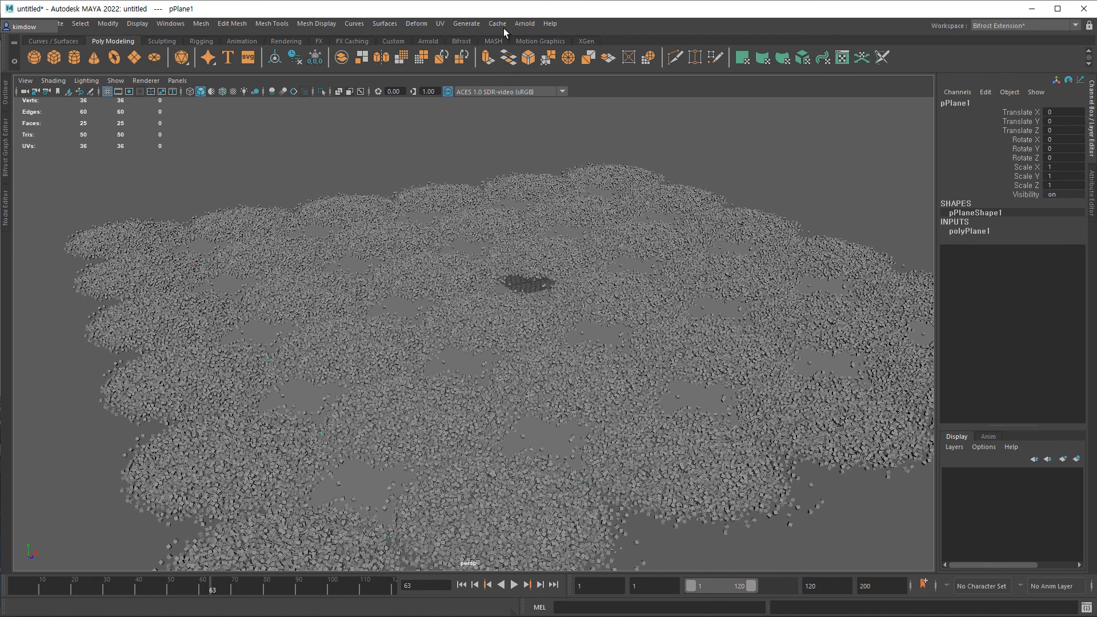